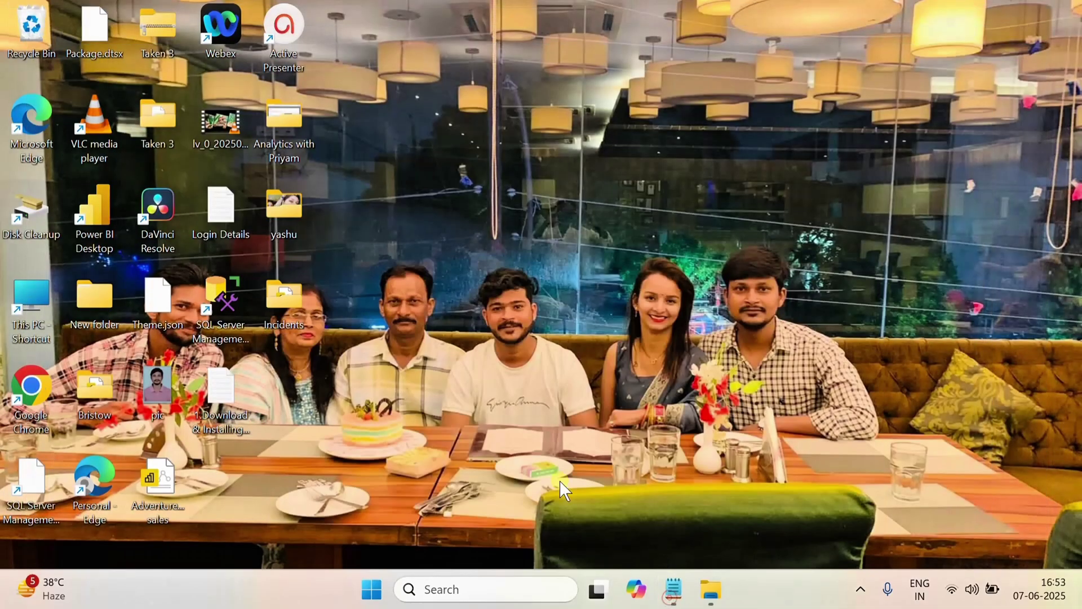
Step: Look over the project plan in Notepad and open the Fabric site in Microsoft Edge, dismissing the group access notice
left_click(673, 598)
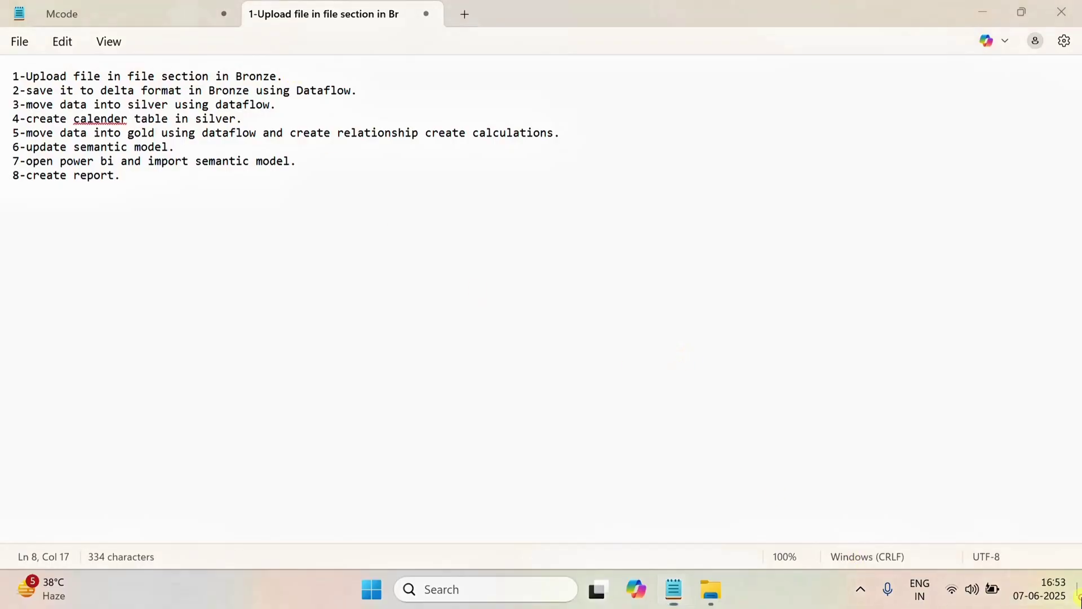
left_click(672, 589)
double_click(48, 138)
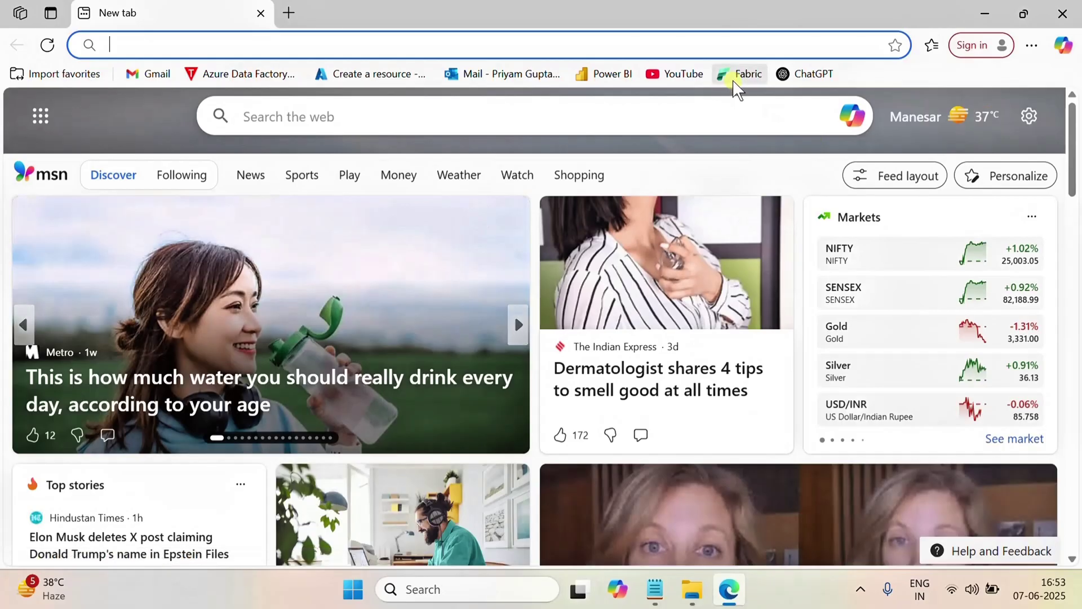
left_click(739, 73)
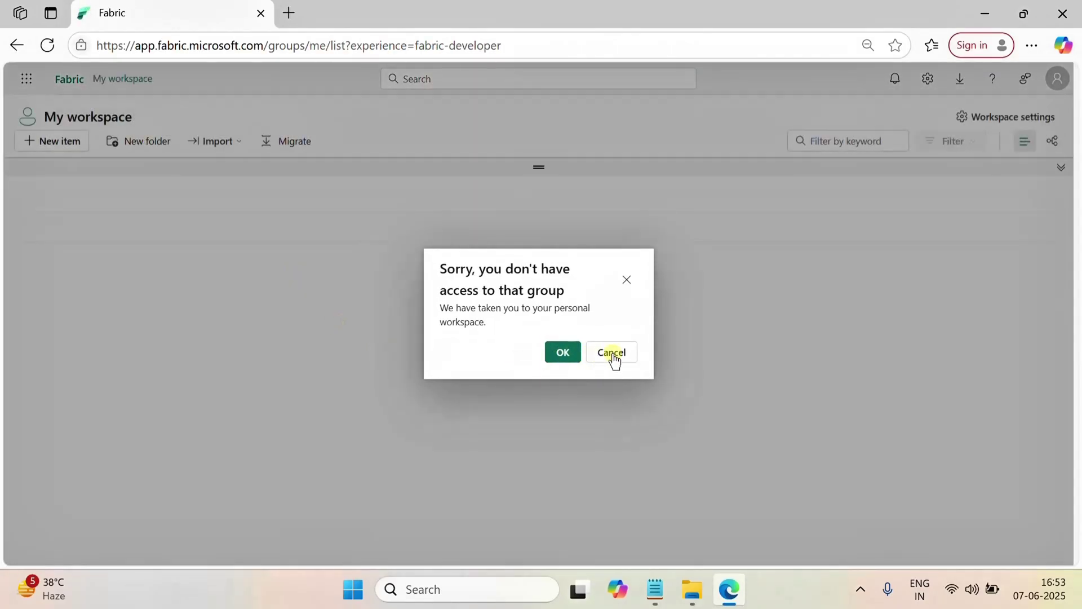
left_click(615, 360)
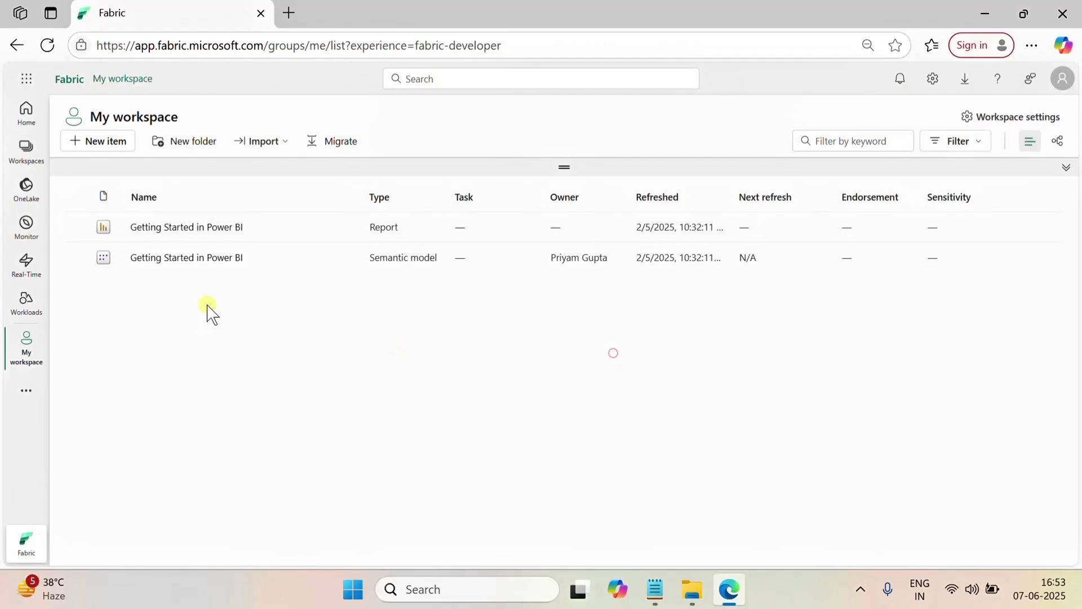
Step: Create a new Fabric workspace named End to End Project
left_click(27, 152)
left_click(145, 540)
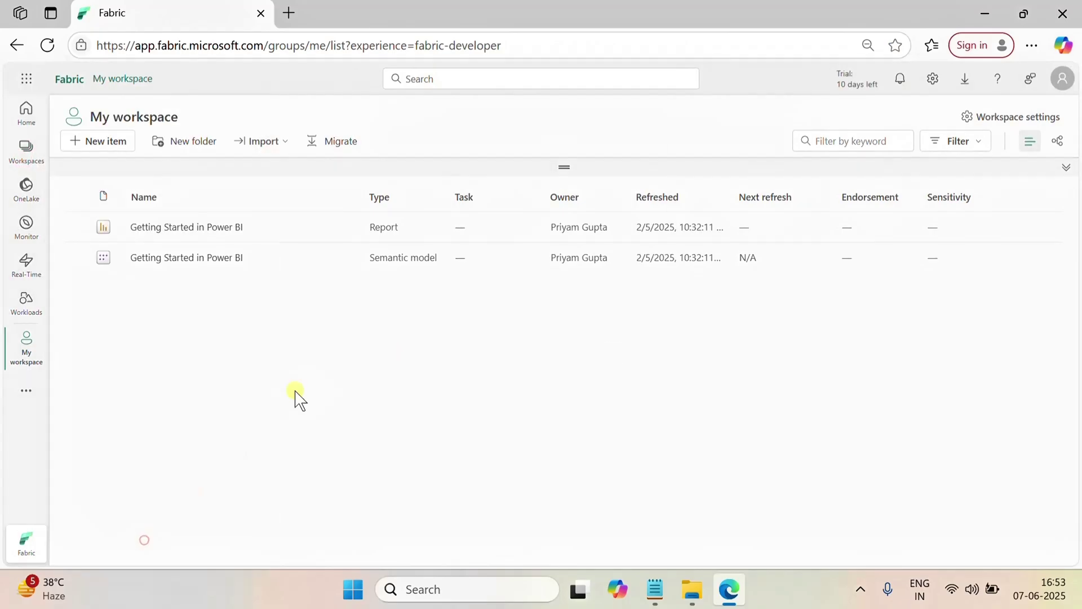
left_click(727, 163)
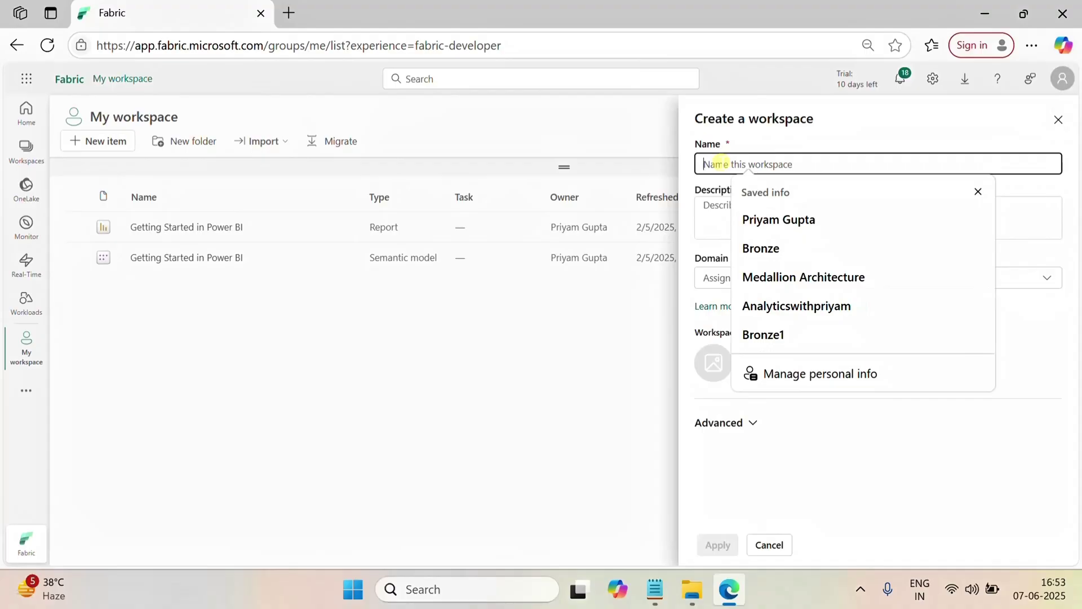
type("End")
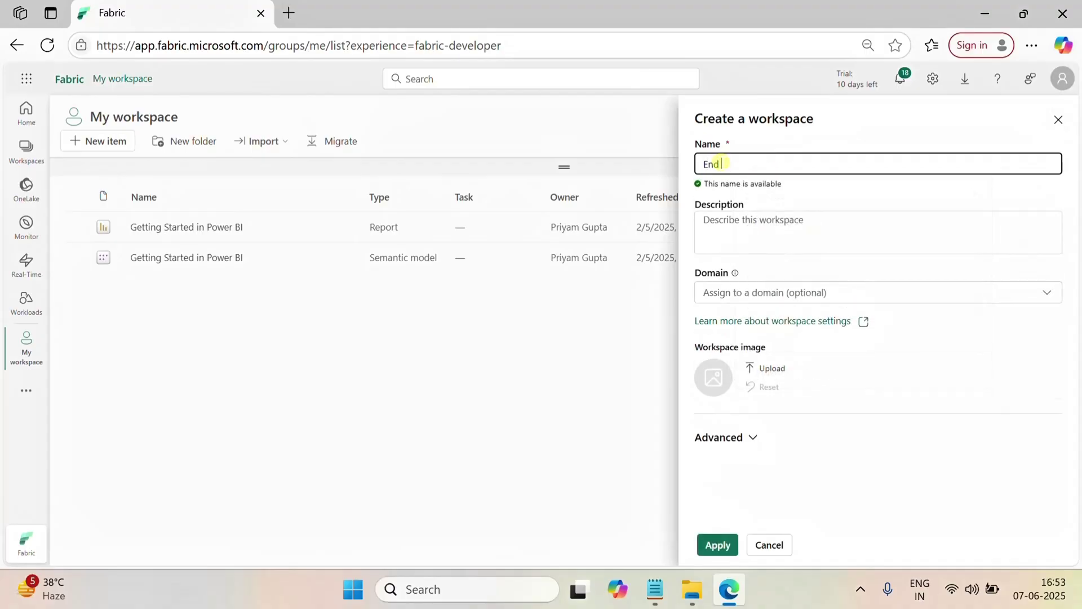
type(" to End Project")
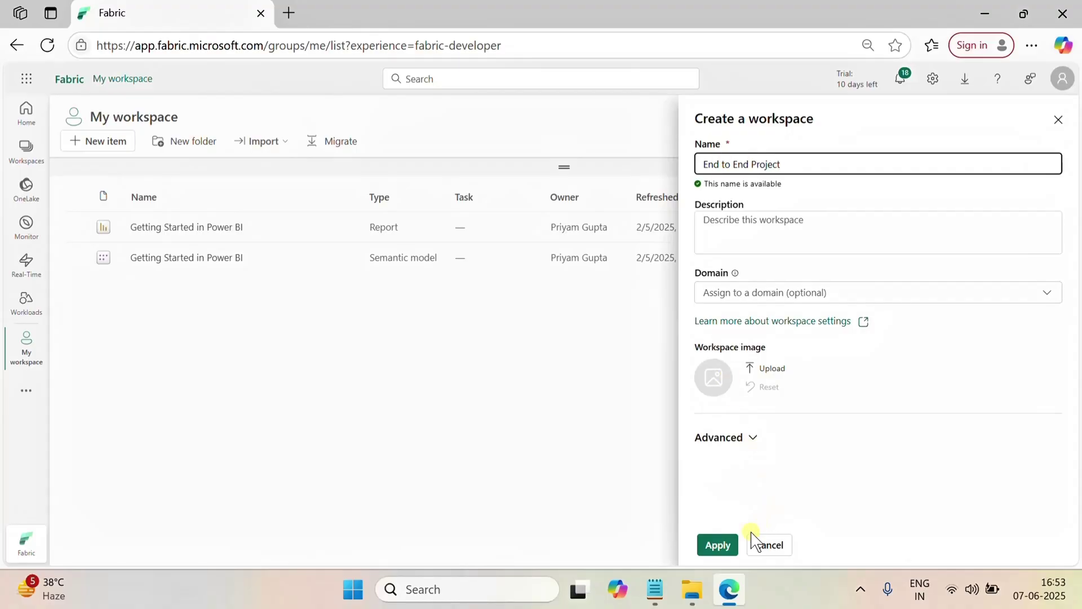
left_click(714, 545)
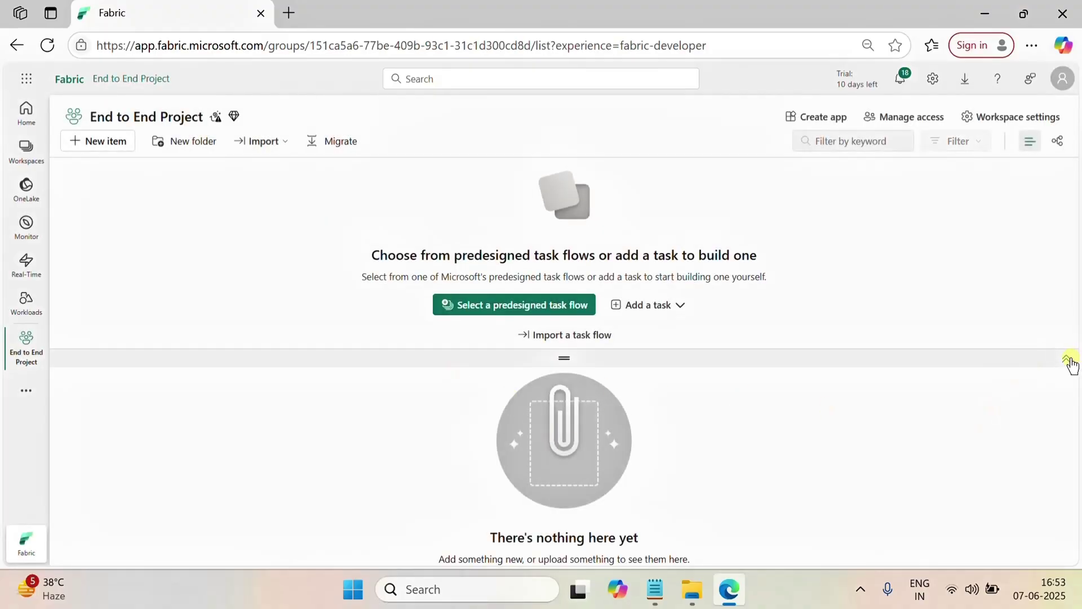
Step: Collapse the task flow area and create a lakehouse named Bronze in the workspace, without lakehouse schemas
left_click(1068, 360)
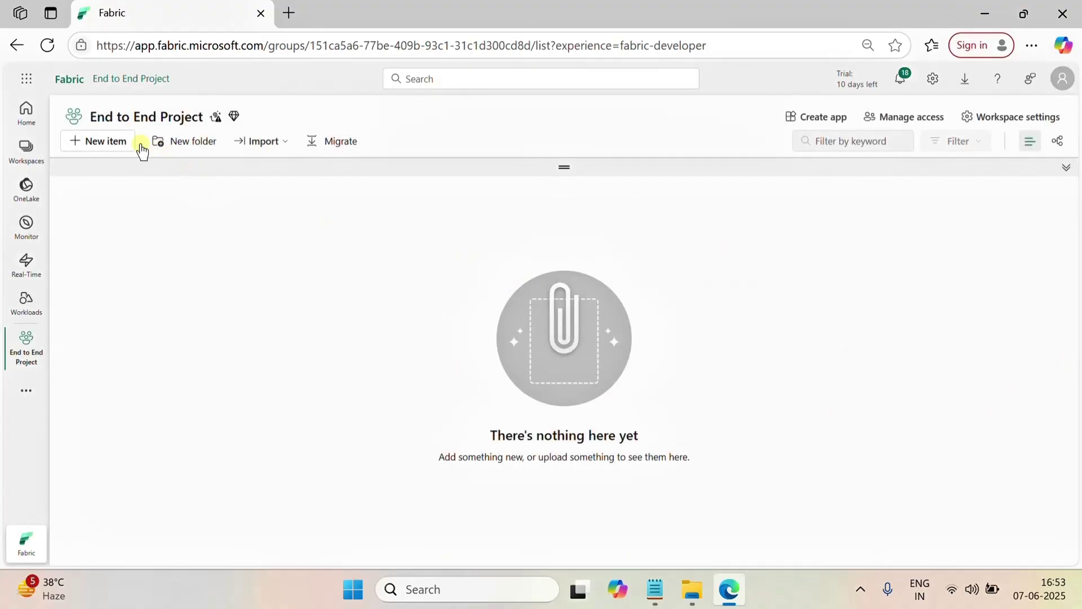
left_click(114, 142)
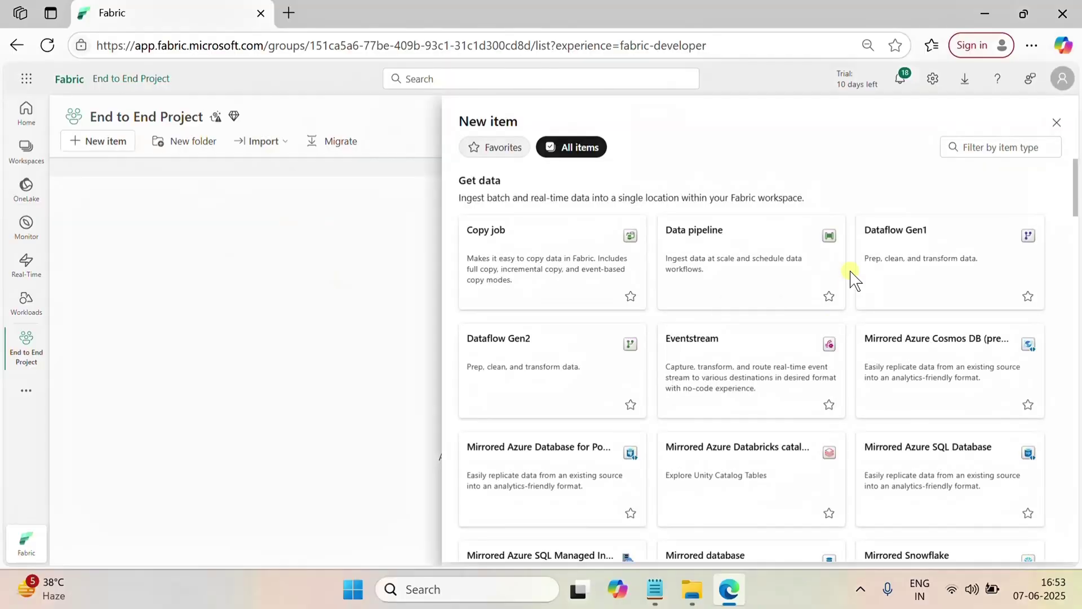
scroll(724, 386, "down", 5)
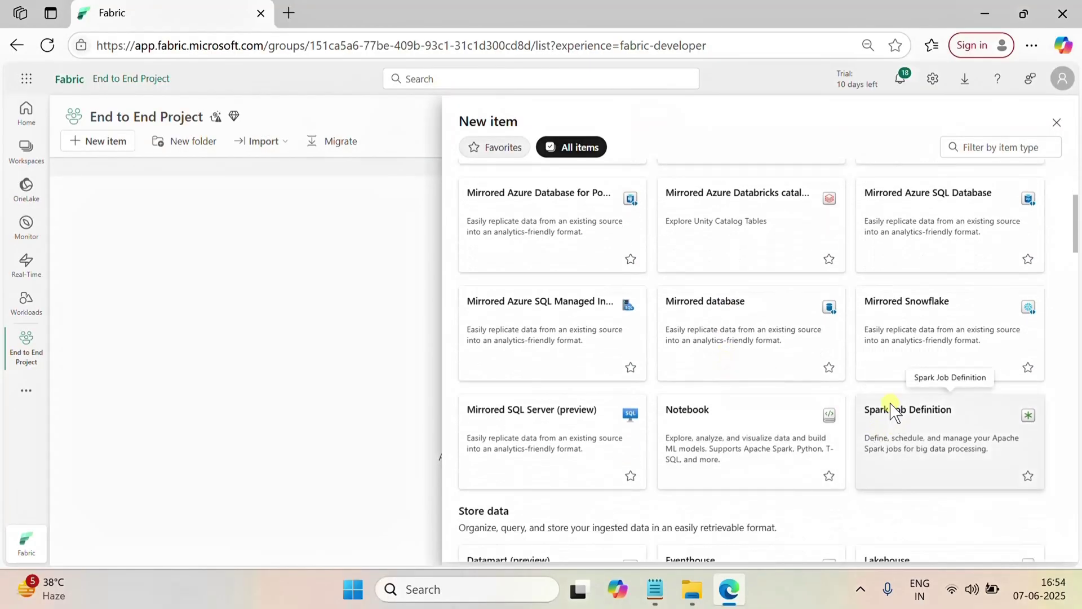
scroll(893, 409, "down", 3)
scroll(888, 411, "down", 3)
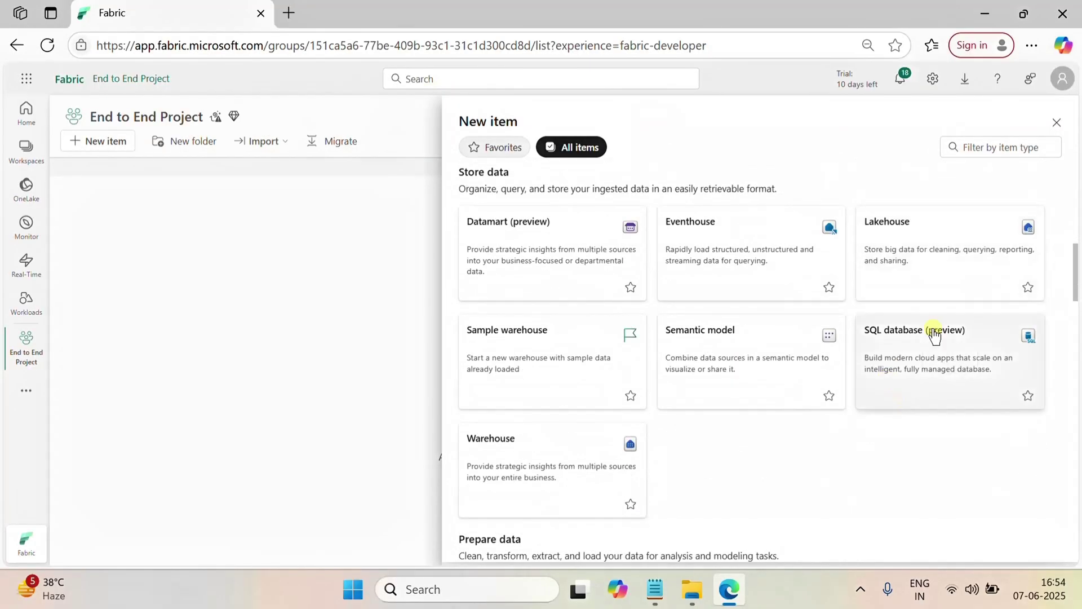
left_click(918, 252)
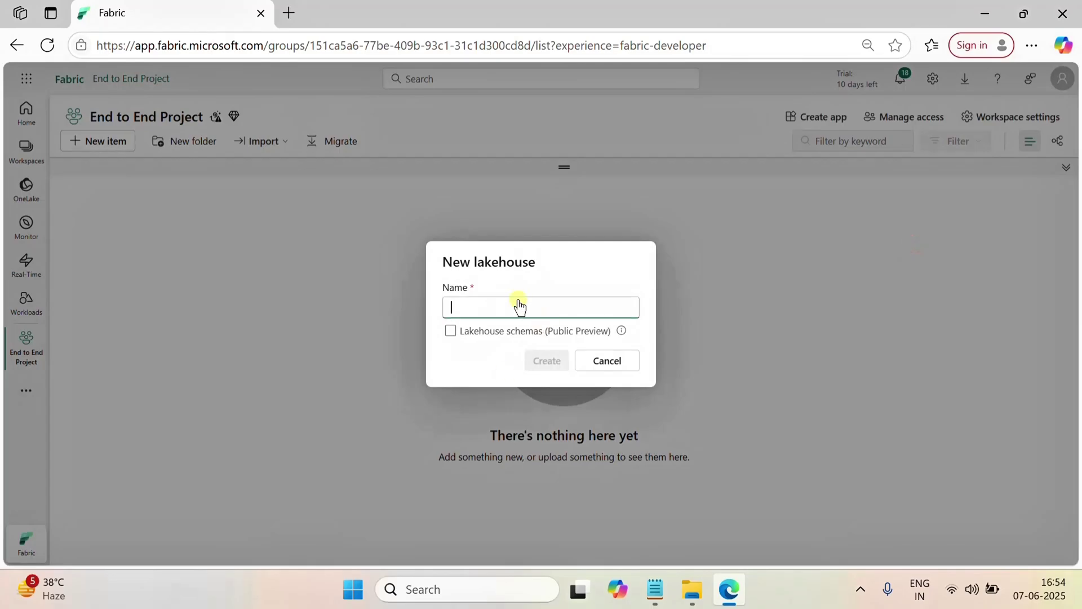
left_click(505, 304)
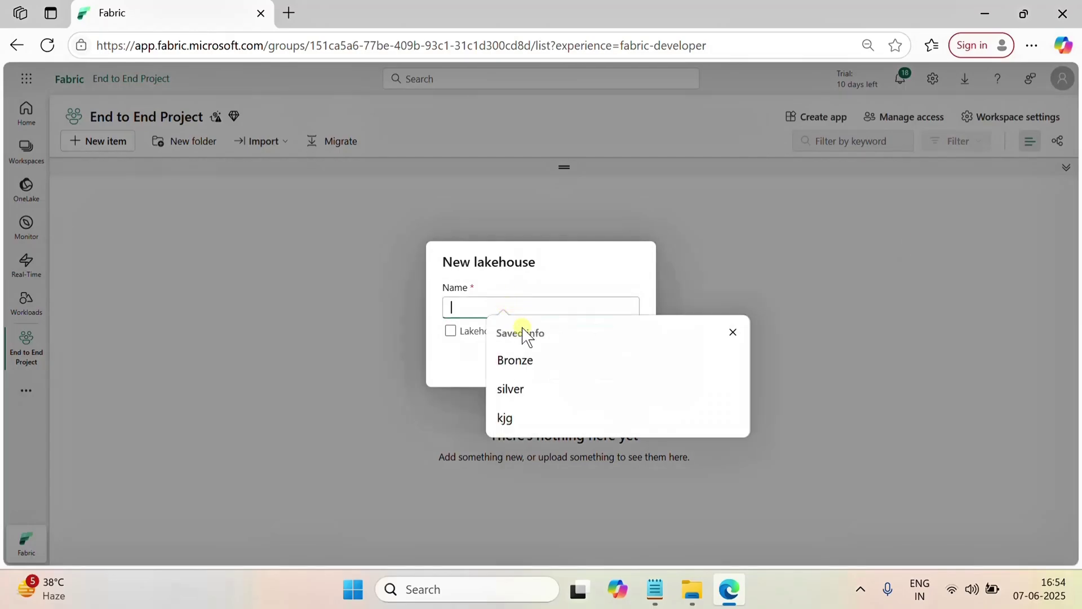
left_click(533, 365)
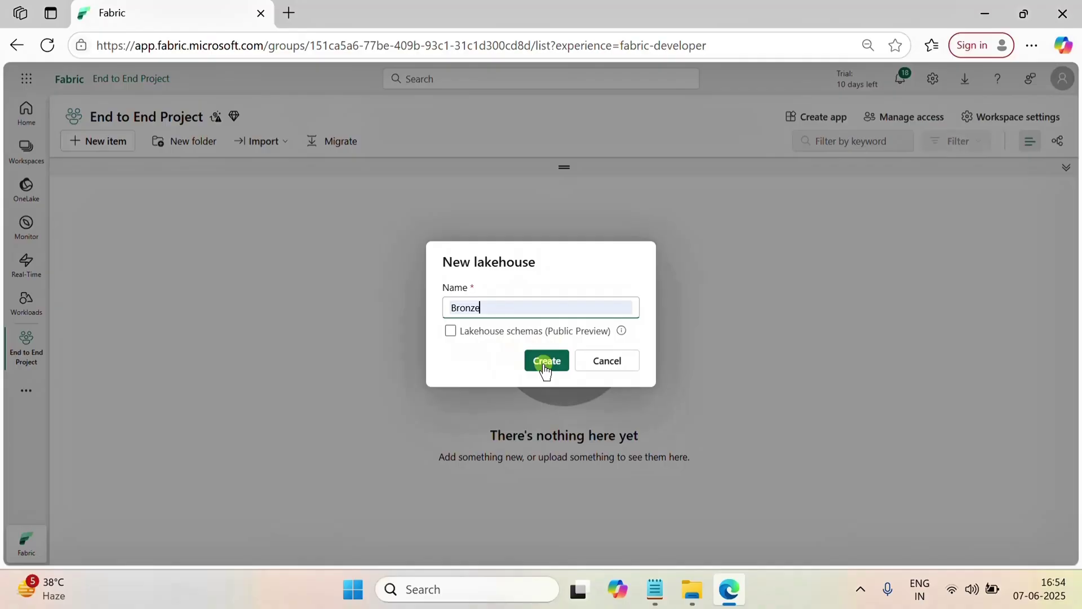
left_click(544, 364)
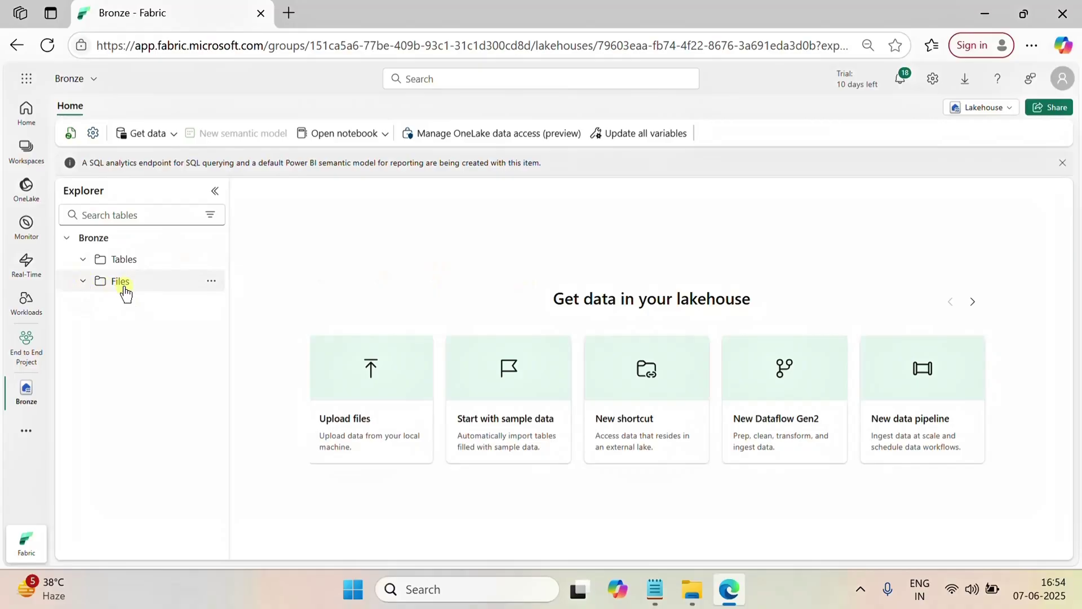
Step: Upload the incident_sla Excel file from the desktop's Incidents folder to the Files section of the Bronze lakehouse
left_click(210, 282)
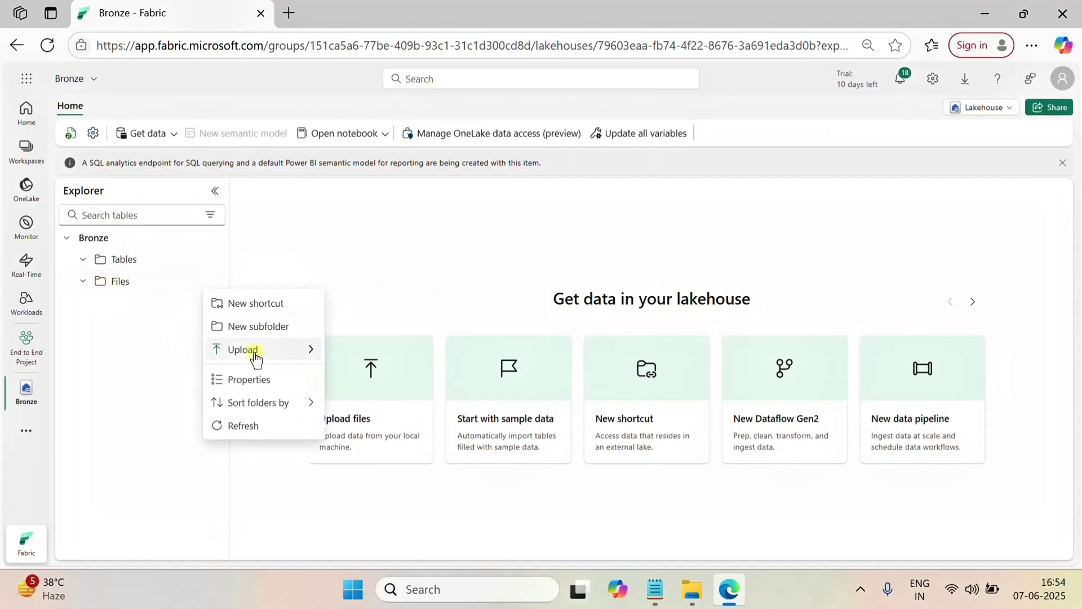
mouse_move(305, 347)
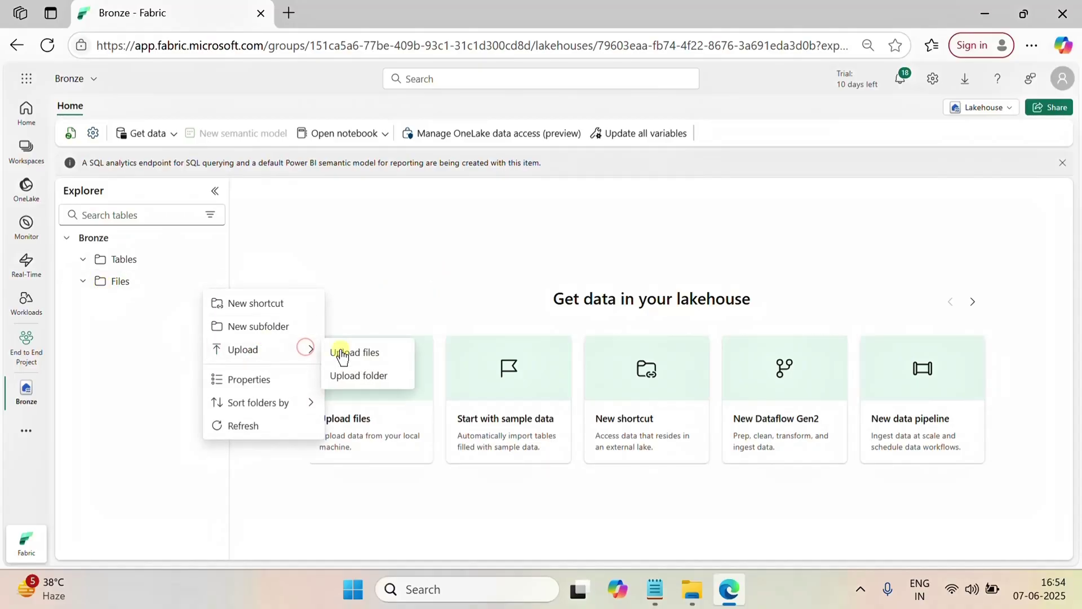
left_click(352, 350)
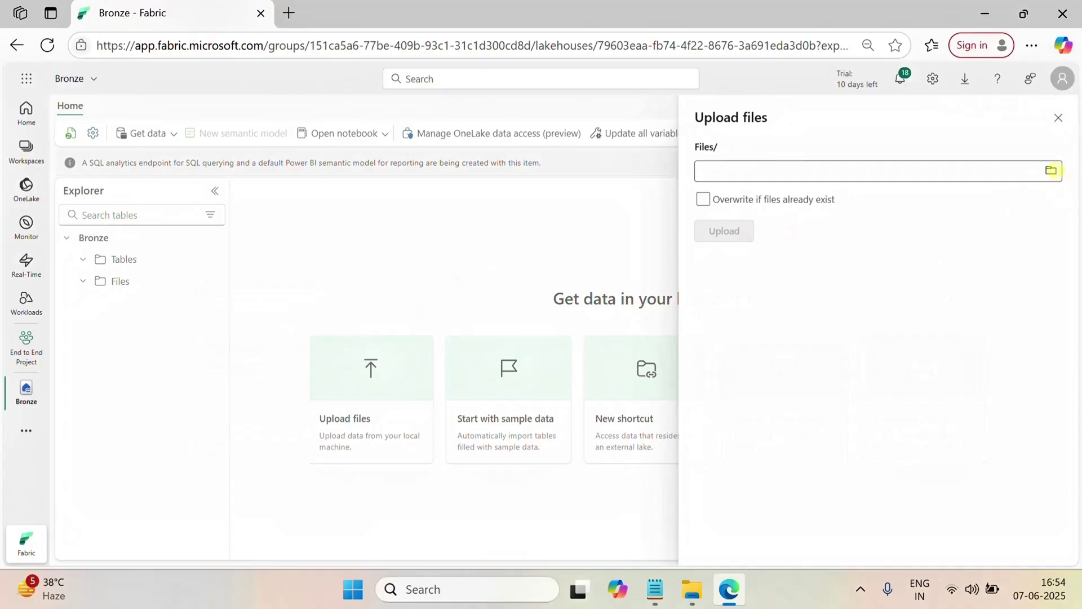
left_click(1051, 170)
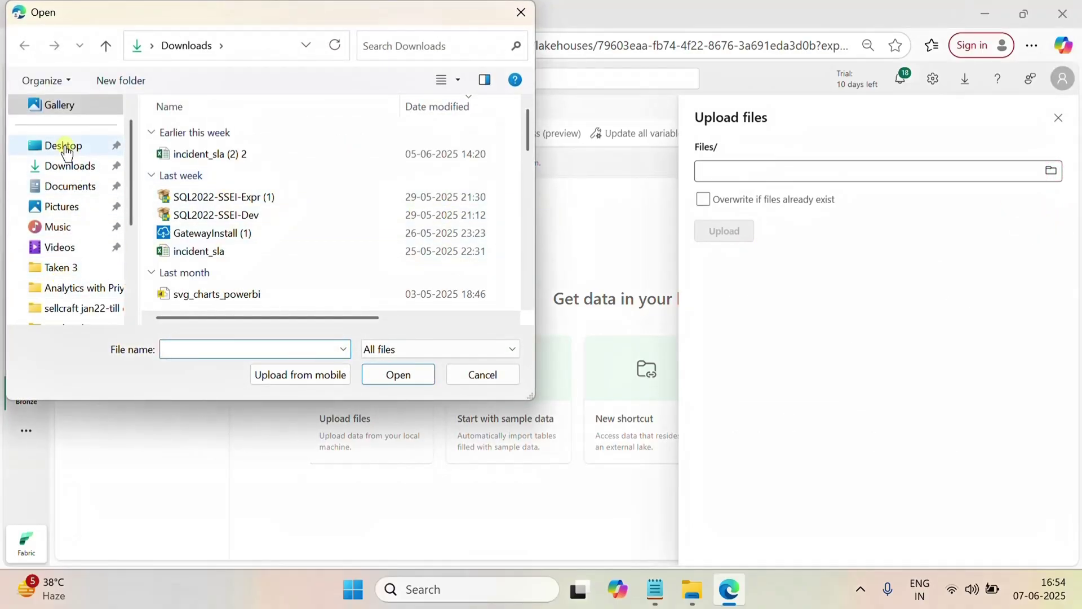
double_click(459, 180)
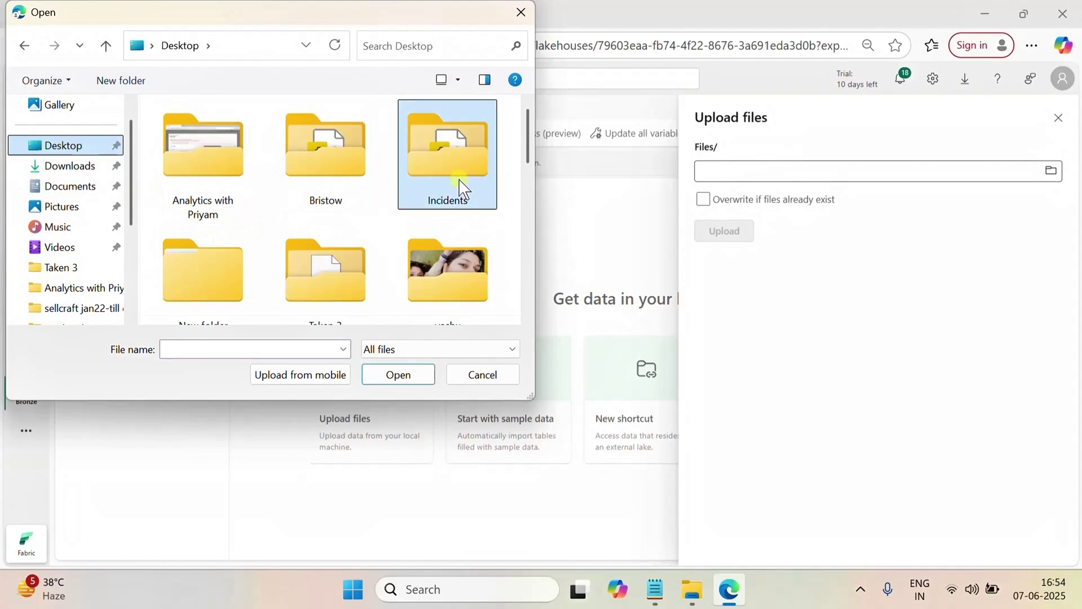
left_click(228, 152)
left_click(427, 374)
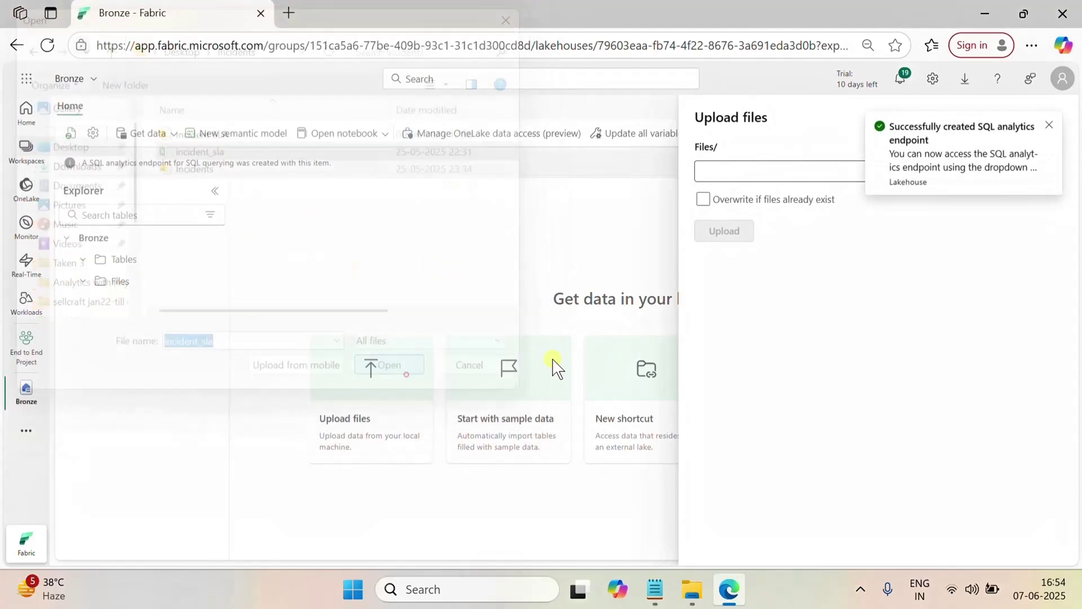
left_click(1049, 124)
left_click(725, 234)
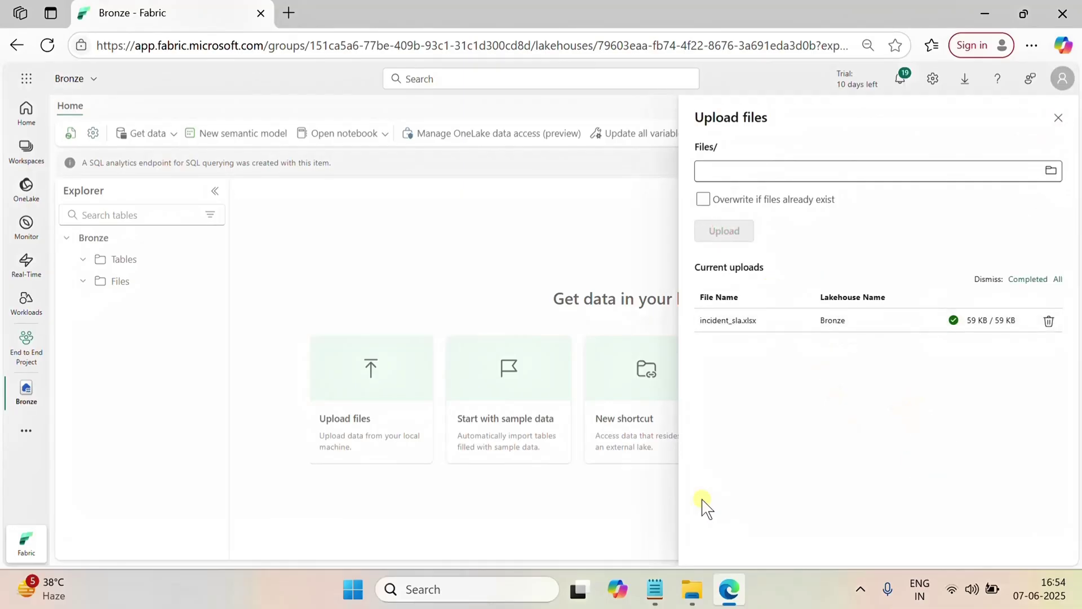
left_click(450, 260)
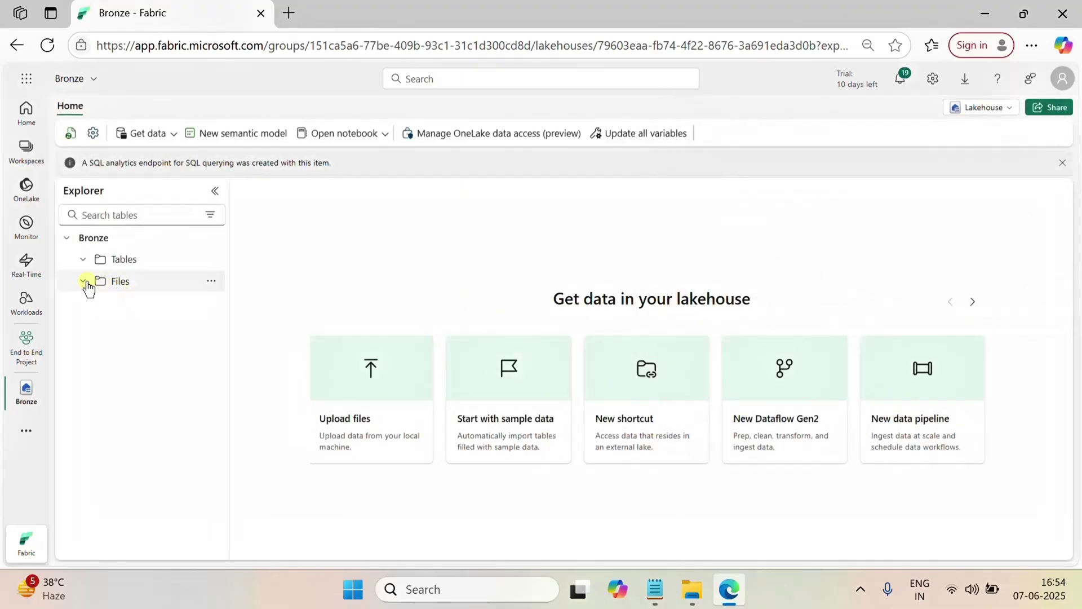
Step: Check the Files section of the Bronze lakehouse for the uploaded file, reopening the lakehouse from the End to End Project workspace
left_click(140, 282)
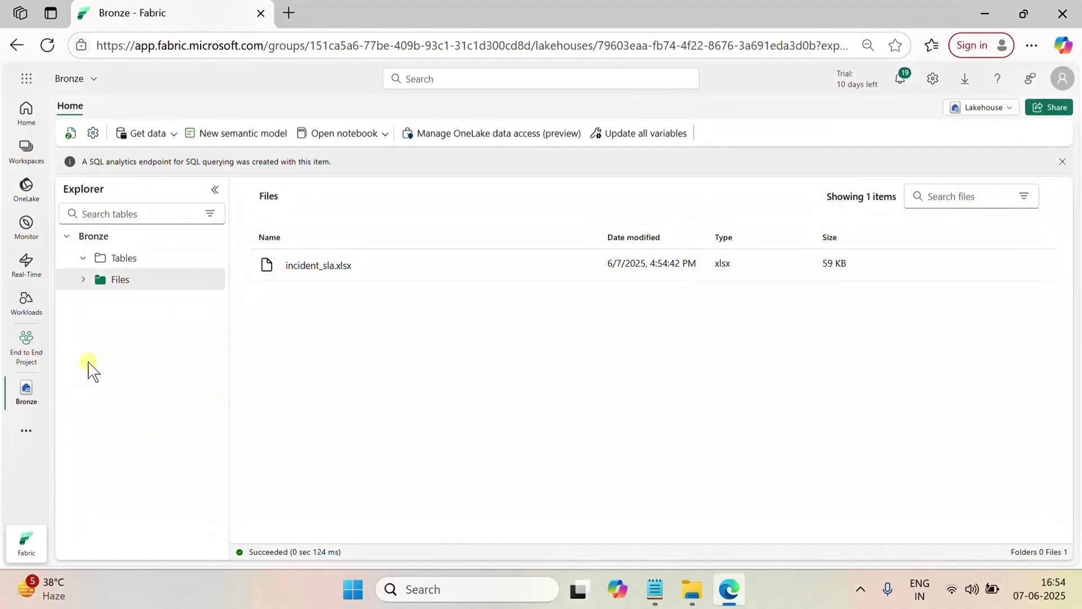
left_click(25, 353)
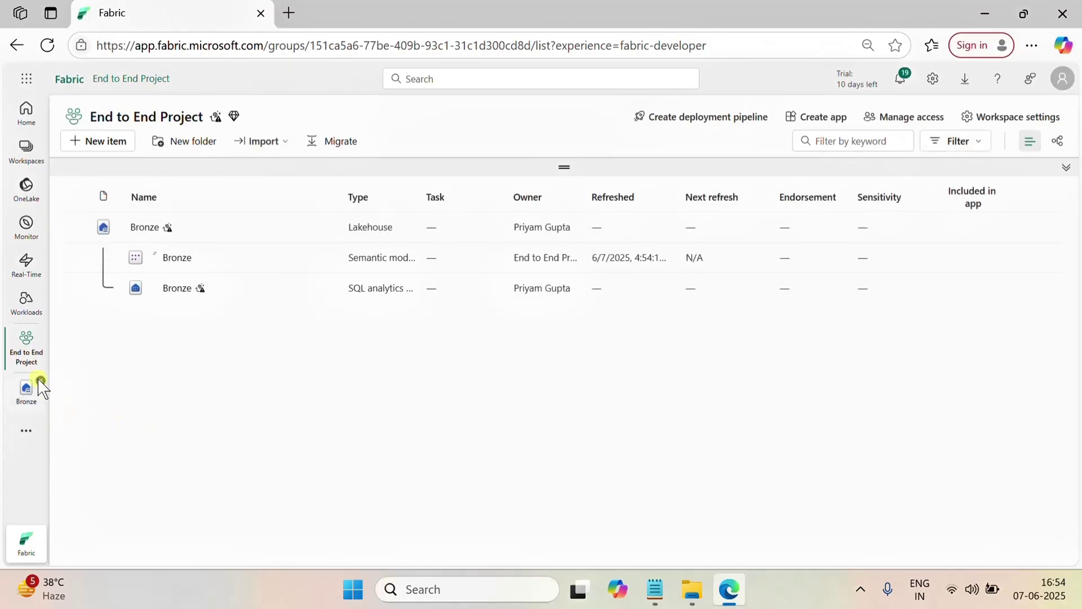
left_click(39, 379)
left_click(148, 230)
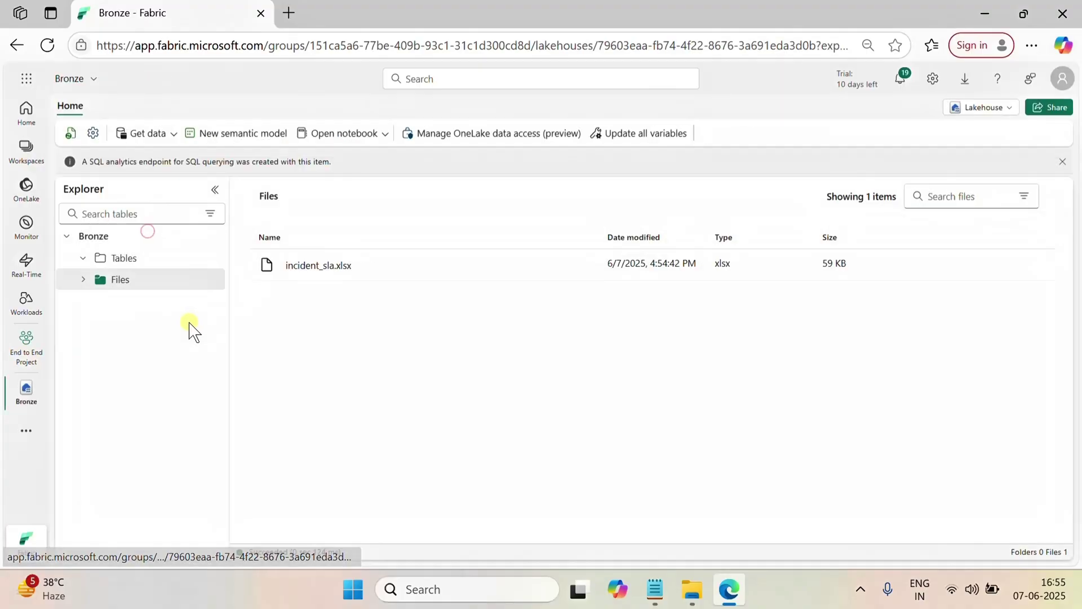
left_click(131, 287)
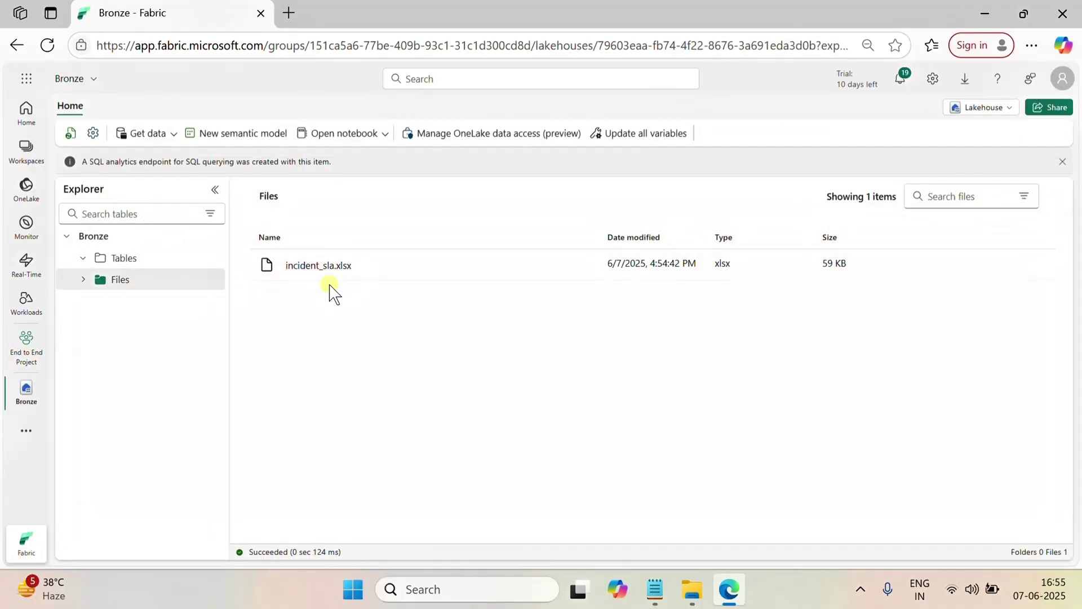
Step: Create a Dataflow Gen2 named Bronze in the End to End Project workspace, with Git integration disabled
left_click(26, 345)
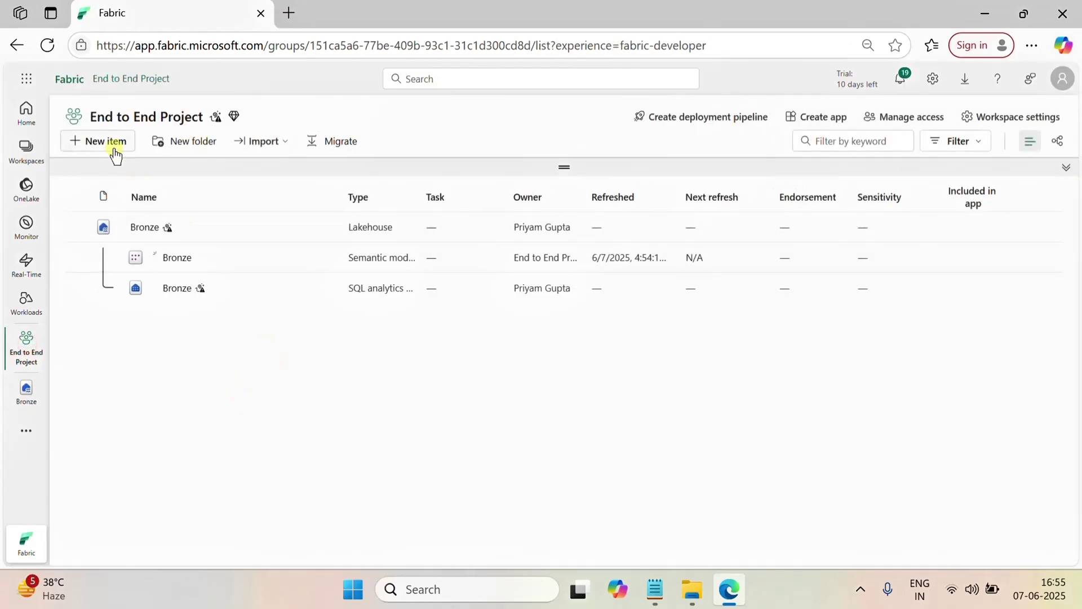
left_click(111, 144)
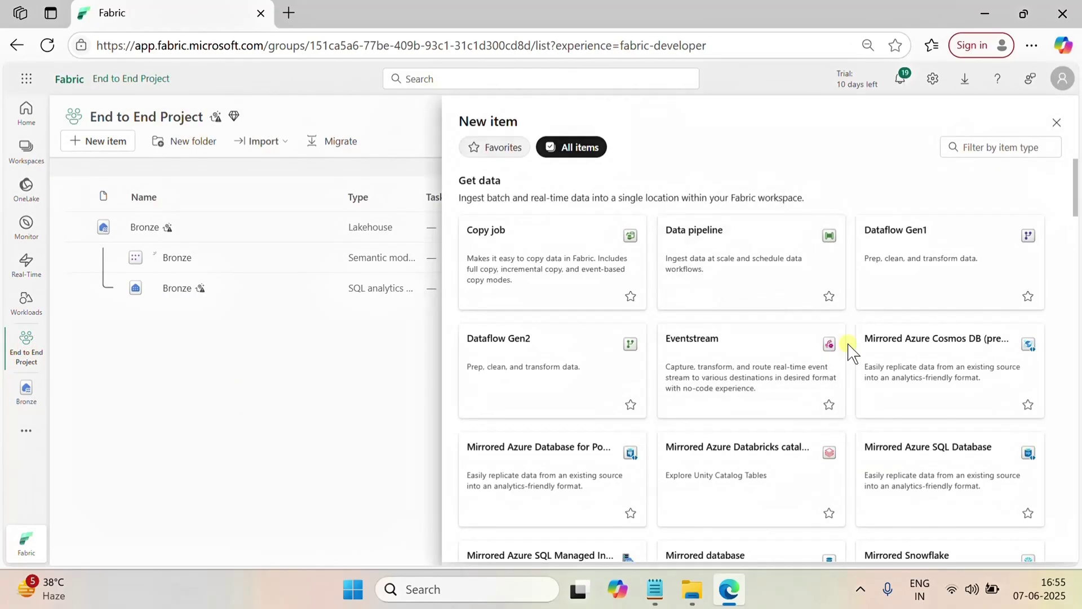
left_click(528, 340)
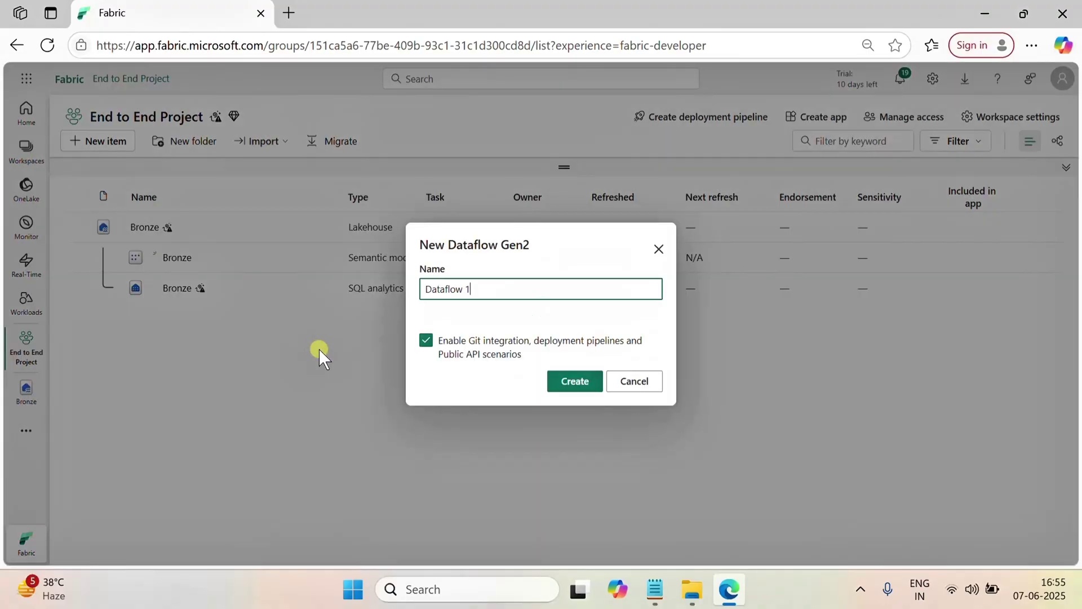
left_click(432, 351)
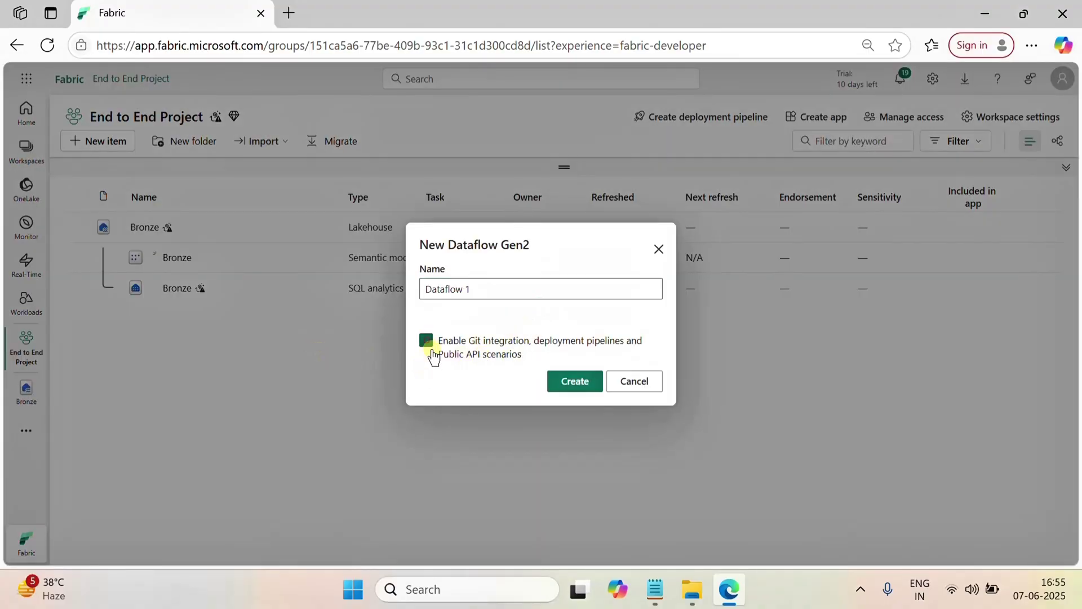
triple_click(494, 289)
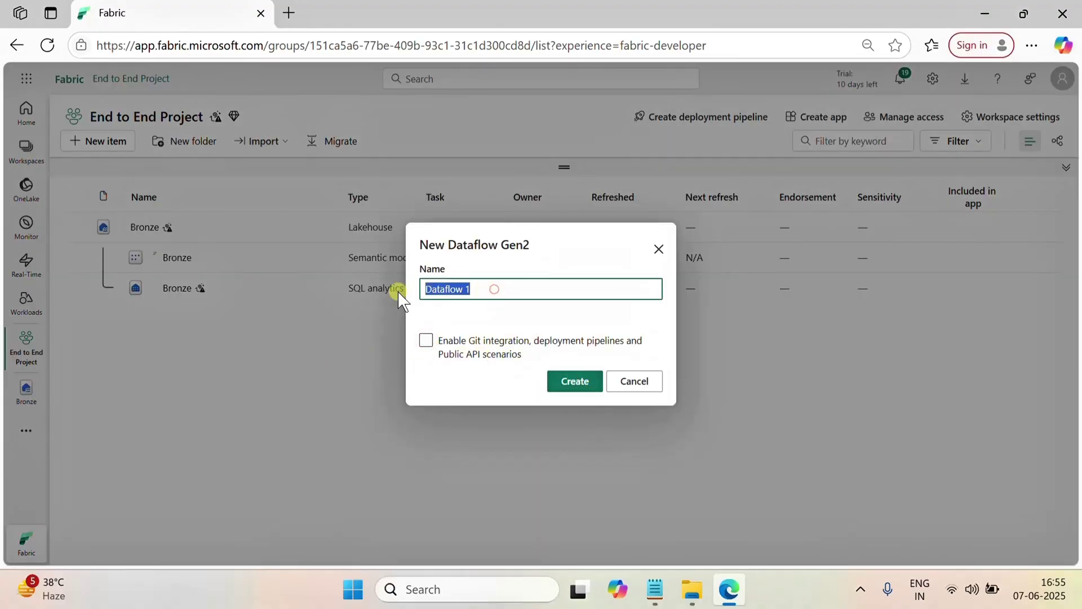
type("Bronze")
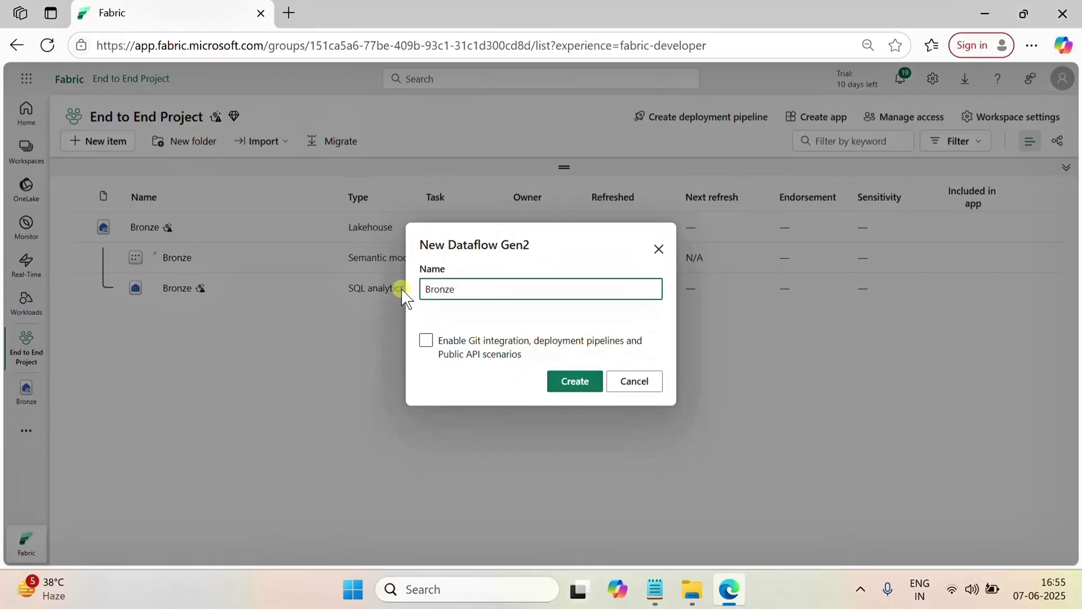
left_click(575, 381)
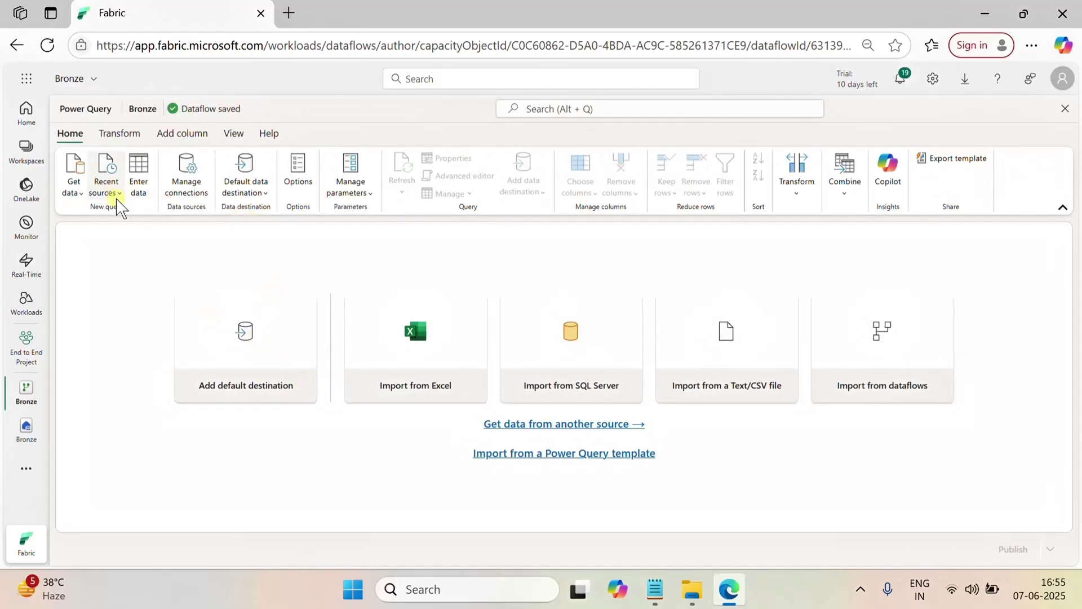
Step: Import incident_sla.xlsx through the Lakehouse connector, from the Files folder of the Bronze lakehouse in End to End Project
left_click(80, 194)
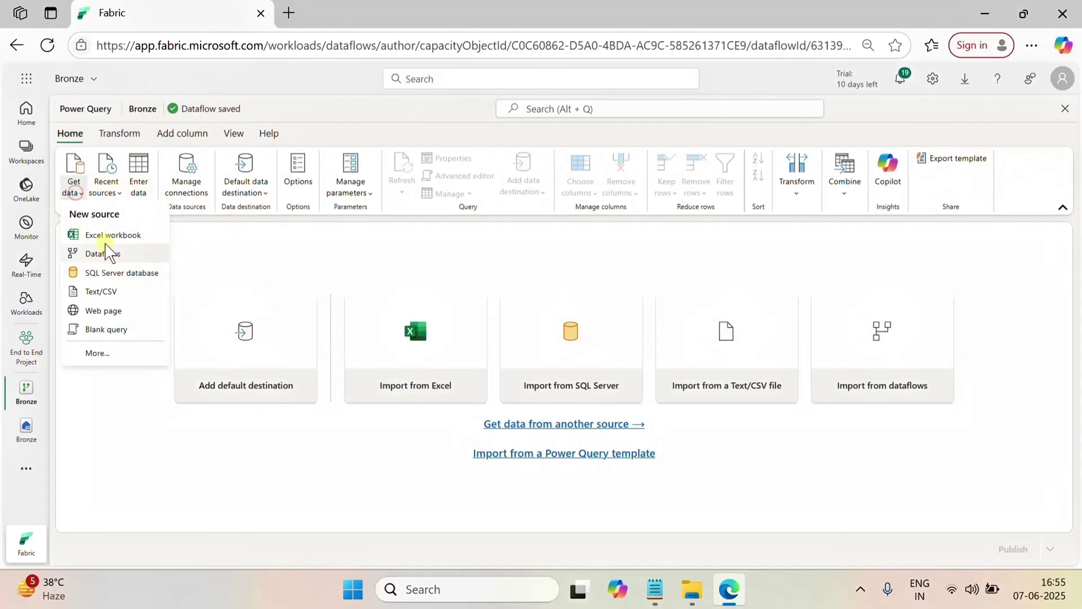
left_click(97, 353)
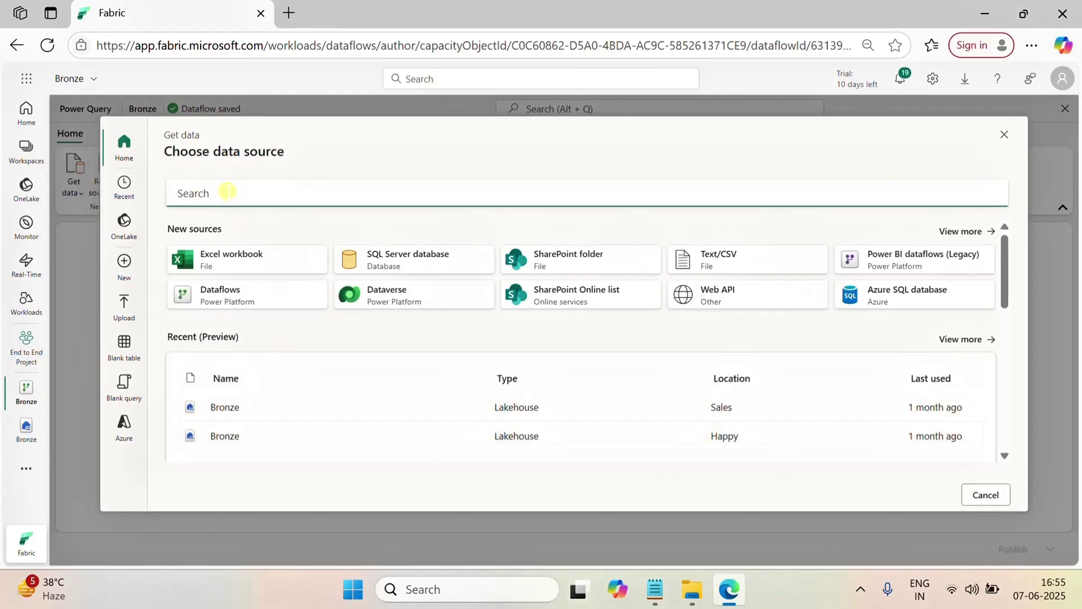
type("lak")
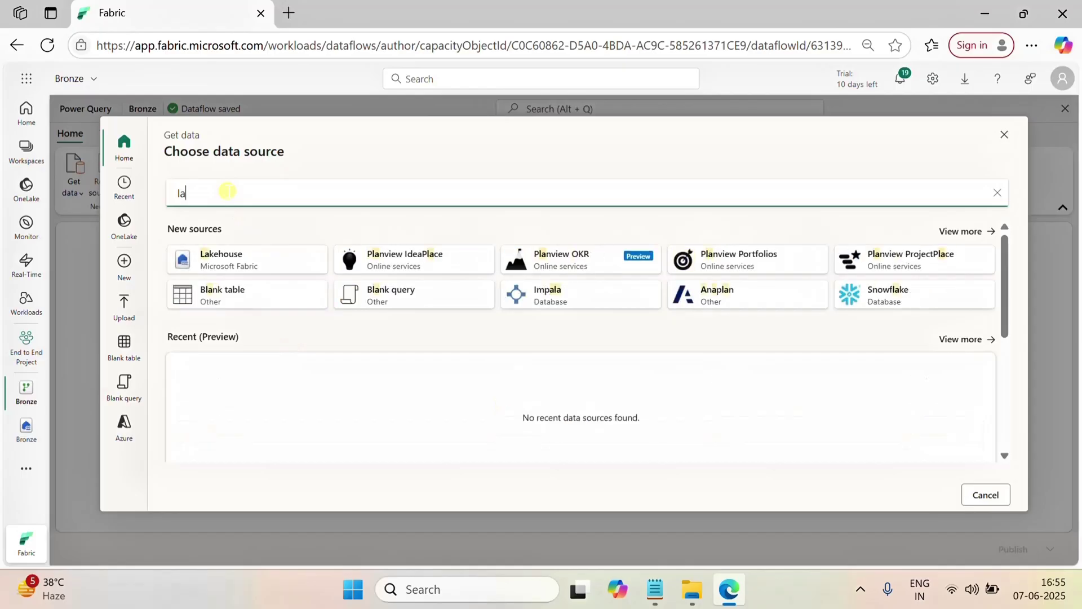
left_click(236, 266)
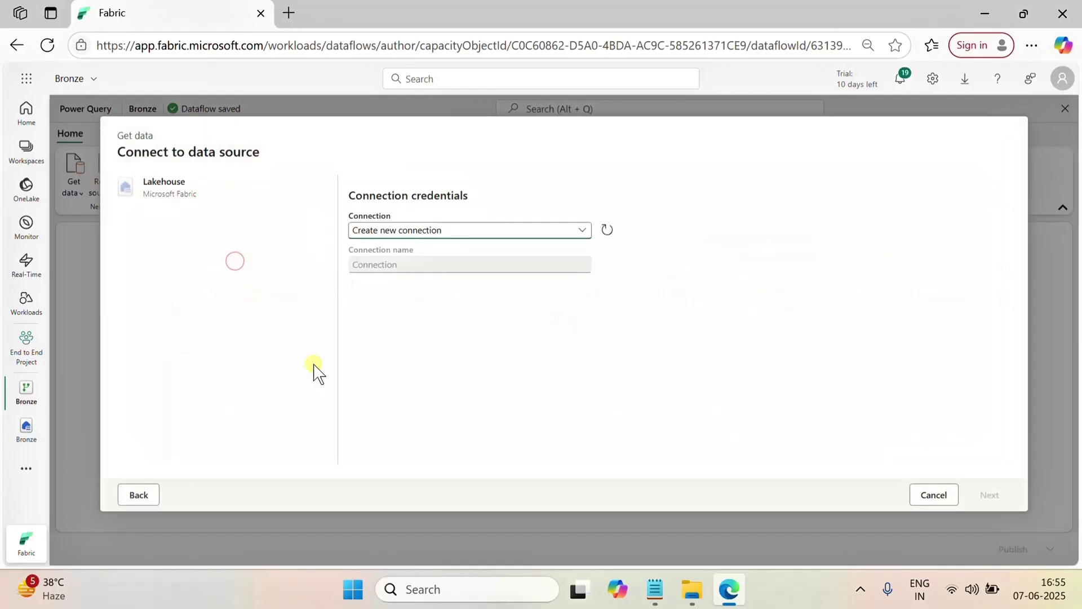
left_click(995, 496)
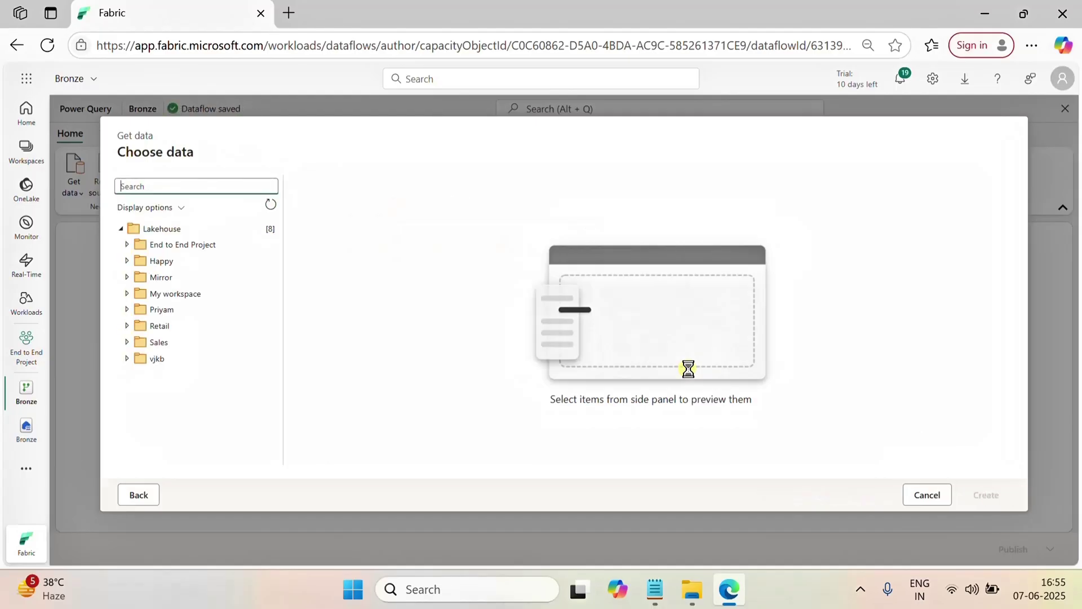
left_click(141, 246)
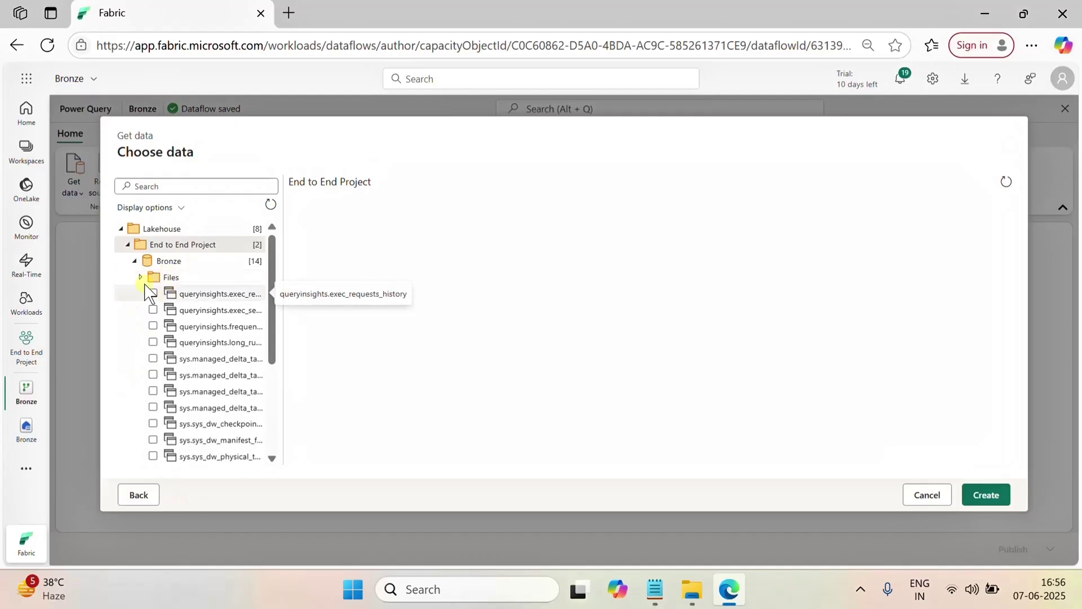
left_click(190, 277)
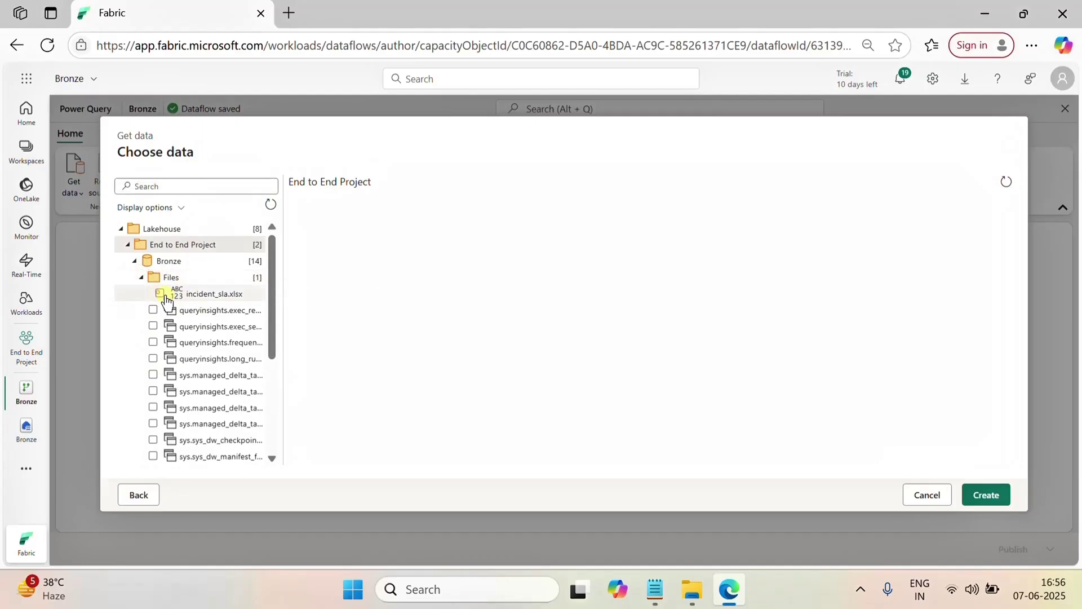
left_click(161, 293)
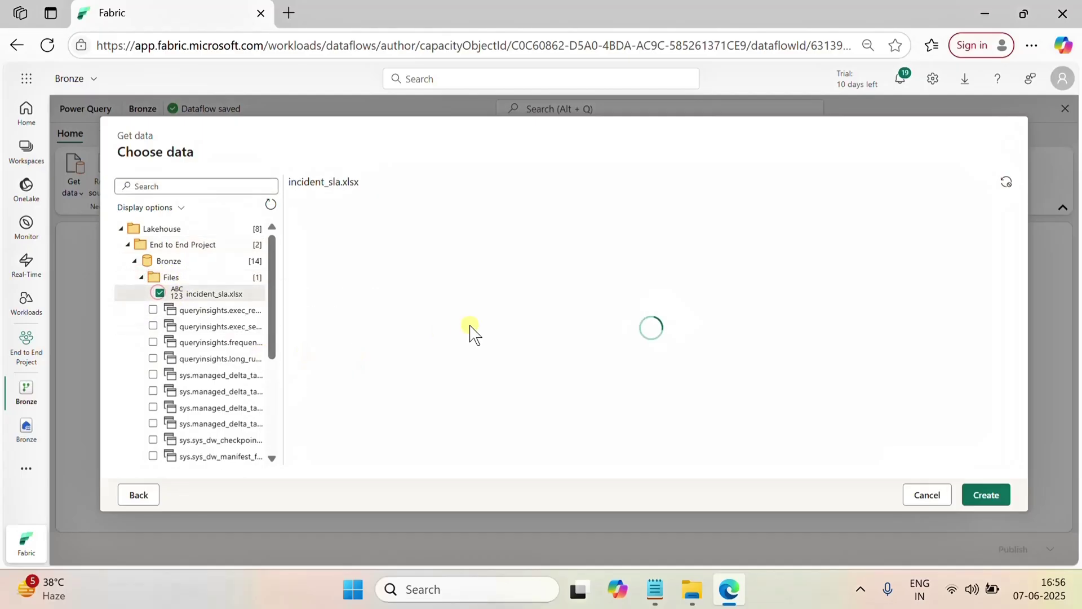
left_click(986, 496)
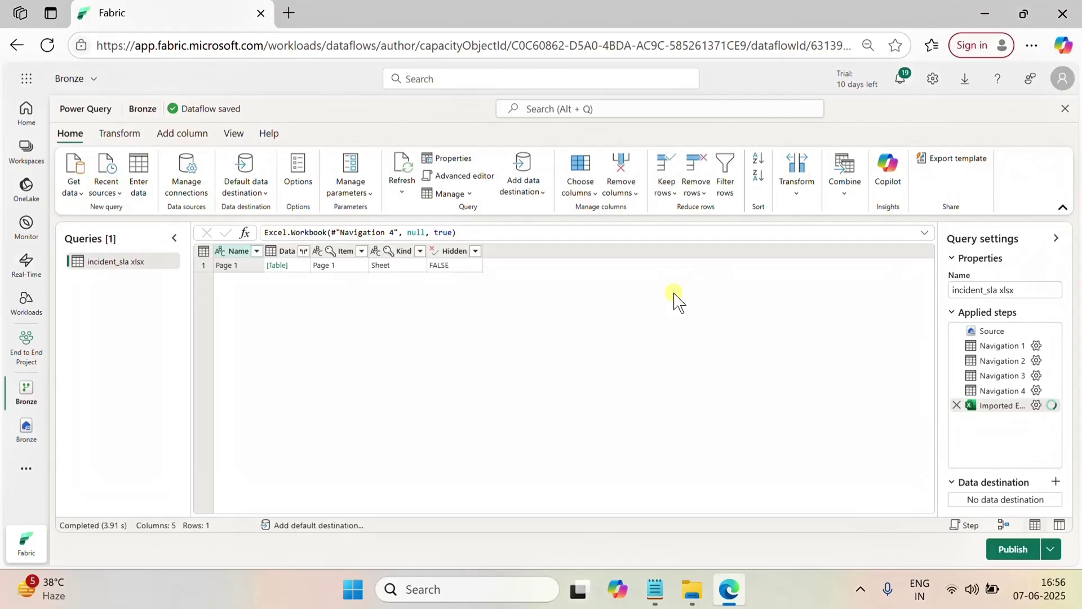
Step: Open the nested table of the Page 1 sheet and look across all the incident columns
left_click(275, 265)
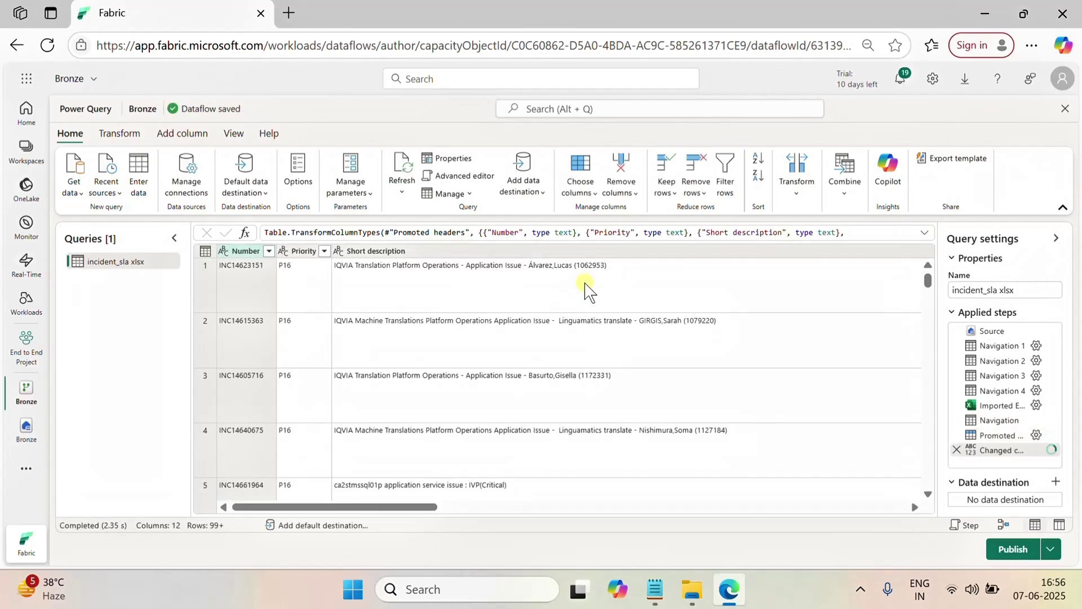
left_click_drag(406, 507, 943, 531)
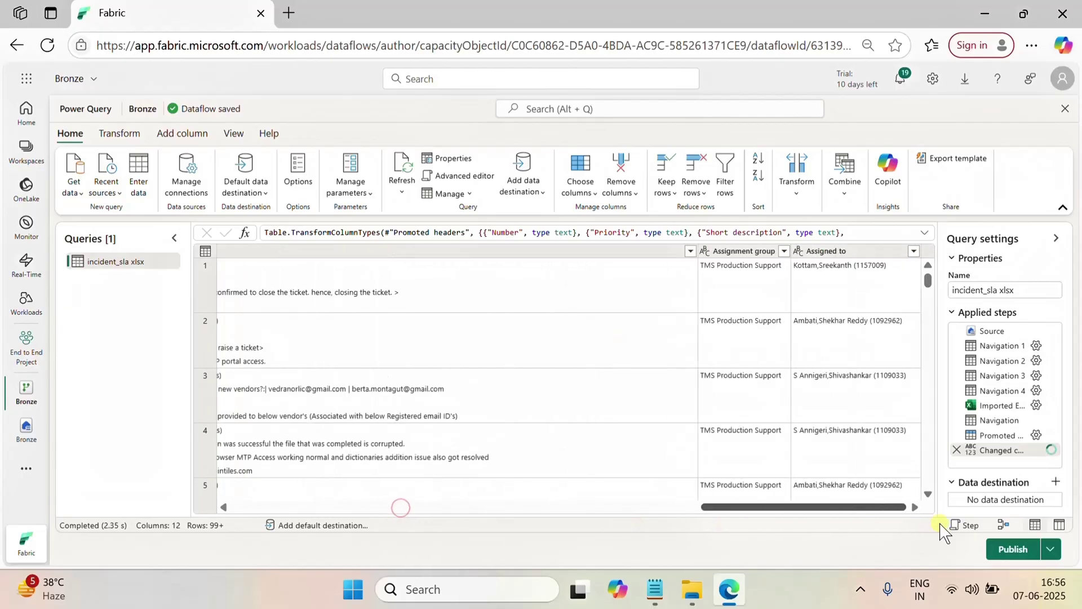
left_click_drag(855, 530, 387, 530)
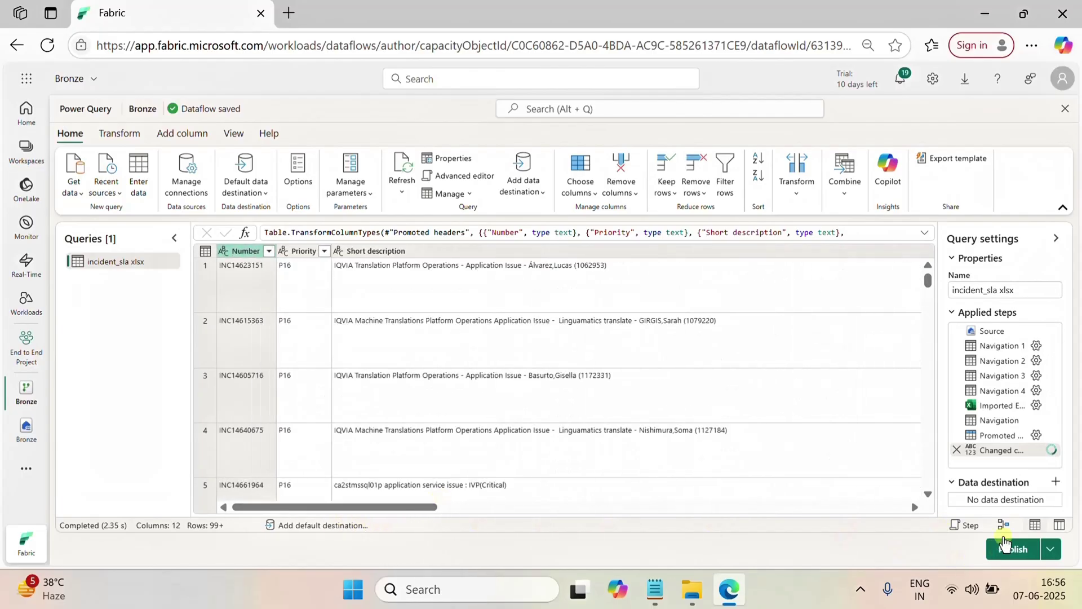
Step: Set the query's data destination to a new table incident_sla xlsx in the Bronze lakehouse of End to End Project, using automatic settings
left_click(1055, 482)
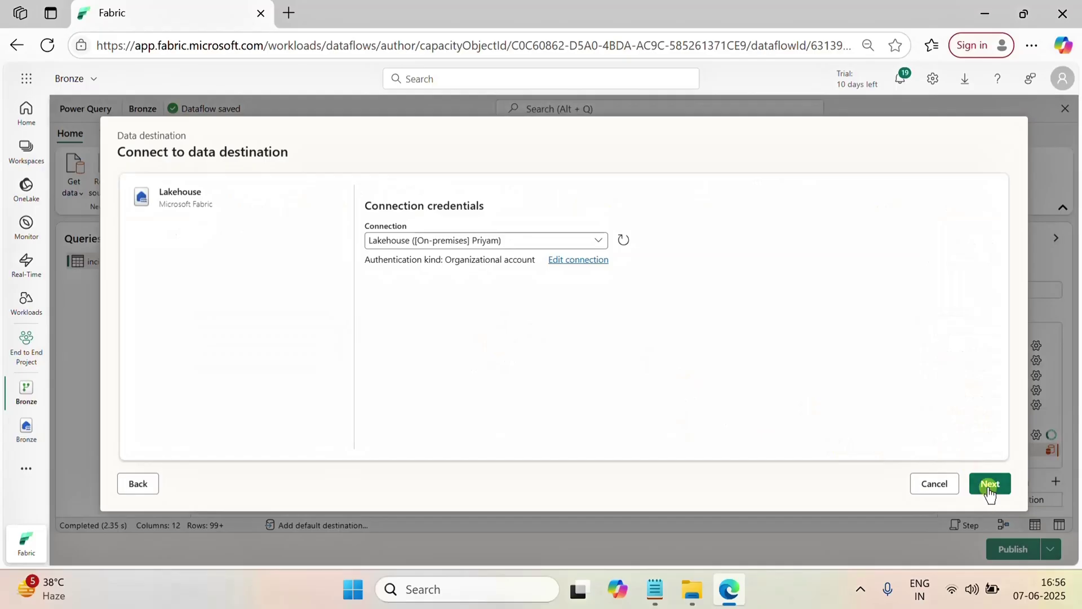
left_click(988, 484)
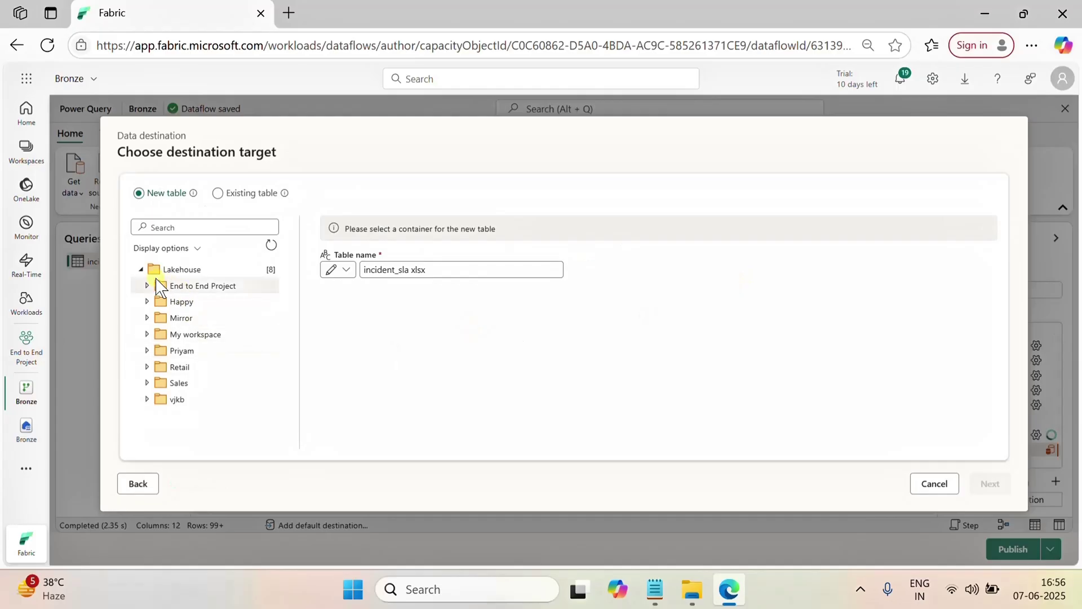
left_click(146, 285)
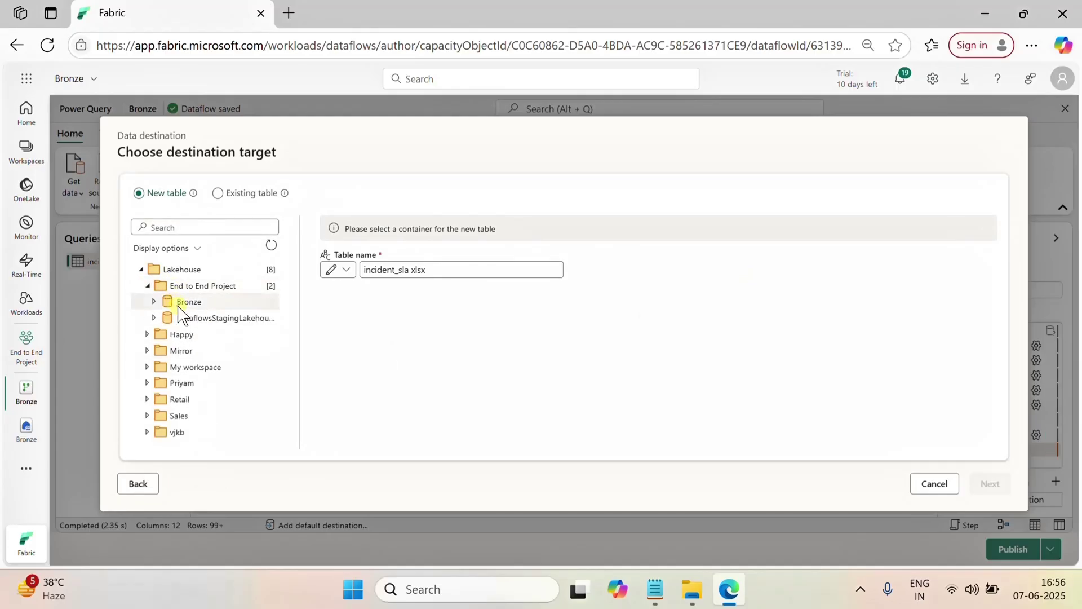
left_click(174, 304)
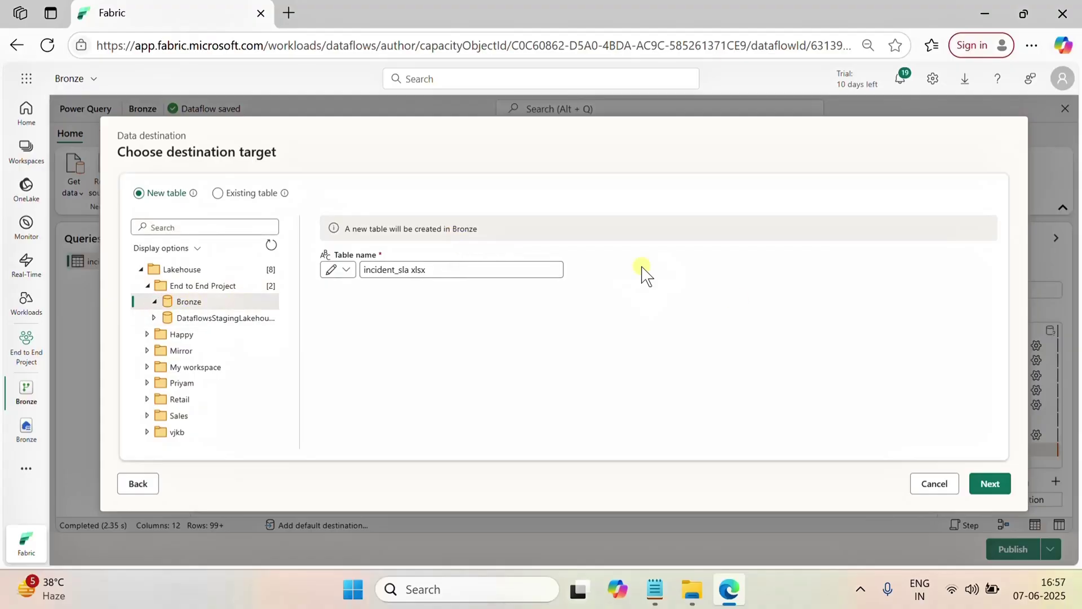
left_click(990, 483)
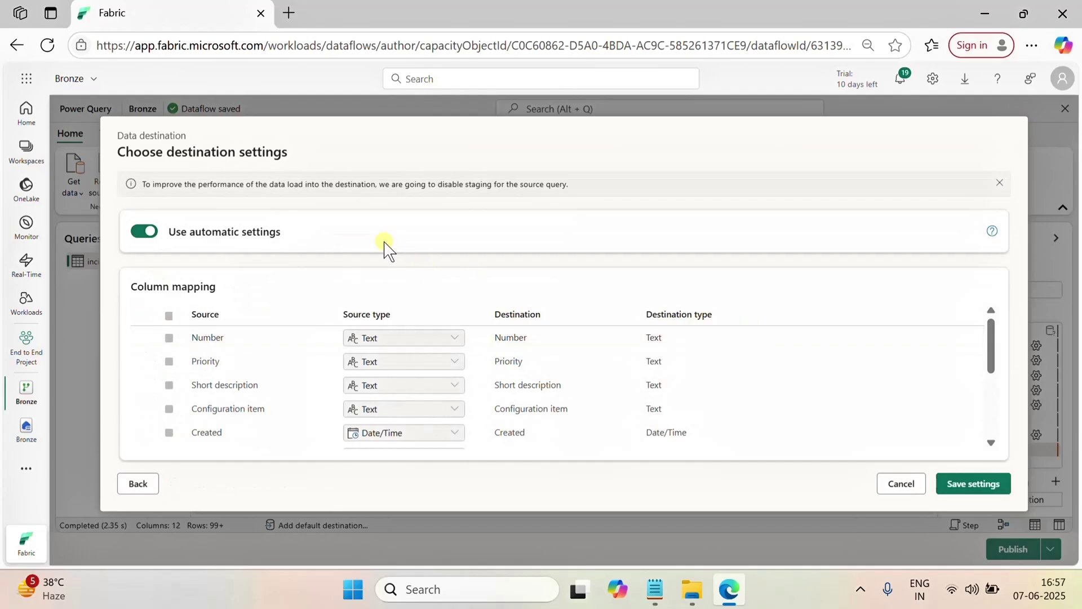
scroll(585, 392, "down", 3)
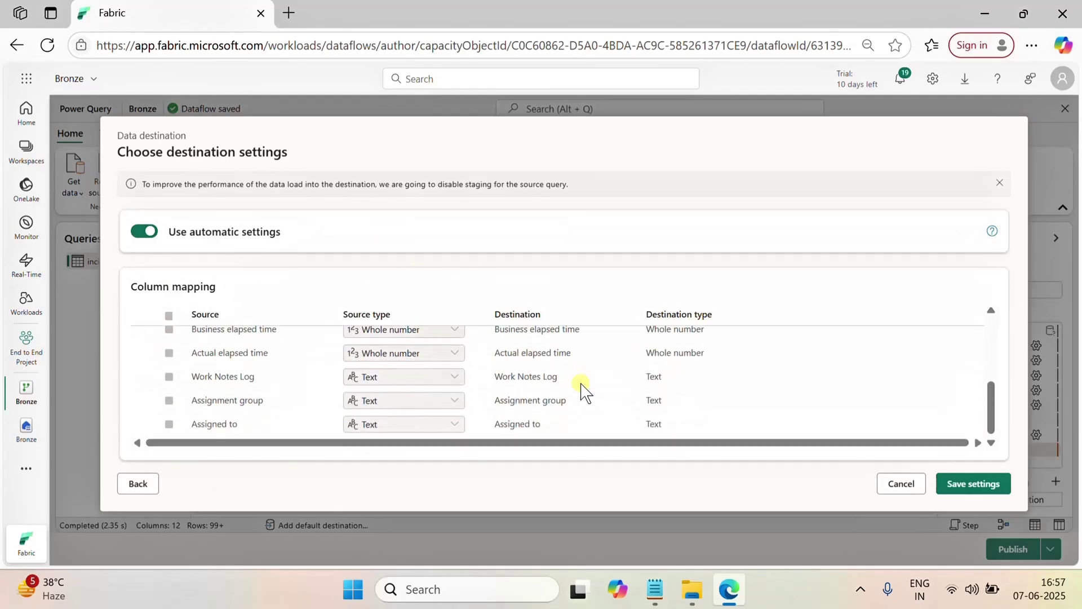
scroll(581, 388, "up", 5)
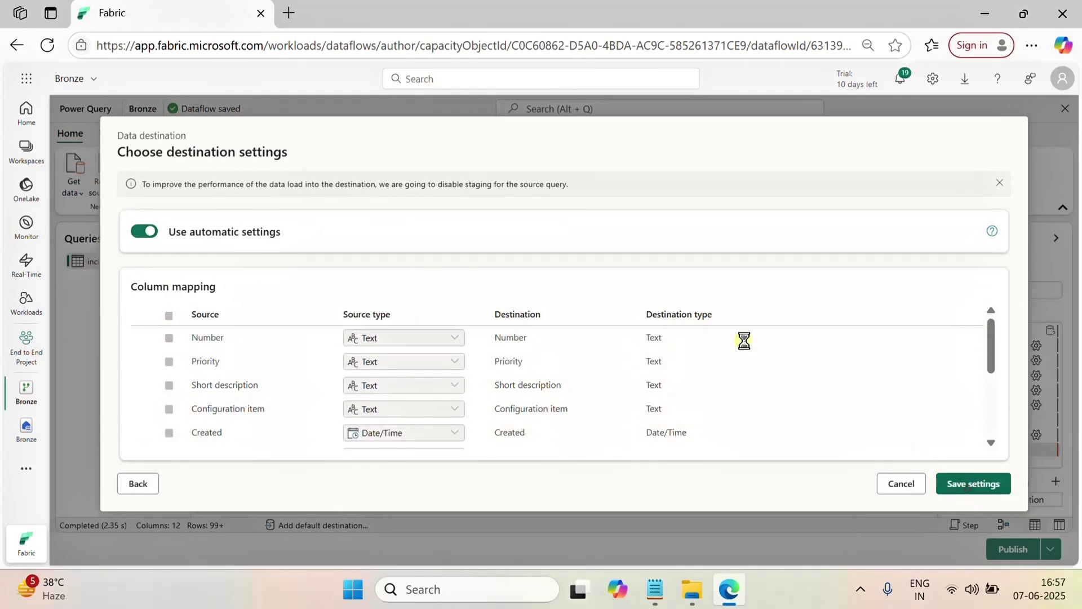
left_click(967, 487)
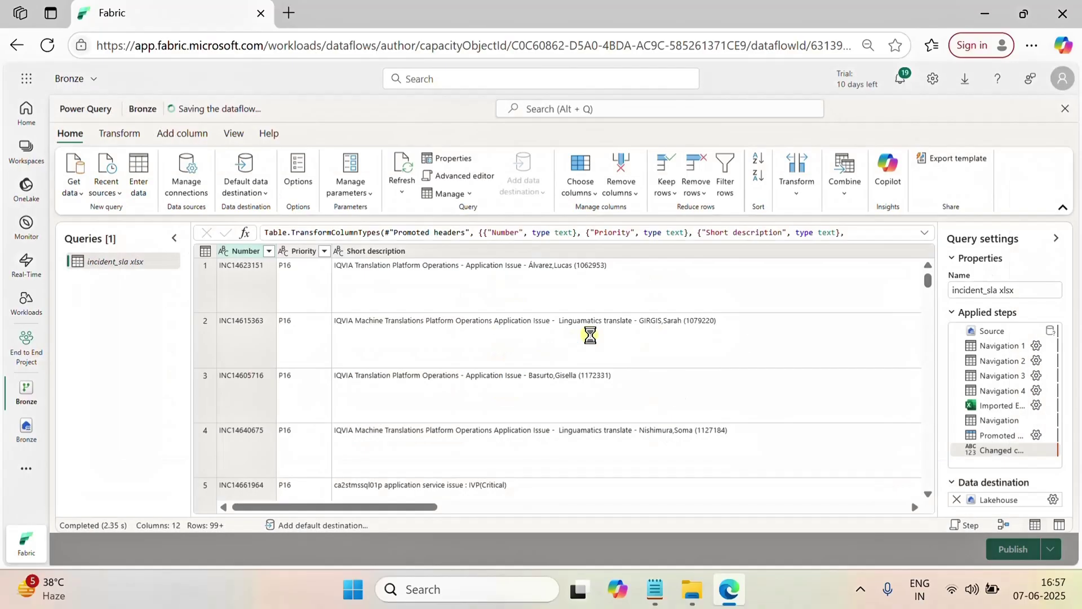
Step: Reopen the query's lakehouse destination settings, review the source and destination types in the column mapping, and save the settings again
left_click(1052, 499)
left_click(993, 484)
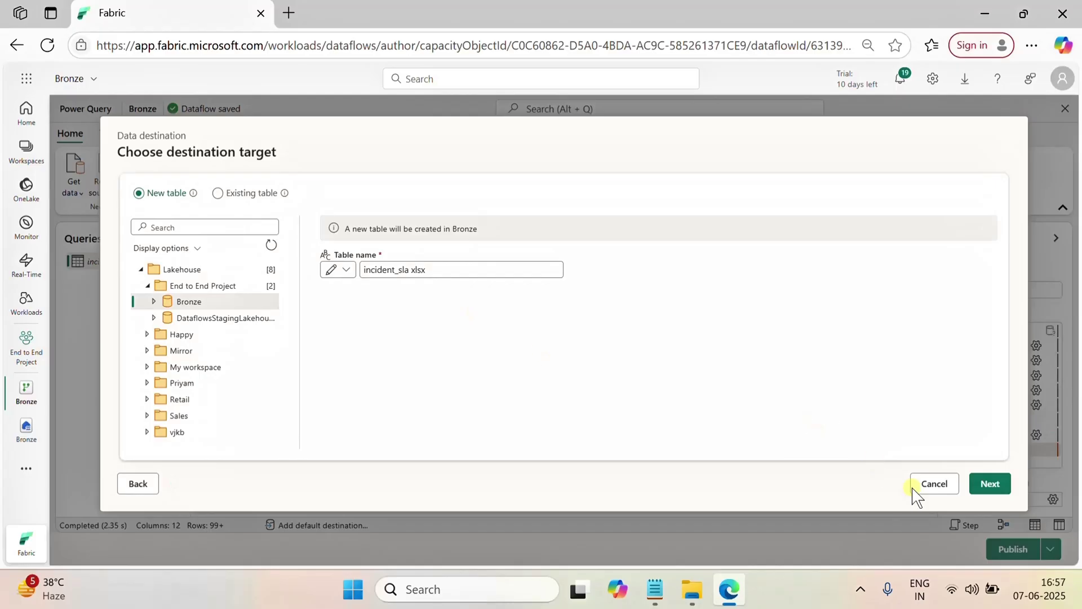
left_click(992, 486)
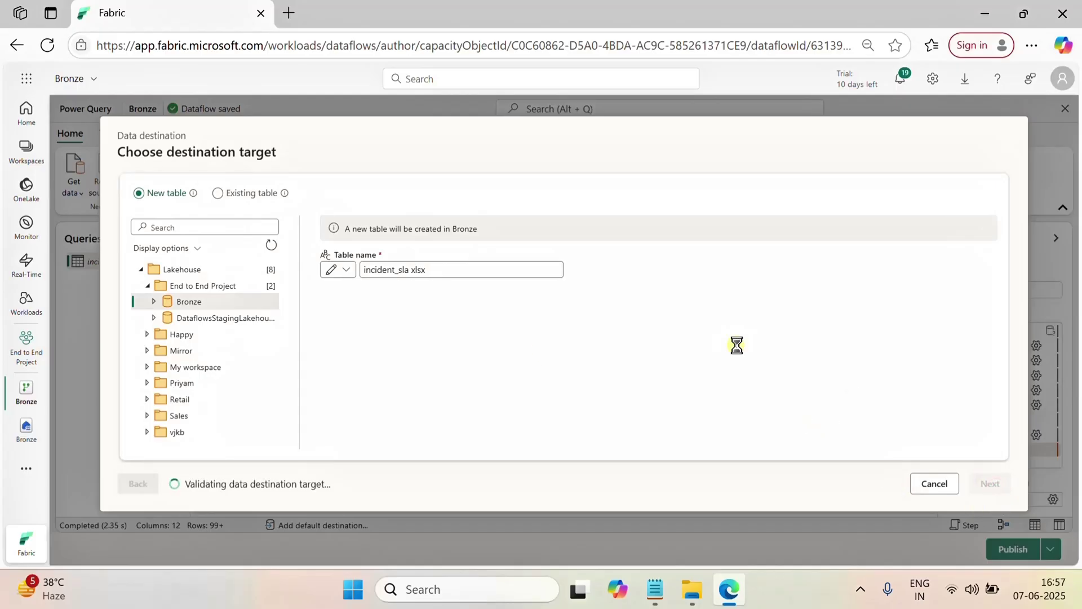
scroll(539, 354, "down", 2)
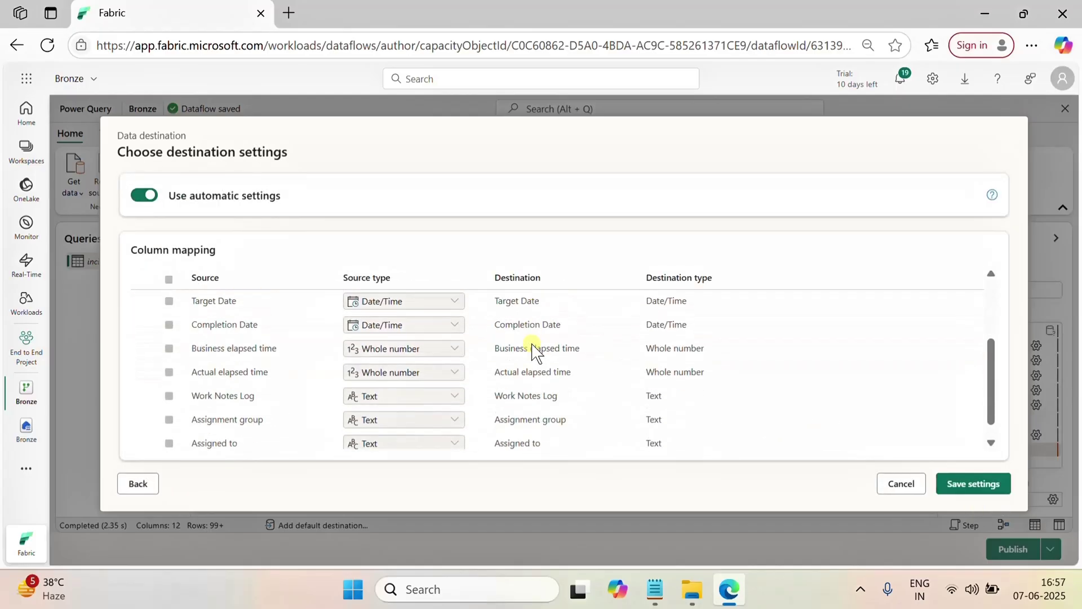
scroll(533, 351, "up", 3)
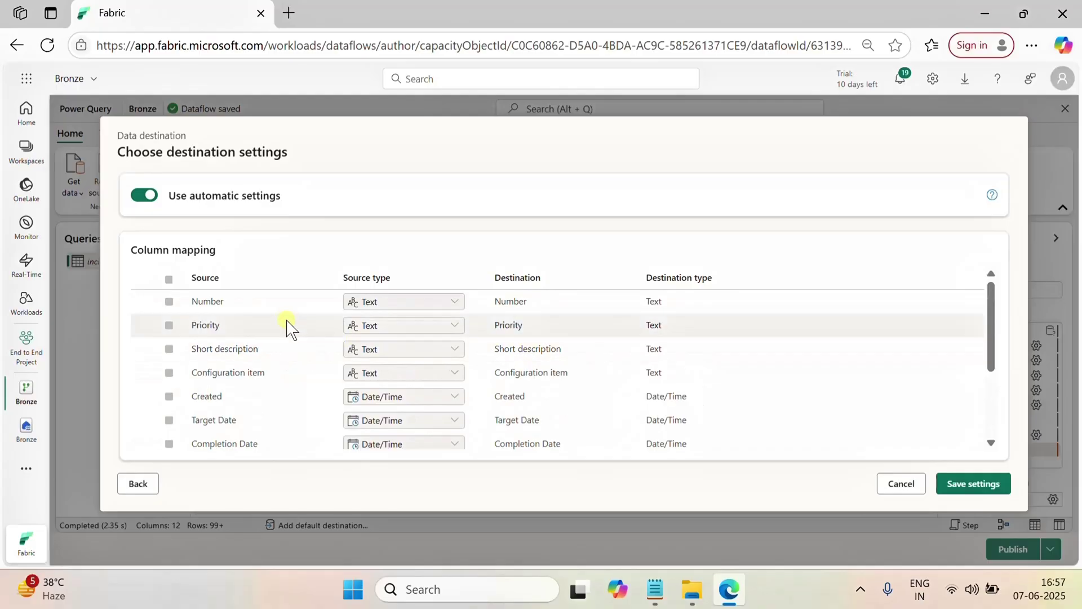
scroll(513, 401, "down", 3)
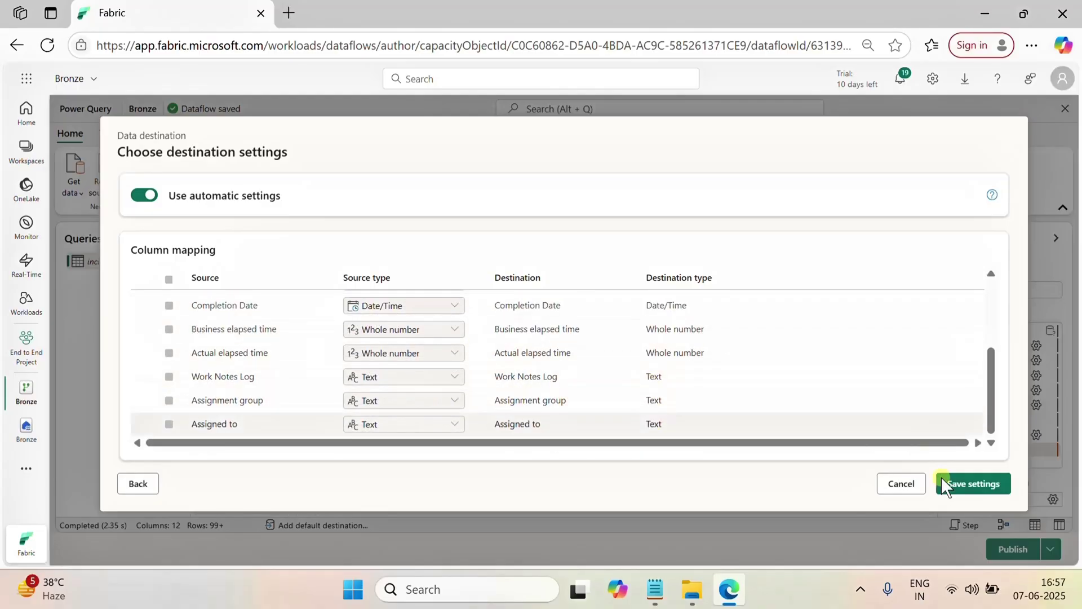
left_click(969, 487)
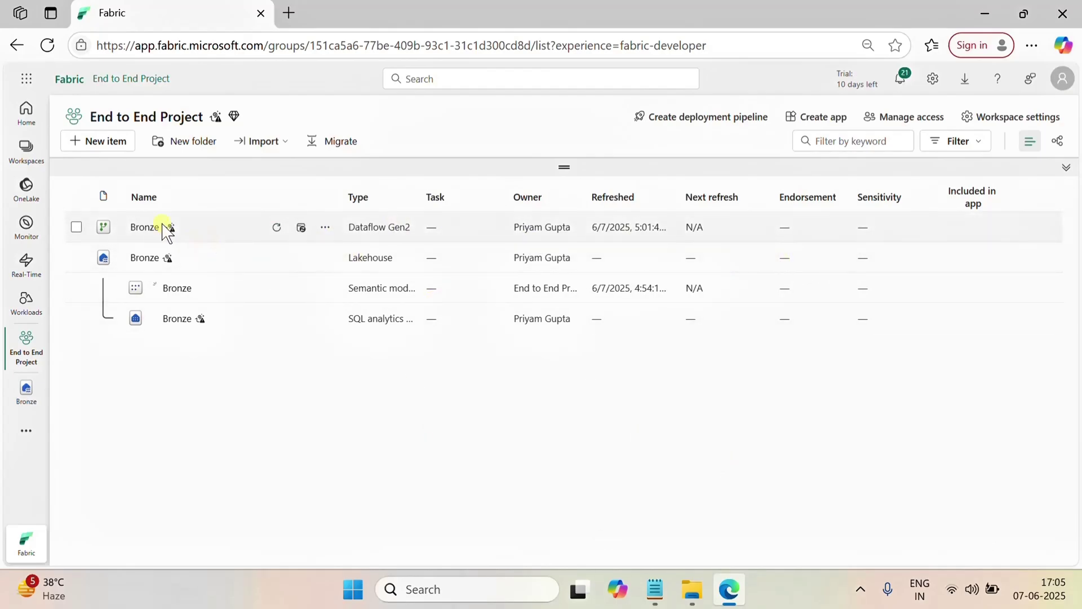
Step: Open the Bronze lakehouse, refresh it, and look across the columns of the incident_sla_xlsx table
left_click(145, 259)
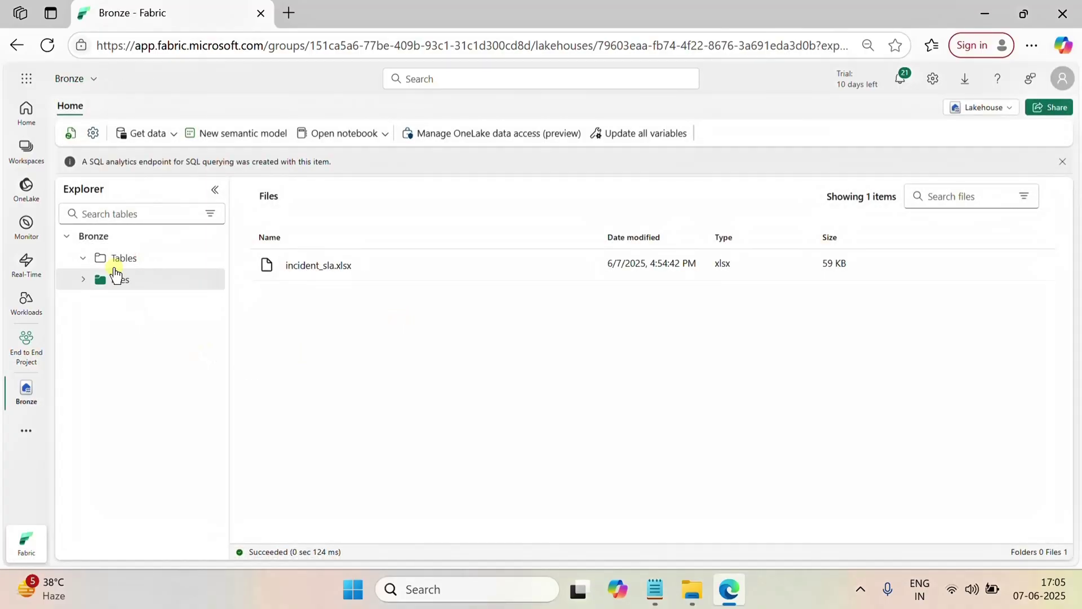
left_click(135, 288)
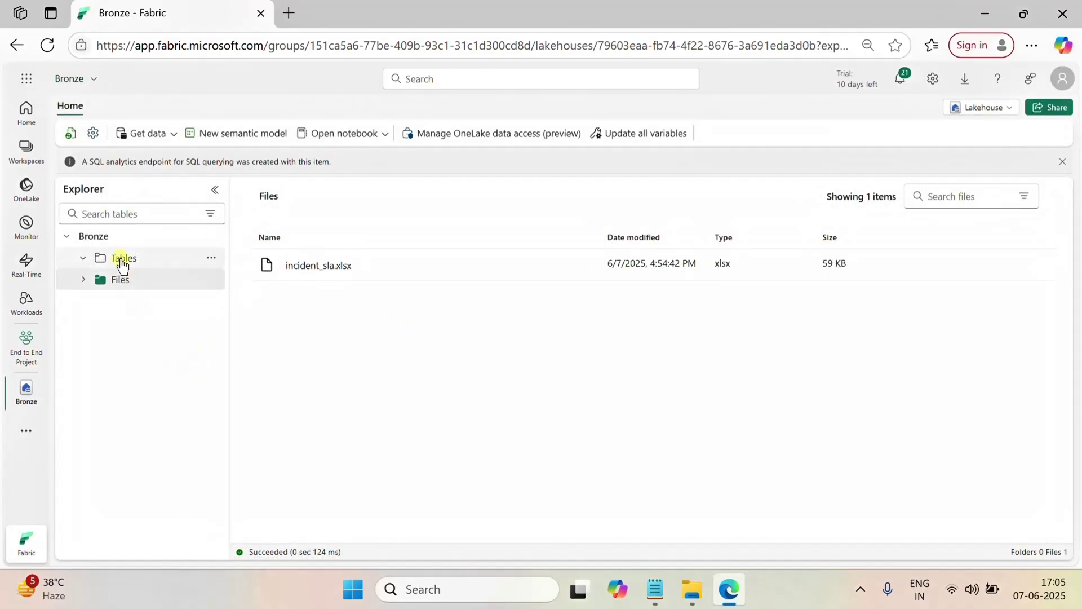
left_click(71, 133)
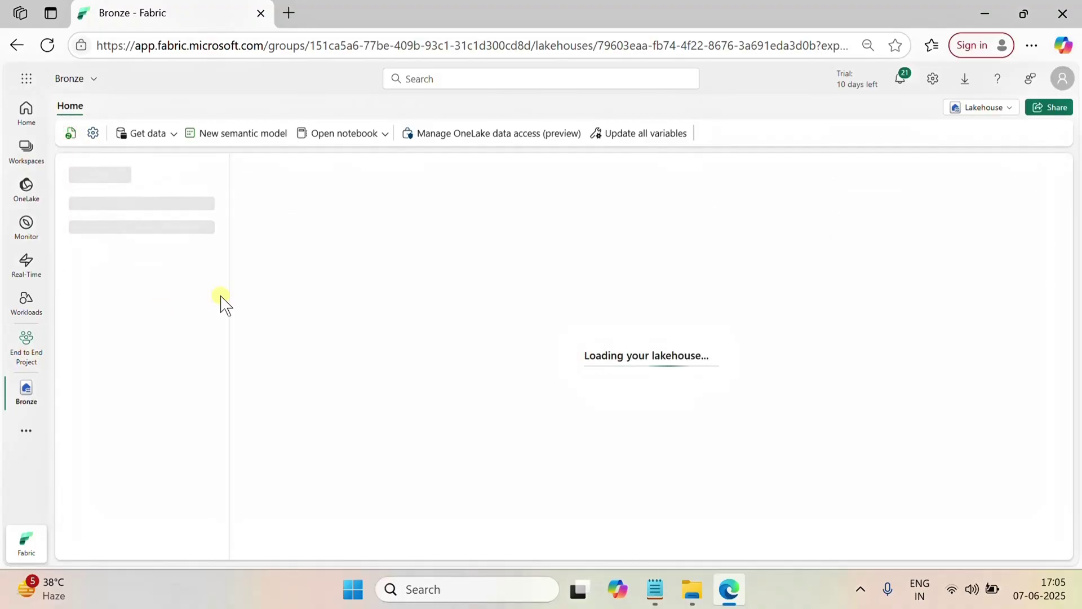
left_click(146, 280)
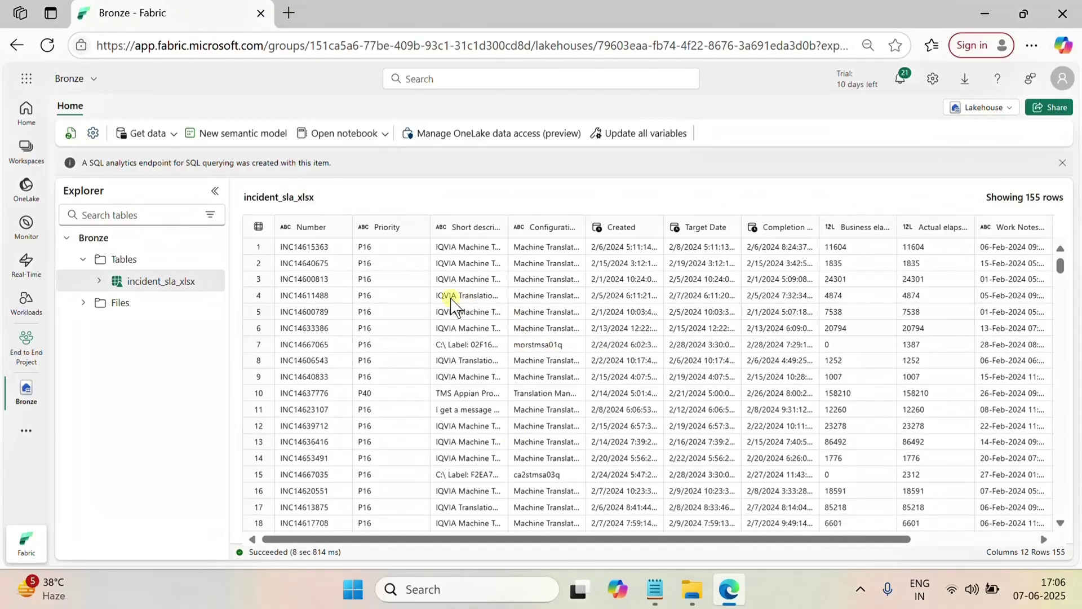
left_click_drag(744, 540, 485, 490)
Step: Return to the End to End Project workspace, close the open Bronze lakehouse, and check the project plan in Notepad
left_click(26, 348)
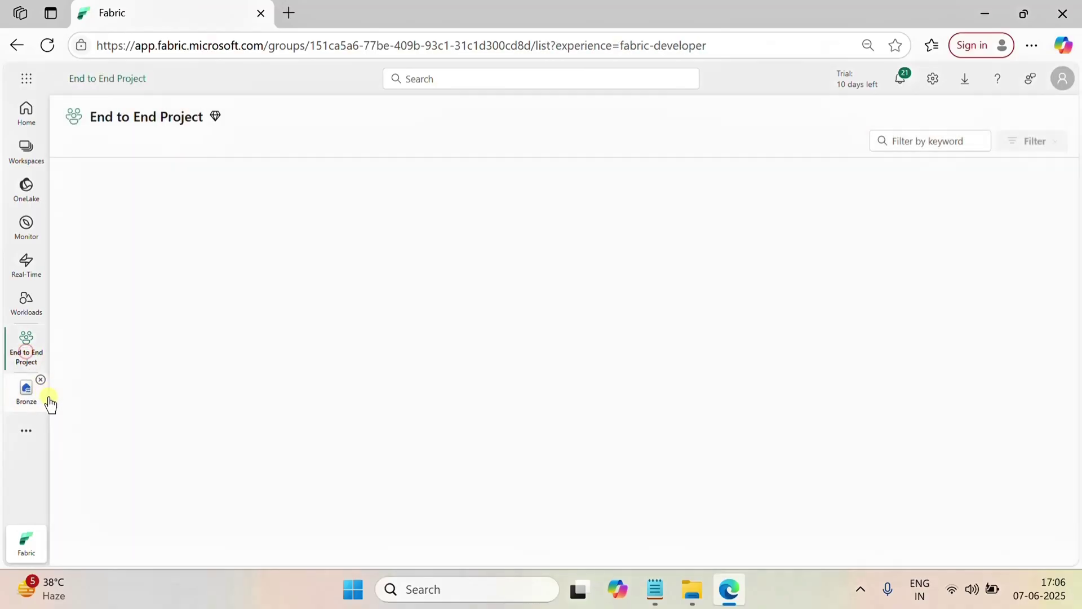
left_click(41, 383)
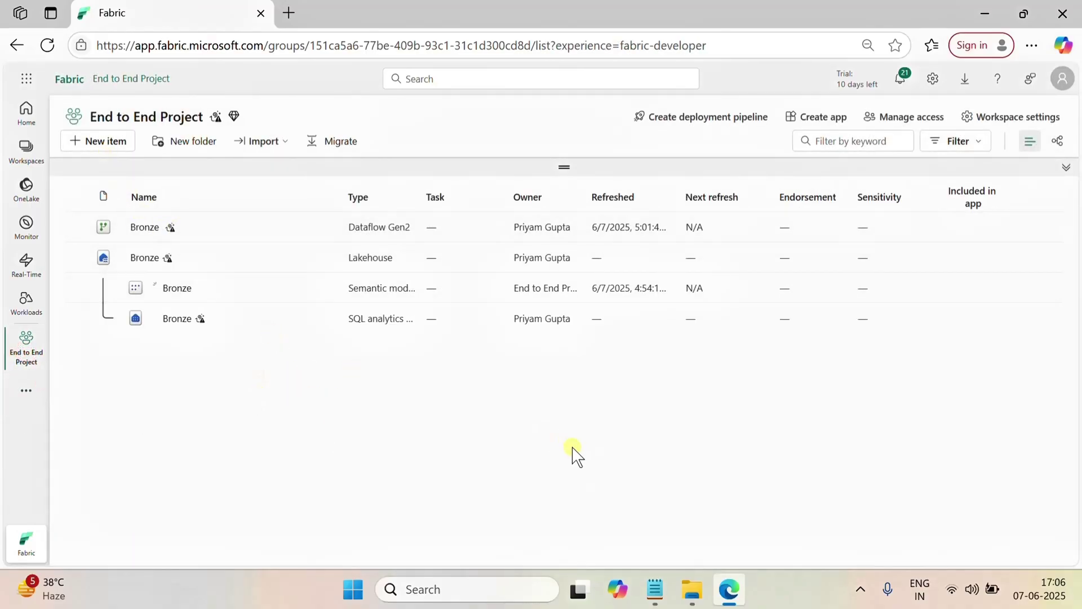
left_click(654, 589)
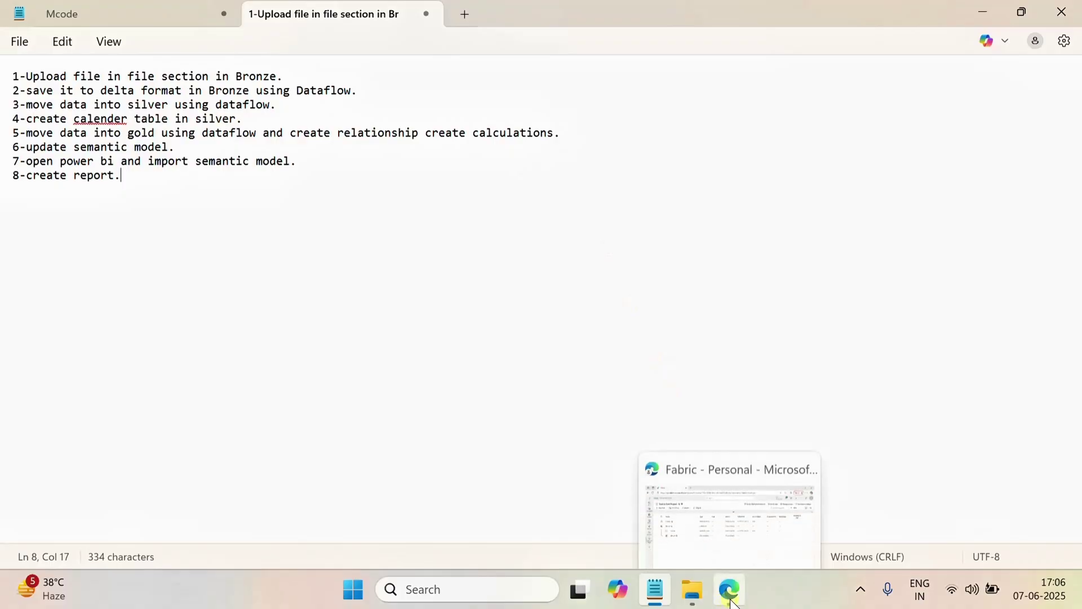
left_click(730, 590)
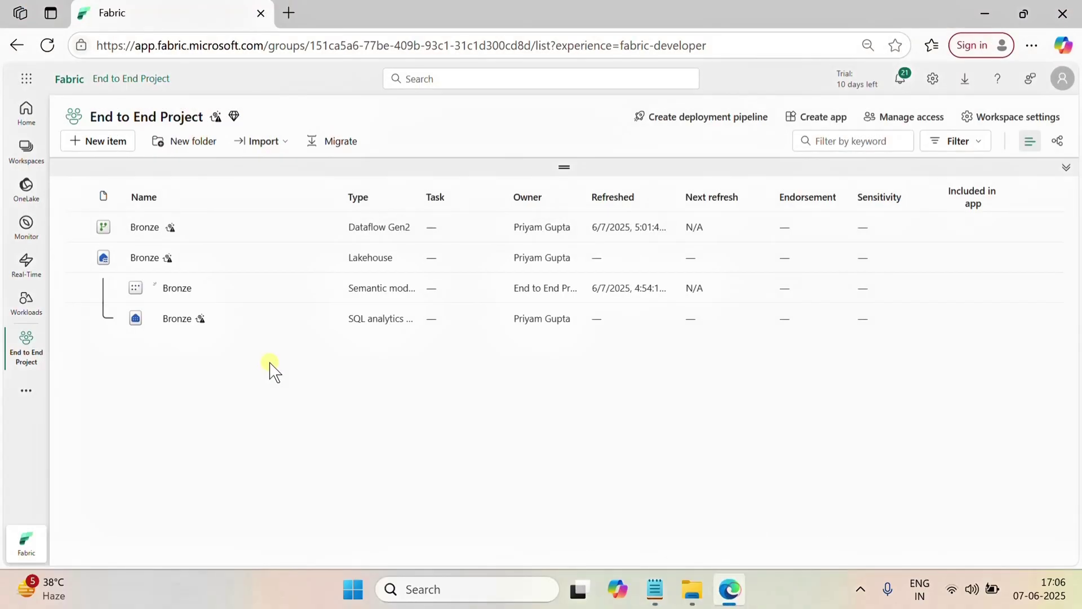
Step: Create a new lakehouse named Silver in the workspace, without lakehouse schemas
left_click(99, 140)
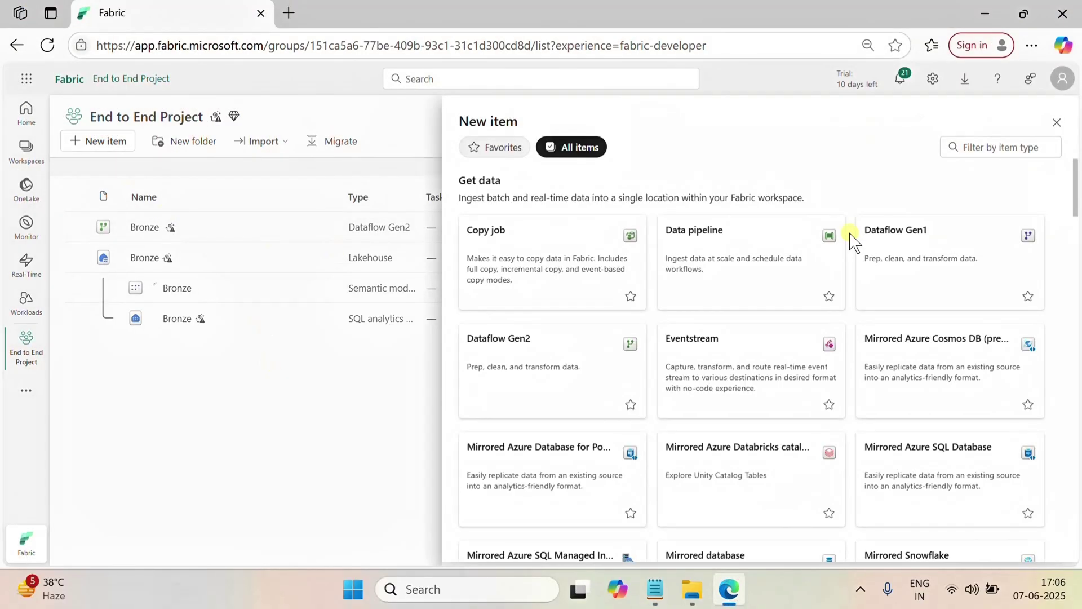
scroll(921, 451, "down", 4)
scroll(854, 471, "down", 5)
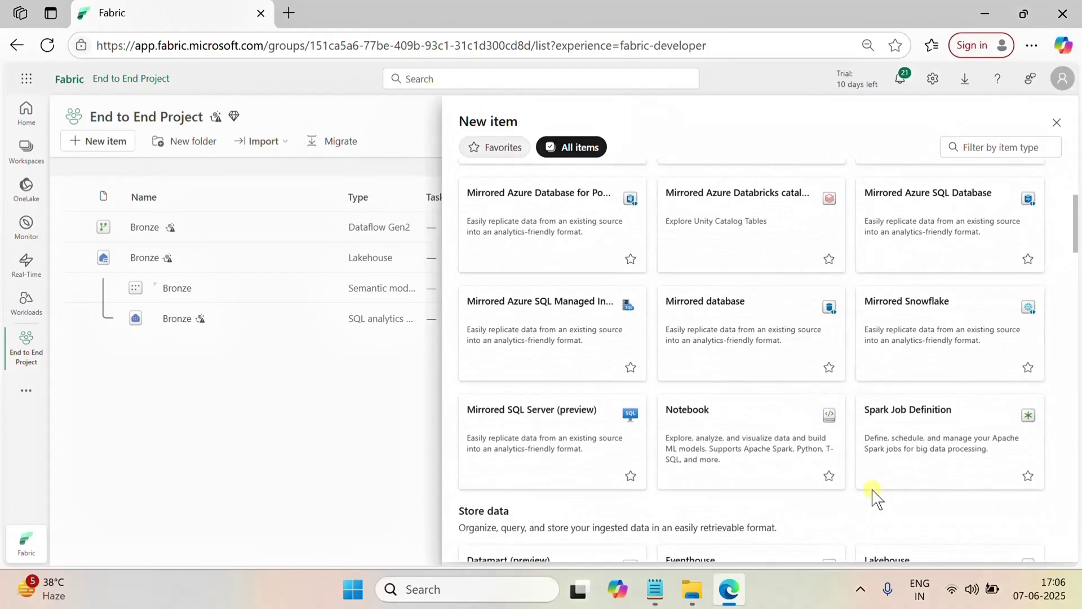
left_click(899, 414)
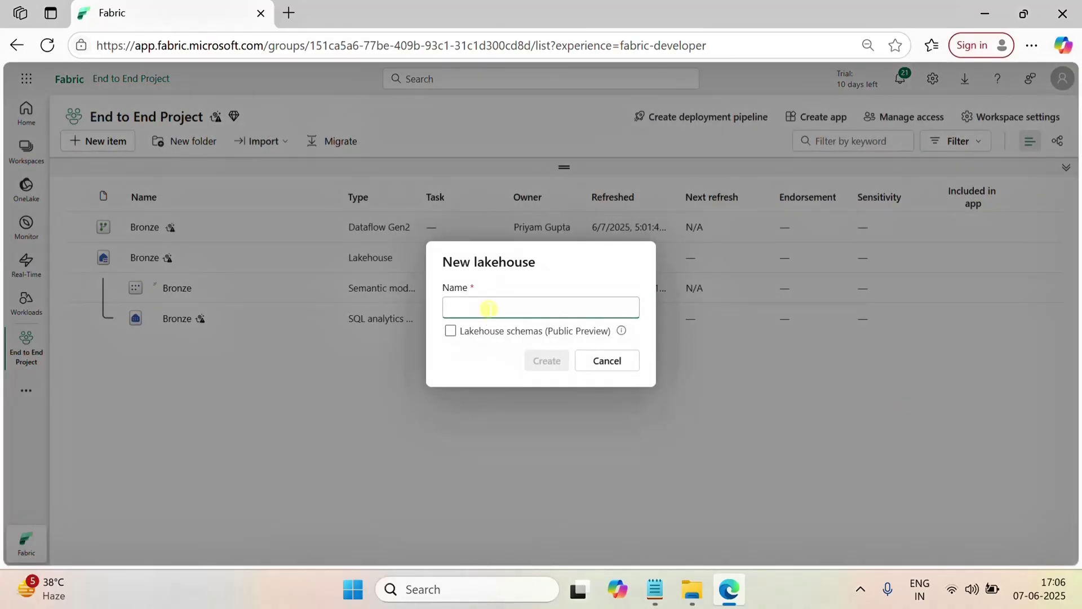
type("L")
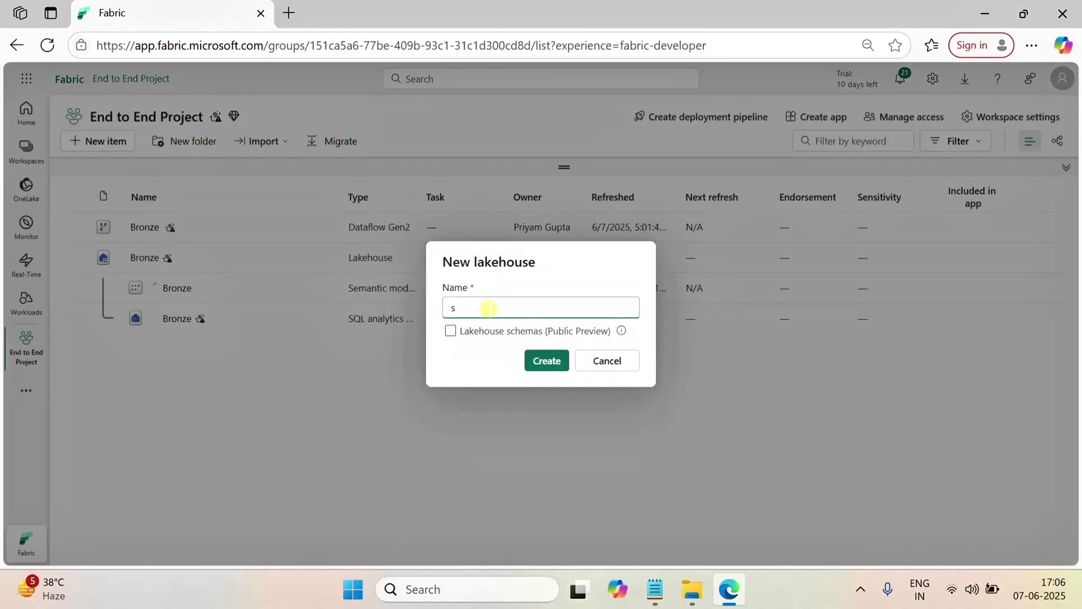
key("BackSpace")
type("Silver")
left_click(545, 362)
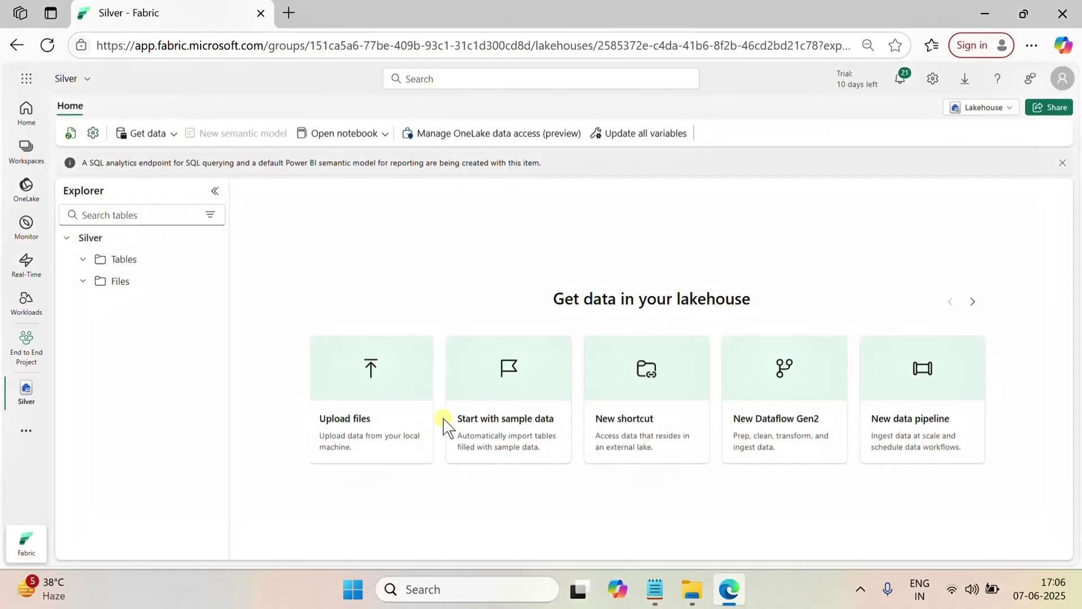
Step: Return to the End to End Project workspace and create a Dataflow Gen2 named Silver with Git integration disabled
key("alt+Left")
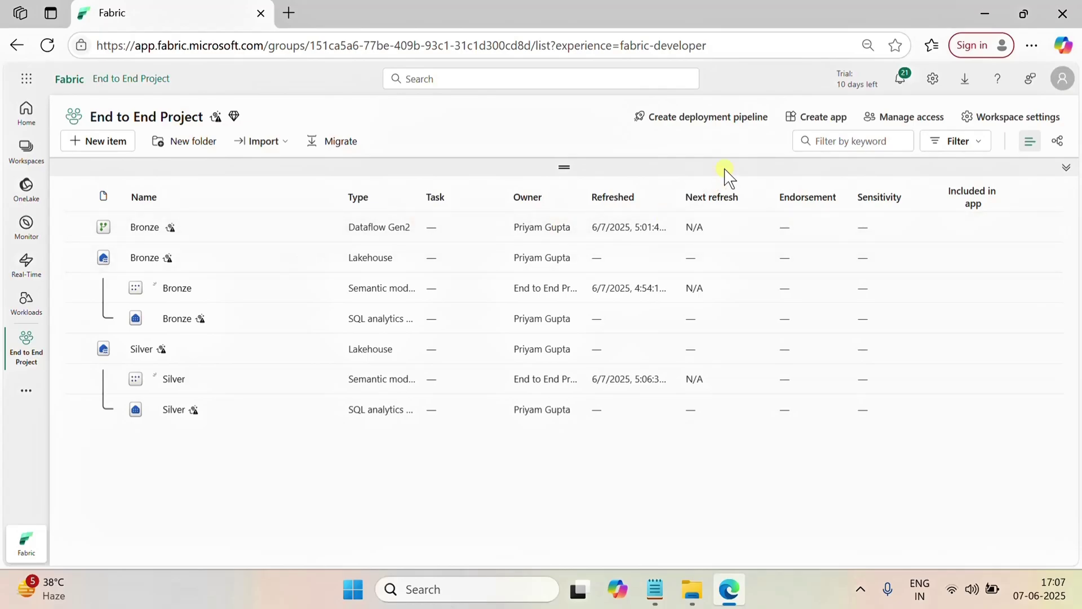
left_click(121, 152)
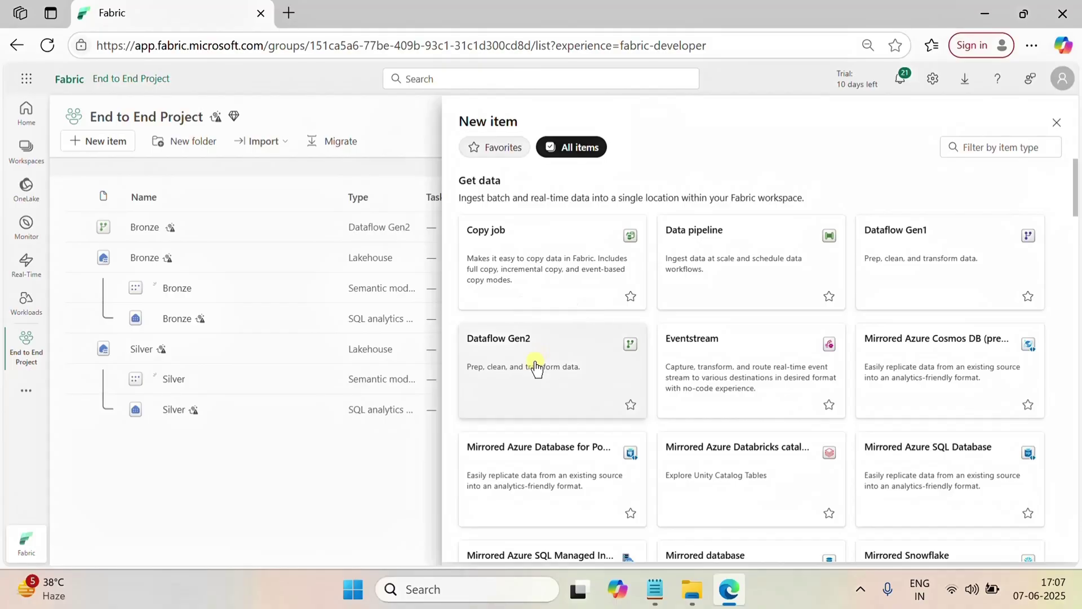
left_click(536, 368)
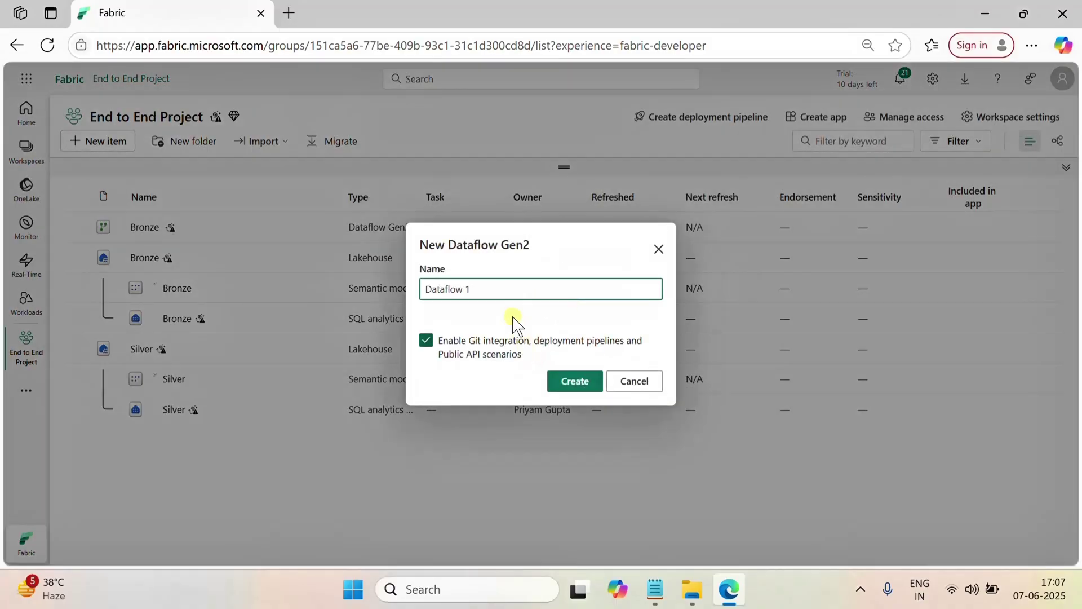
left_click_drag(496, 294, 418, 291)
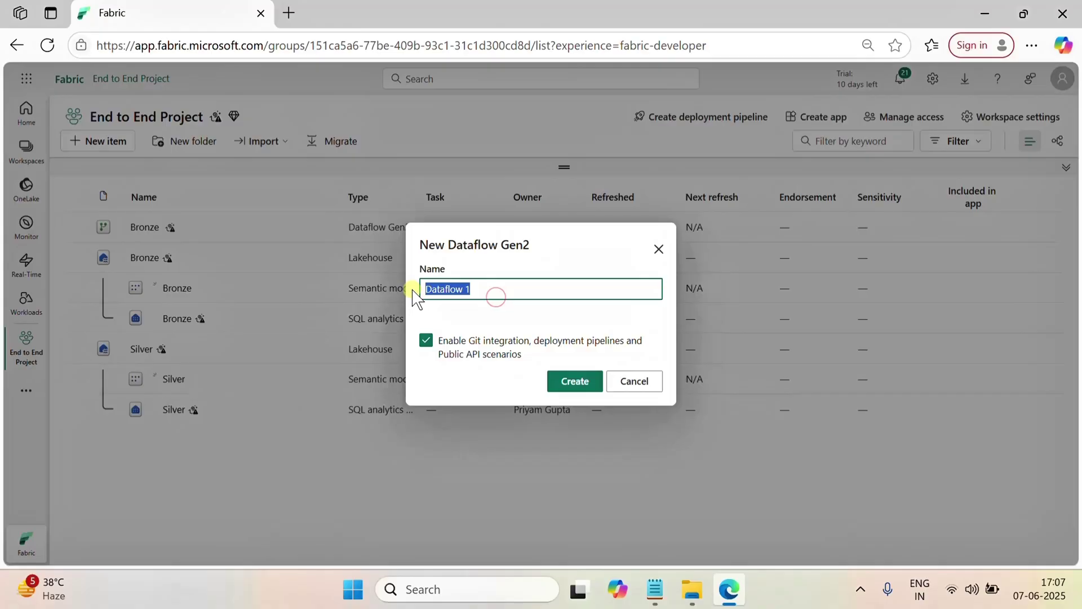
type("Silver")
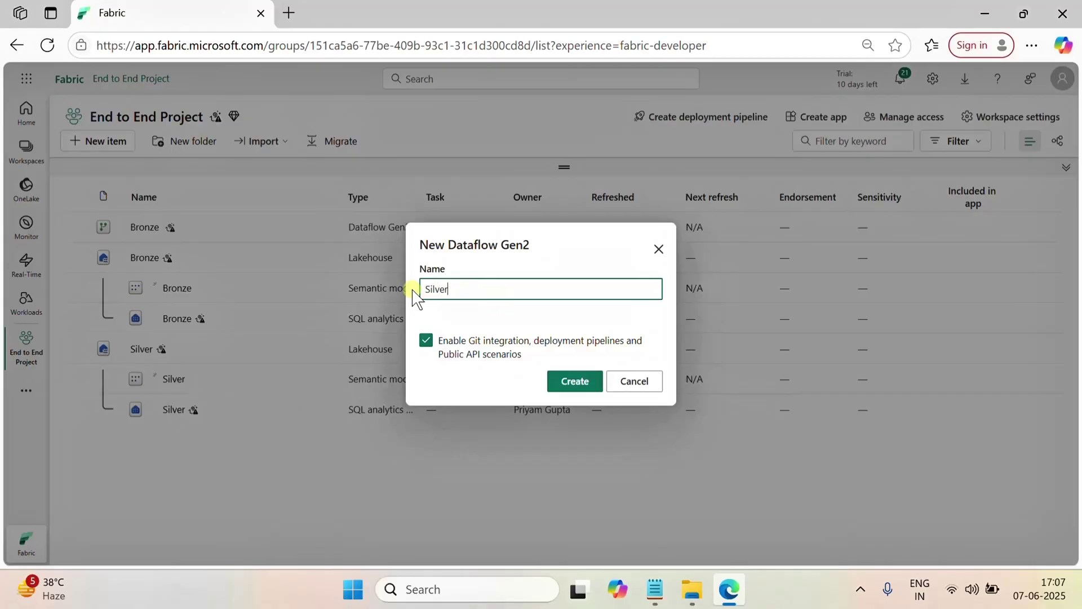
left_click(427, 341)
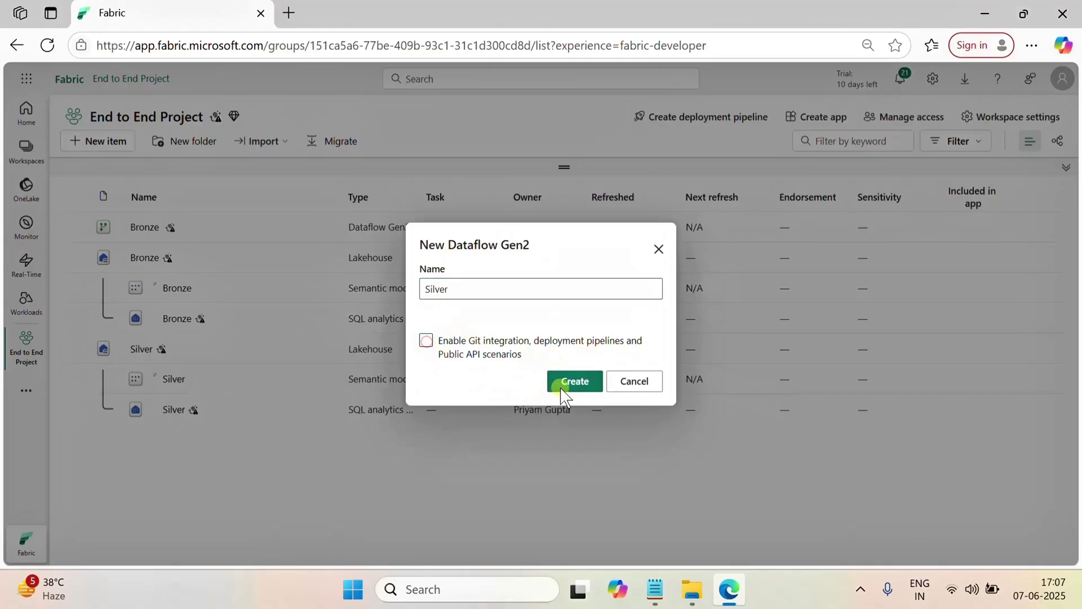
left_click(569, 382)
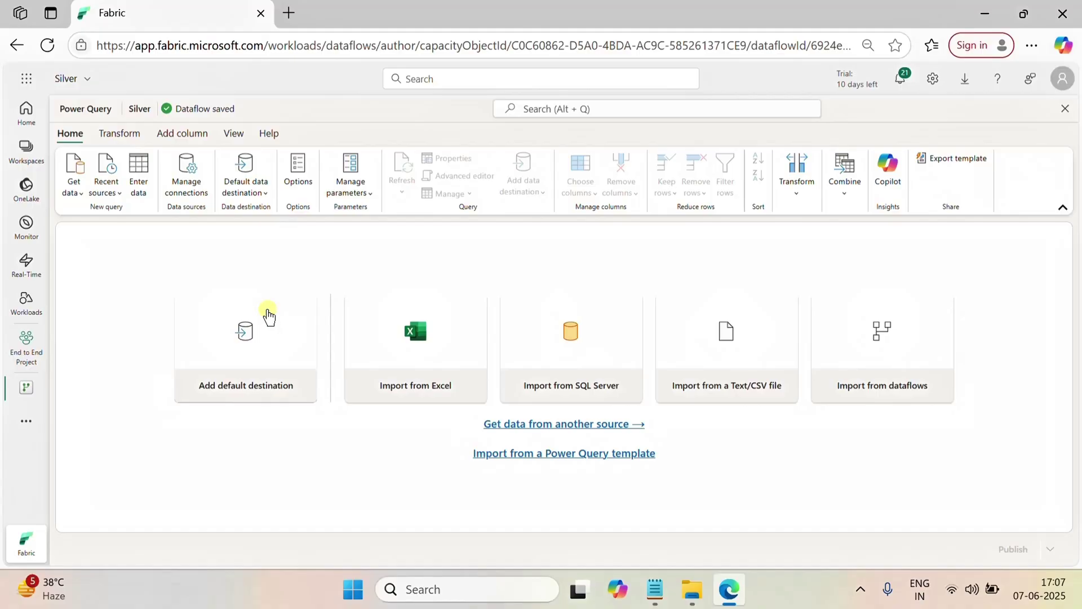
Step: Find the Lakehouse connector among the data sources and connect with the existing organizational account connection
left_click(74, 186)
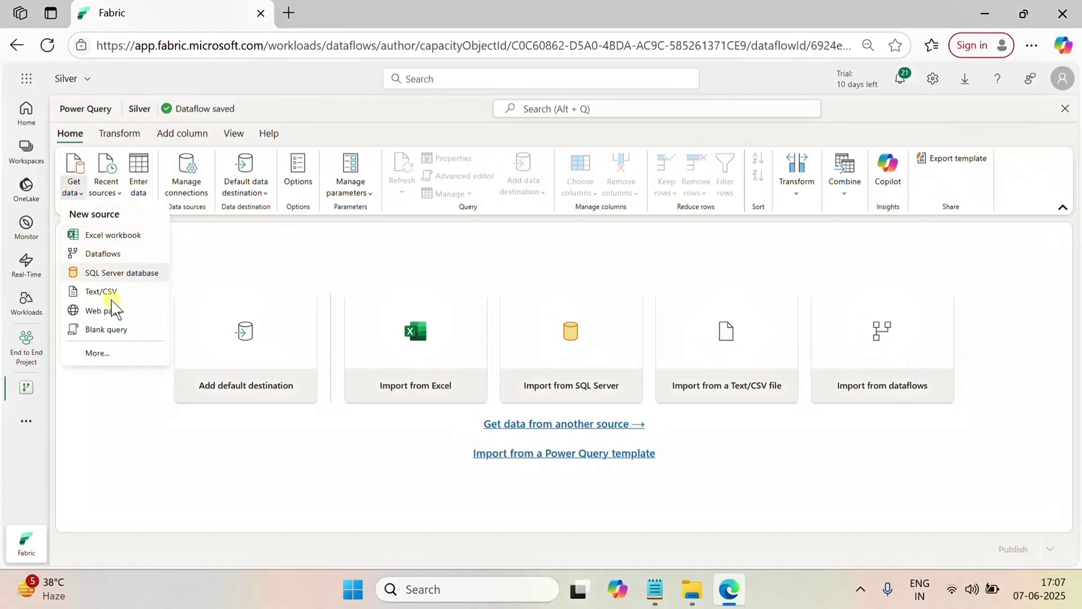
left_click(102, 354)
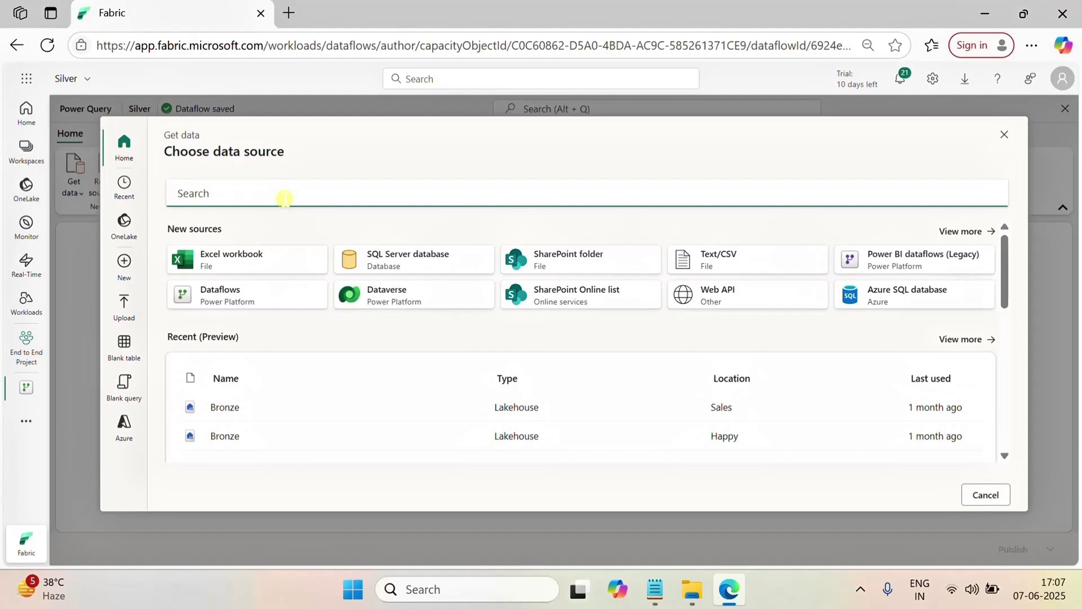
type("la")
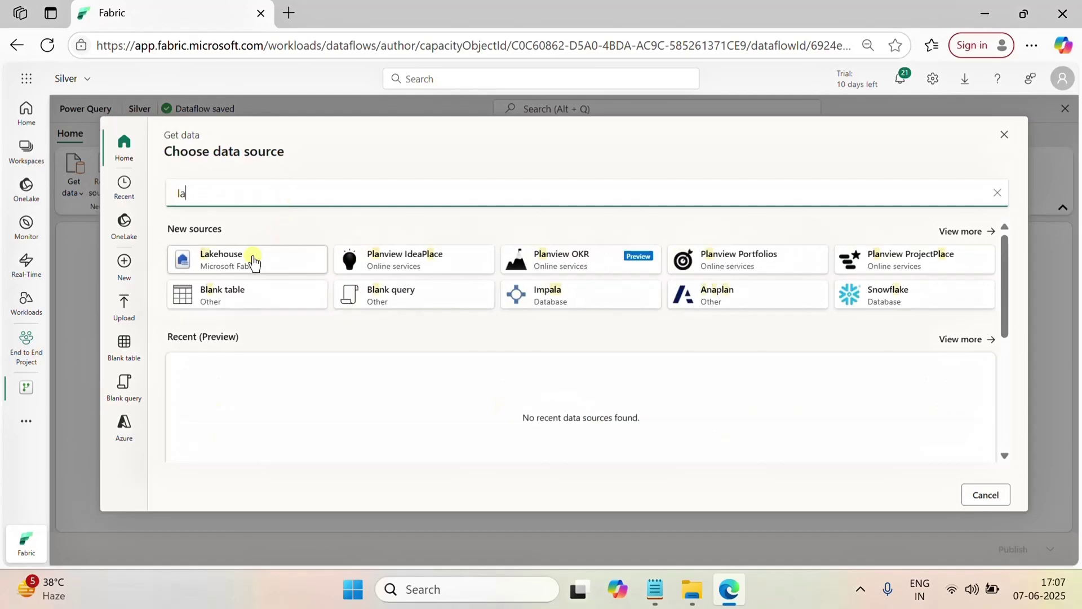
left_click(253, 260)
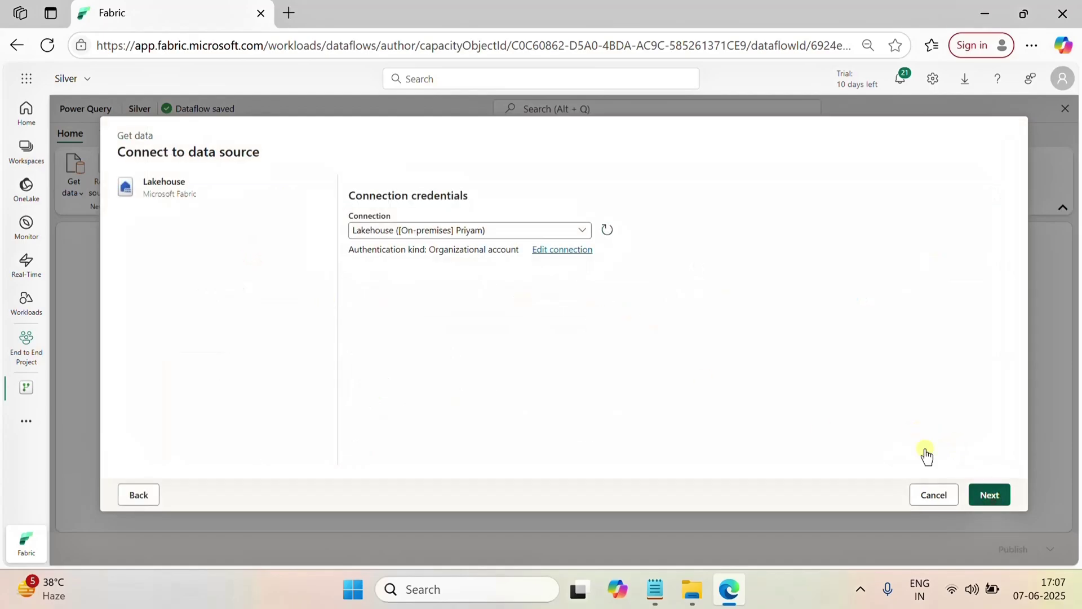
left_click(991, 495)
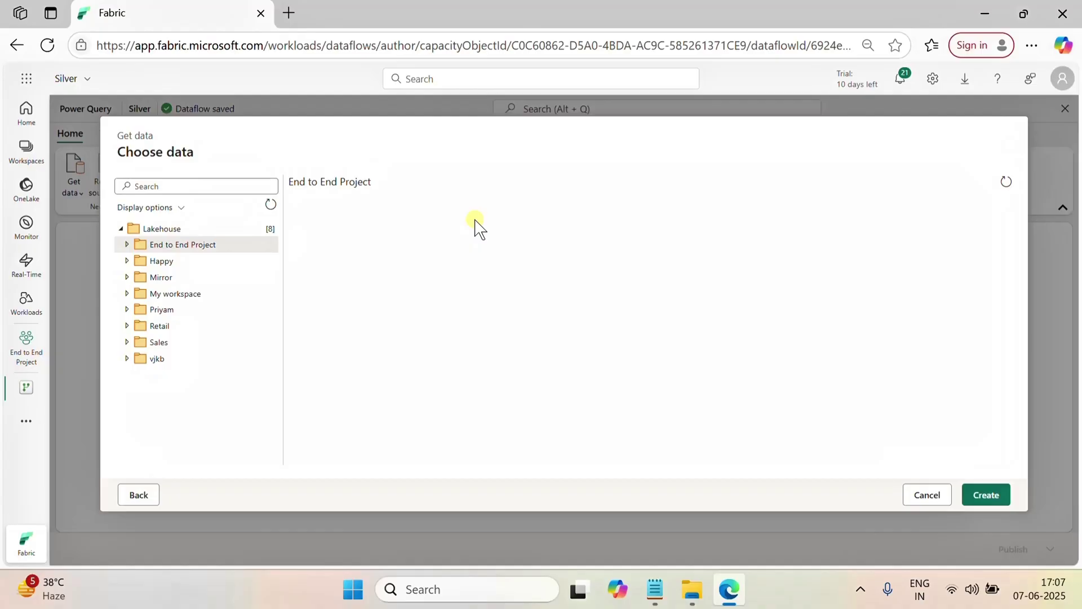
Step: Select the incident_sla_xlsx table from the Bronze lakehouse of End to End Project, preview its columns, and create the query
left_click(127, 246)
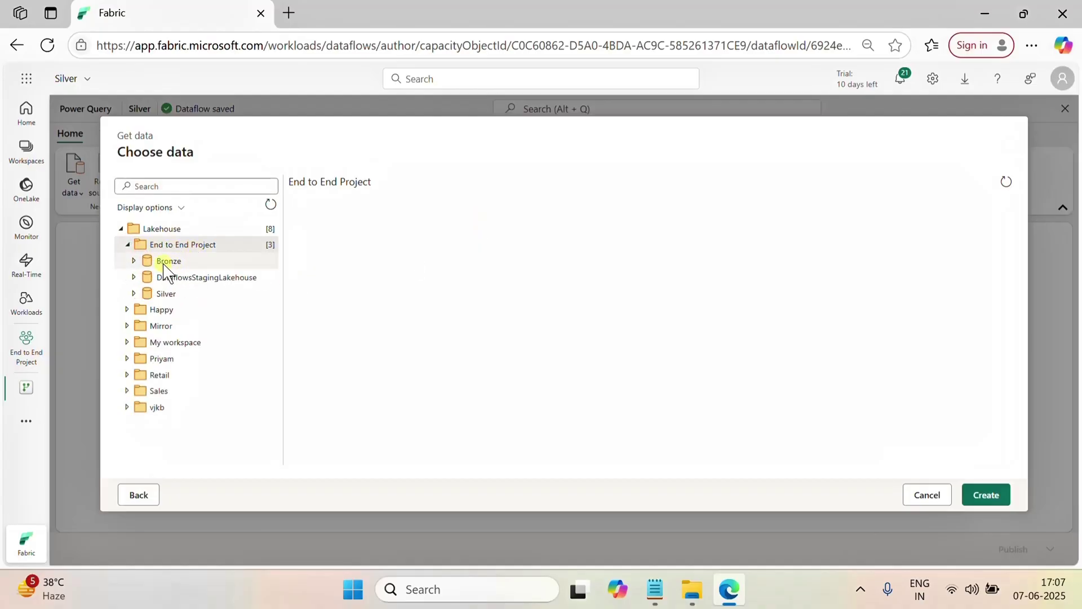
left_click(164, 262)
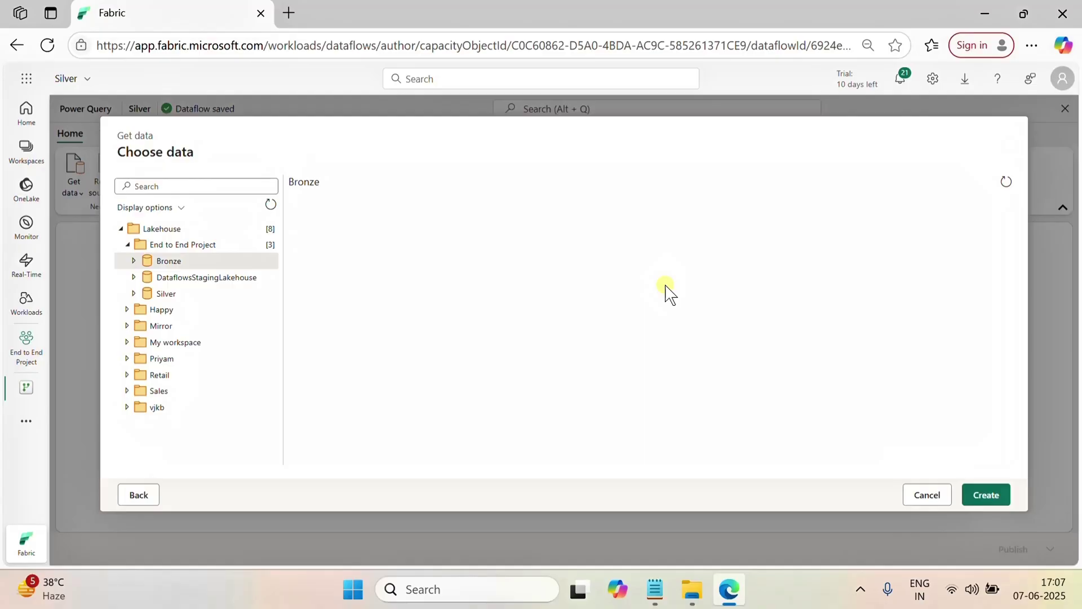
left_click(133, 261)
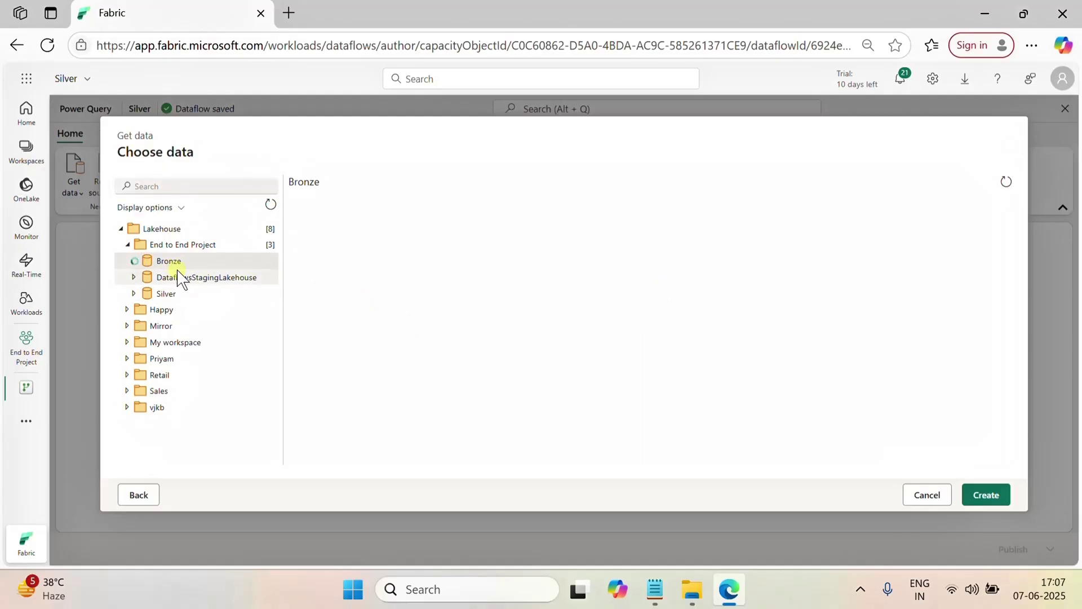
left_click(140, 277)
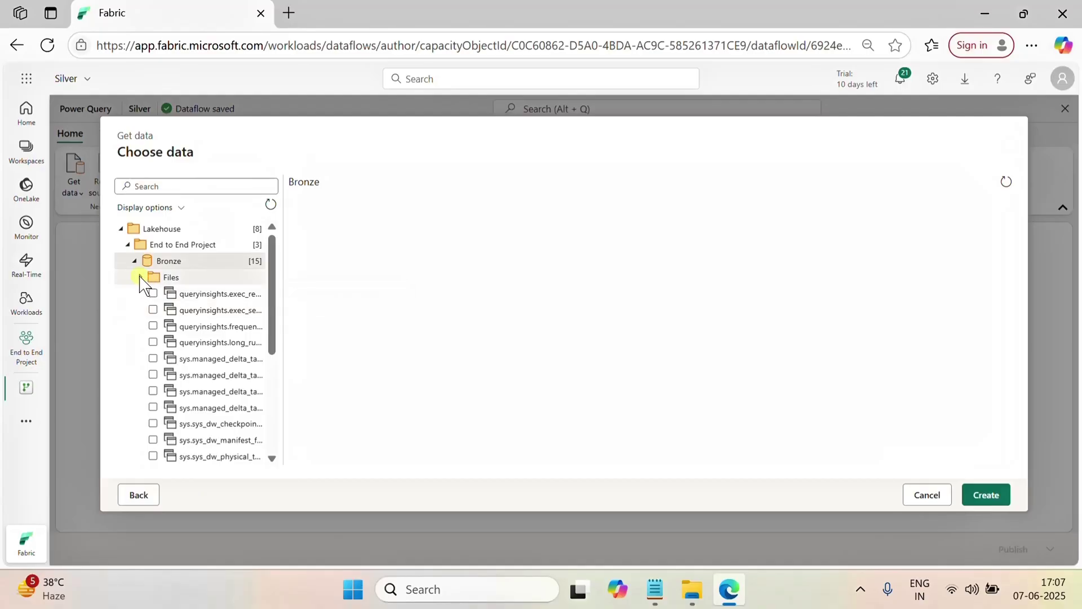
left_click(151, 278)
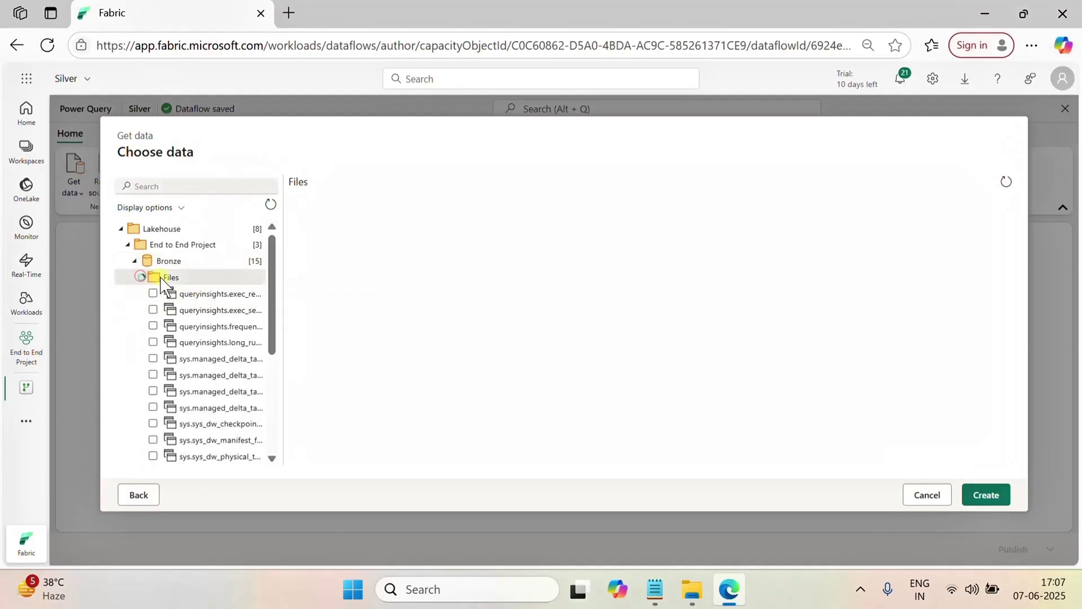
scroll(199, 312, "down", 4)
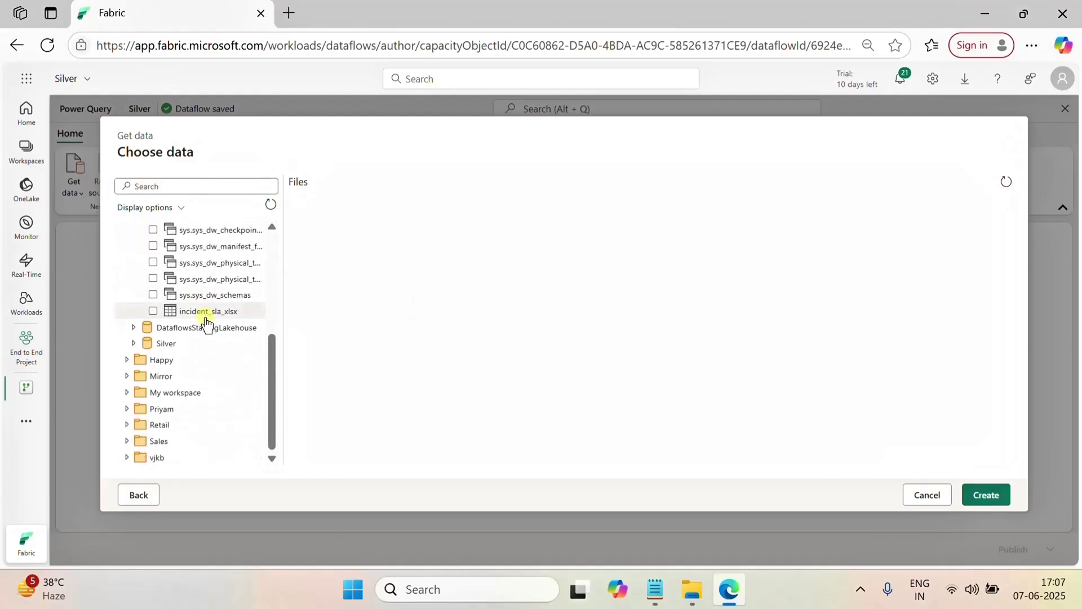
left_click(154, 311)
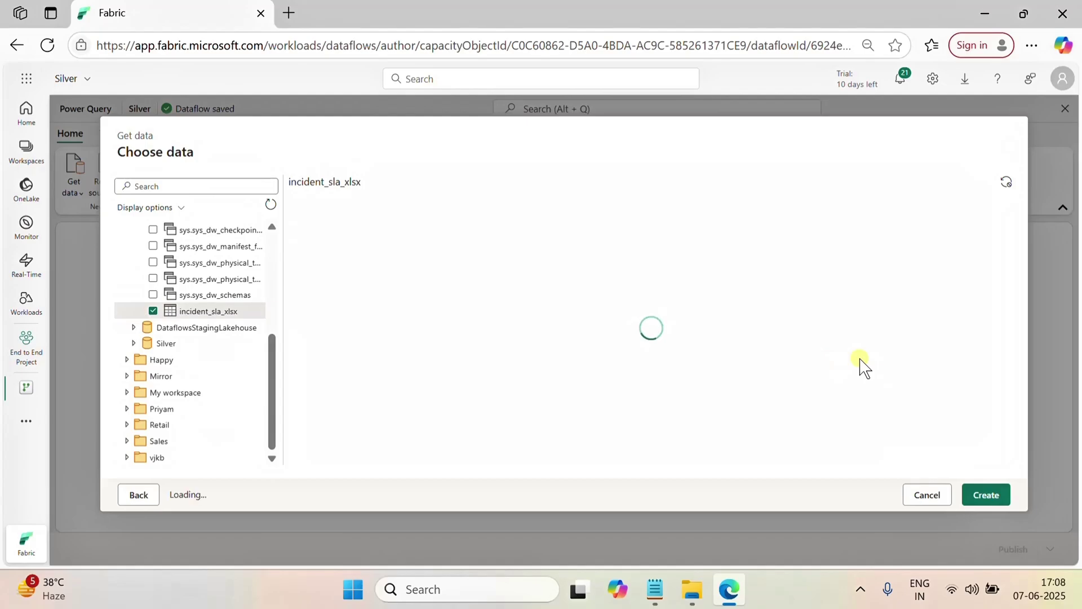
left_click_drag(516, 462, 1027, 459)
left_click(988, 497)
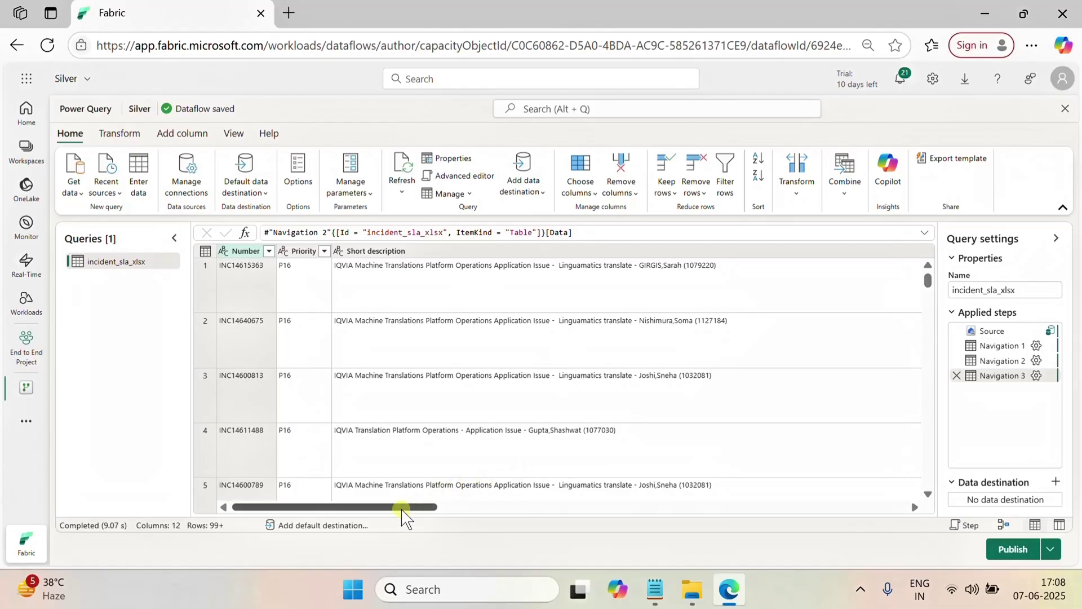
Step: Remove the Work Notes Log column from the incident_sla_xlsx query
left_click_drag(399, 506, 730, 506)
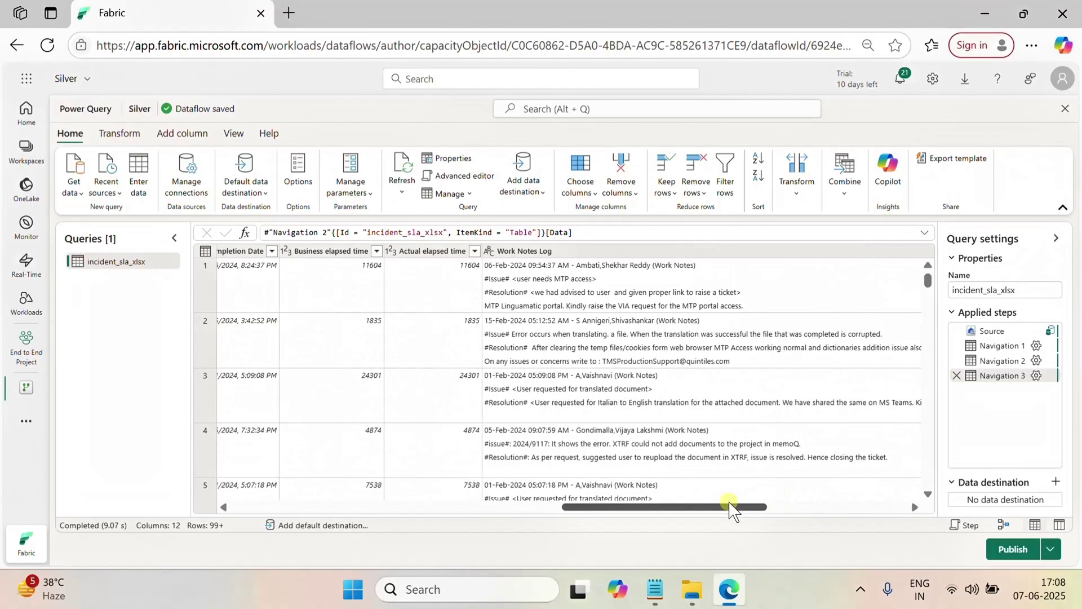
left_click(592, 251)
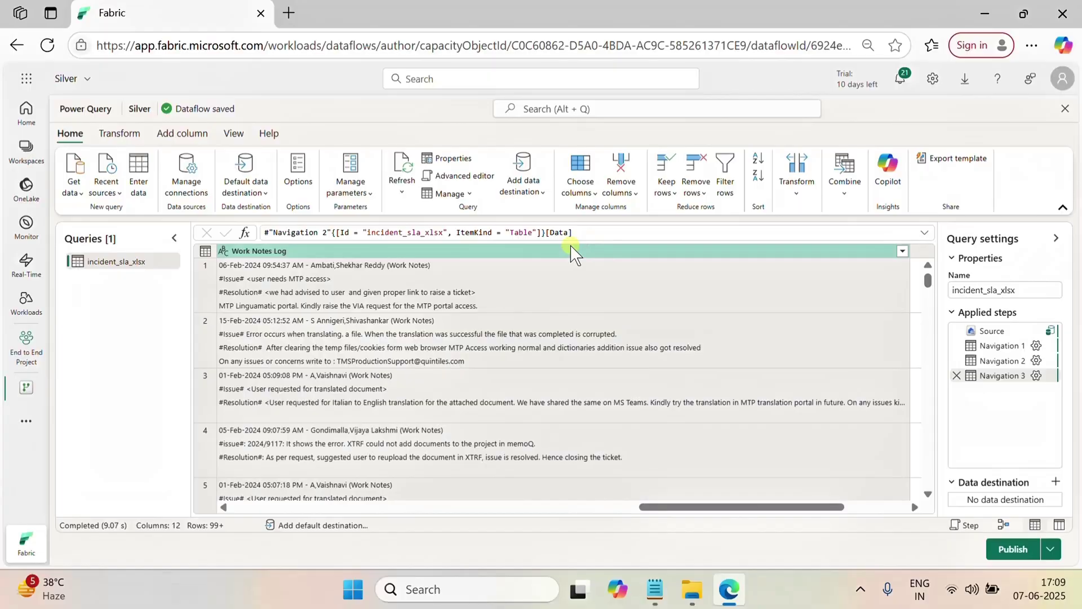
right_click(569, 254)
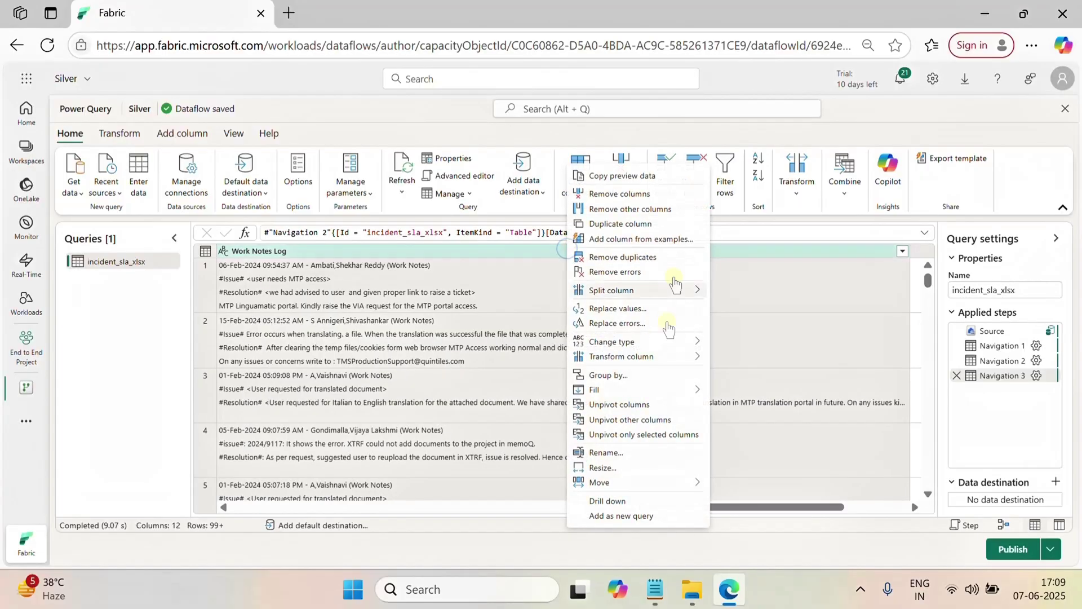
left_click(625, 197)
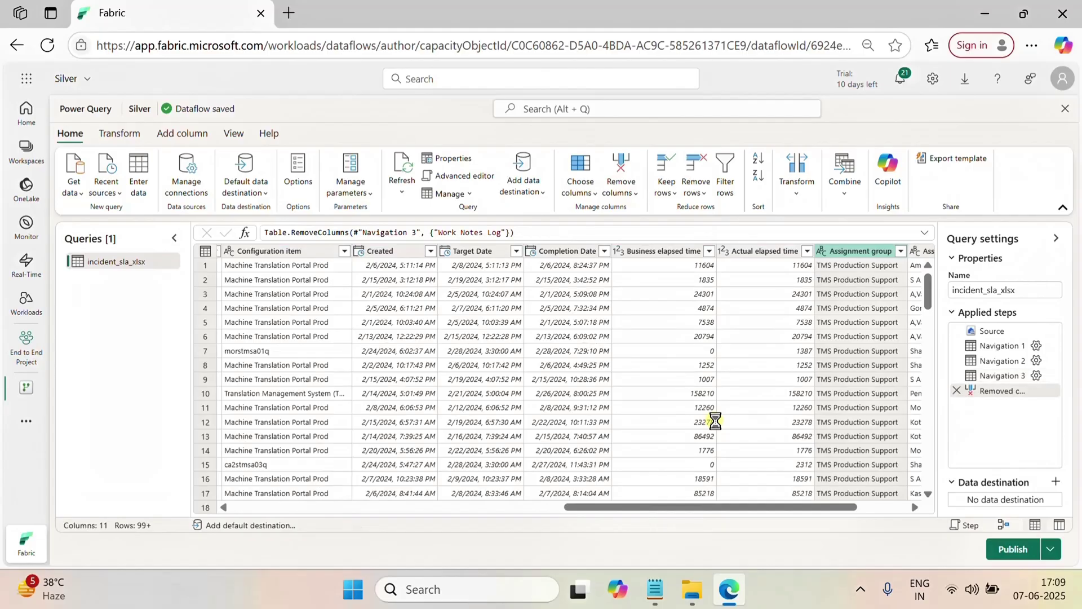
left_click_drag(652, 510, 278, 536)
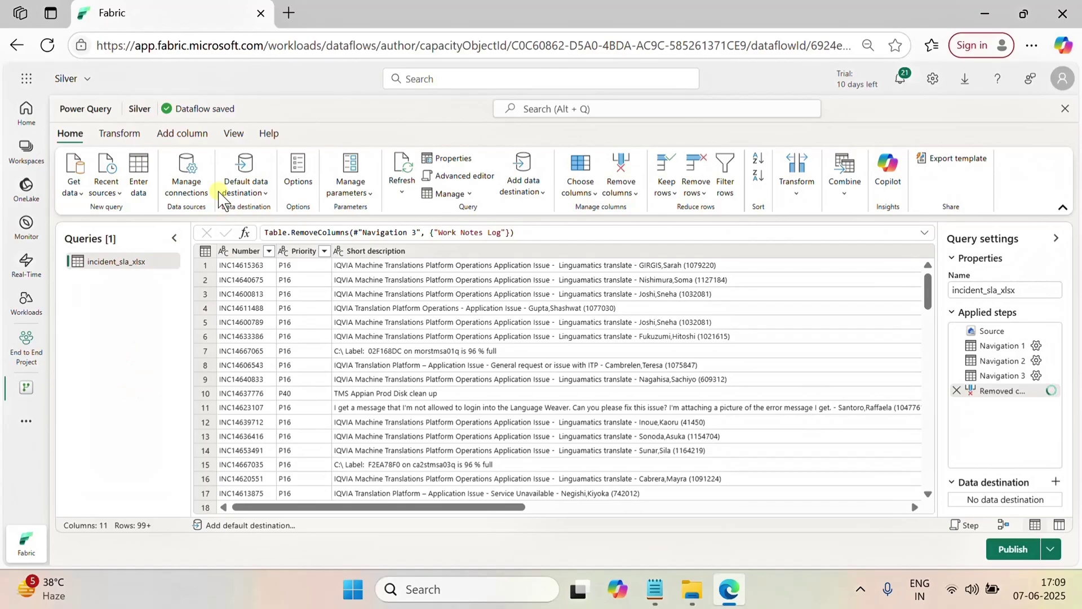
Step: Switch to Notepad to review the calendar M code and the numbered project plan, and return to the dataflow in the browser
left_click(654, 589)
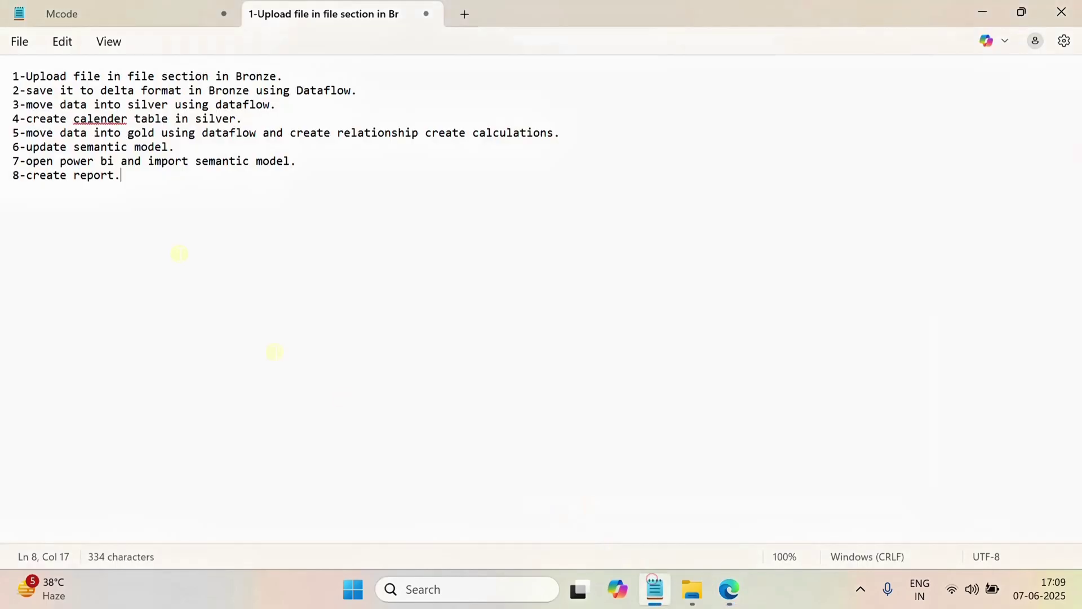
left_click(140, 21)
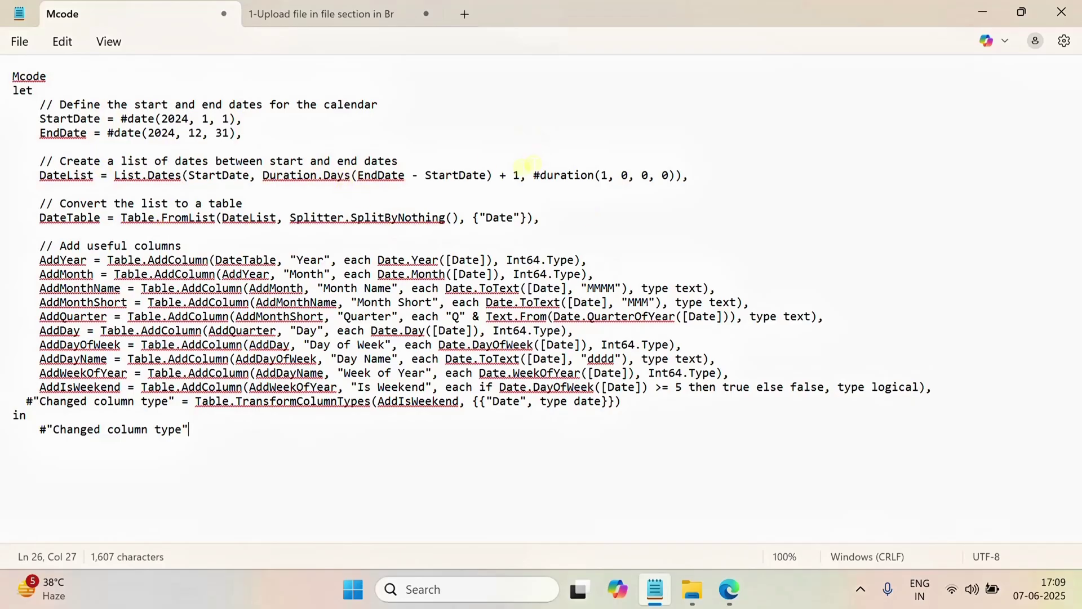
left_click(347, 17)
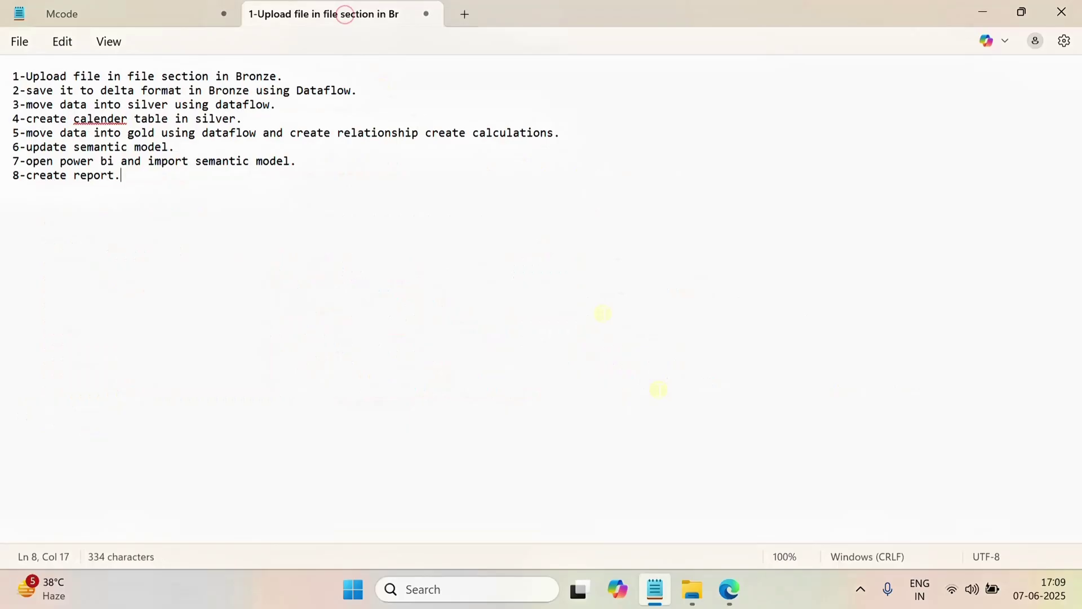
left_click(731, 590)
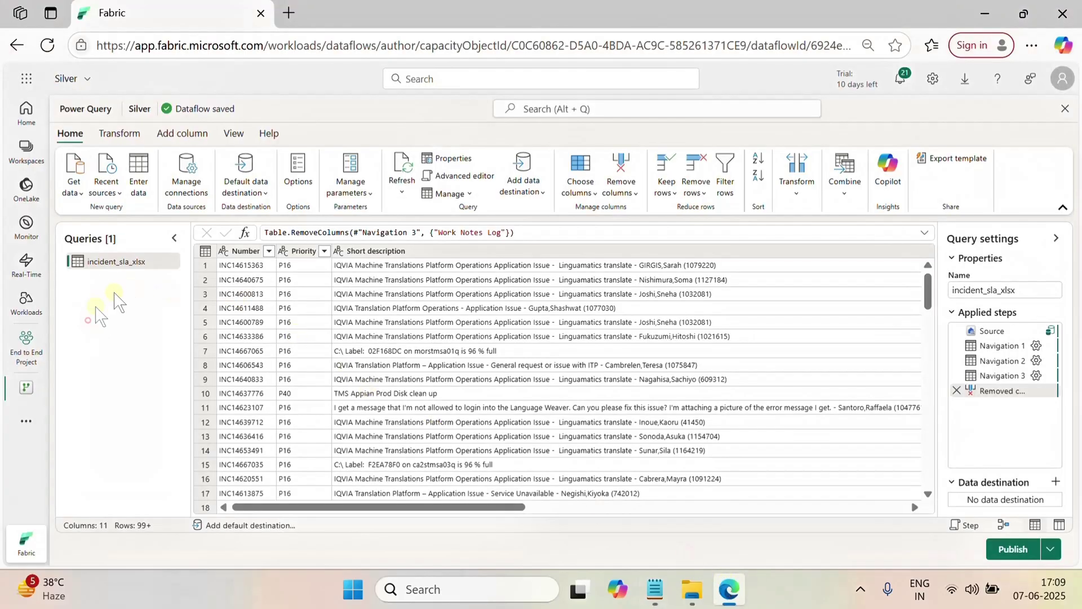
Step: Start a blank query in the Silver dataflow and copy the entire calendar code from the Mcode note in Notepad
left_click(79, 194)
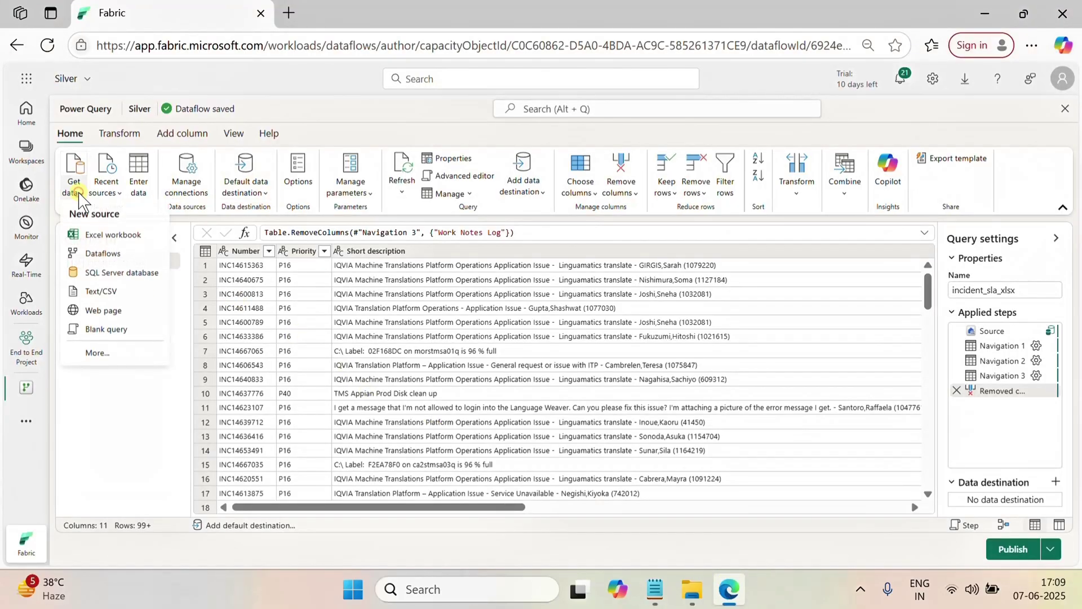
left_click(105, 331)
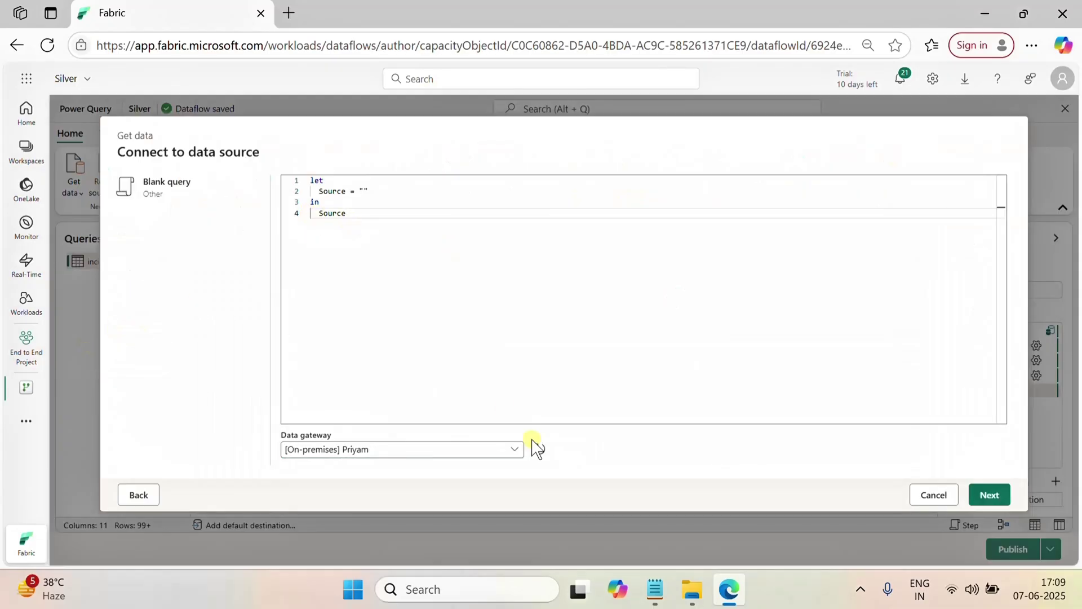
left_click(659, 591)
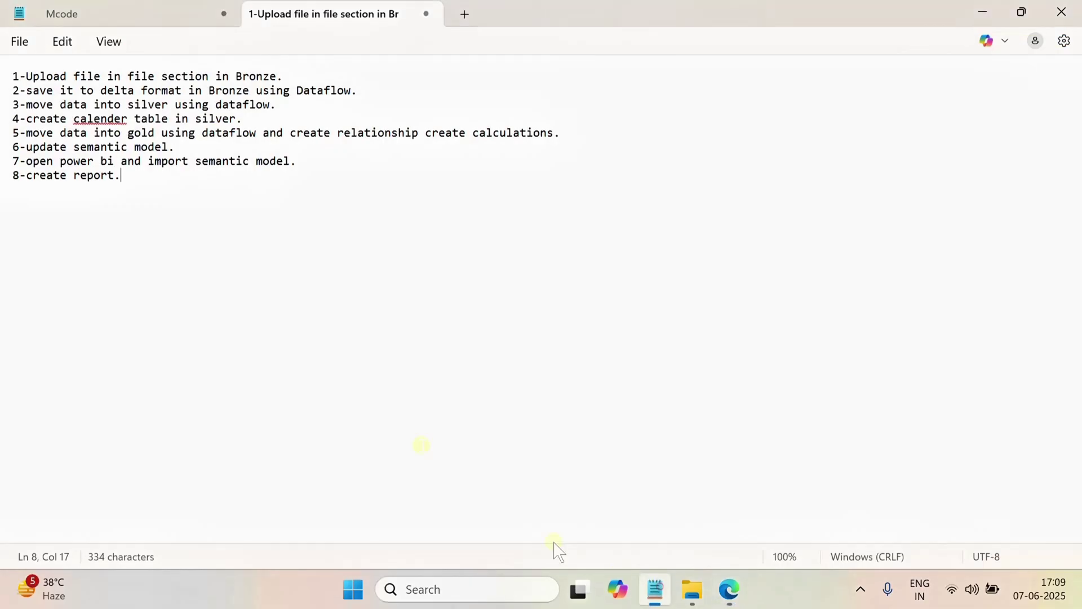
left_click(89, 10)
right_click(276, 303)
key("ctrl+a")
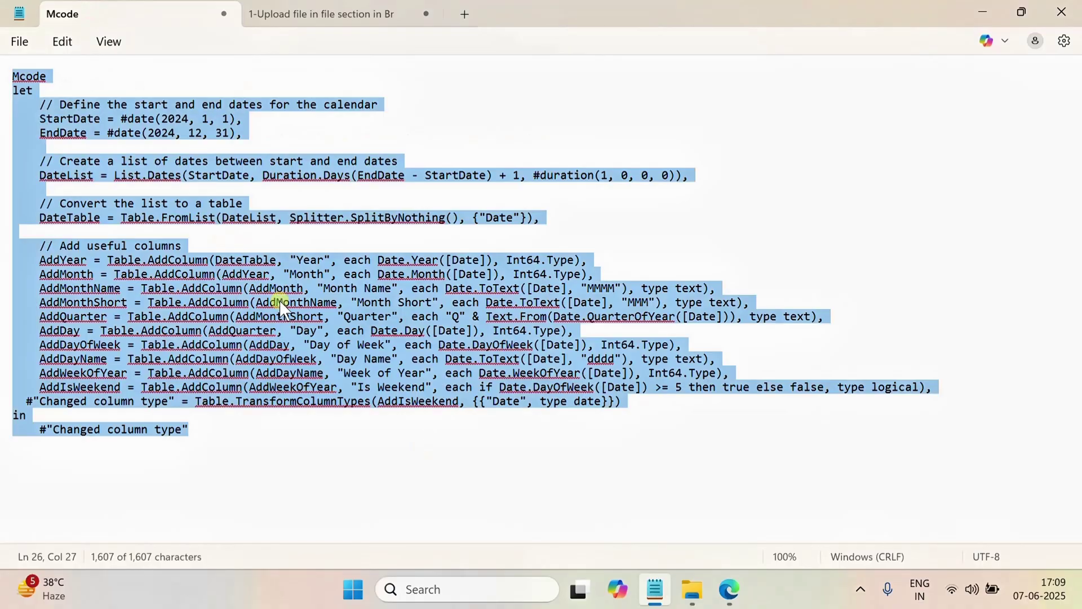
Step: Replace the blank query's default code in the browser with the copied calendar M code and try to create the query
left_click(730, 592)
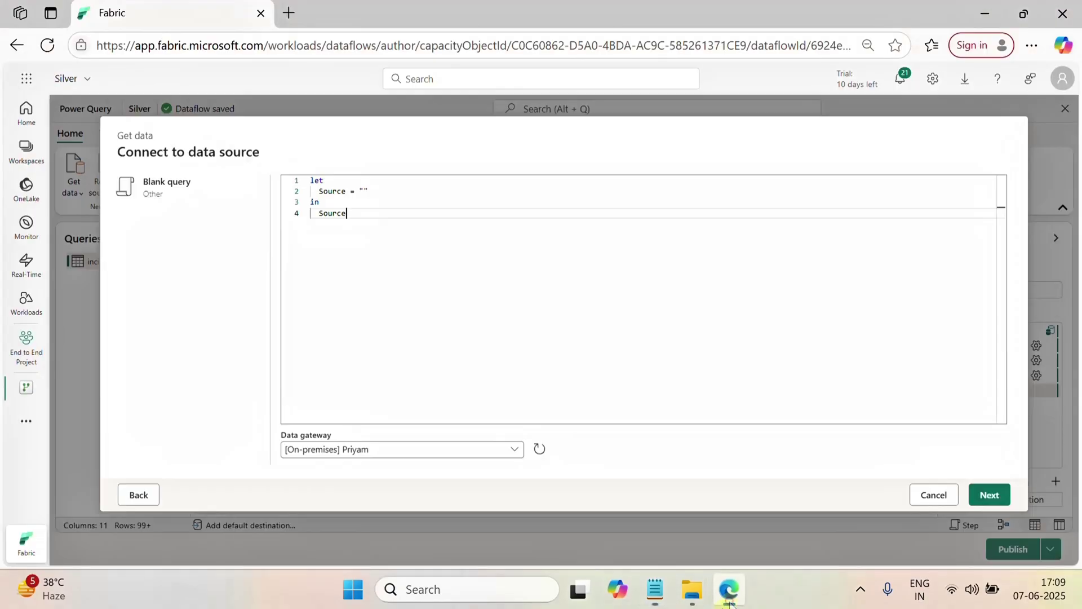
key("ctrl+a")
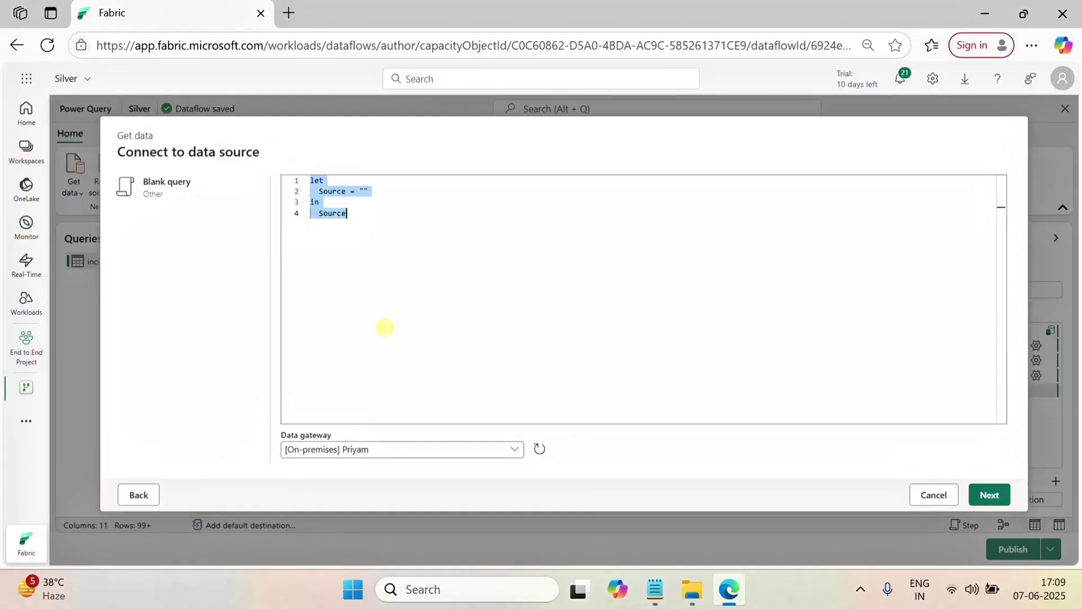
key("ctrl+v")
scroll(462, 272, "up", 1)
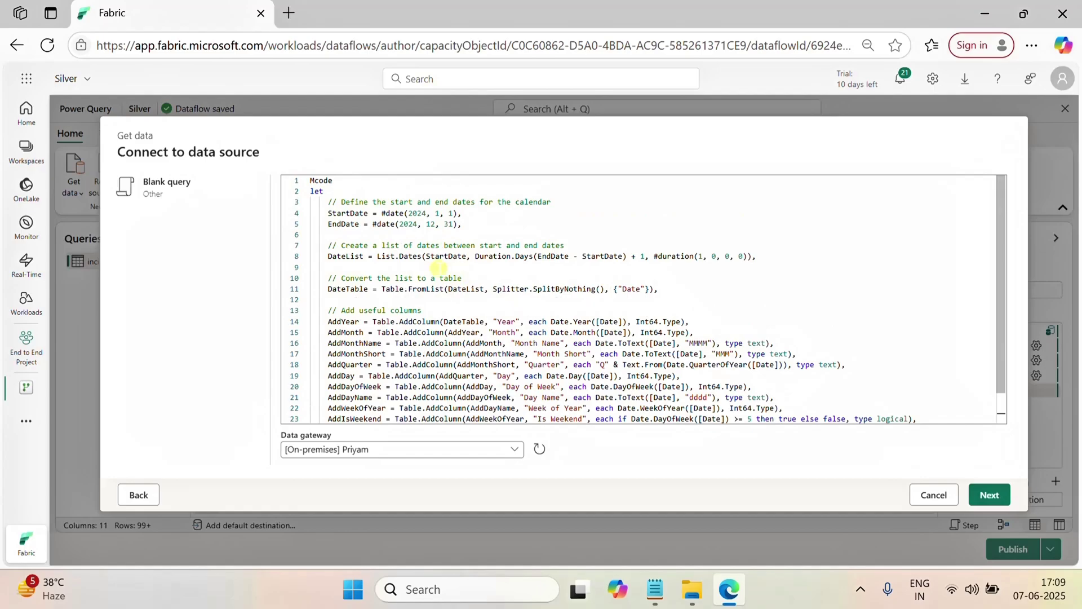
left_click(989, 494)
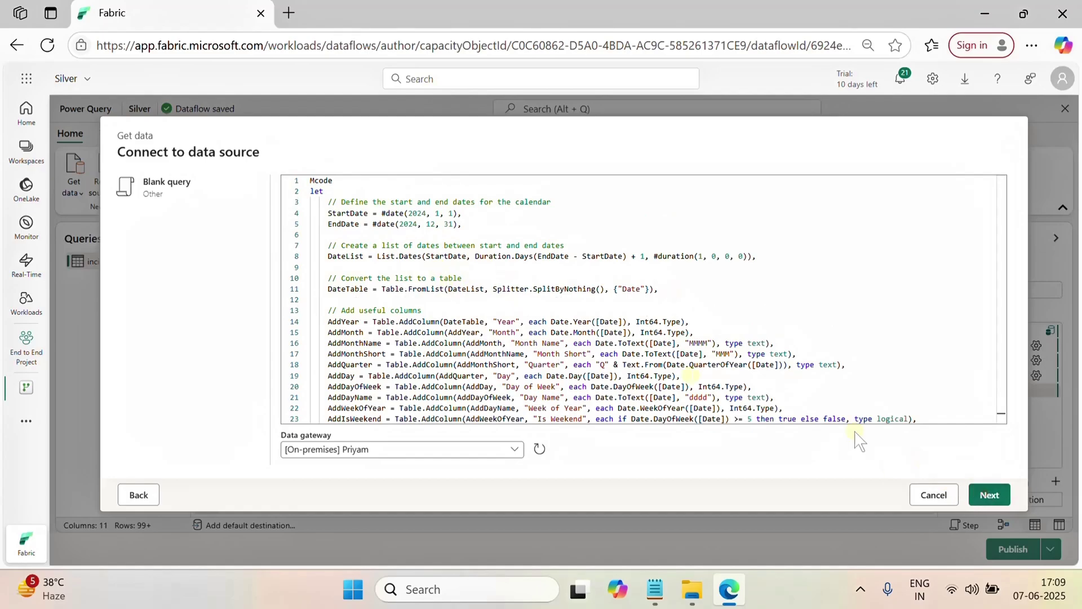
Step: Delete the word Mcode from the first line of the code and create the calendar query
scroll(678, 332, "down", 2)
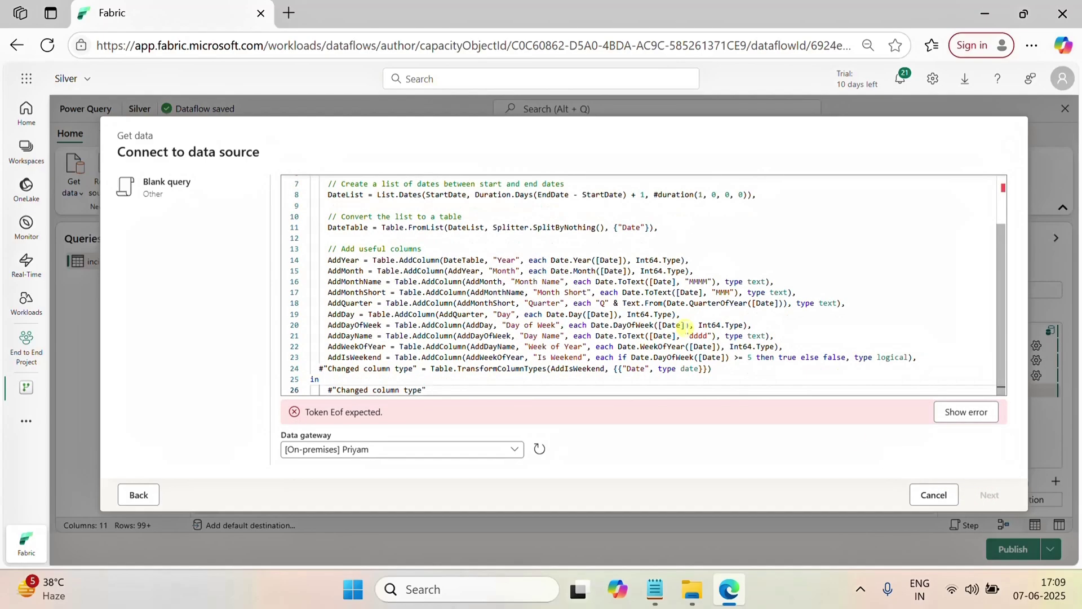
scroll(684, 325, "up", 2)
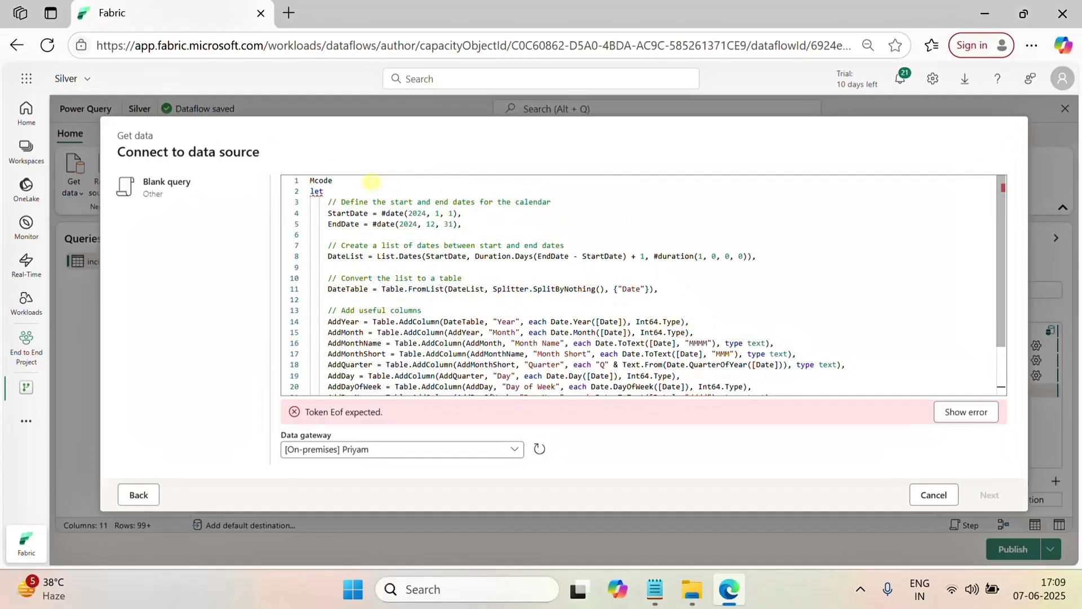
left_click_drag(350, 180, 293, 172)
key("BackSpace")
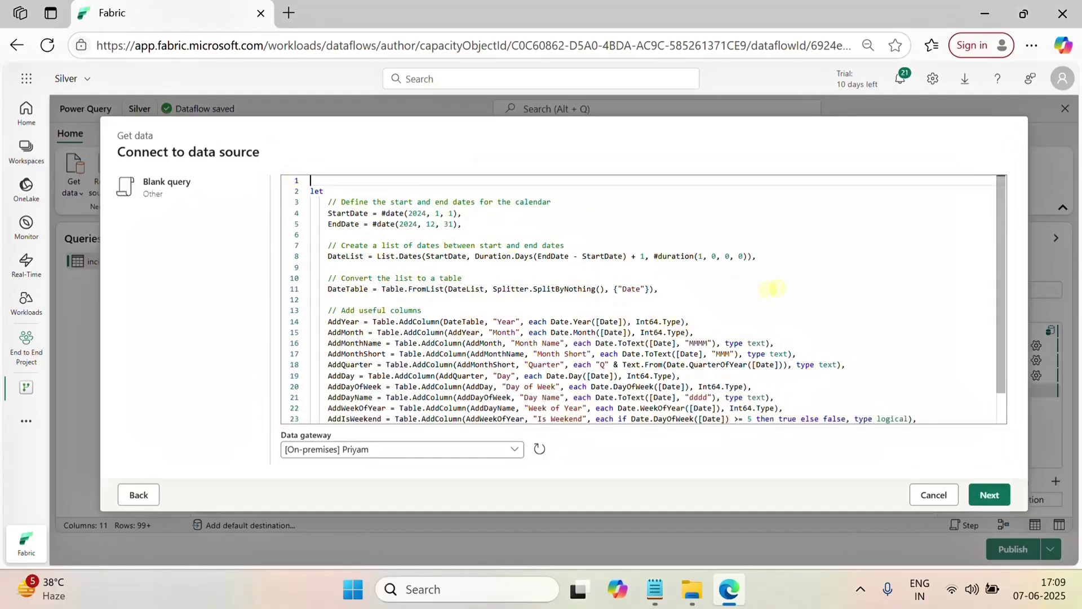
left_click(989, 495)
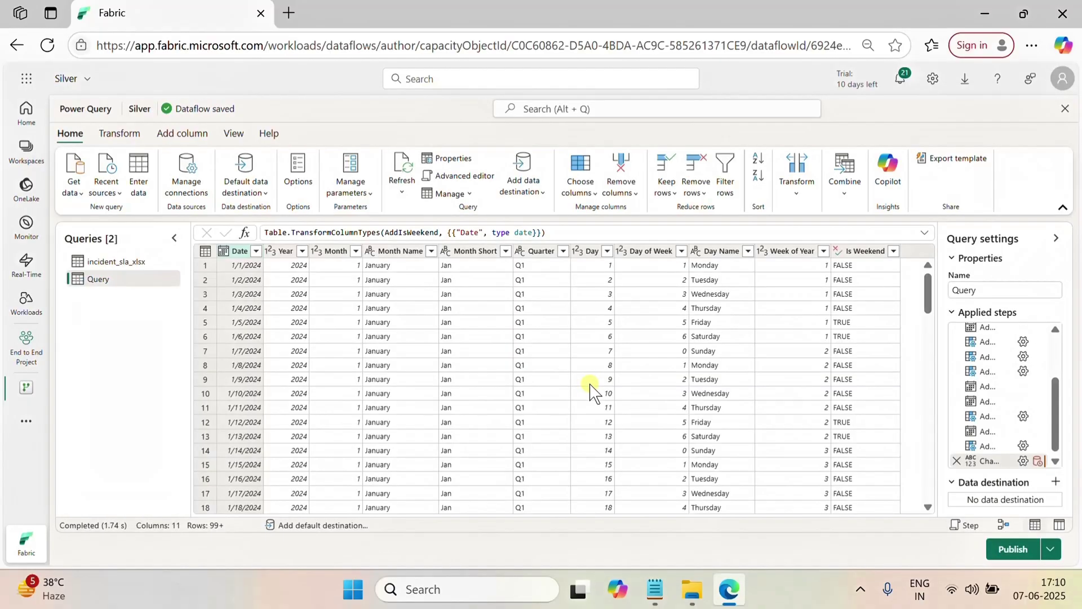
Step: Rename the new query as Calender_Table and check the data type of its Date column
double_click(119, 280)
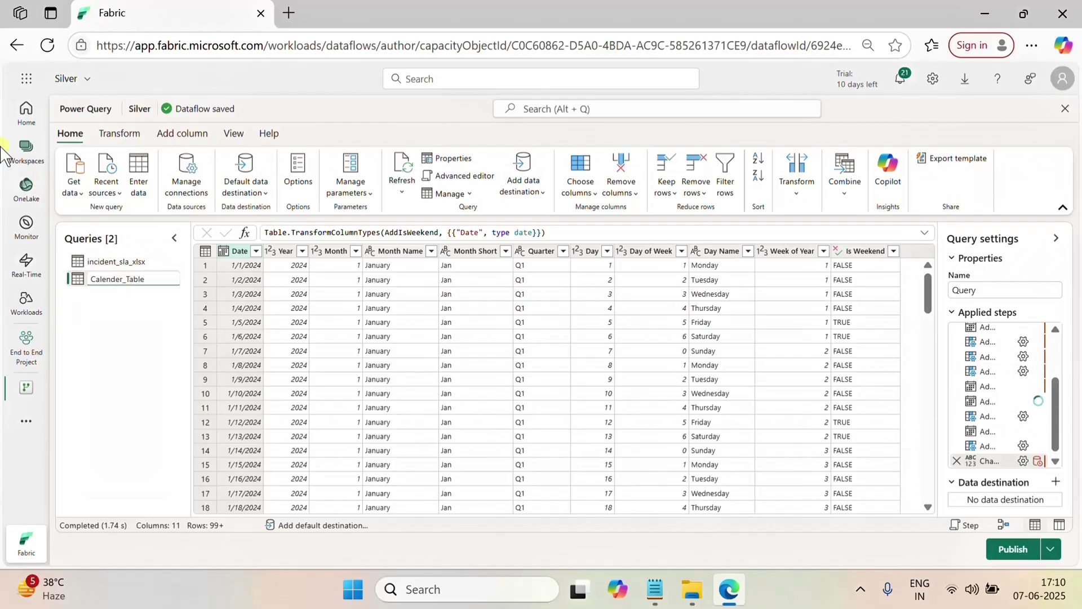
left_click(151, 385)
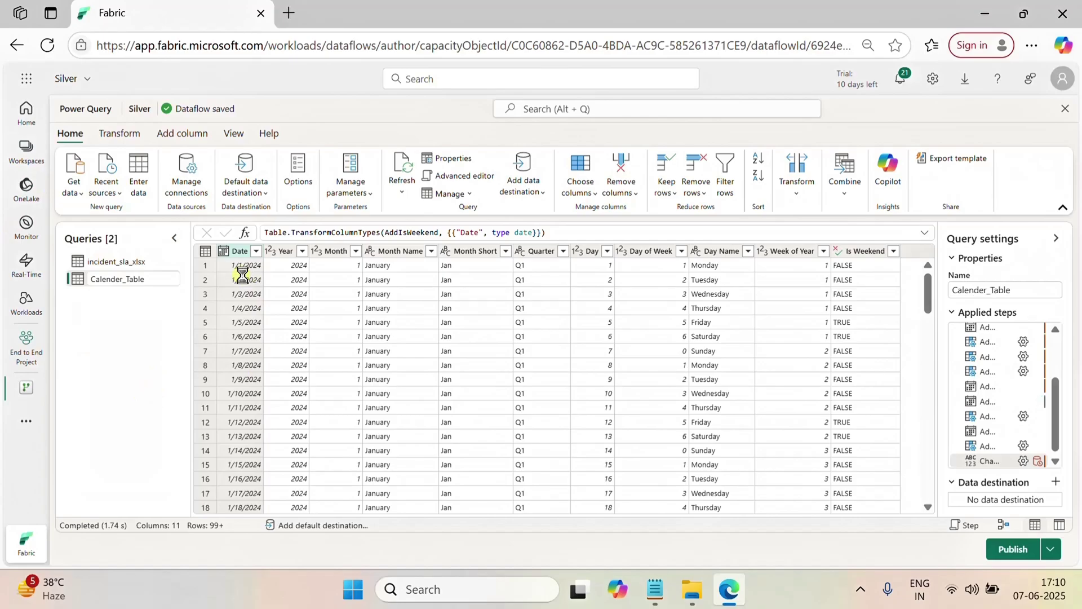
left_click(223, 252)
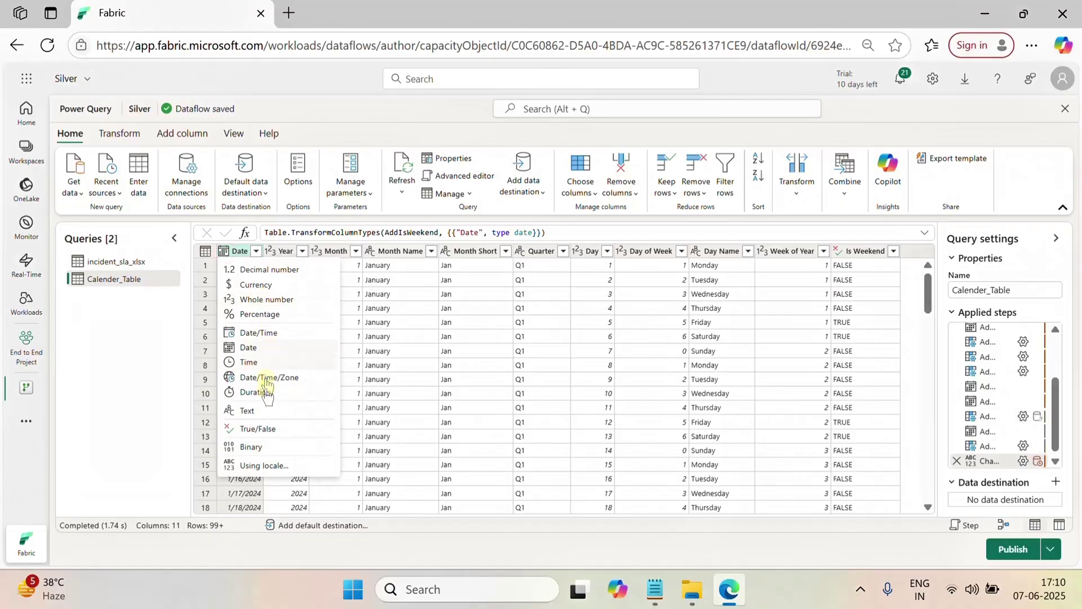
left_click(159, 351)
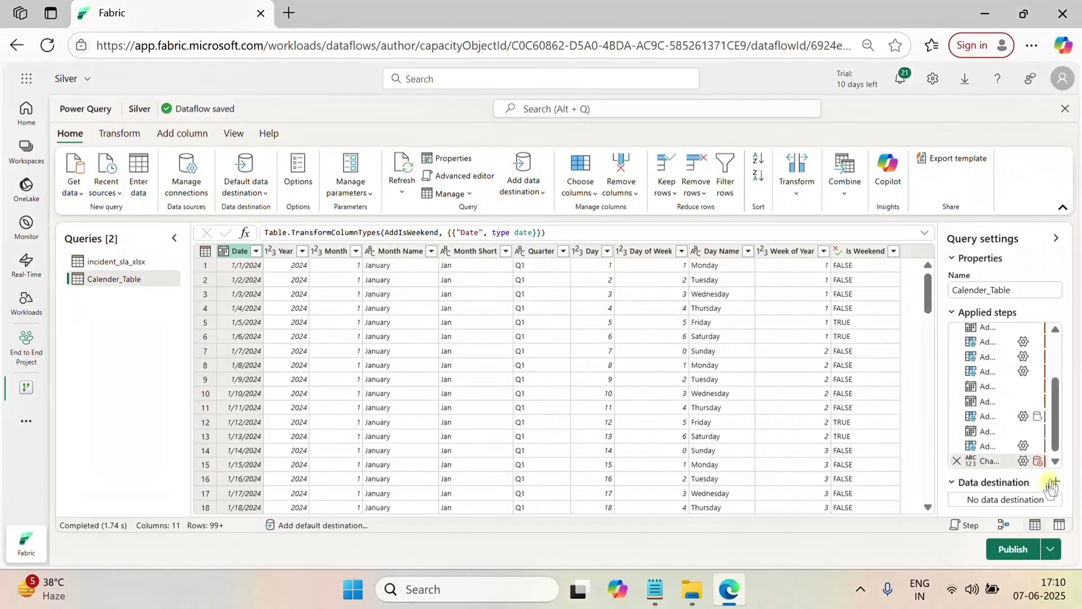
Step: Add a Lakehouse data destination to the incident_sla_xlsx query and proceed through its connection credentials
left_click(129, 263)
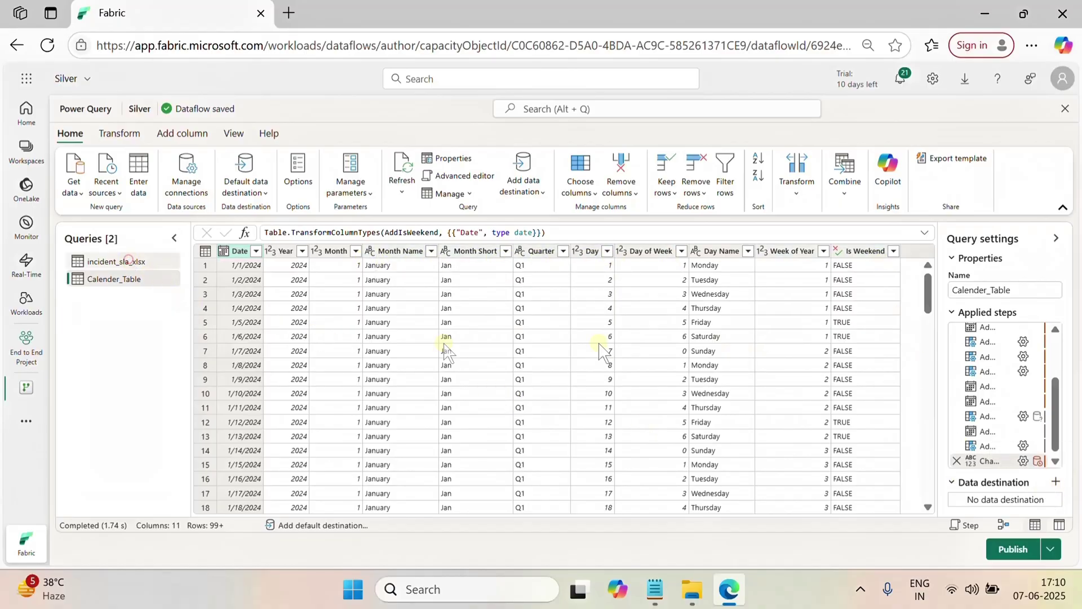
left_click(1056, 480)
left_click(960, 393)
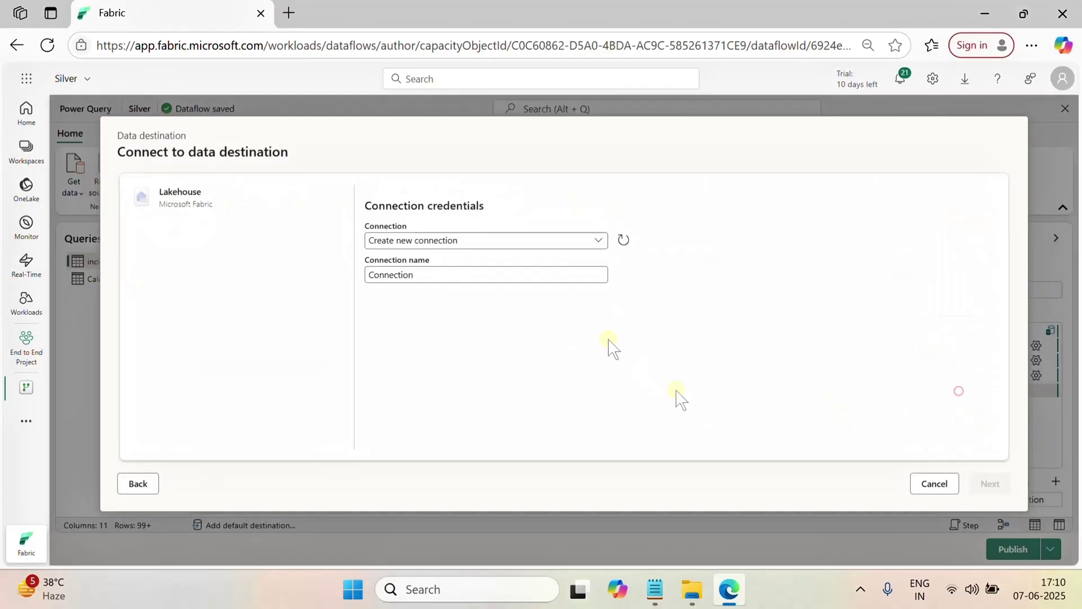
left_click(988, 485)
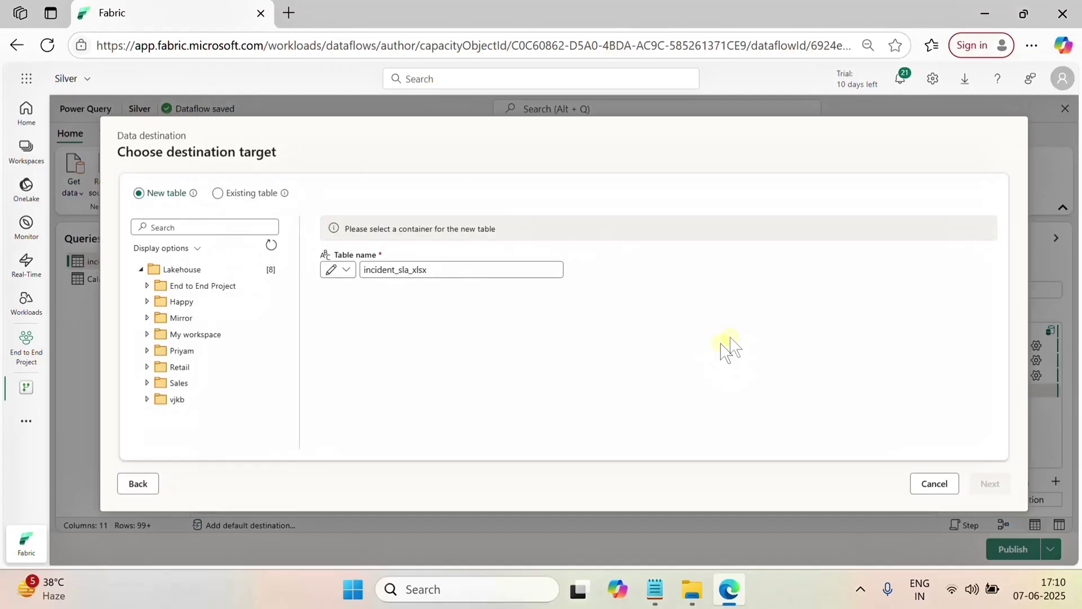
Step: Target a new table incident_sla_xlsx in the Silver lakehouse of End to End Project and save the automatic destination settings
left_click(147, 286)
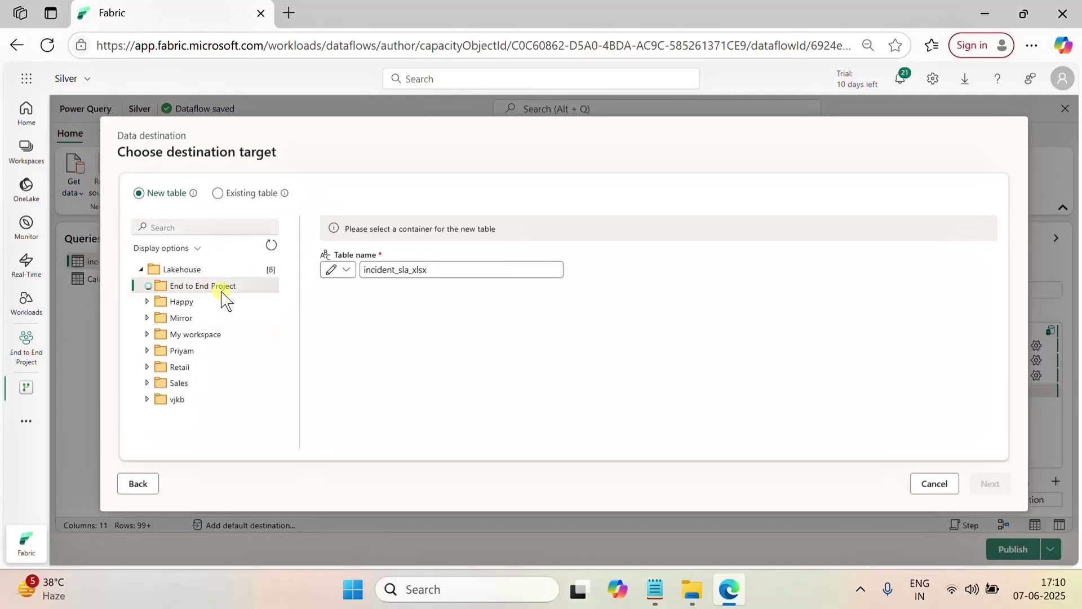
left_click(190, 333)
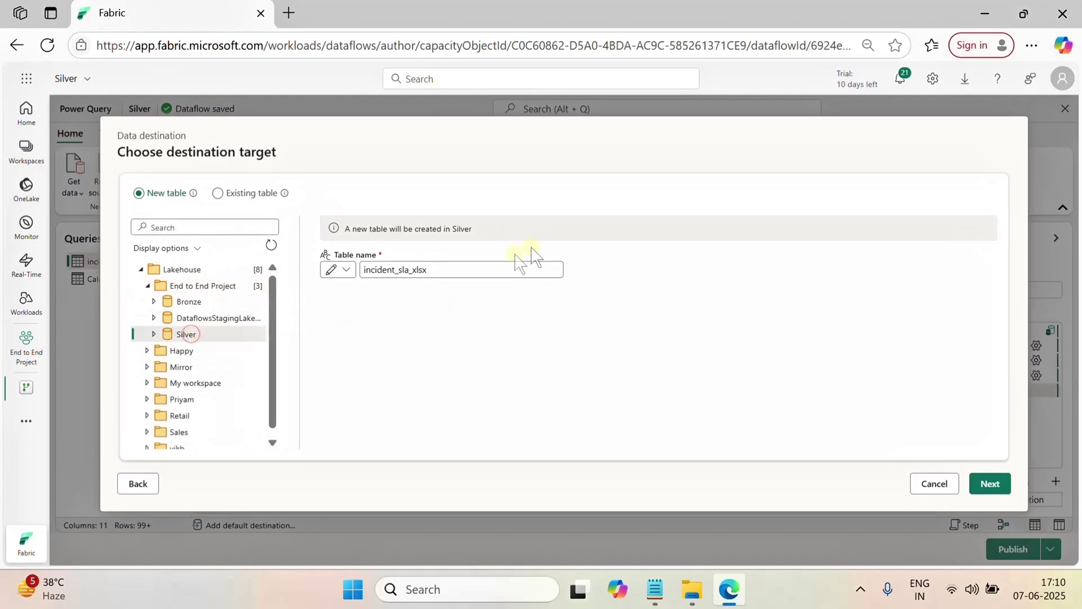
left_click(989, 483)
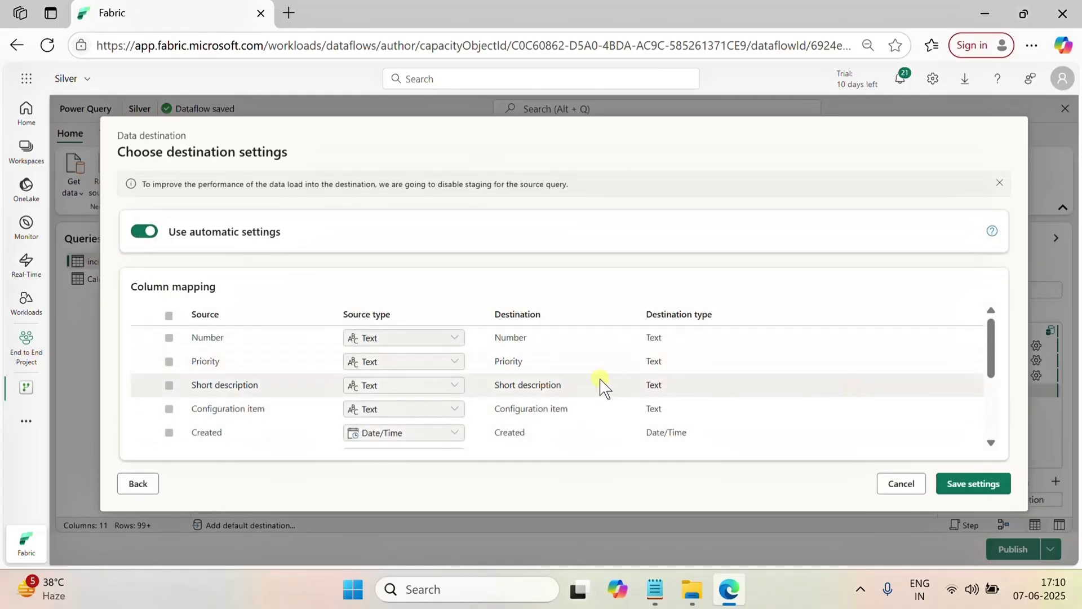
scroll(601, 386, "down", 5)
left_click(973, 483)
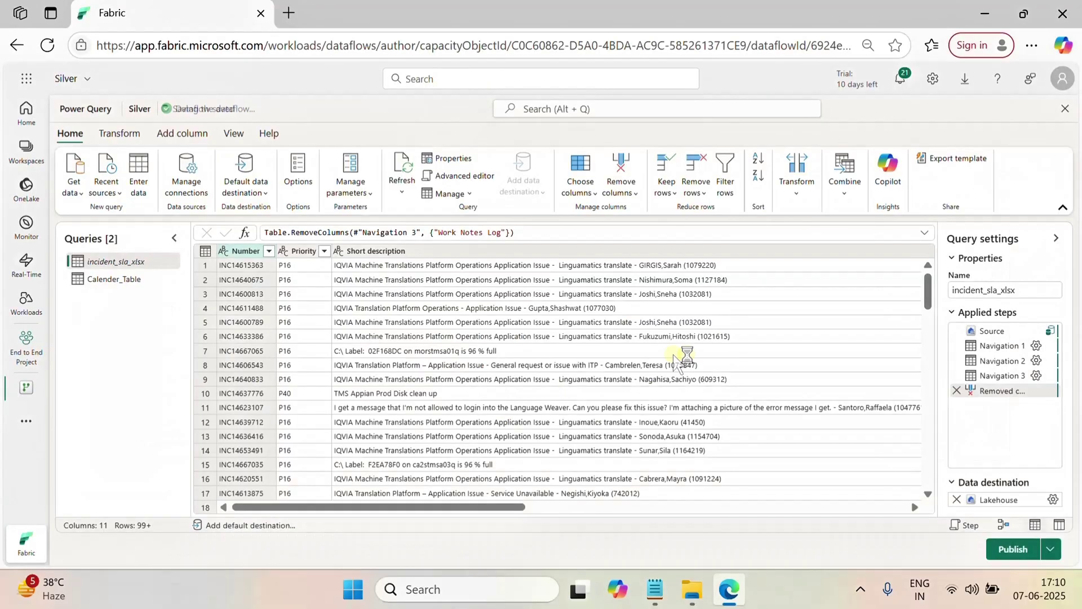
Step: Add a Lakehouse data destination to the Calender_Table query and proceed through its connection credentials
left_click(113, 279)
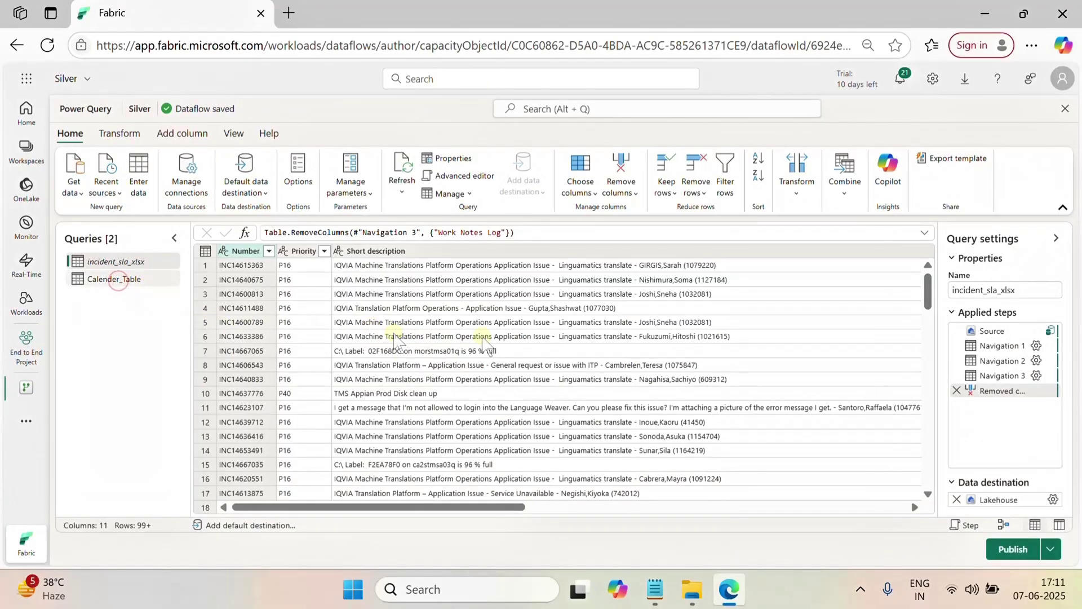
left_click(1056, 483)
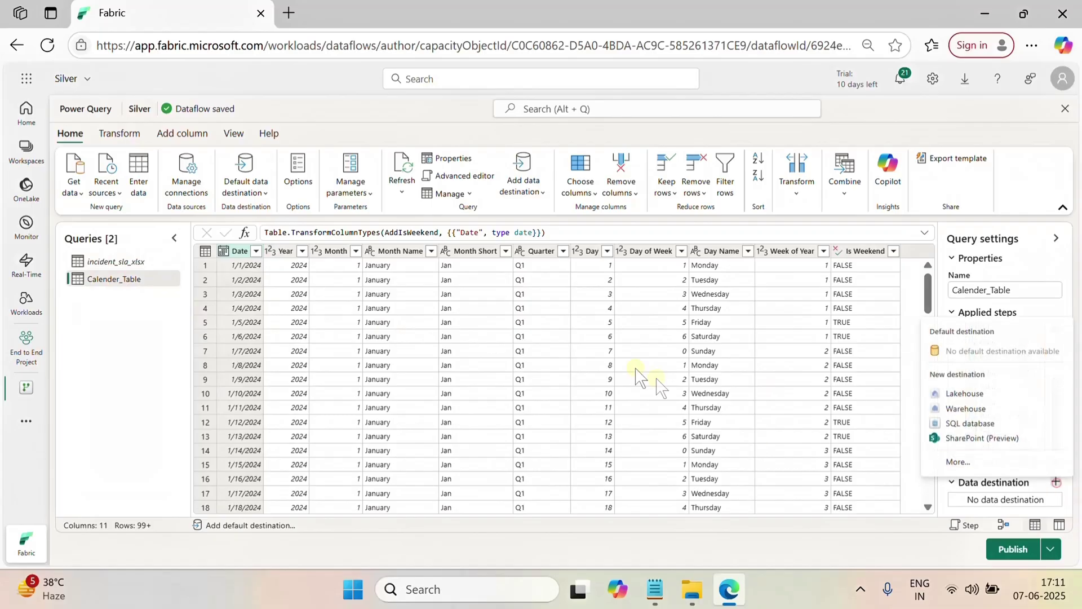
left_click(965, 394)
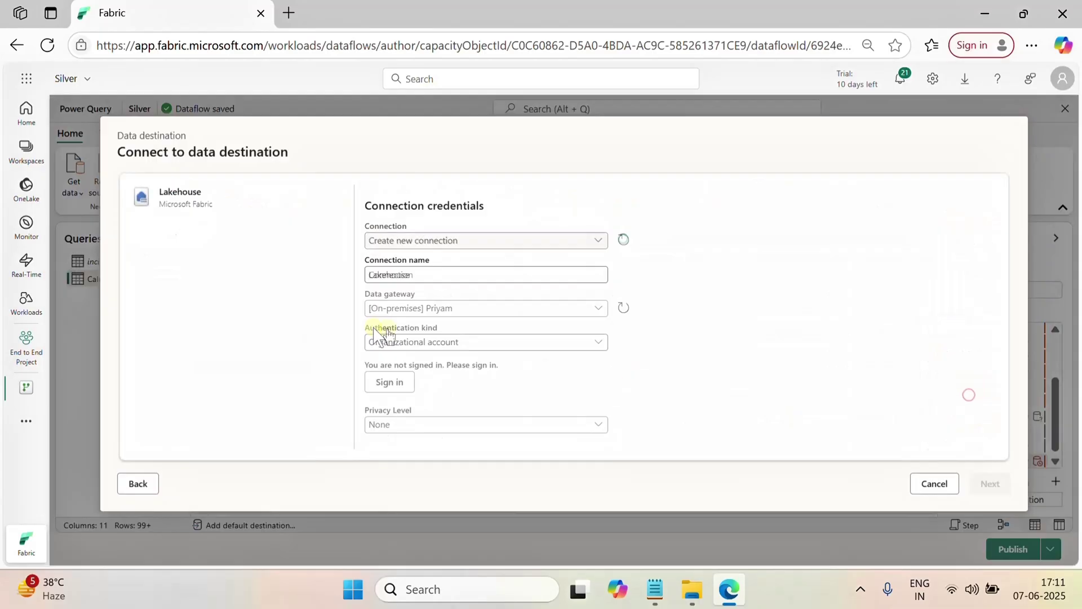
left_click(988, 485)
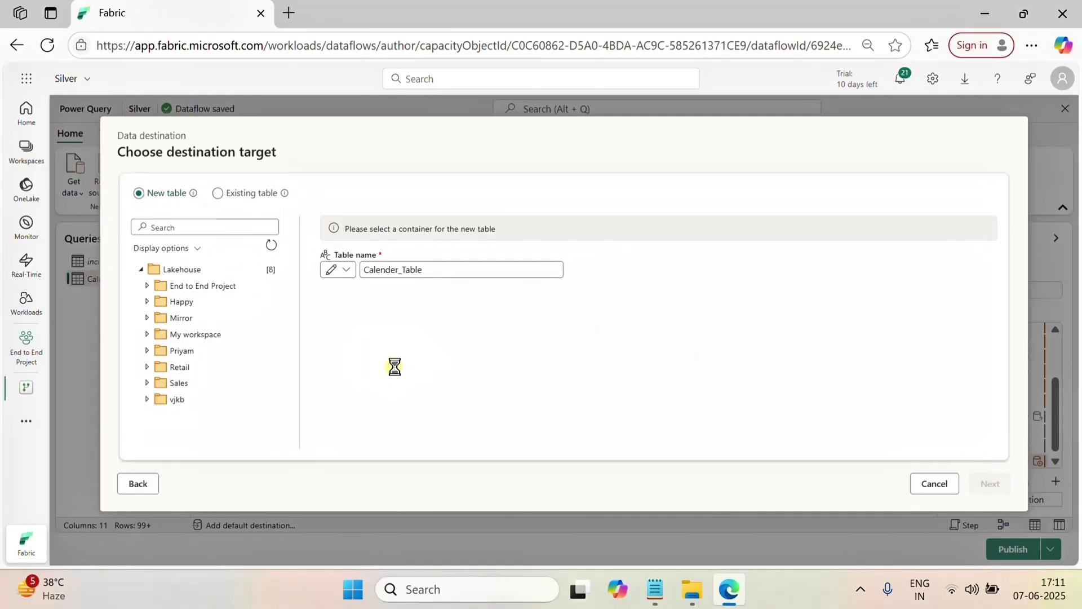
Step: Target a new table Calender_Table in the Silver lakehouse of End to End Project, review the column mapping and save the automatic settings
left_click(148, 285)
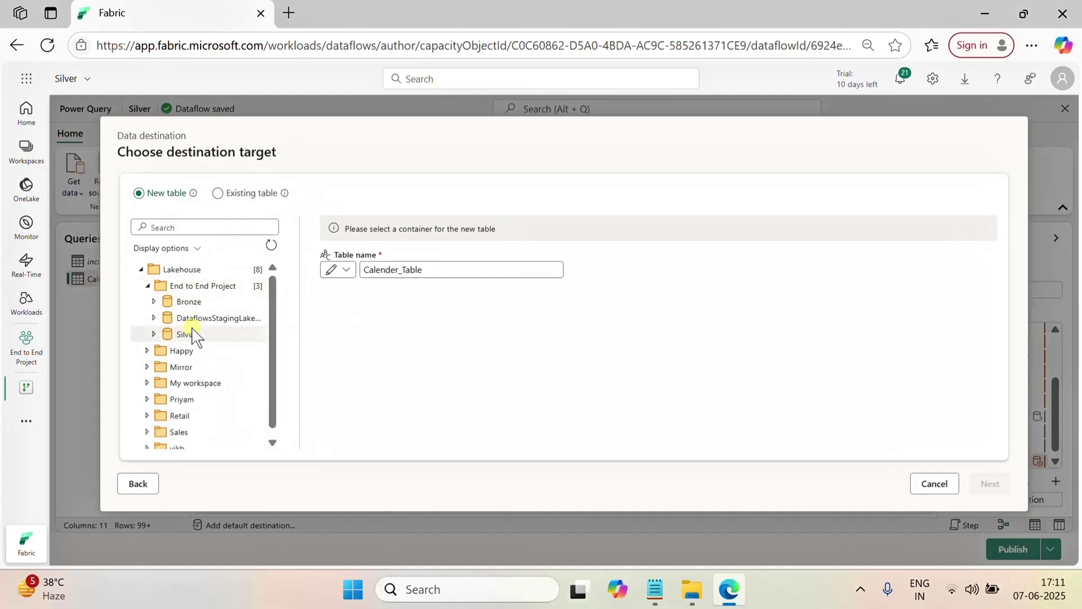
left_click(188, 333)
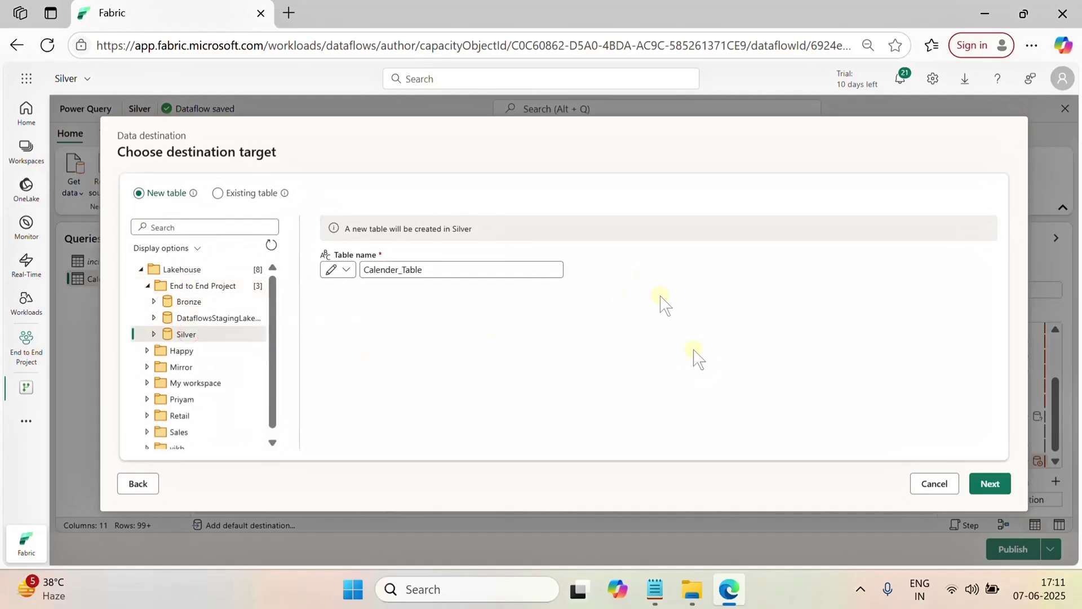
left_click(981, 482)
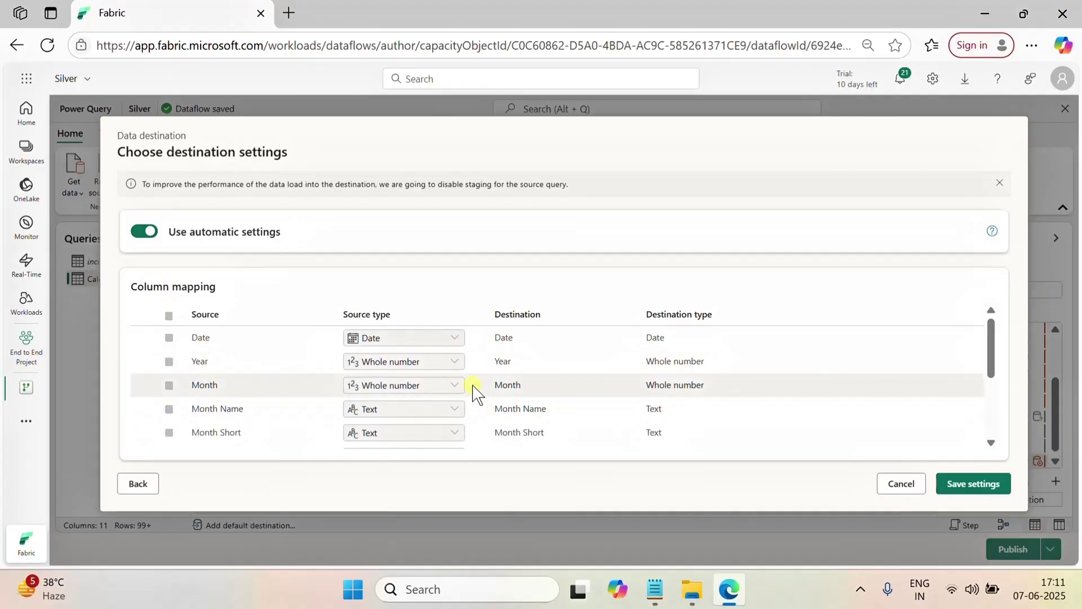
scroll(475, 367, "down", 5)
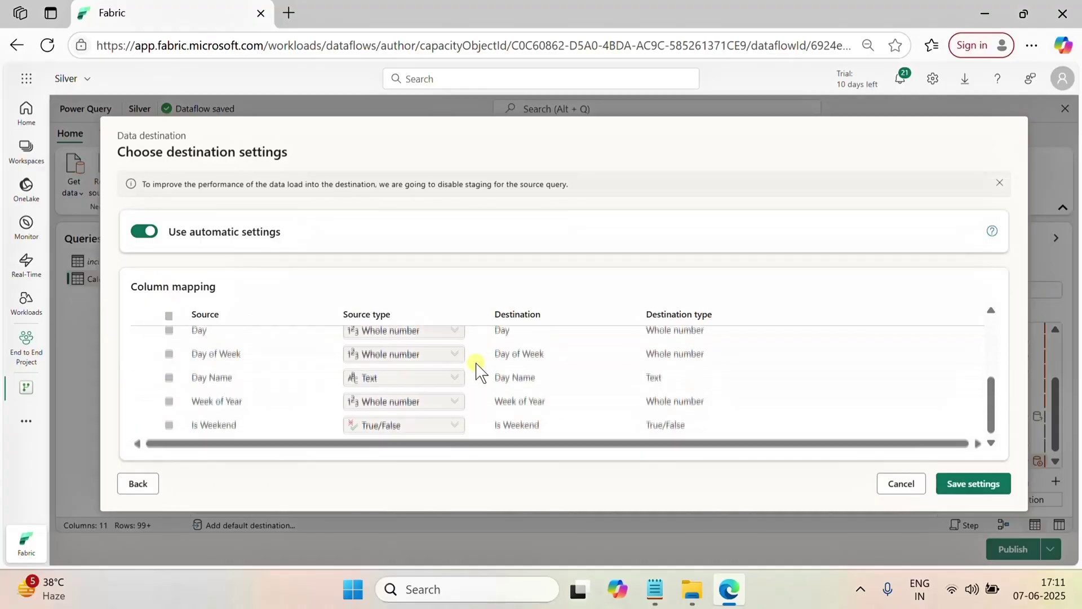
scroll(477, 405, "down", 5)
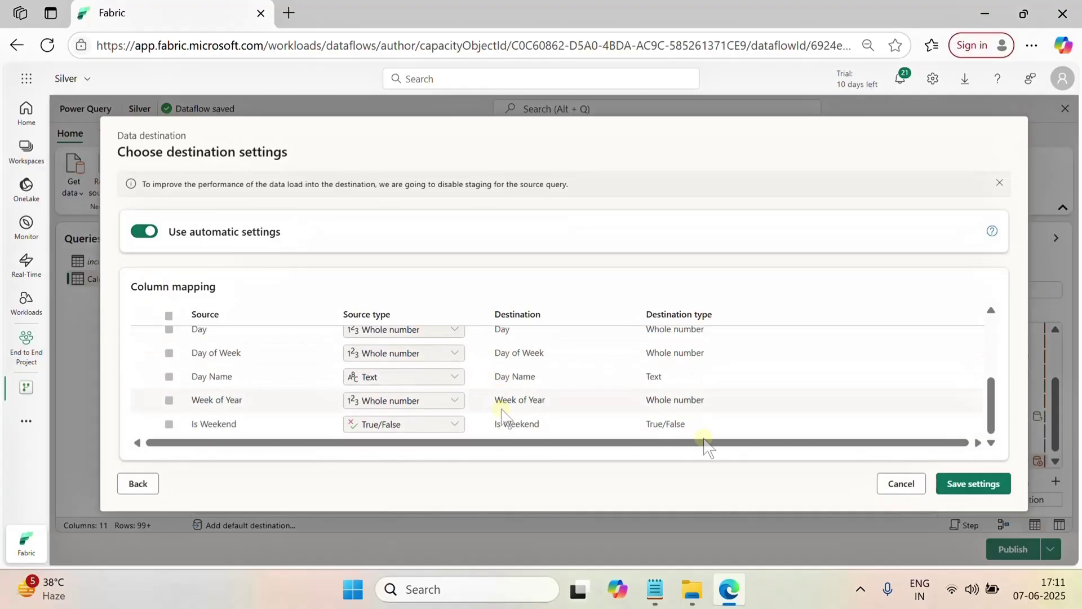
left_click(954, 485)
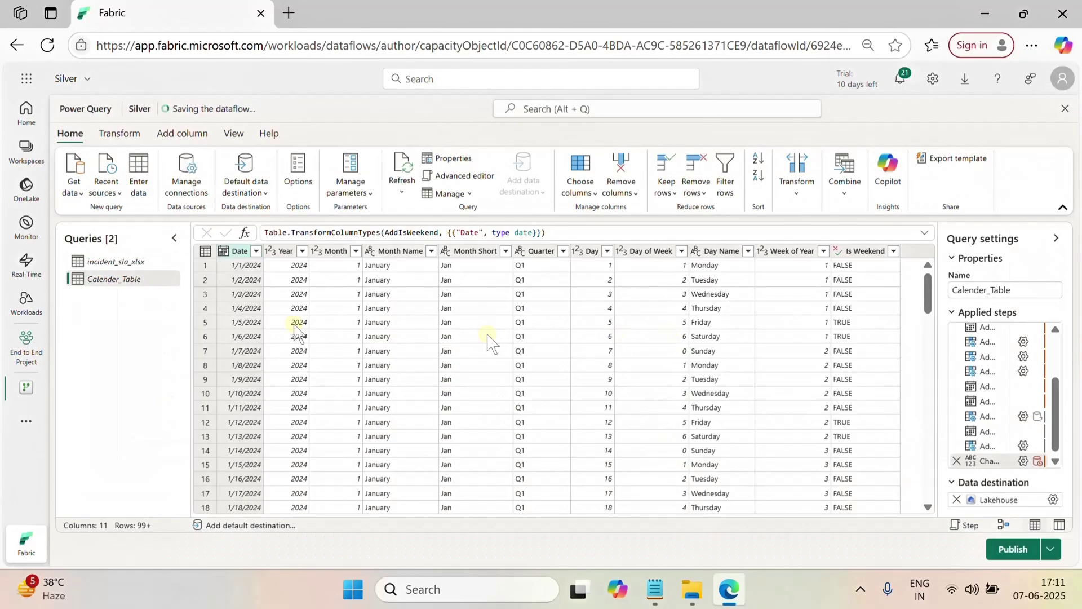
Step: Publish the Silver dataflow, then open the Silver lakehouse and refresh it to check its loaded tables
left_click(1008, 552)
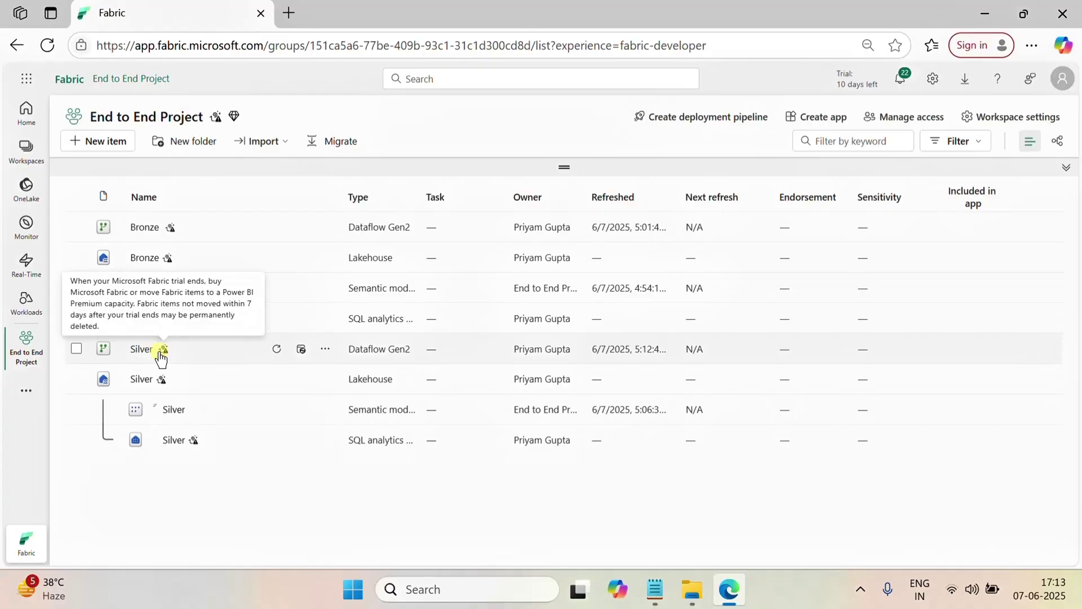
left_click(141, 381)
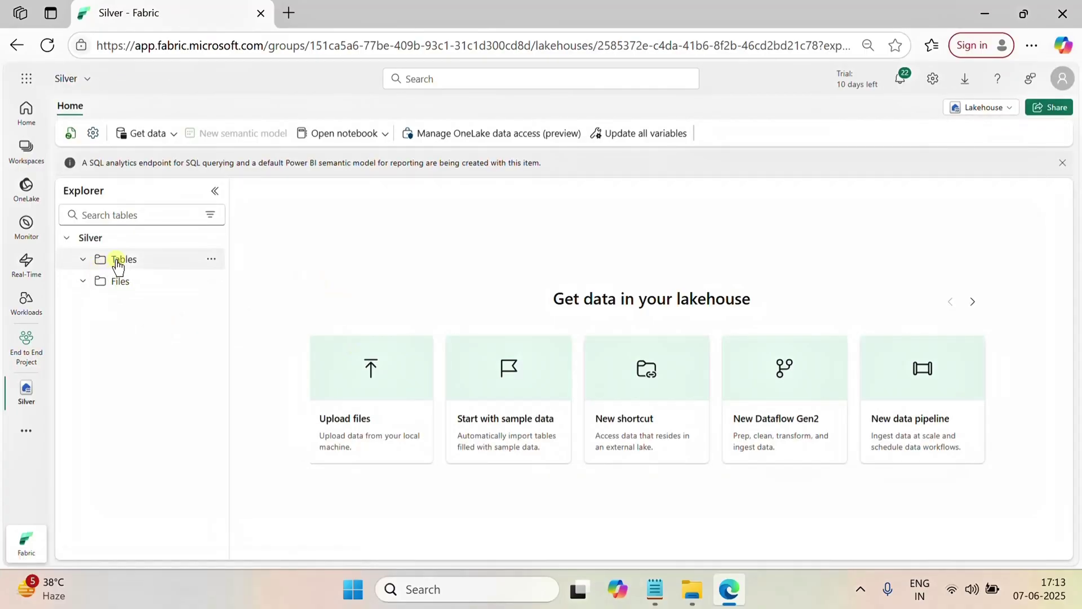
left_click(119, 259)
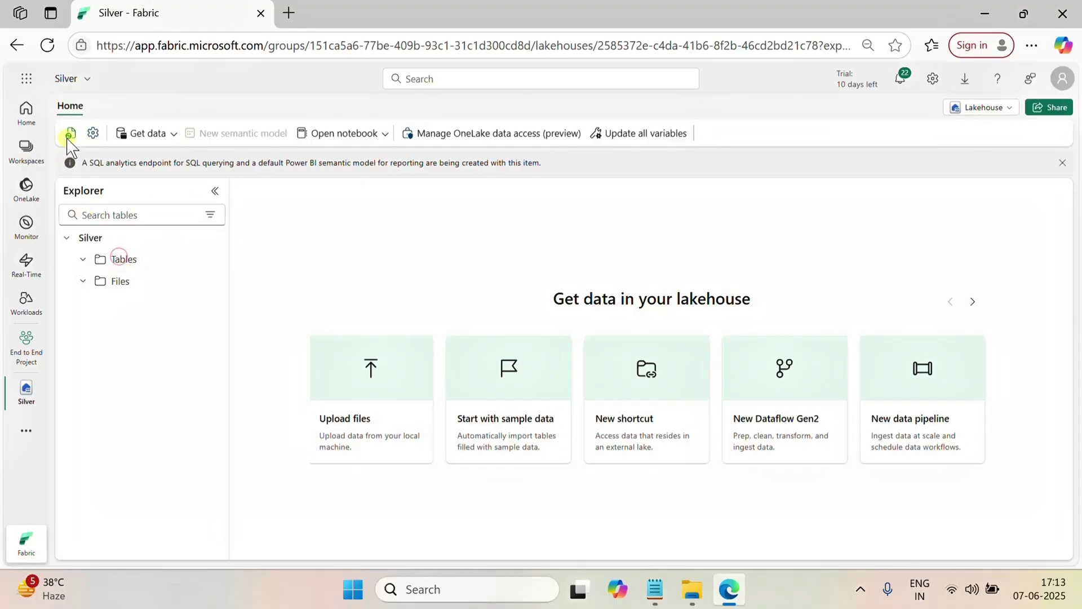
left_click(70, 134)
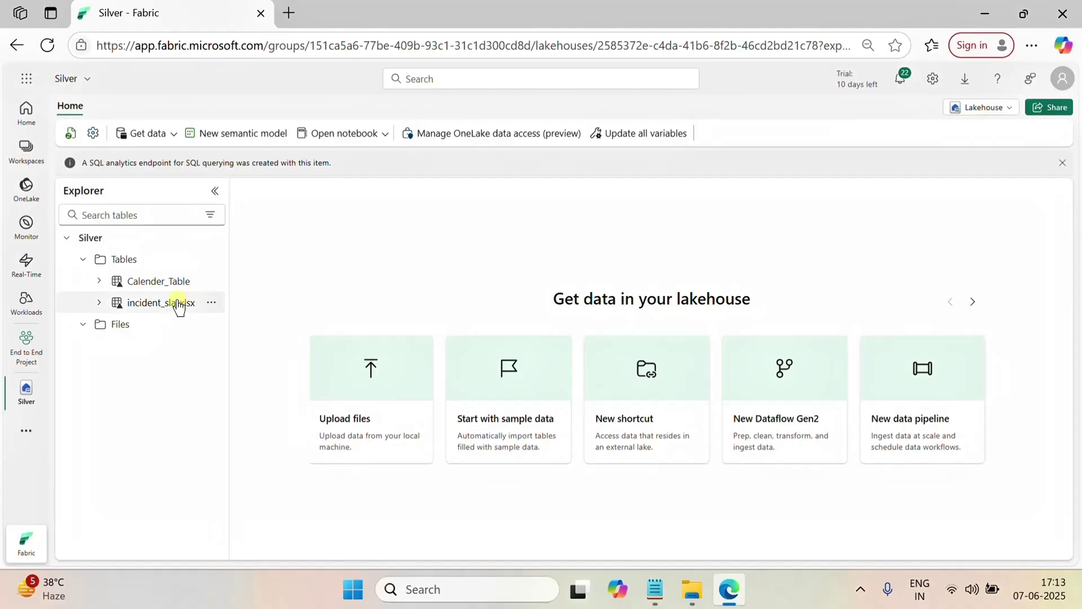
Step: Create a new lakehouse named Gold in the End to End Project workspace
left_click(26, 347)
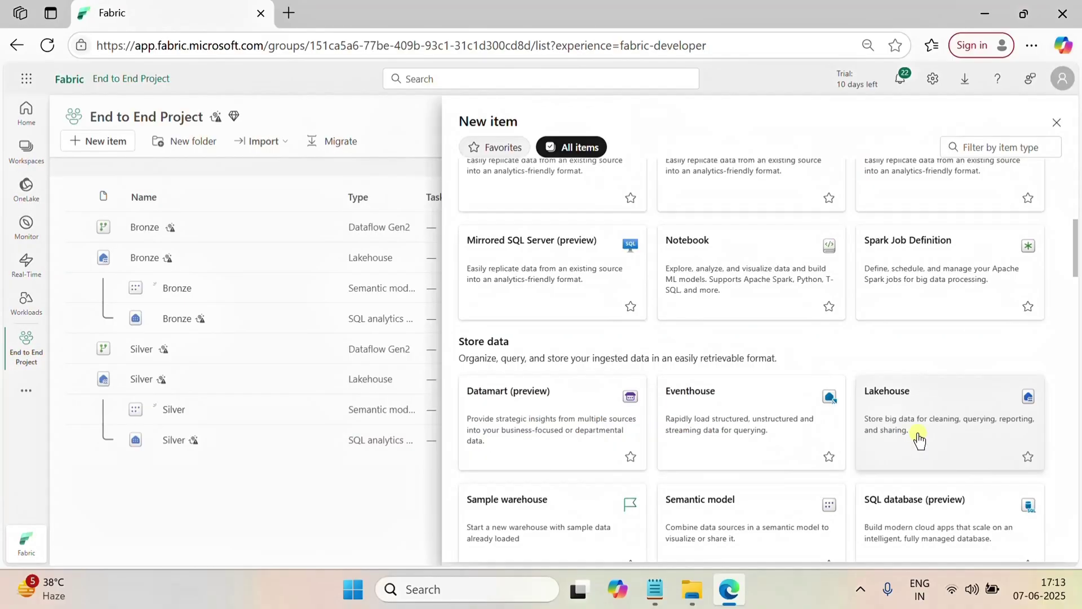
left_click(901, 408)
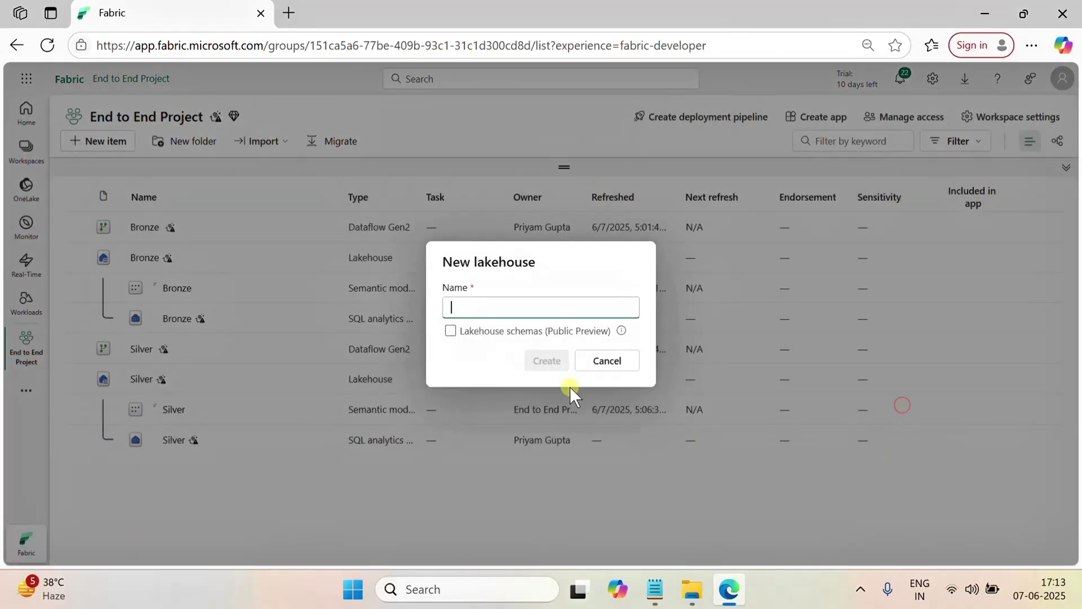
type("G")
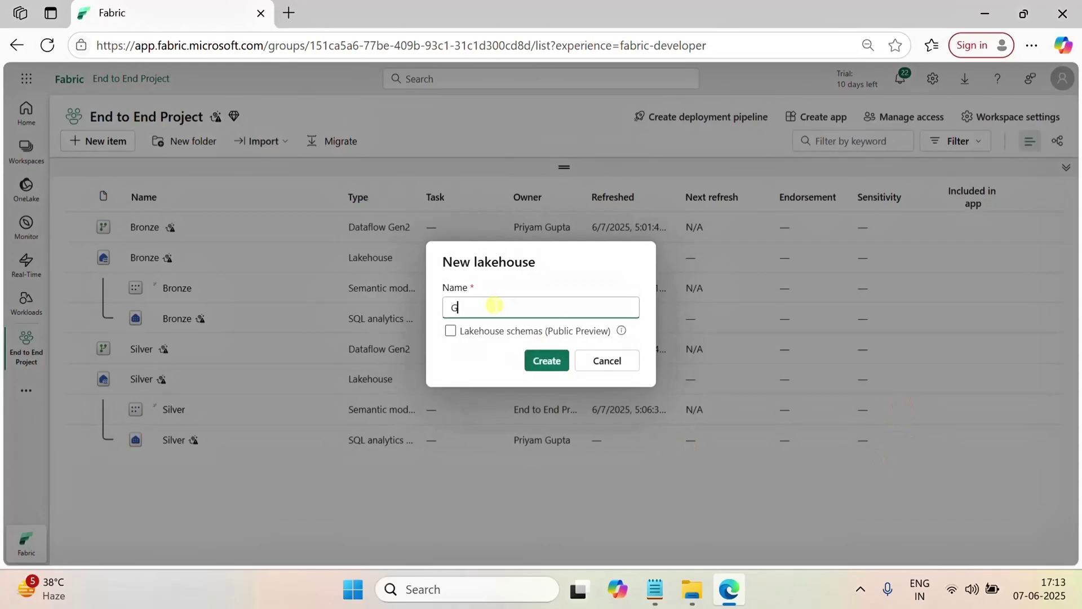
type("old")
left_click(546, 363)
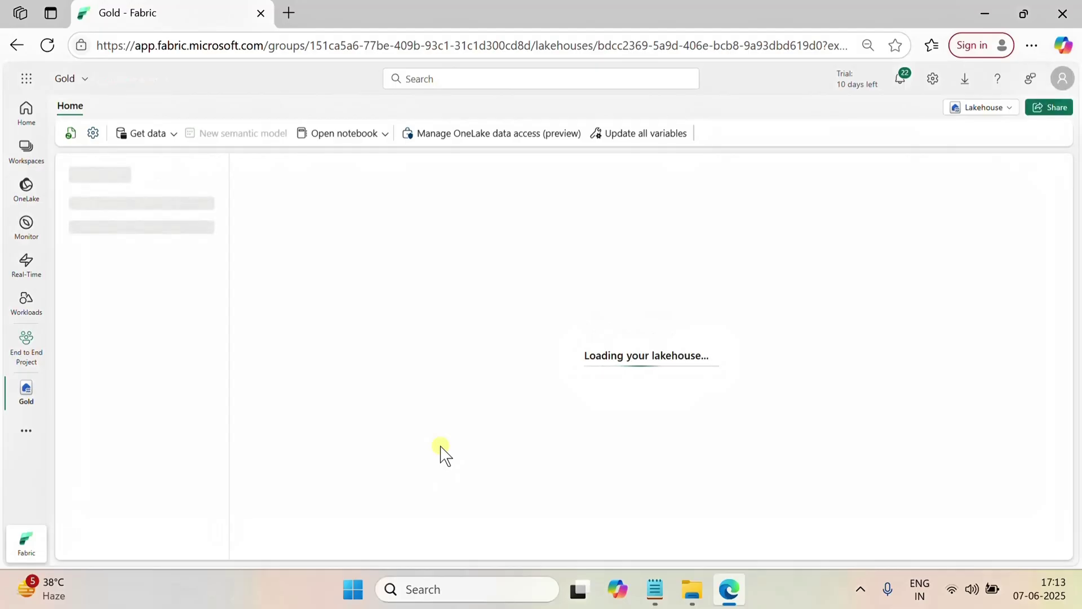
Step: Create a Dataflow Gen2 named Gold in the End to End Project workspace with Git integration disabled
left_click(26, 355)
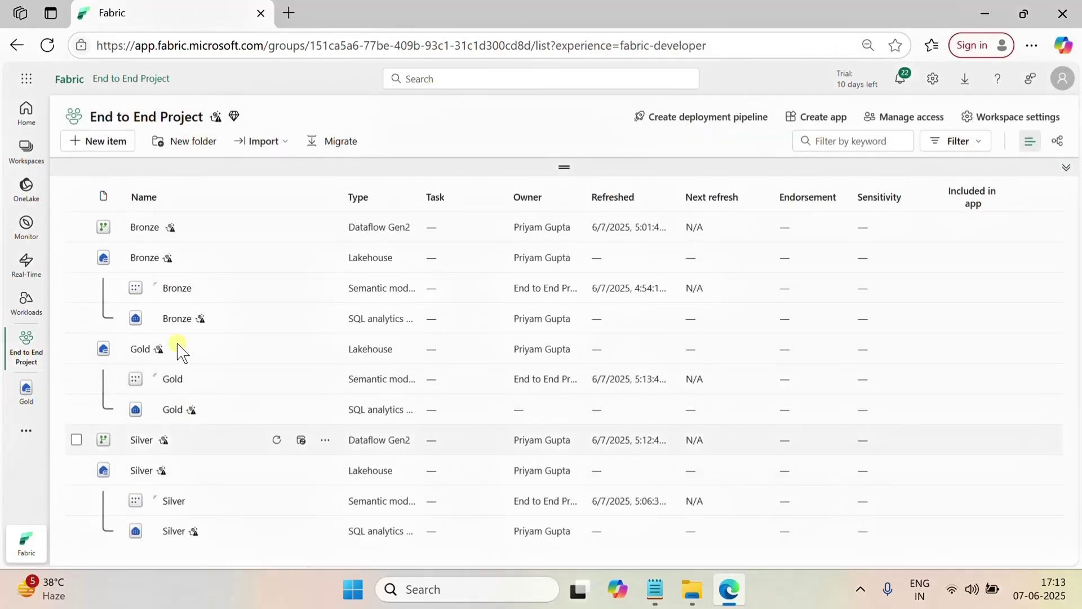
left_click(101, 142)
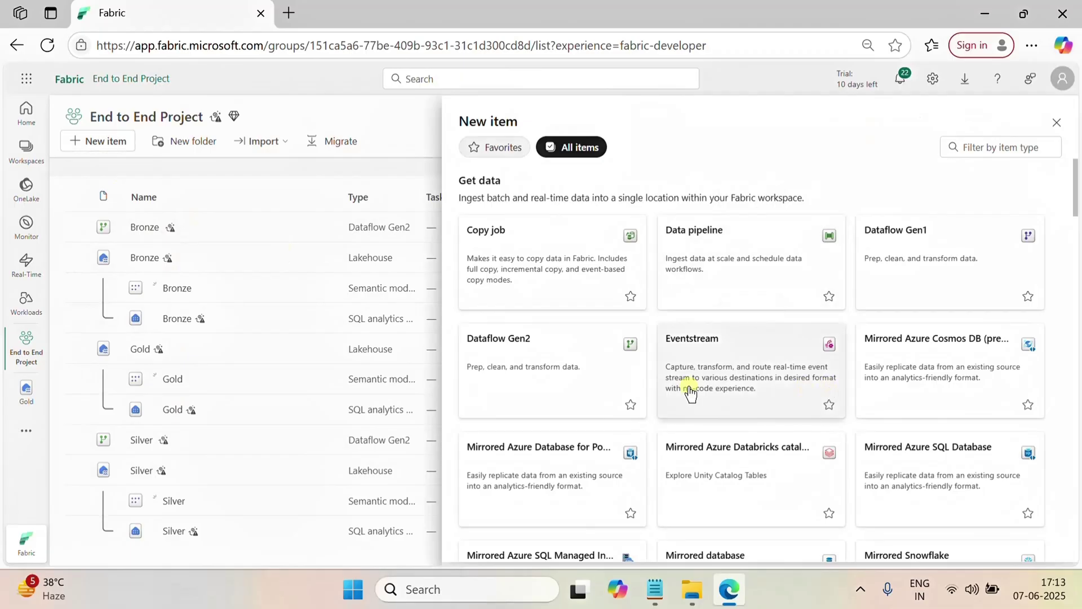
left_click(546, 364)
left_click_drag(503, 290, 421, 293)
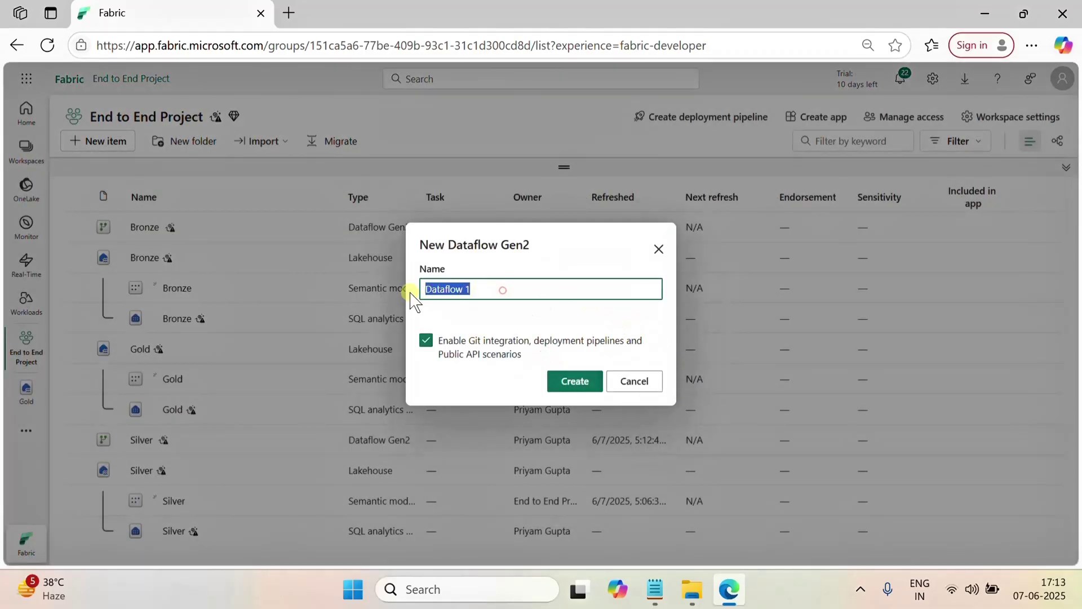
type("Gold")
left_click(426, 341)
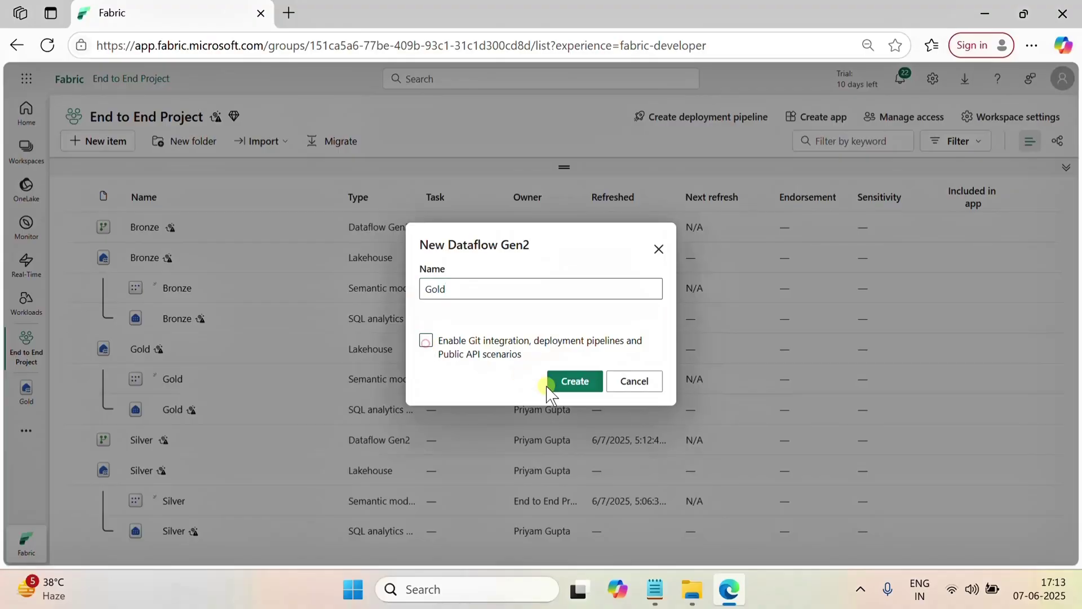
left_click(571, 381)
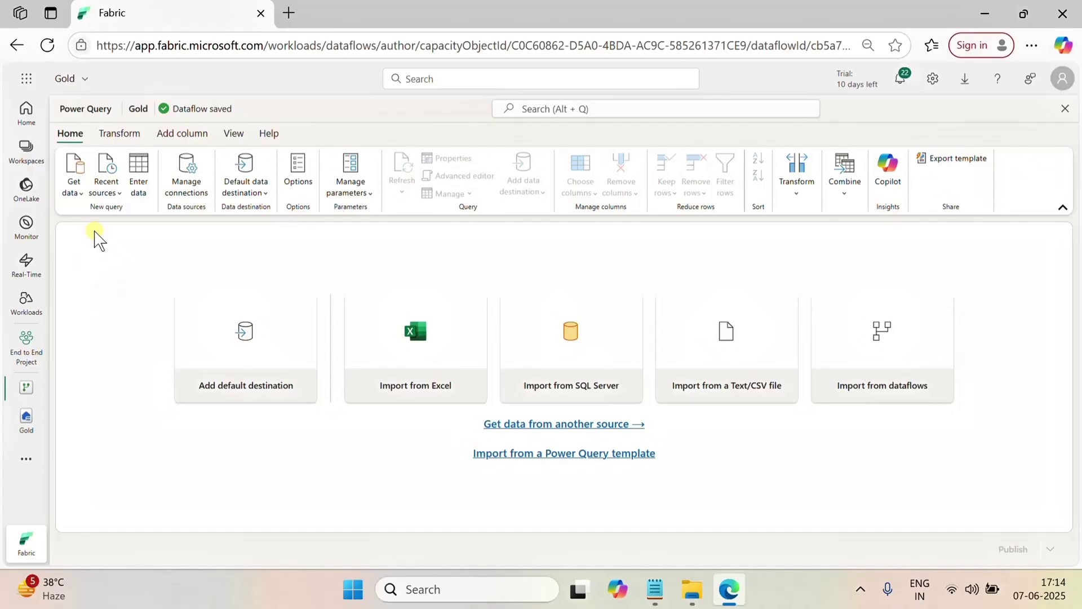
Step: Find the Lakehouse connector as a new data source for the Gold dataflow and connect with the existing connection
left_click(78, 194)
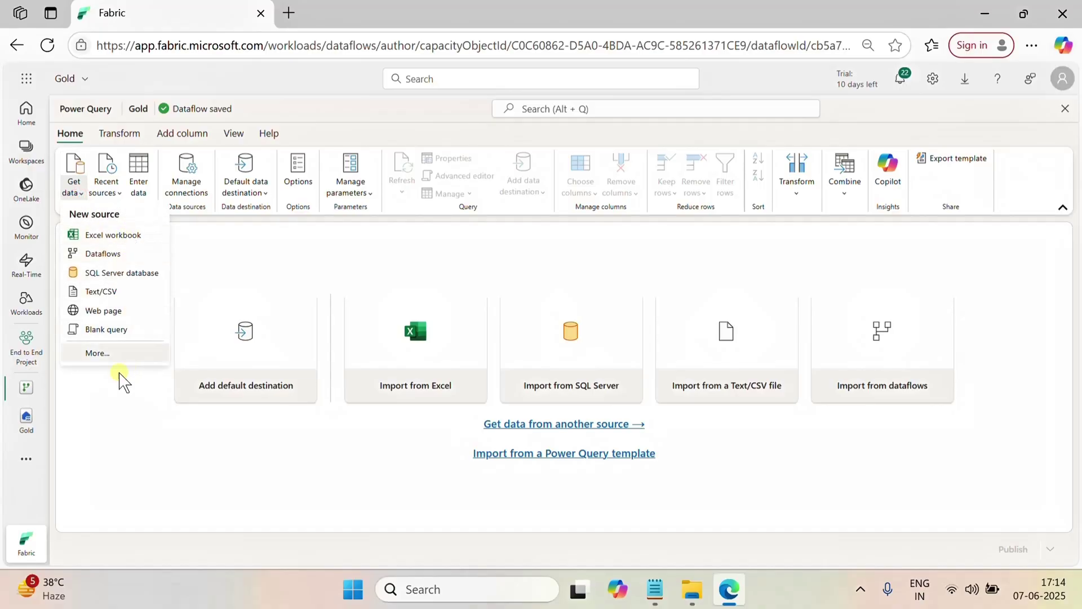
left_click(98, 353)
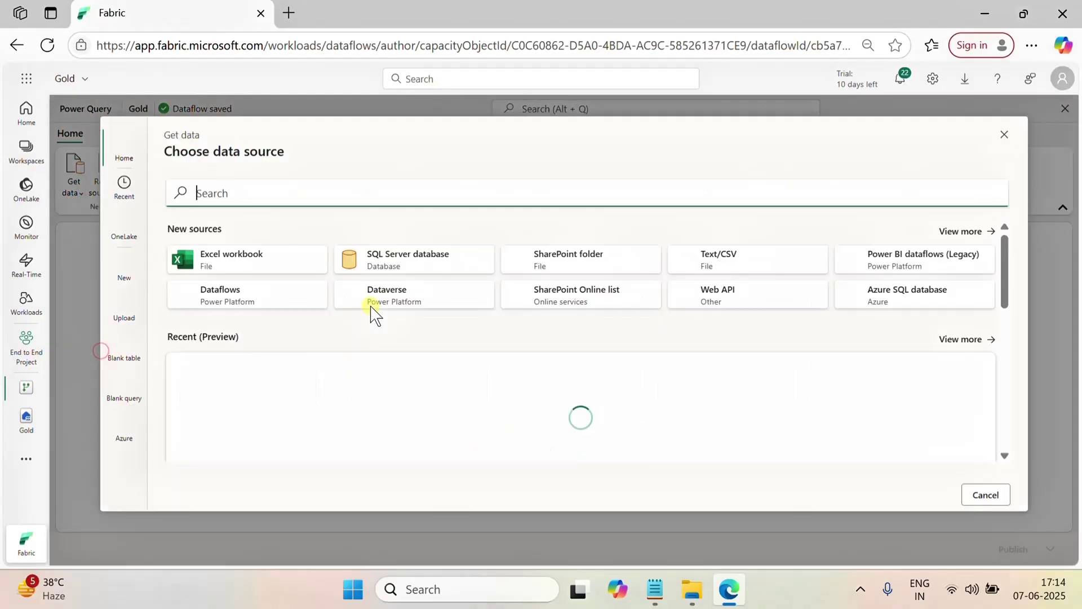
left_click(286, 195)
type("lak")
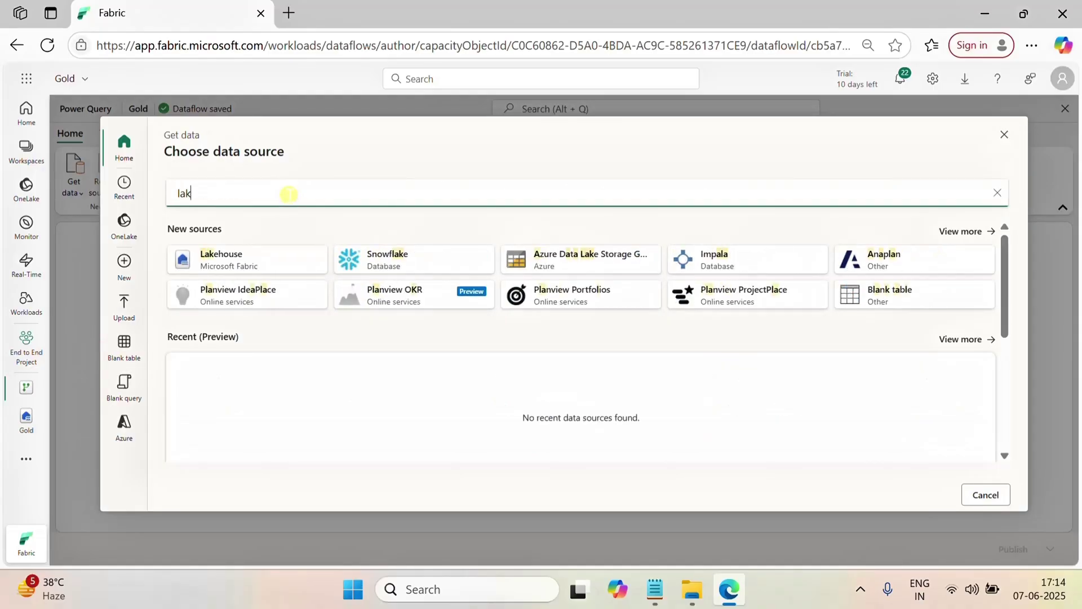
left_click(278, 259)
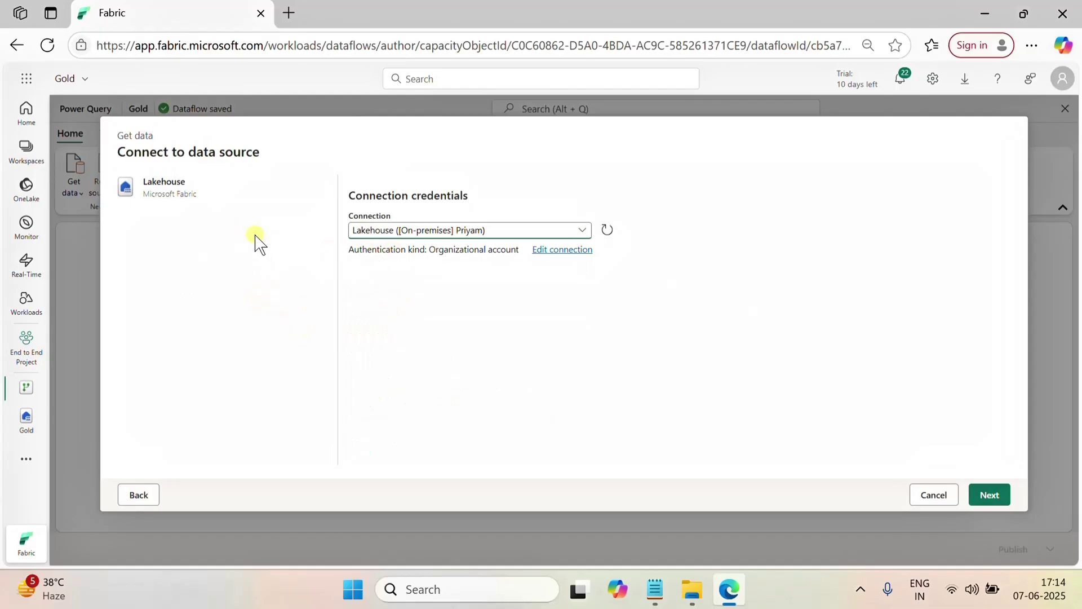
left_click(979, 494)
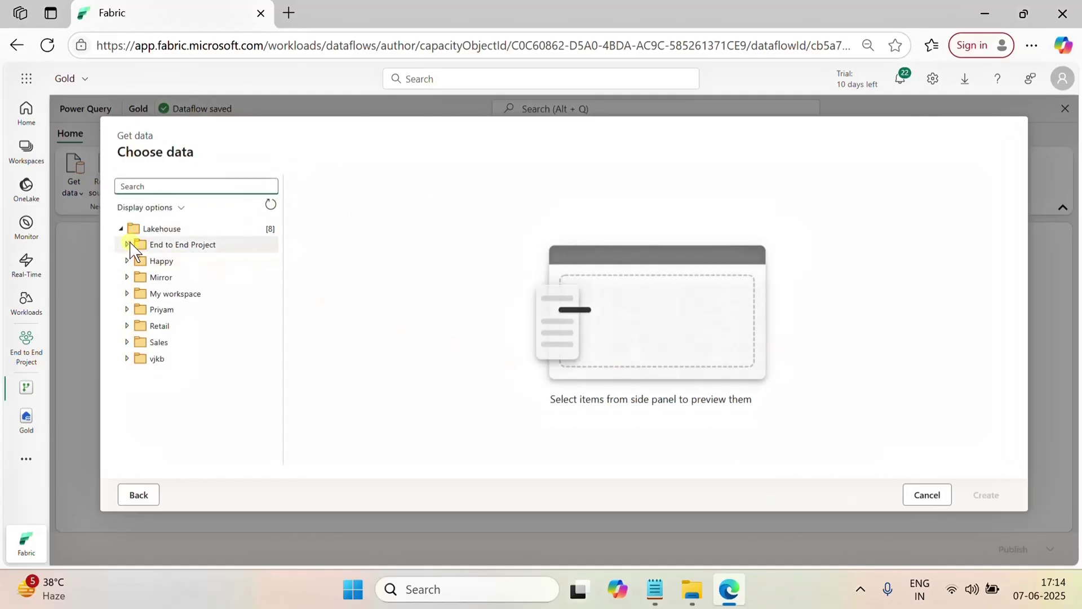
Step: Load Calender_Table and incident_sla_xlsx from the Silver lakehouse of End to End Project as queries
left_click(208, 244)
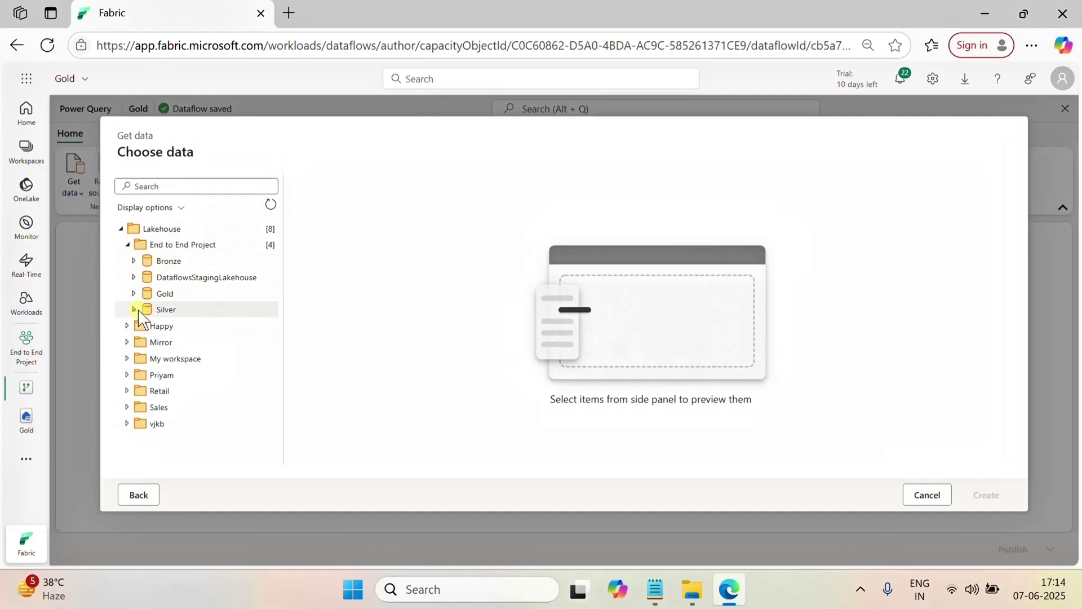
left_click(166, 311)
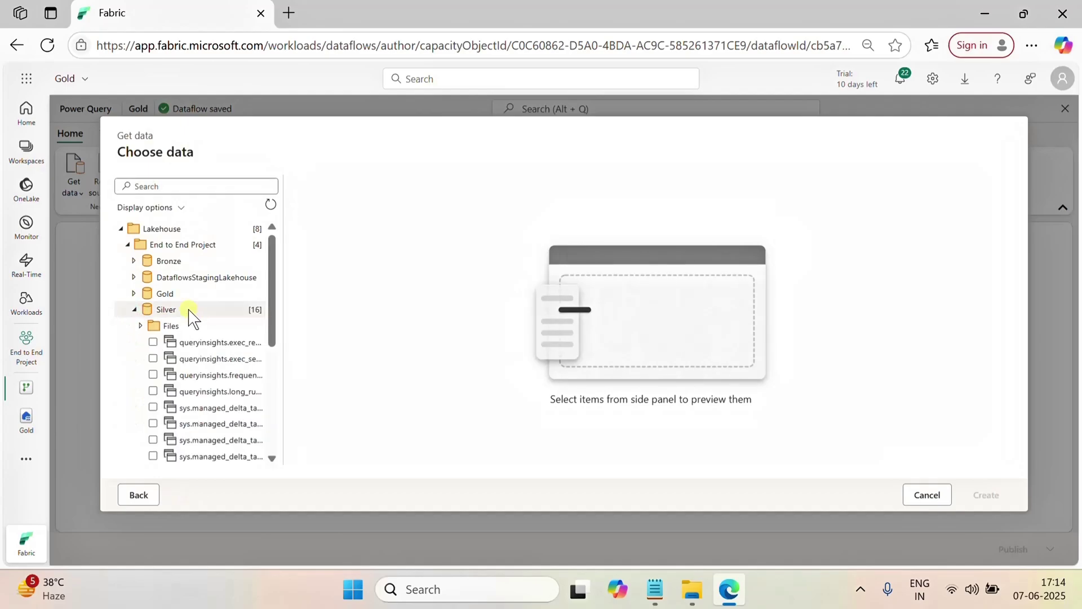
scroll(222, 388, "down", 5)
left_click(152, 326)
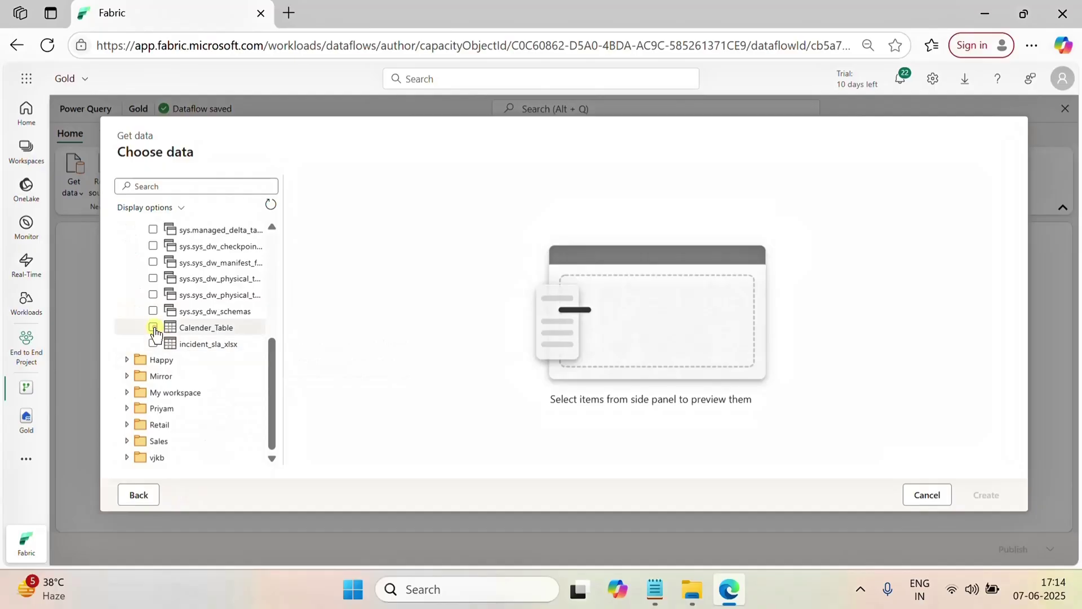
left_click(153, 344)
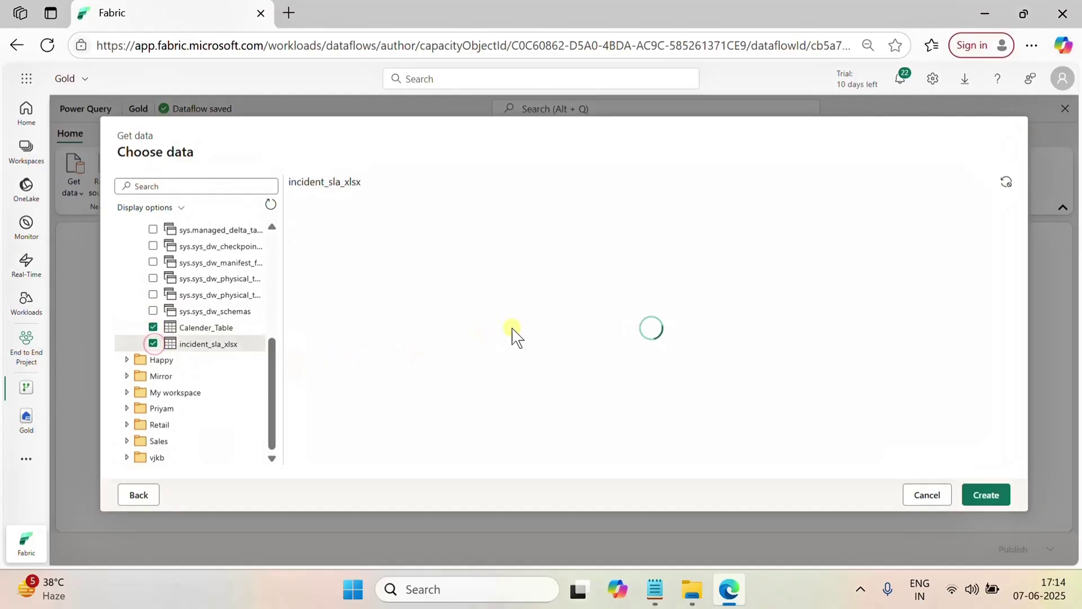
left_click(988, 496)
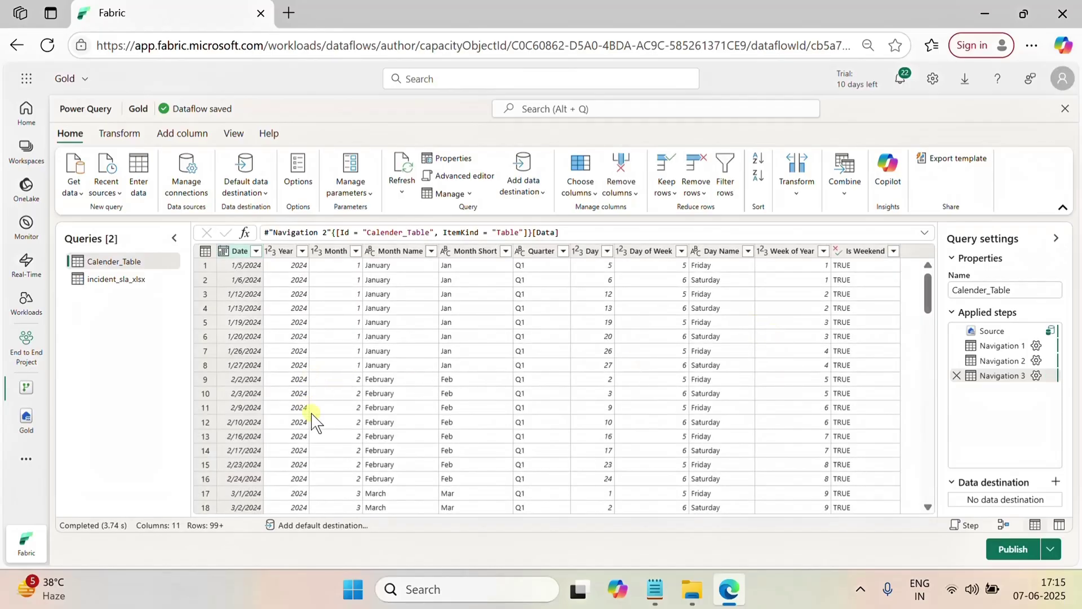
Step: Start a custom column named Elapsed_Hour with the Decimal number data type in the incident_sla_xlsx query
left_click(127, 281)
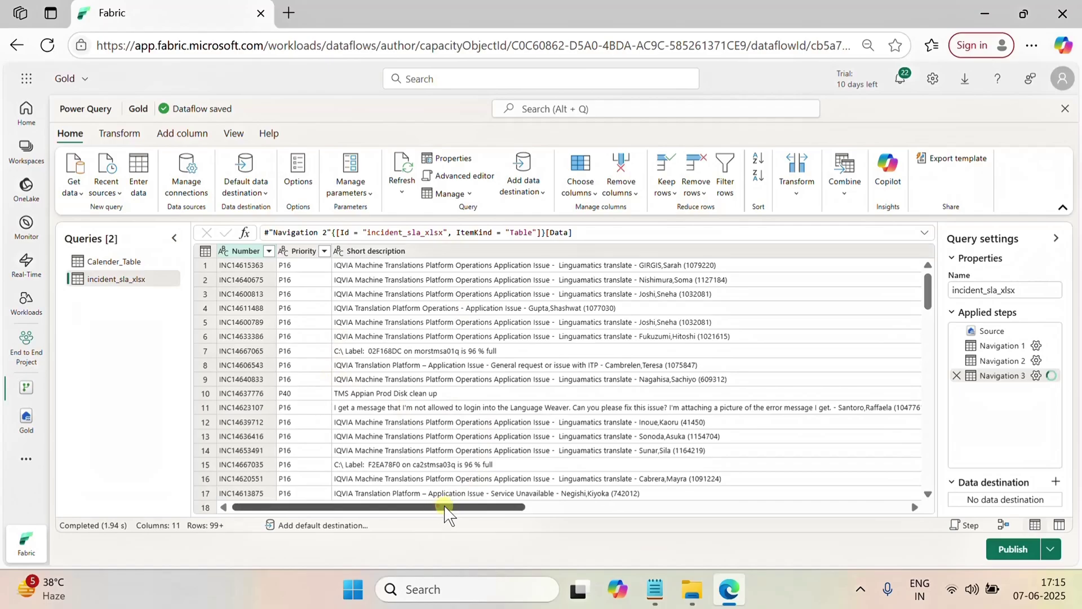
left_click_drag(442, 506, 900, 529)
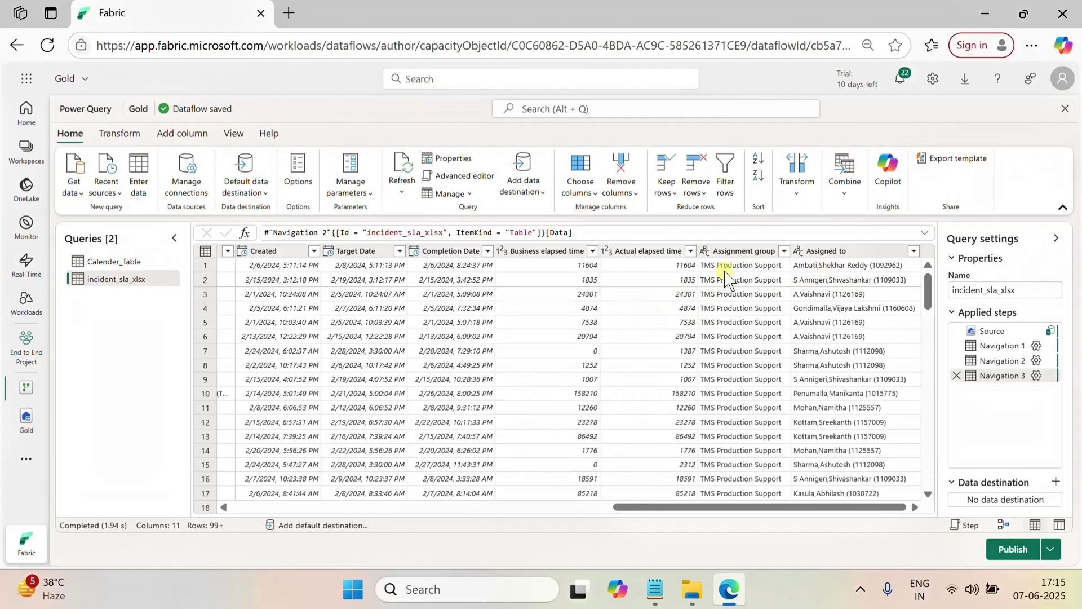
left_click(185, 135)
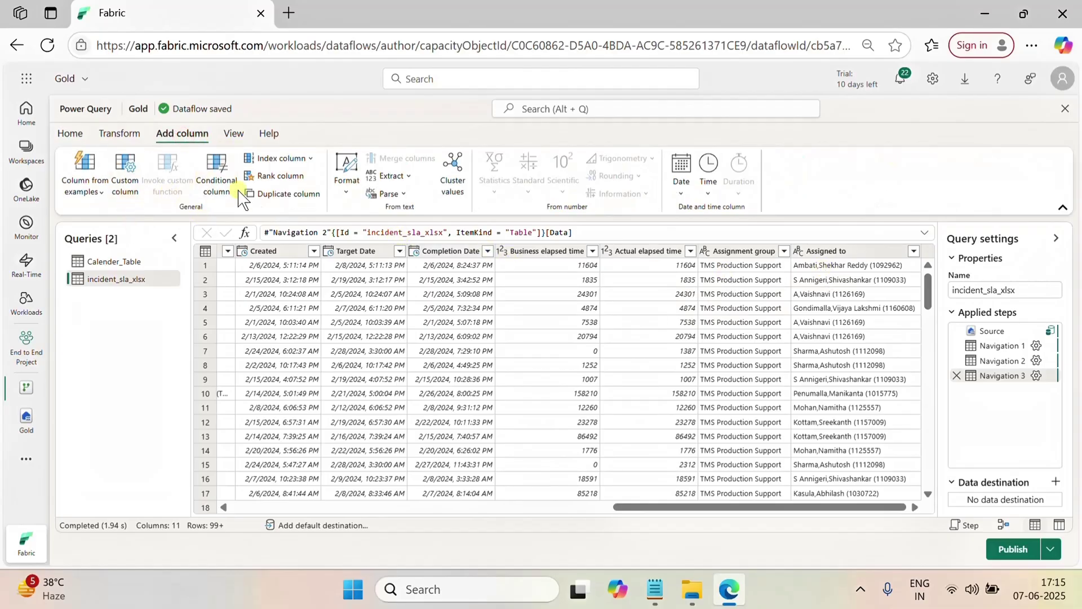
left_click(132, 190)
left_click_drag(424, 247, 339, 249)
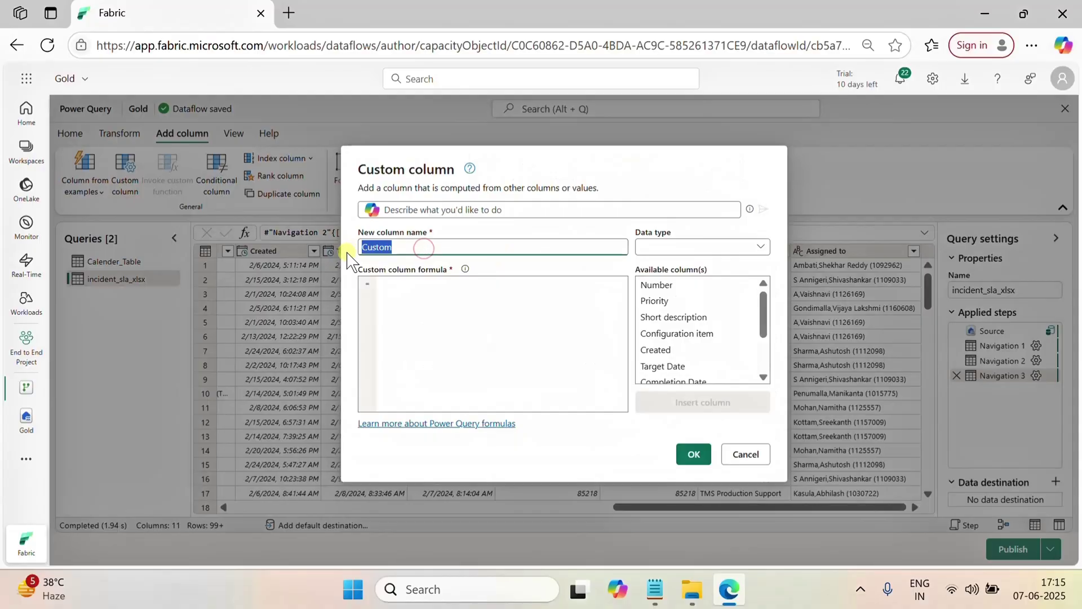
key("BackSpace")
type("E")
key("BackSpace")
type("Elapsed_Hour")
left_click(686, 248)
left_click(668, 283)
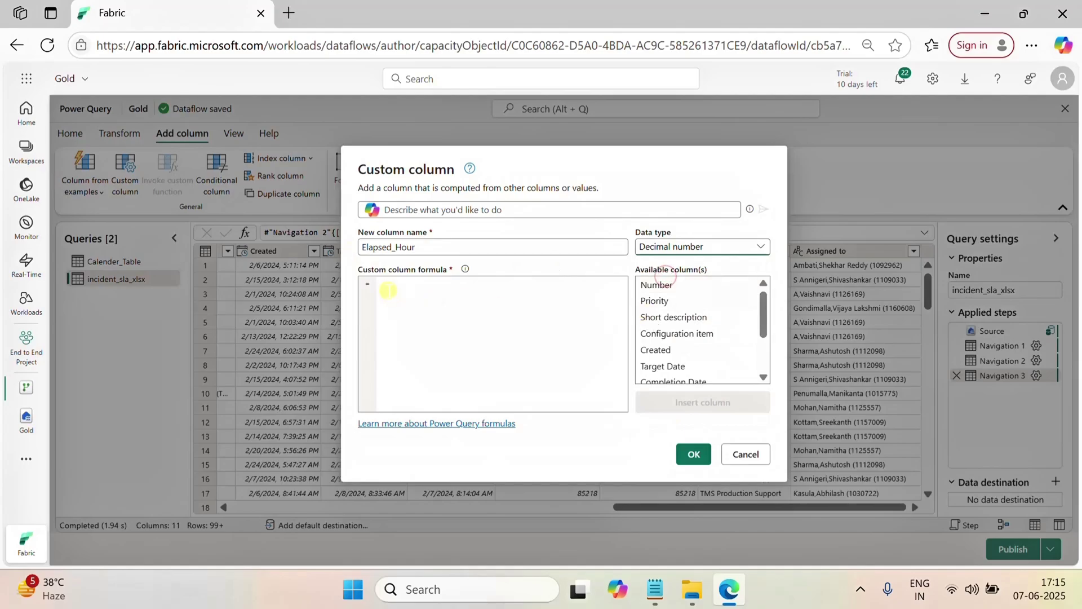
Step: Define the Elapsed_Hour formula as [Actual elapsed time]/3600 and add the column
left_click(387, 290)
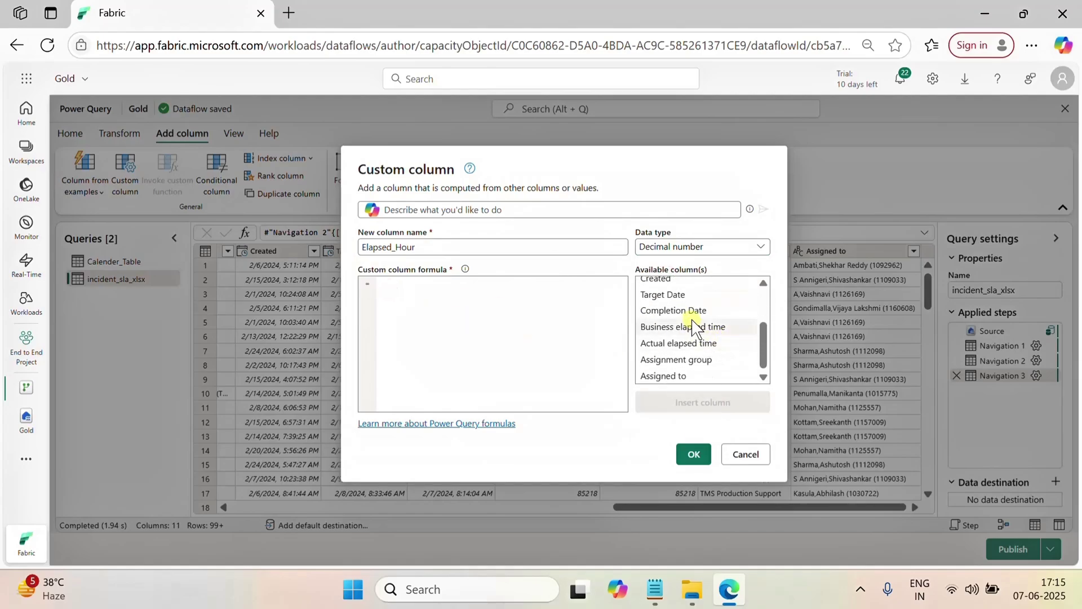
left_click(688, 344)
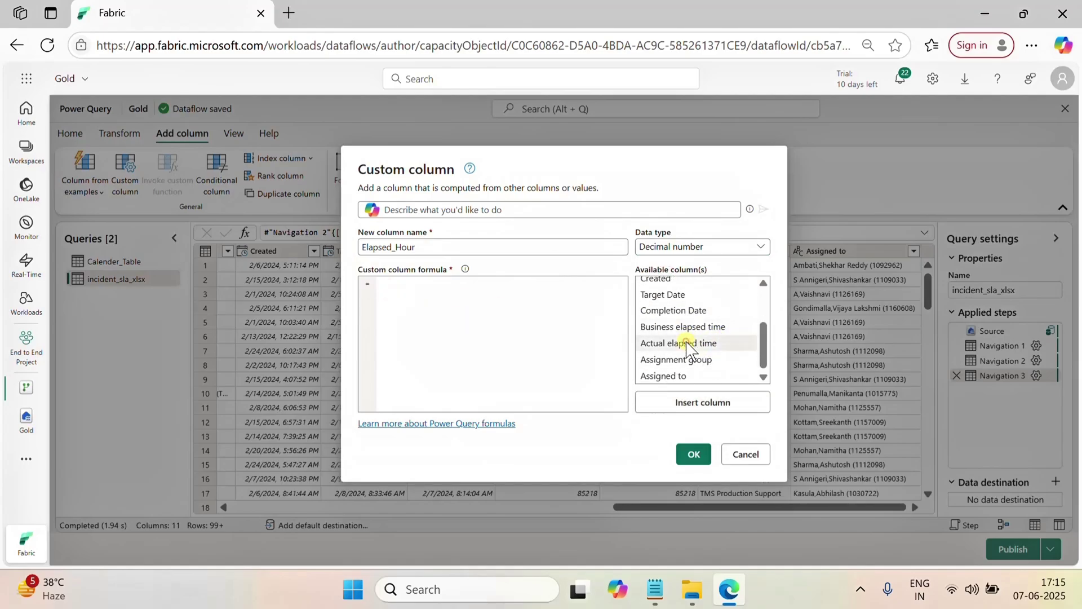
left_click(693, 402)
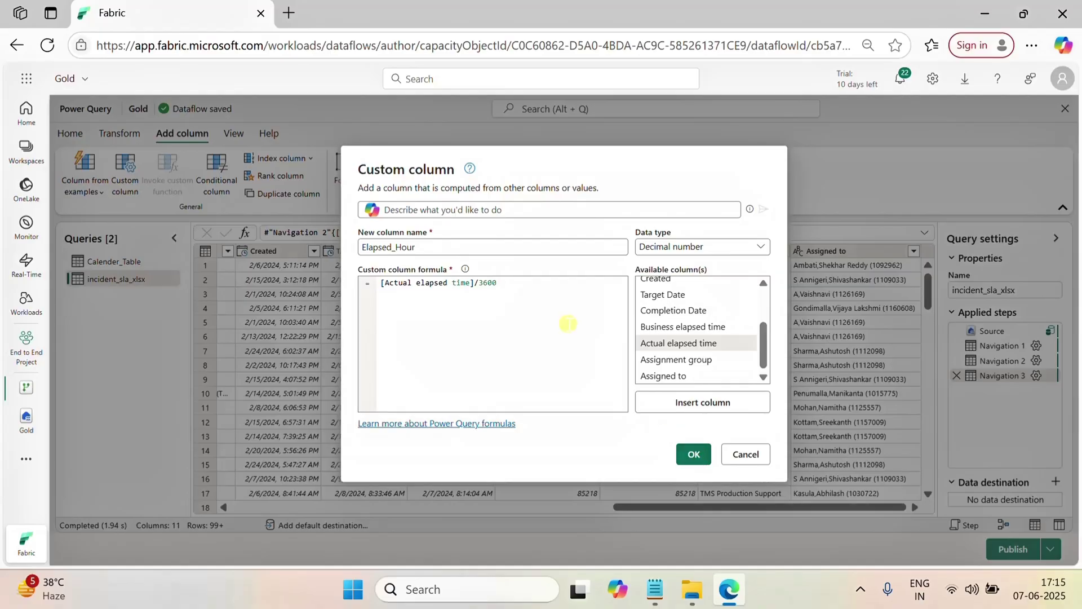
key("Return")
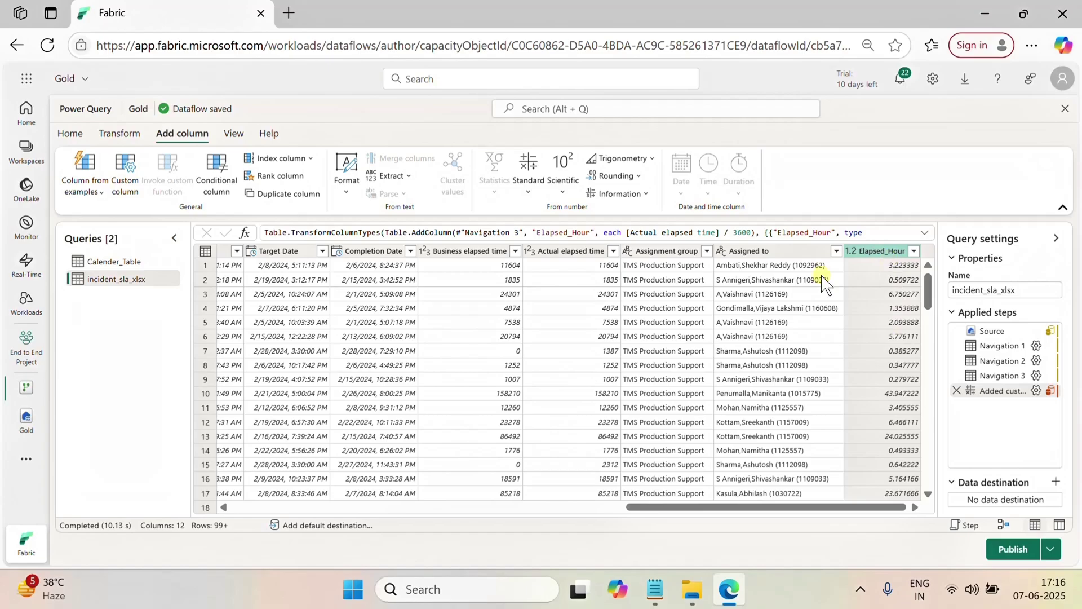
Step: Add a new column that rounds Elapsed_Hour to 2 decimal places
left_click(635, 184)
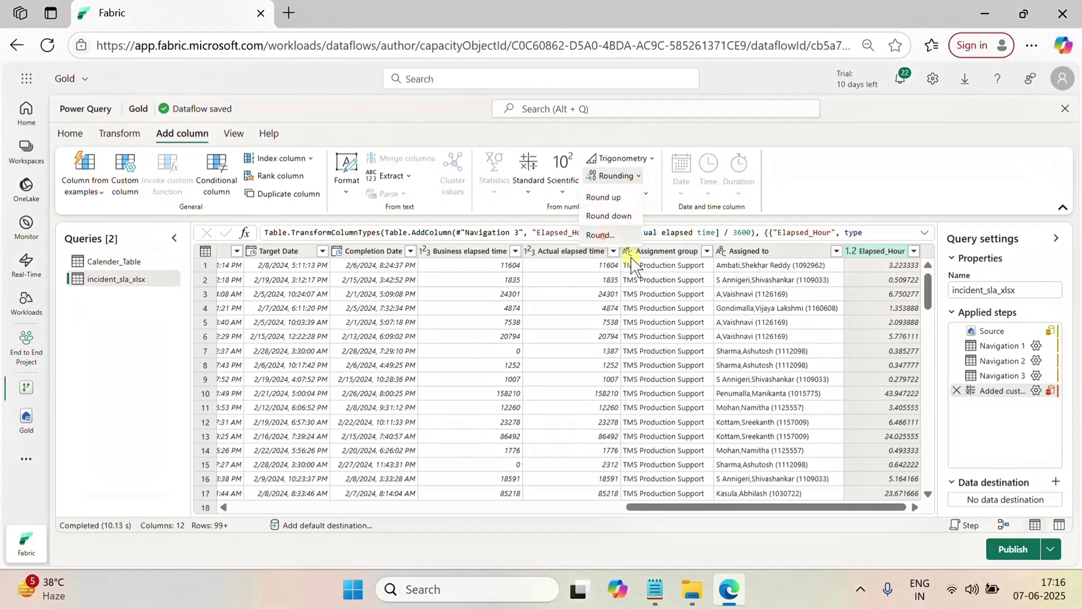
left_click(602, 237)
type("2")
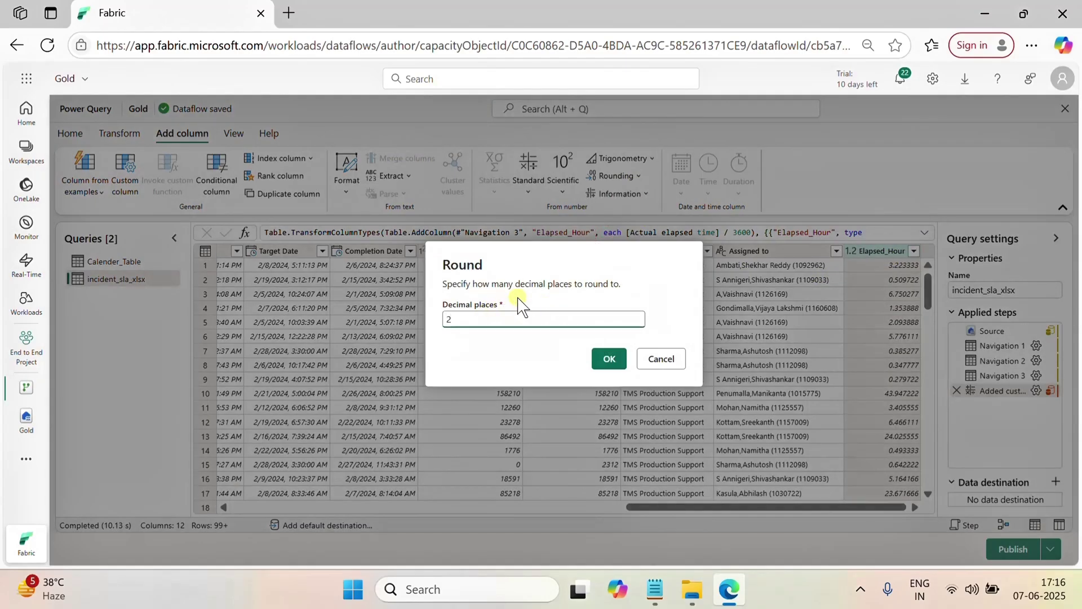
left_click(599, 367)
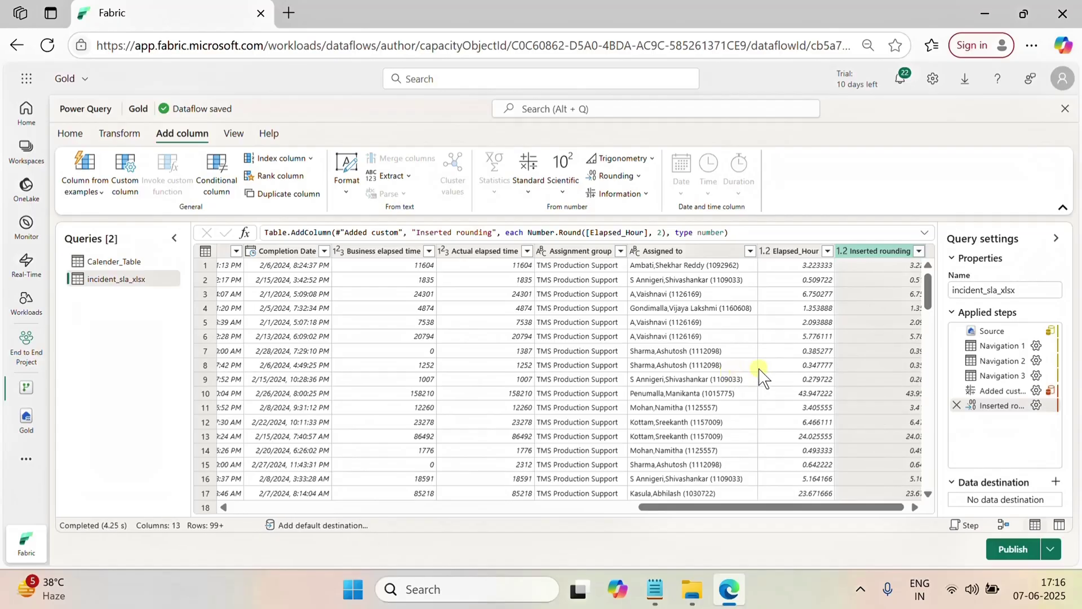
left_click(914, 507)
left_click(914, 507)
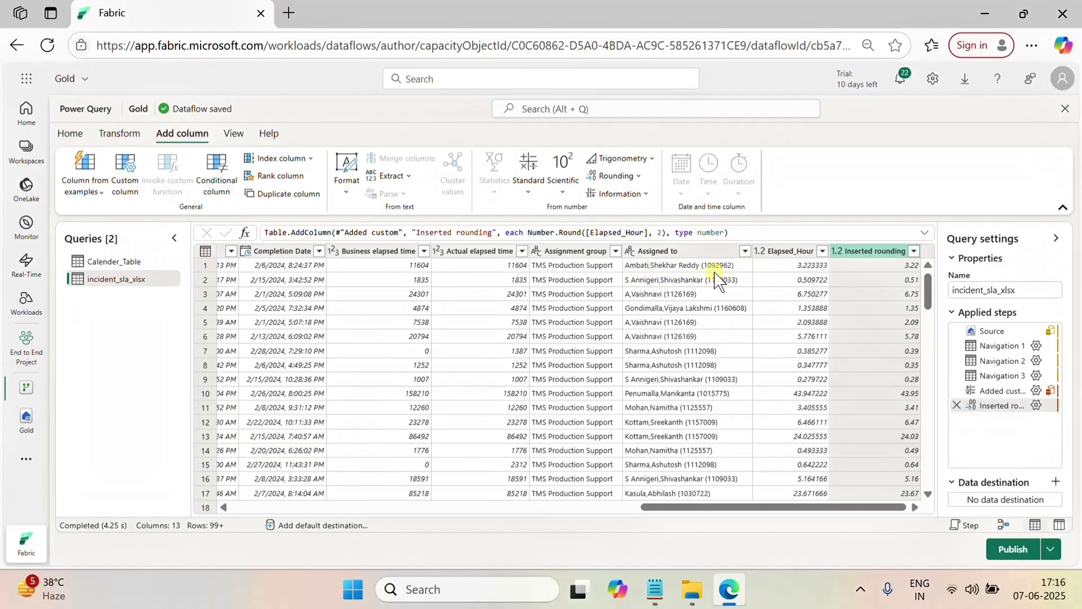
Step: Duplicate the Assigned to column in the incident_sla_xlsx query
left_click(657, 249)
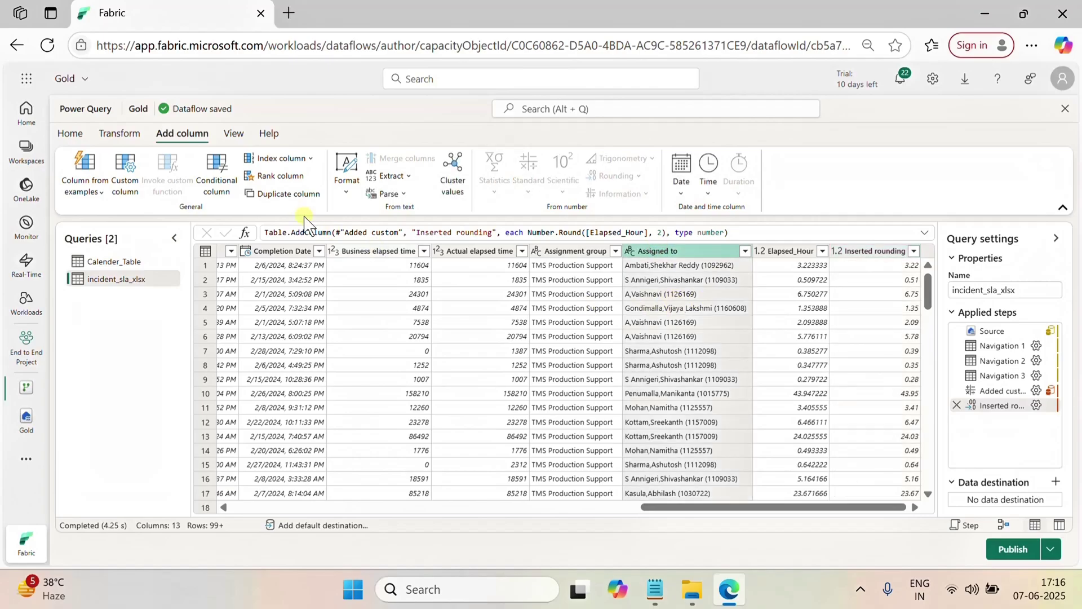
left_click(117, 135)
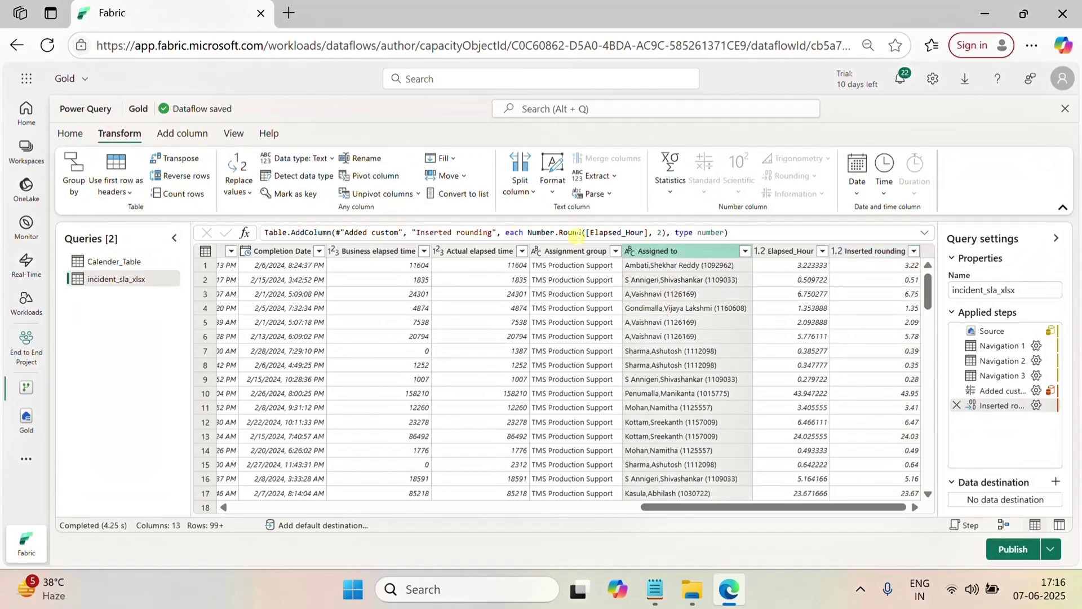
right_click(675, 251)
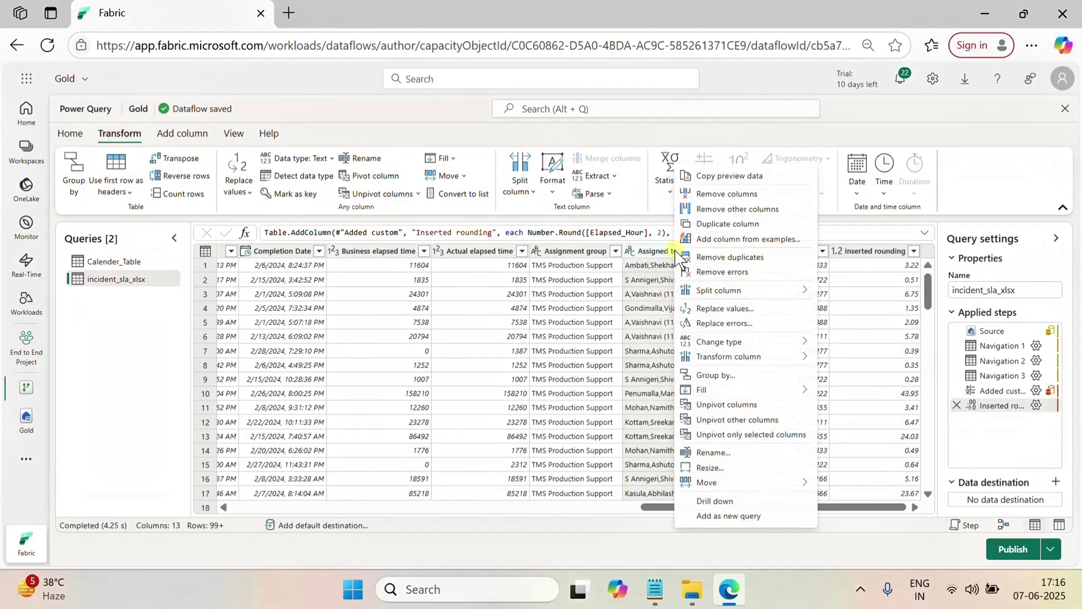
left_click(724, 224)
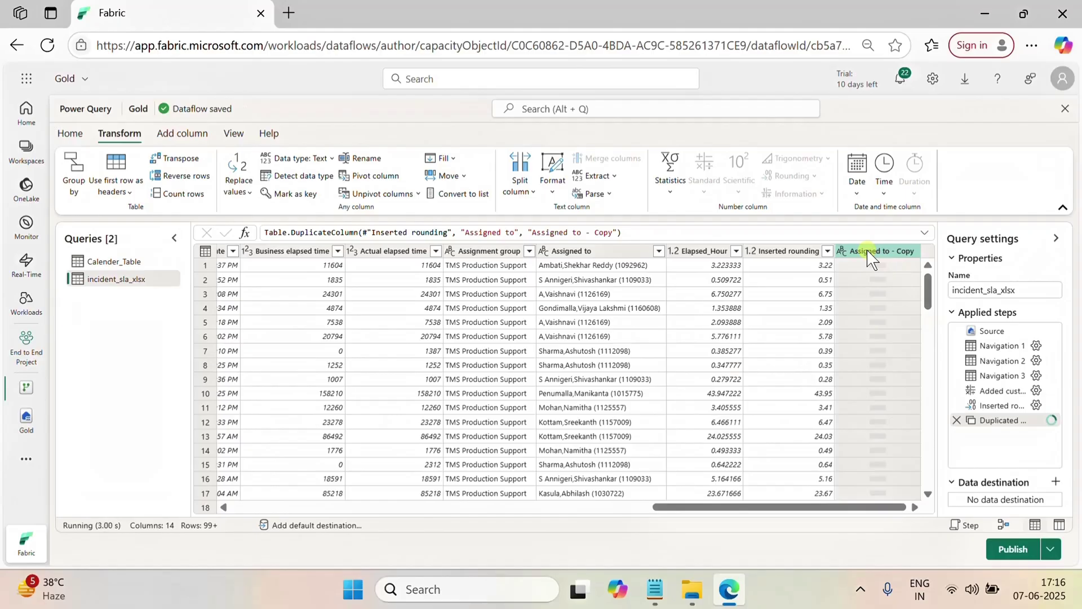
Step: Split the duplicated Assigned to column by a custom delimiter, the opening parenthesis "("
left_click(532, 191)
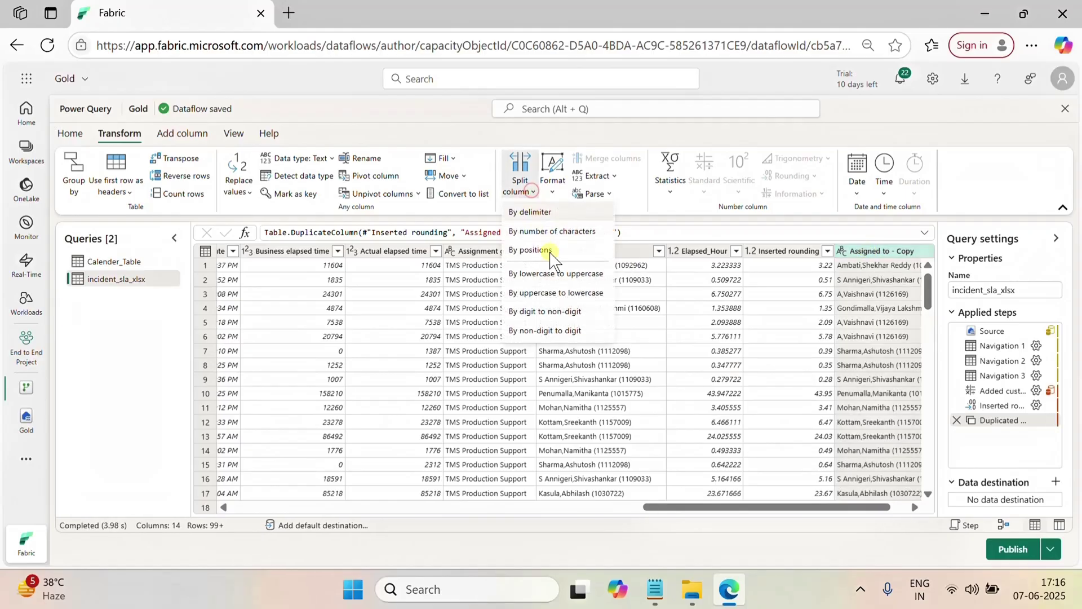
left_click(544, 210)
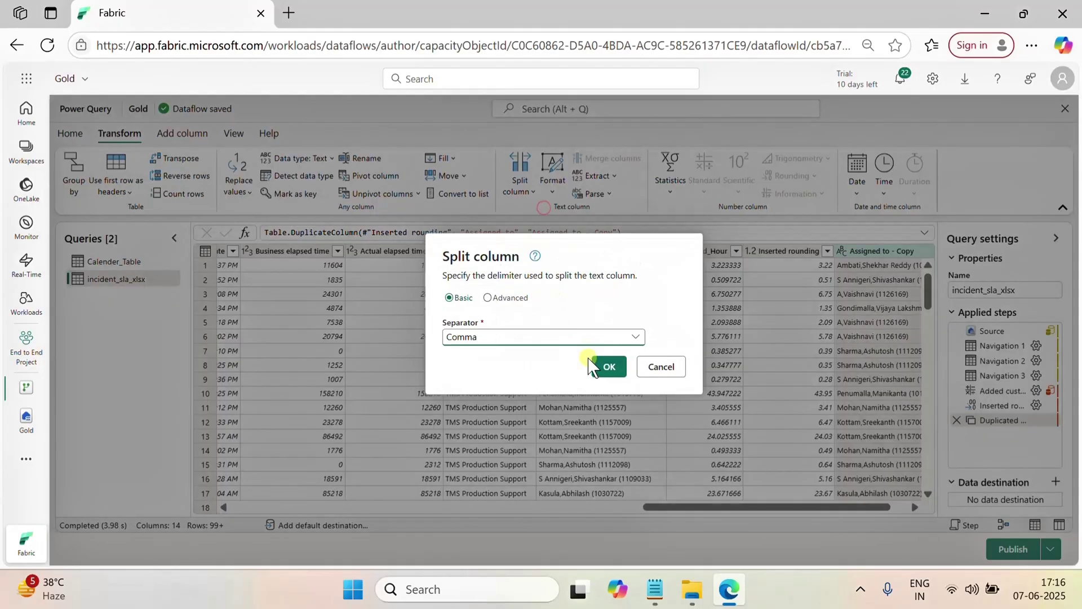
left_click(529, 340)
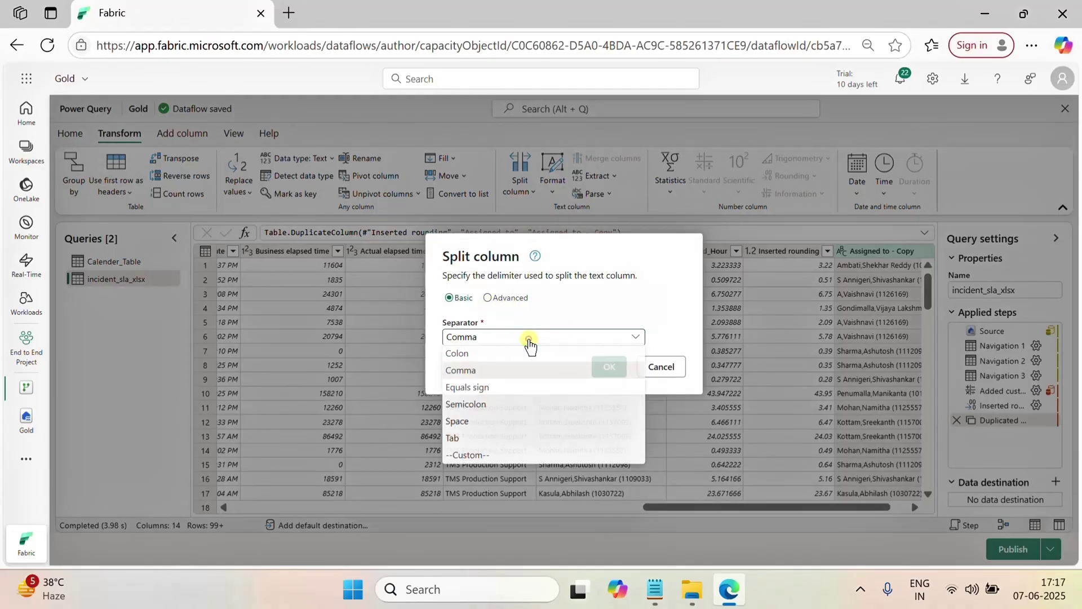
left_click(473, 454)
left_click(479, 350)
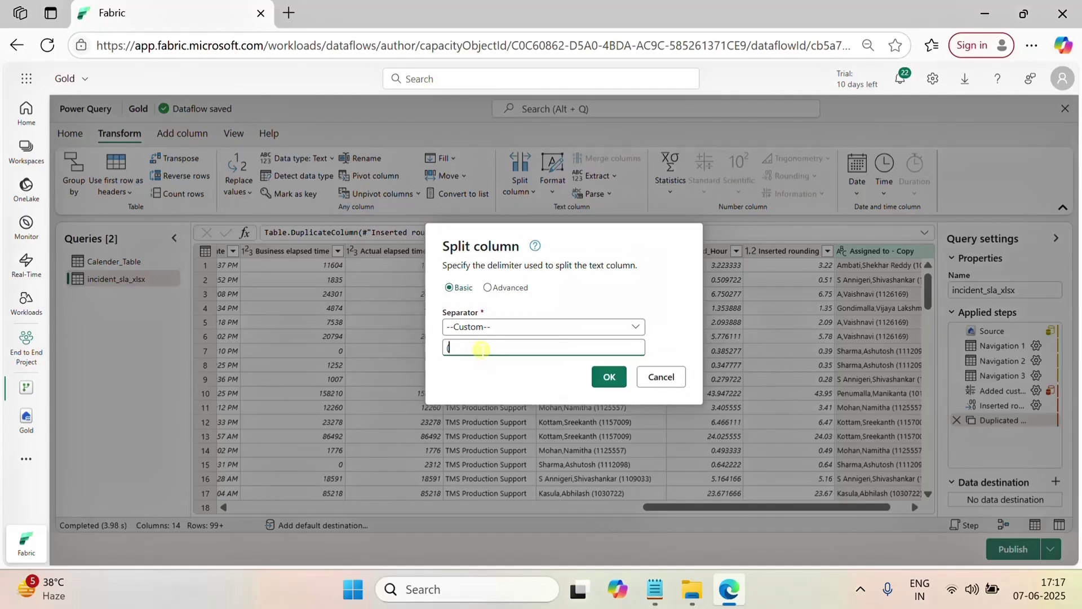
left_click(608, 376)
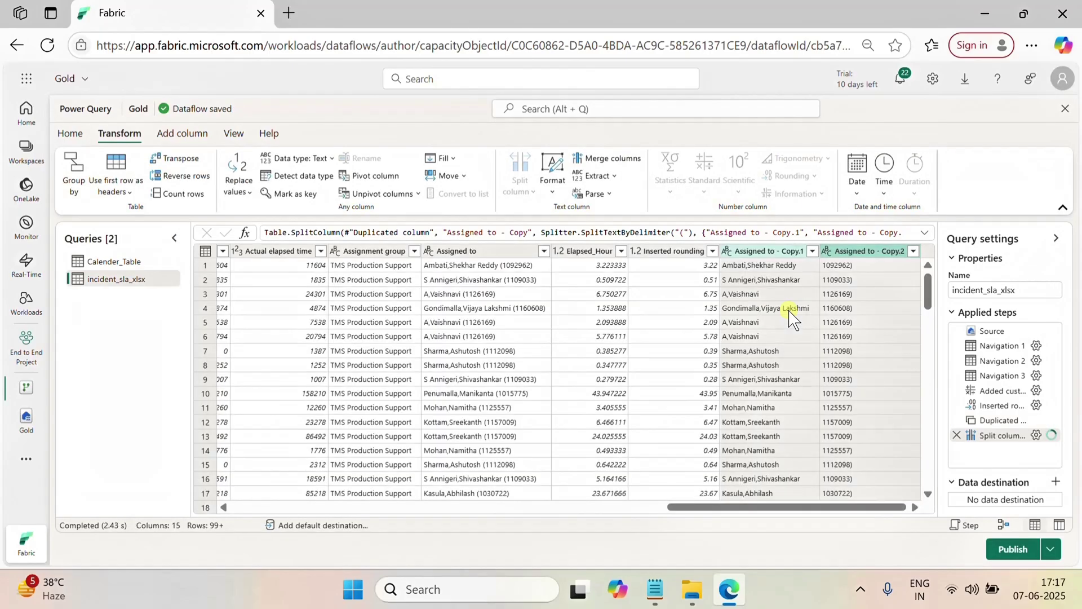
Step: Rename the Assigned to - Copy.1 column as Employee_ID
double_click(746, 251)
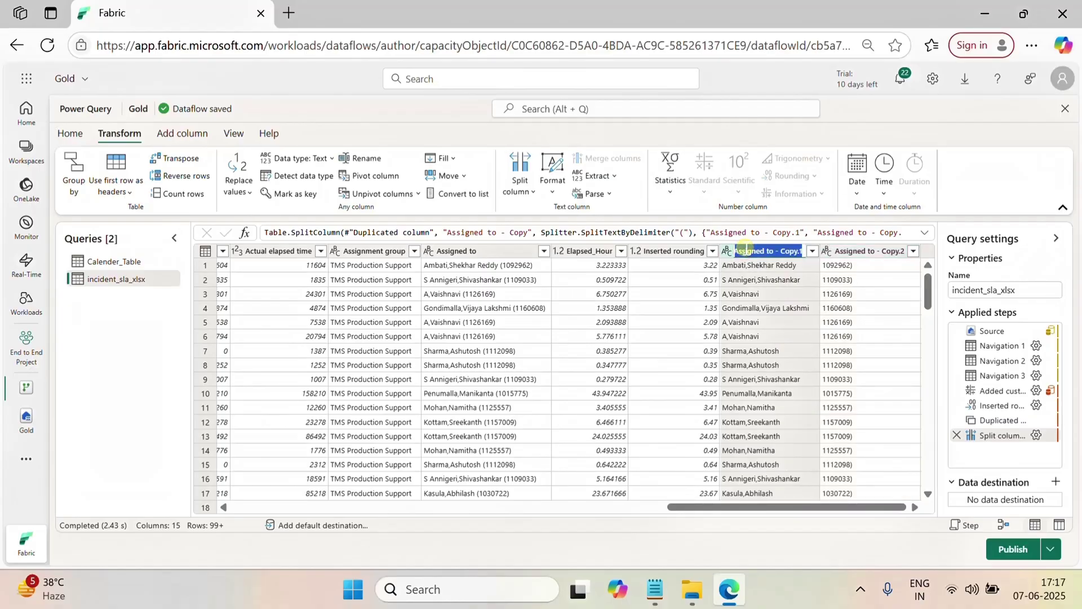
type("Employee_ID")
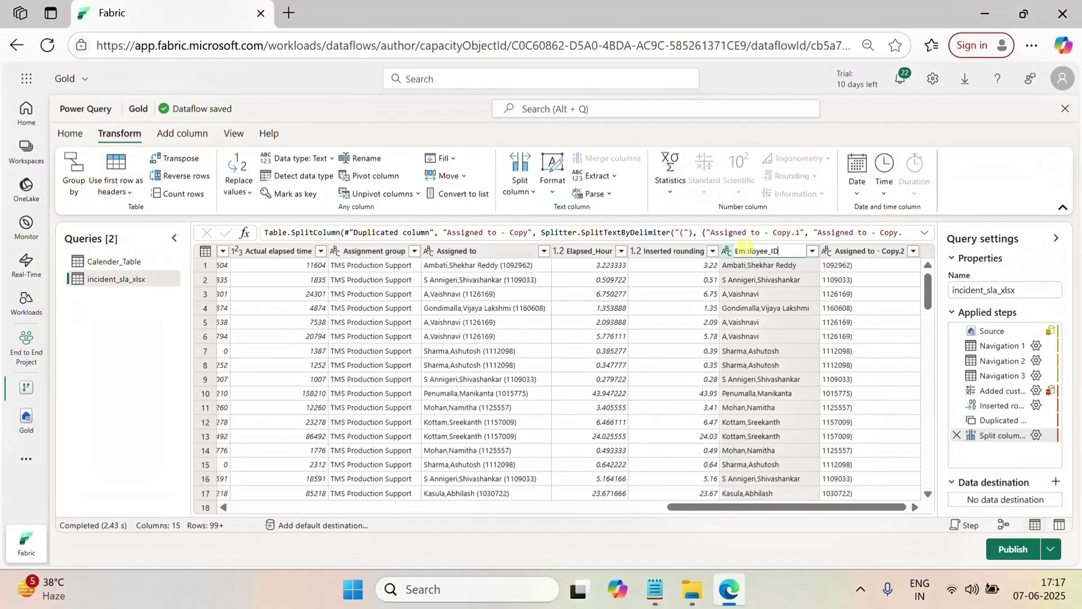
left_click(850, 253)
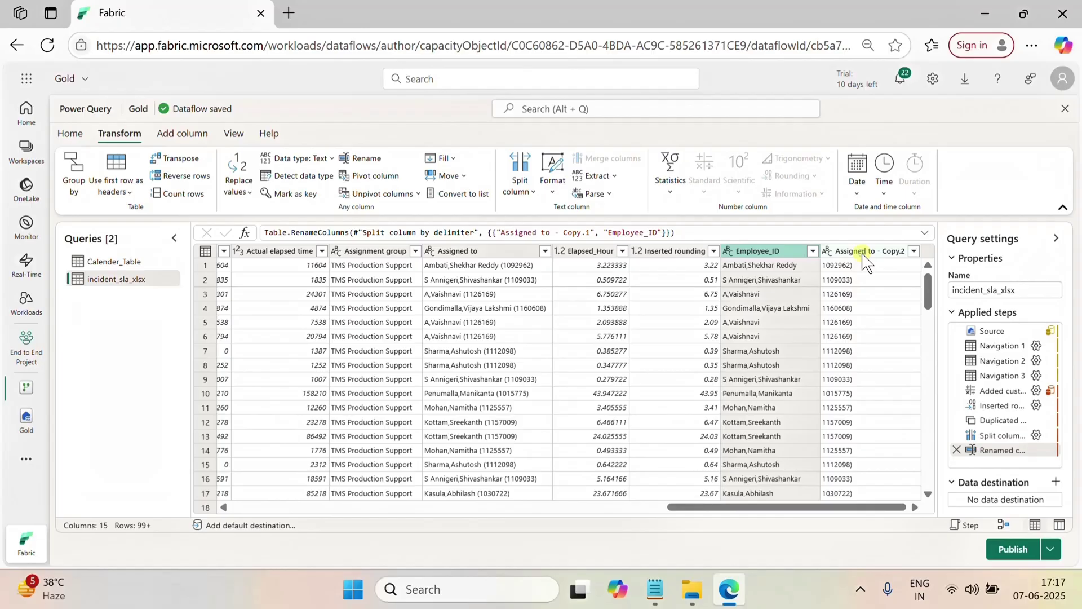
Step: Replace the closing parenthesis ")" with an empty value in the Assigned to - Copy.2 column
right_click(865, 262)
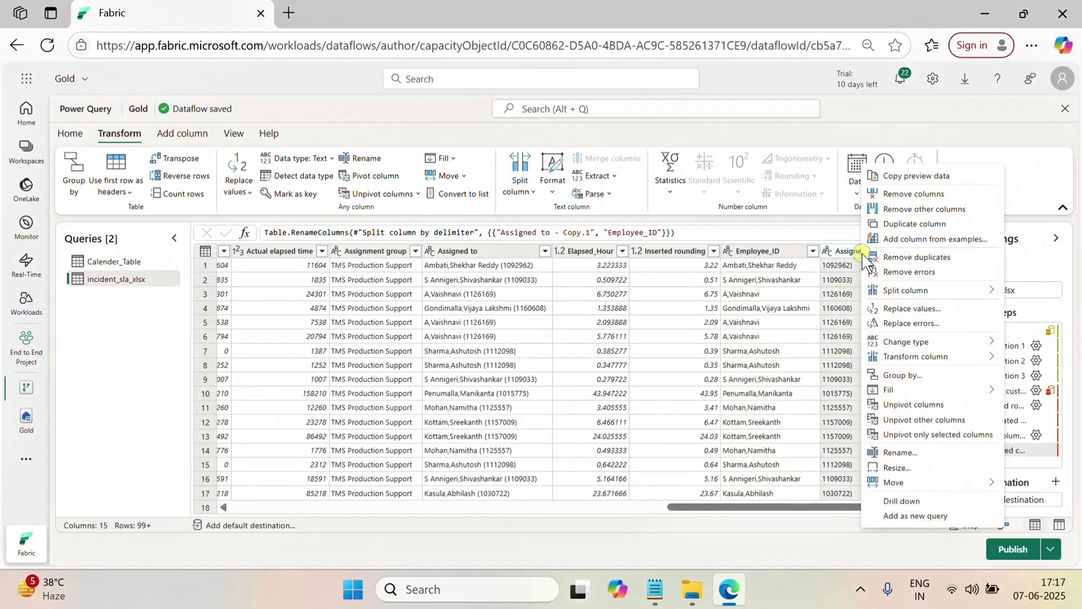
left_click(911, 309)
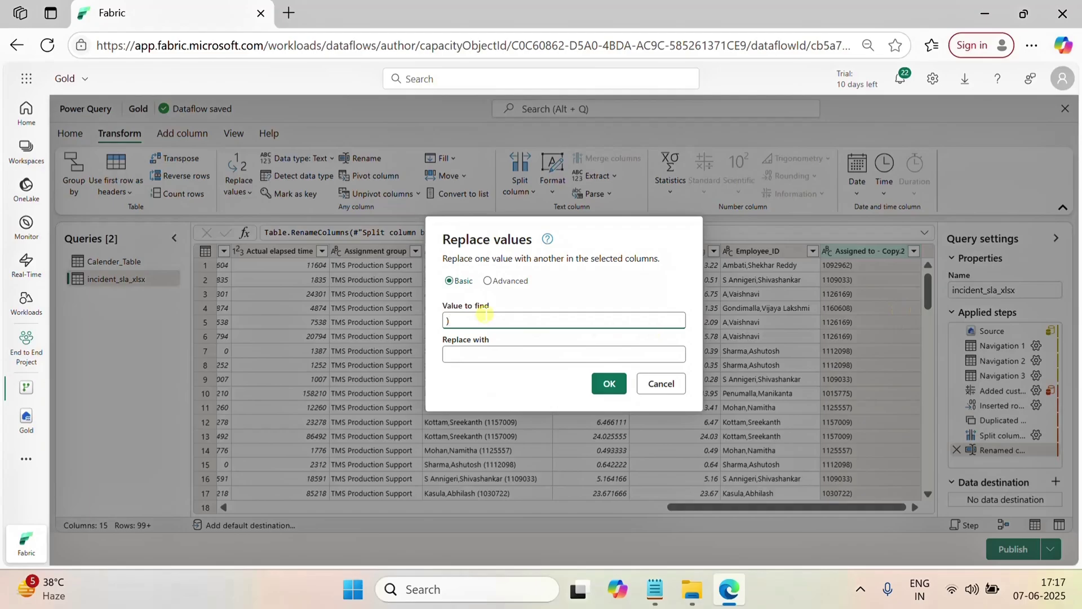
left_click(472, 355)
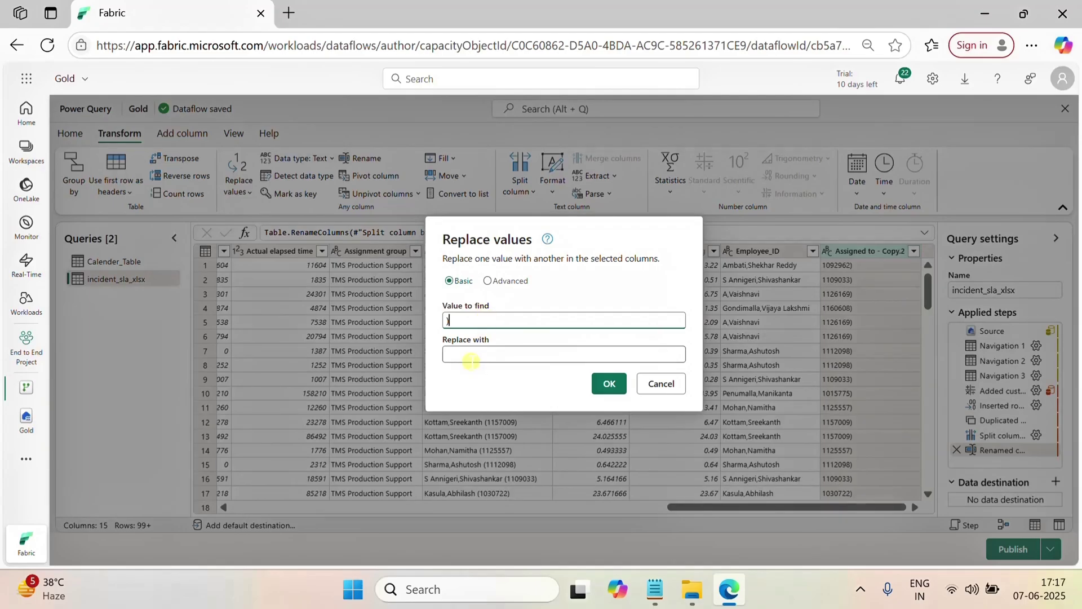
left_click(608, 385)
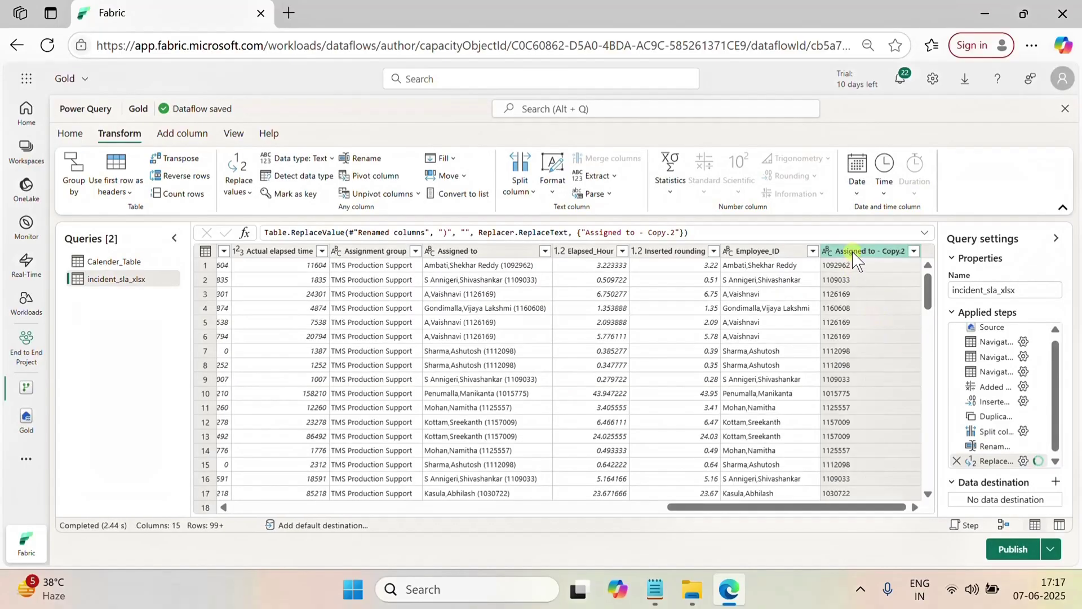
Step: Try to rename the Assigned to - Copy.2 column as Employee_ID
double_click(854, 252)
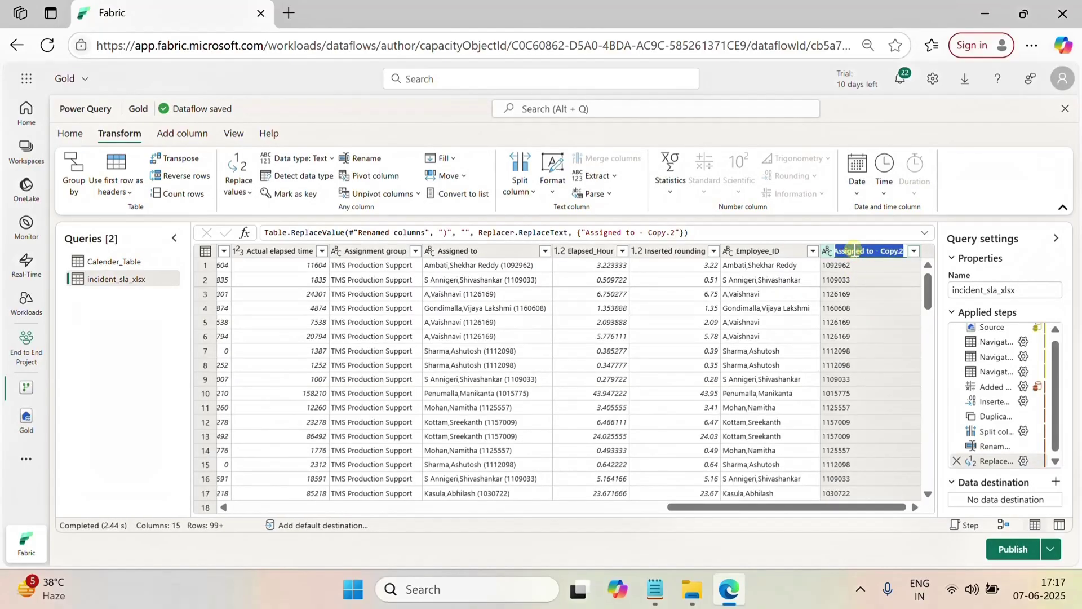
type("Employee_ID")
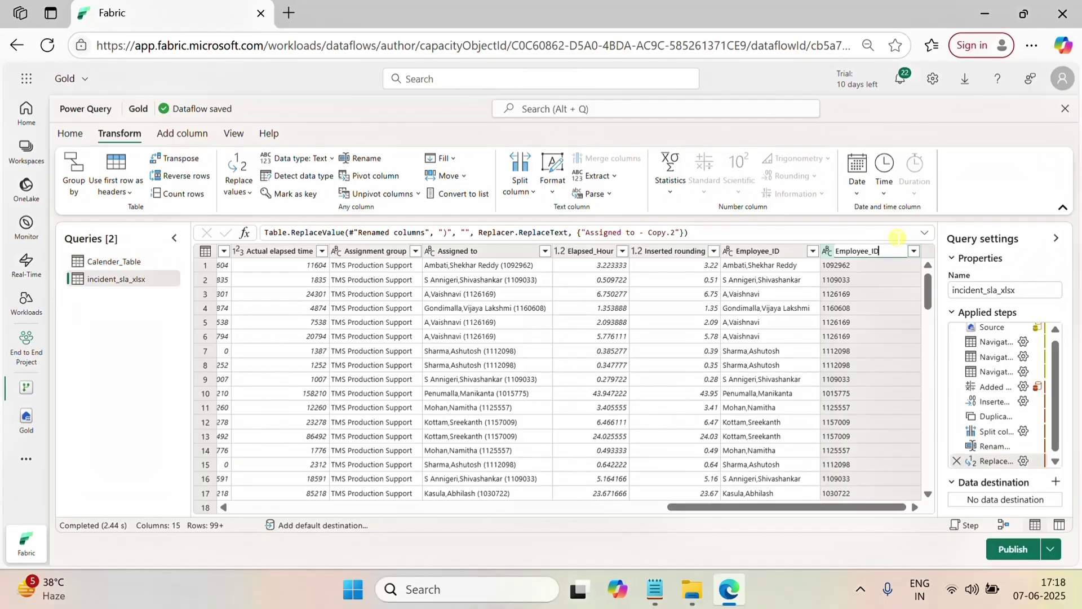
left_click(760, 252)
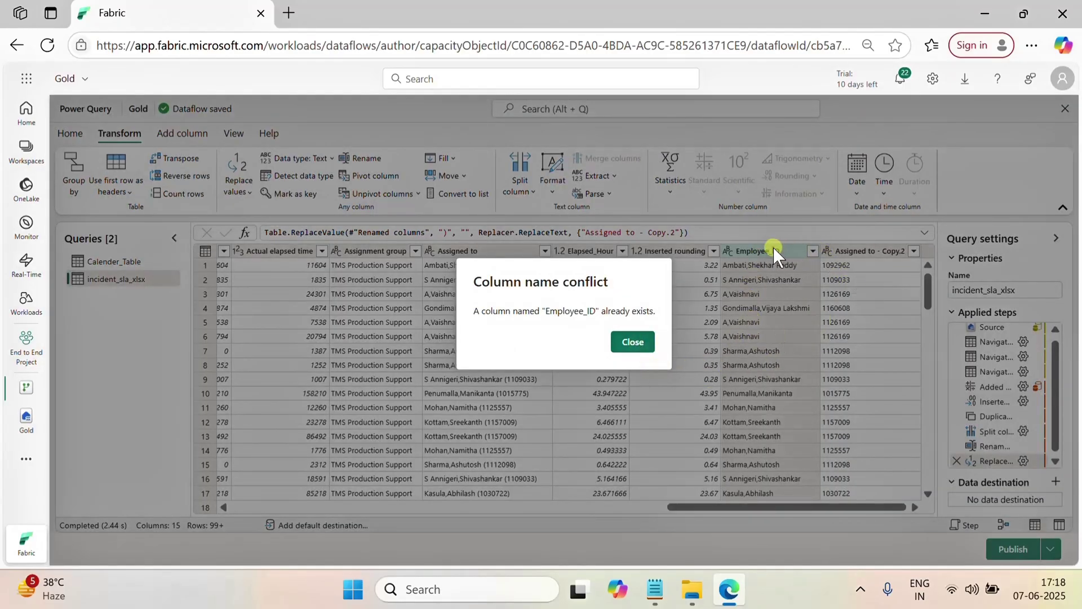
left_click(633, 341)
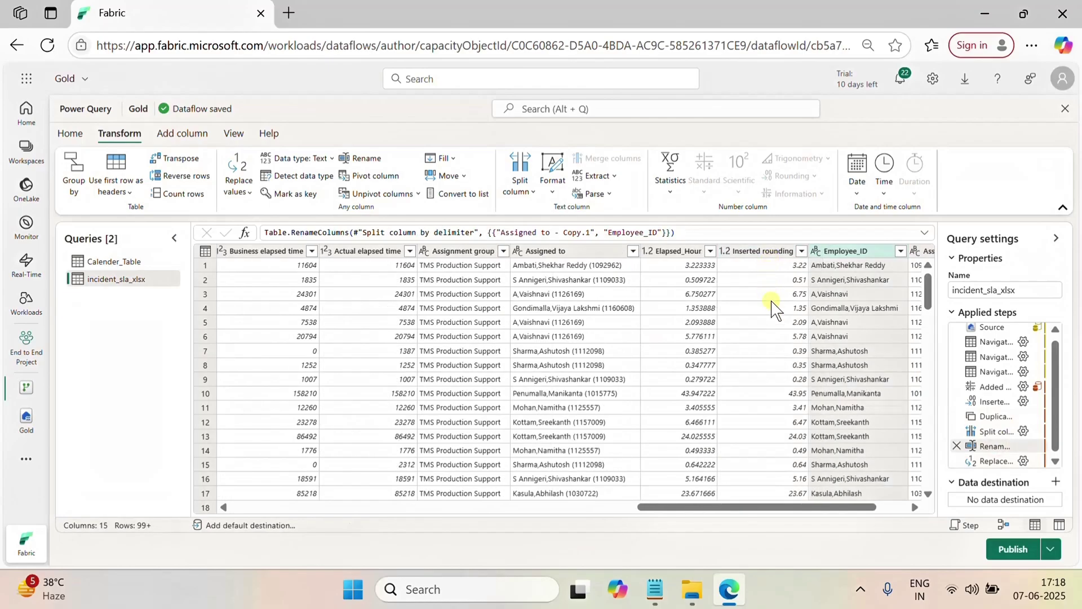
Step: Edit the rename step's formula so that Assigned to - Copy.1 is renamed to Employee_Name
left_click(655, 232)
key("BackSpace")
left_click(914, 506)
key("Return")
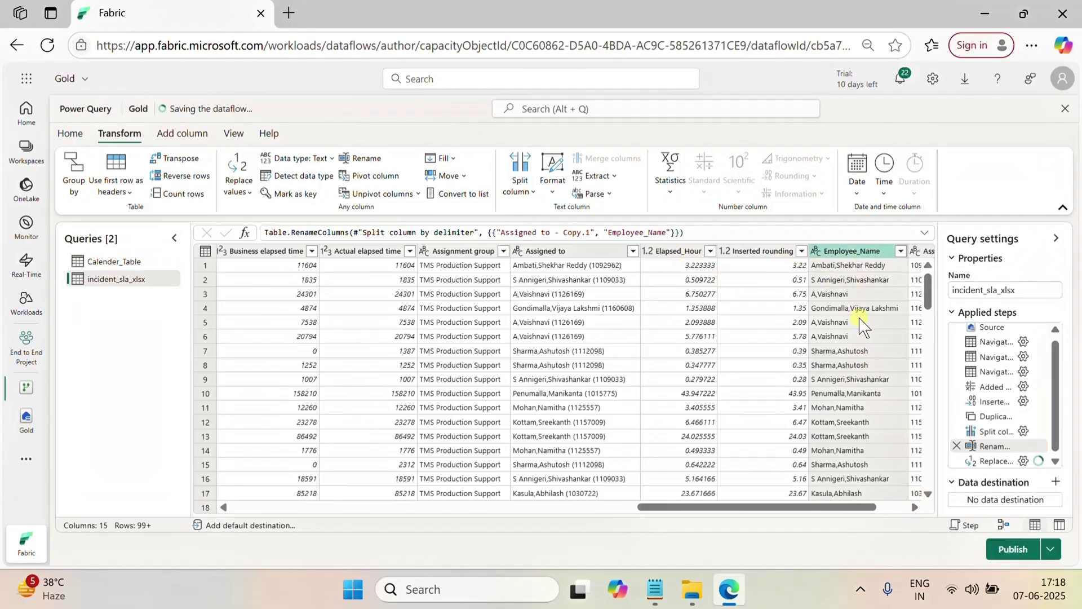
left_click(915, 506)
left_click(914, 507)
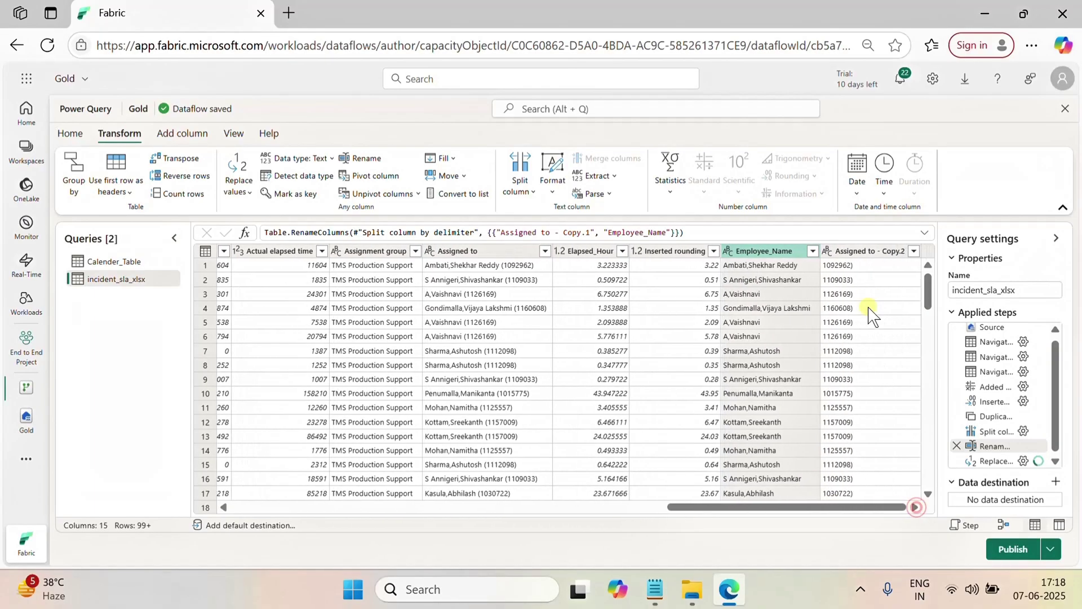
Step: Rename the Assigned to - Copy.2 column as Employee_ID after the replaced-value step and set its data type to Whole number
left_click(863, 258)
left_click(743, 360)
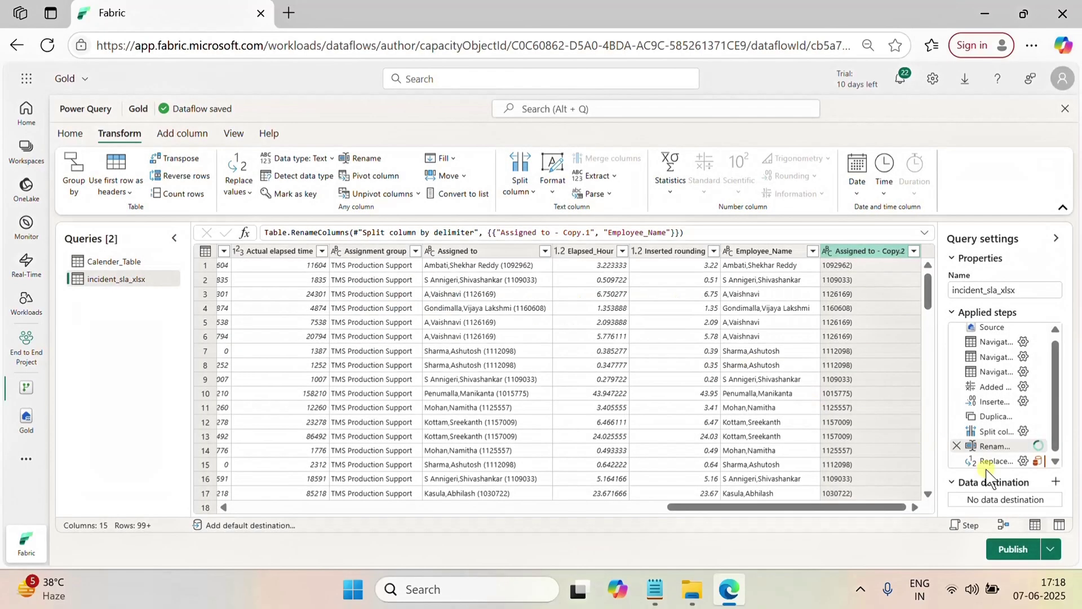
left_click(995, 461)
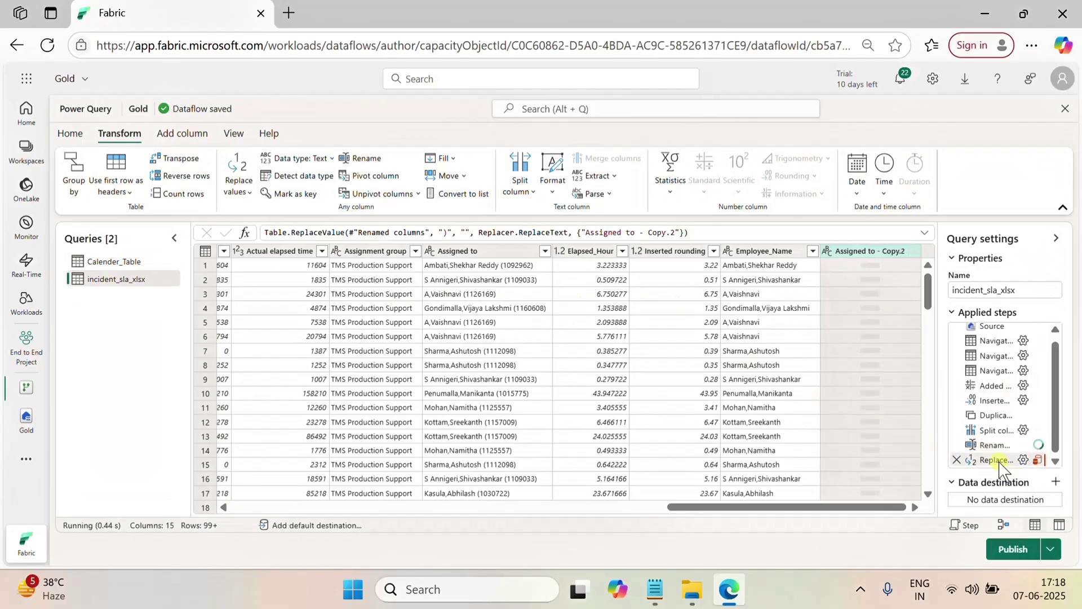
double_click(863, 252)
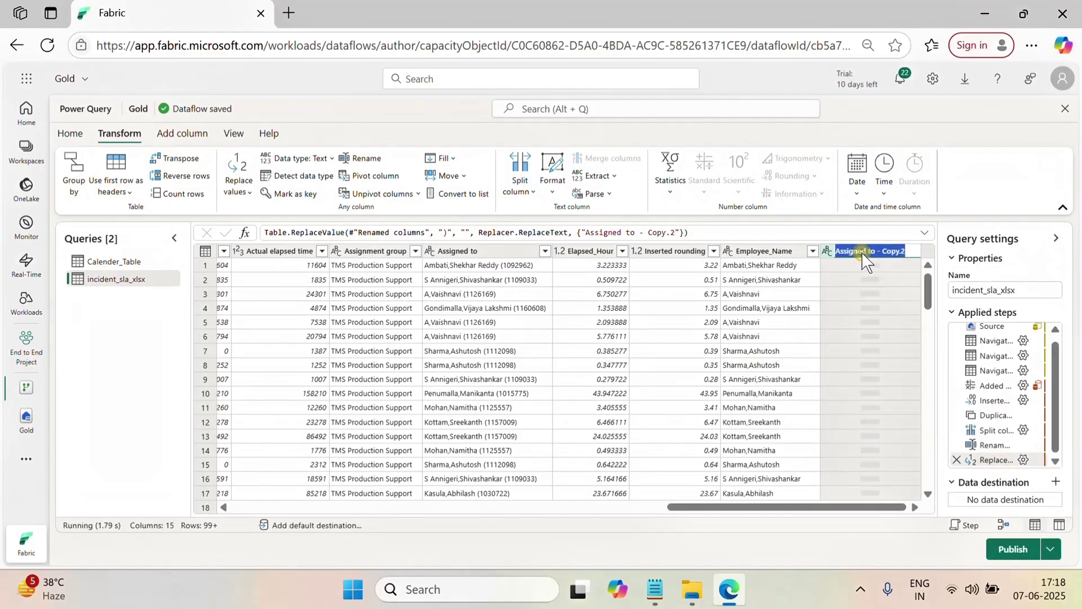
type("E")
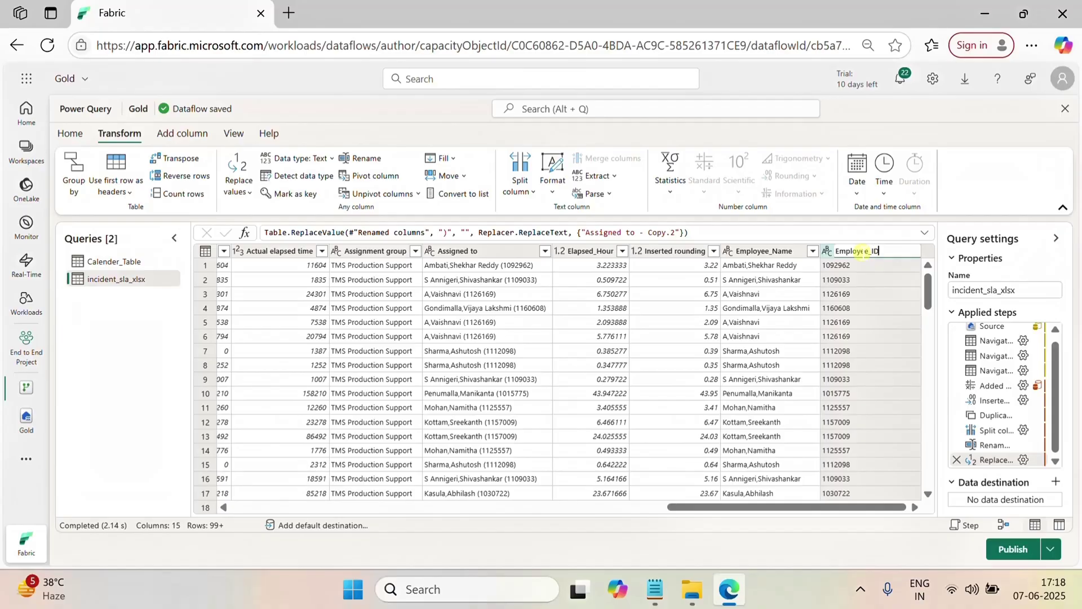
type("mployee_ID")
left_click(780, 251)
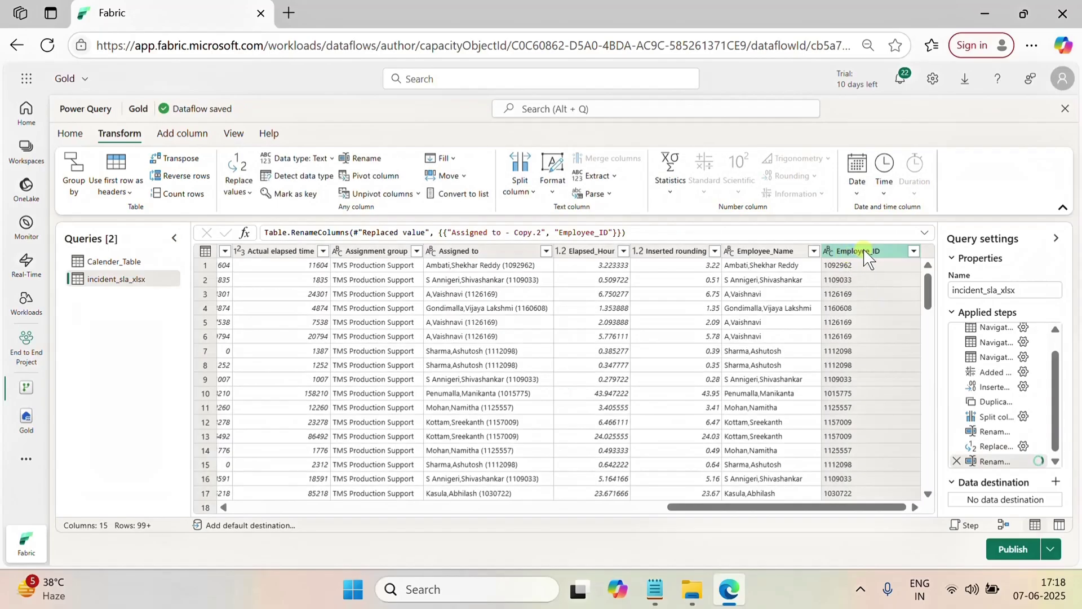
left_click(829, 251)
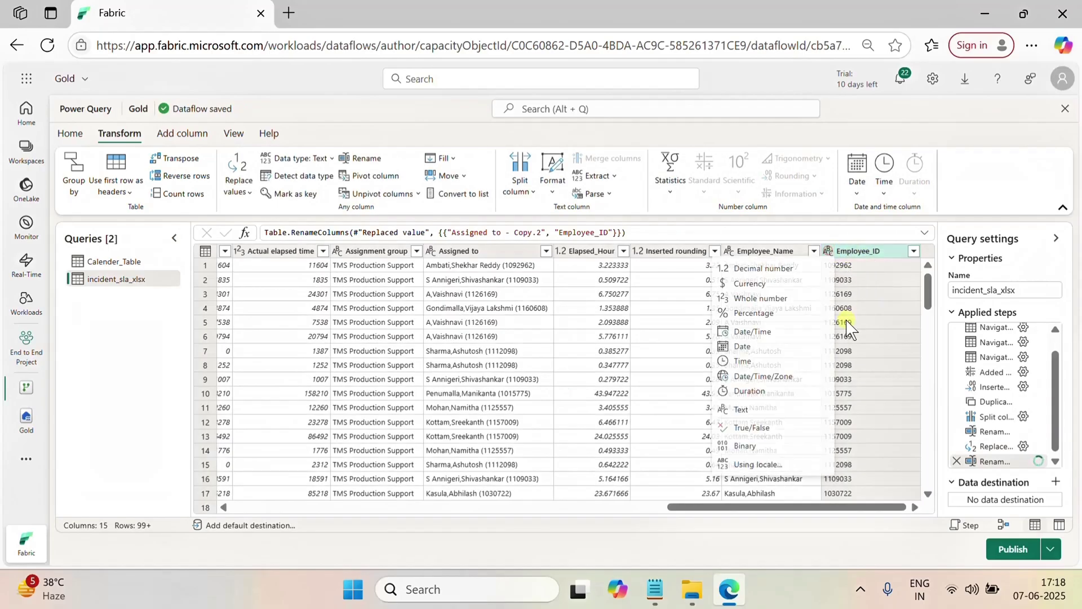
left_click(758, 300)
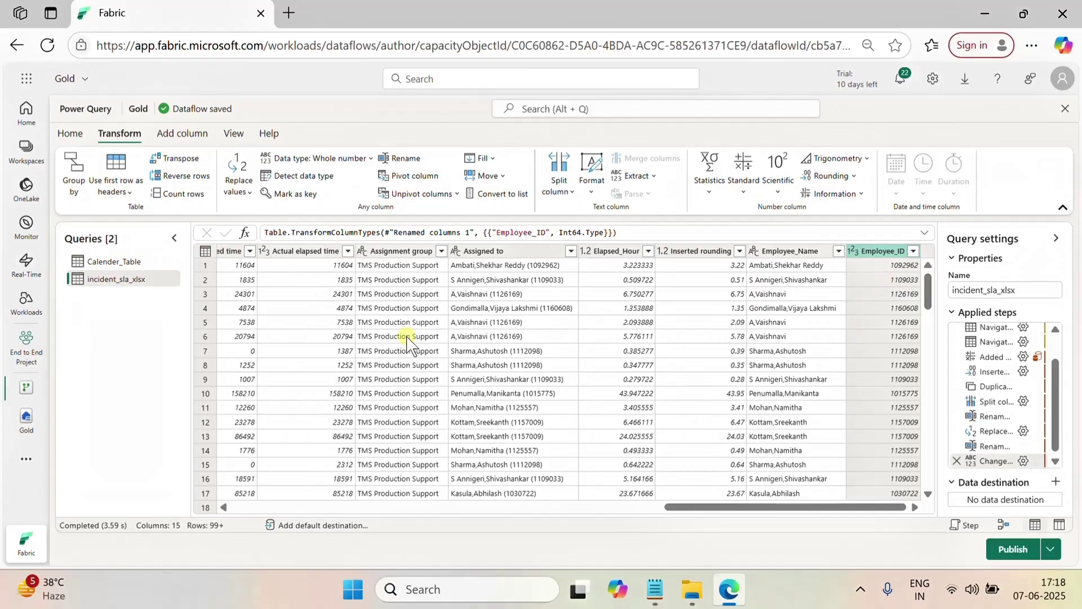
Step: Duplicate the Created column in the incident_sla_xlsx query and set the copy's data type to Date
left_click(113, 265)
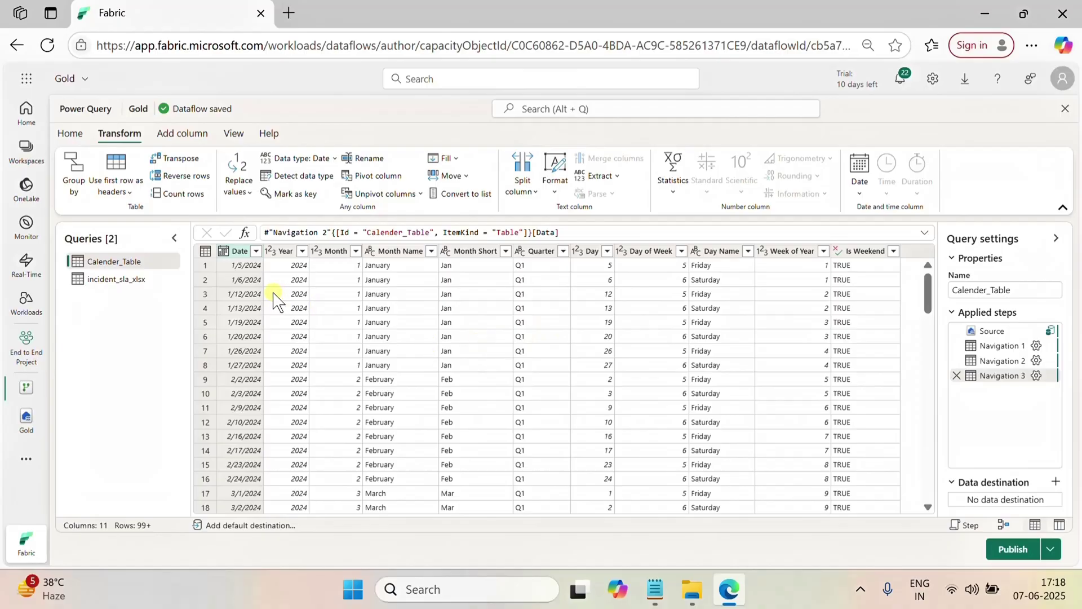
left_click(119, 280)
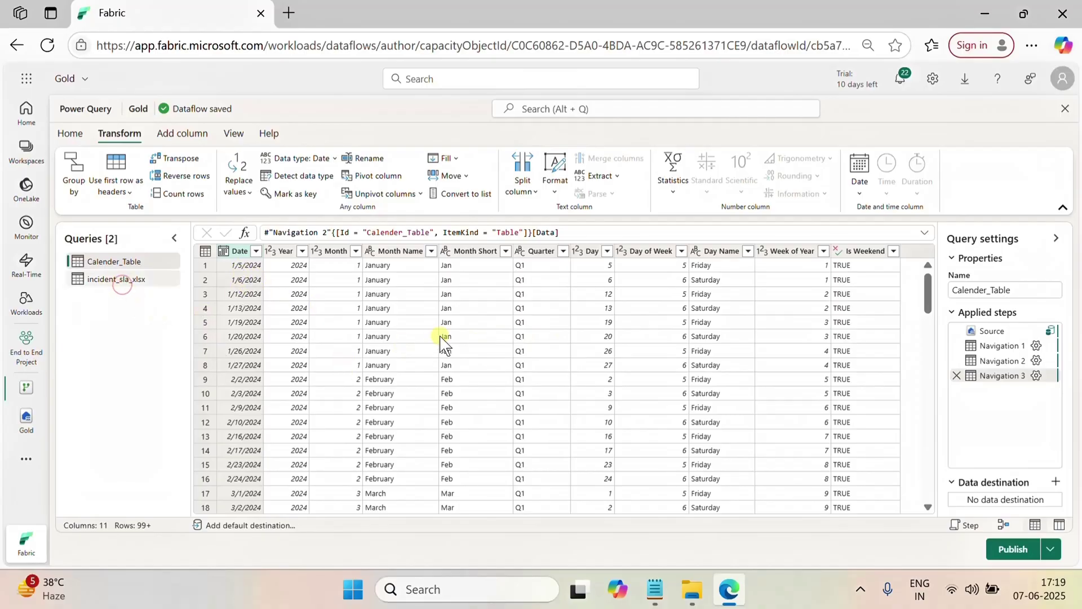
left_click_drag(434, 507, 648, 536)
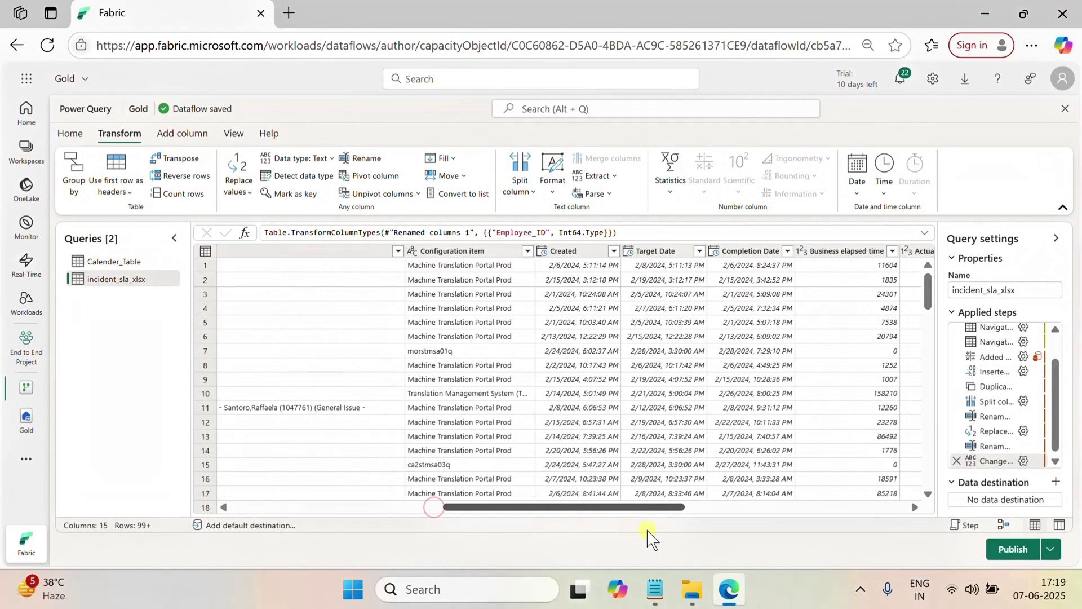
right_click(575, 254)
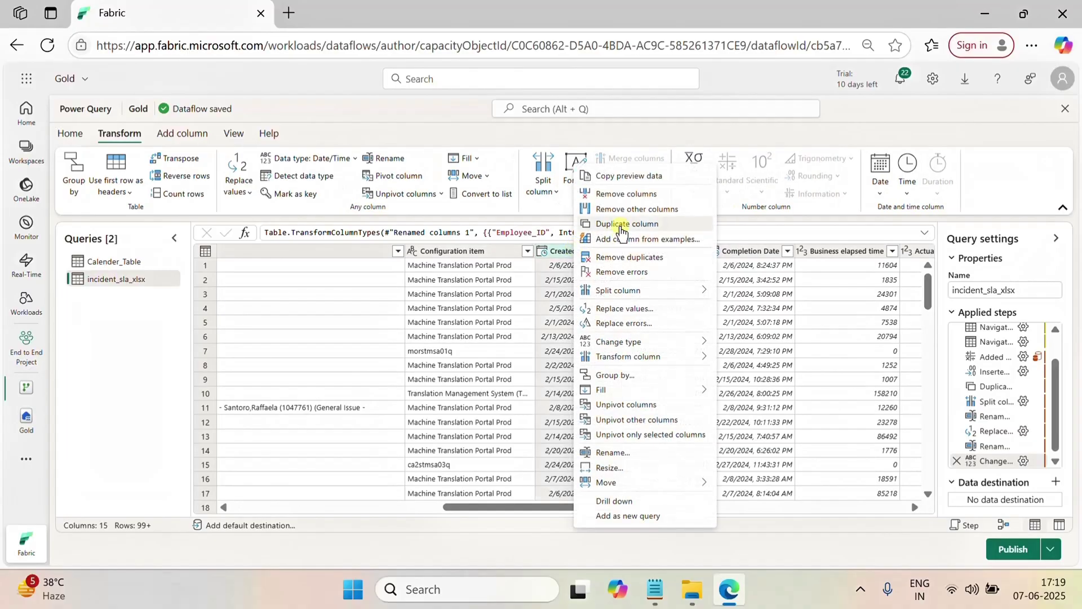
left_click(620, 225)
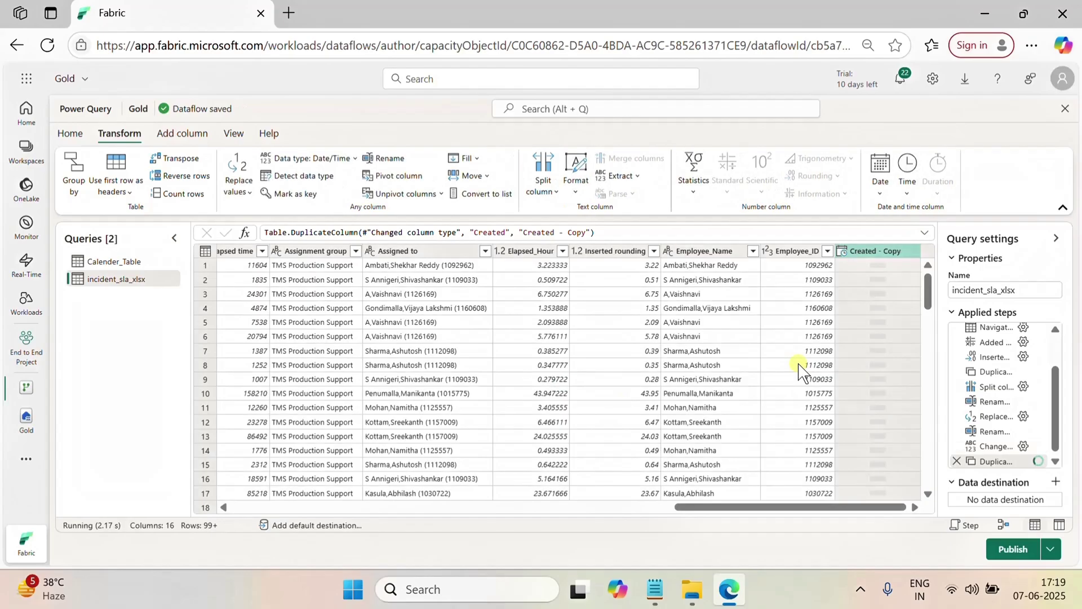
left_click(842, 251)
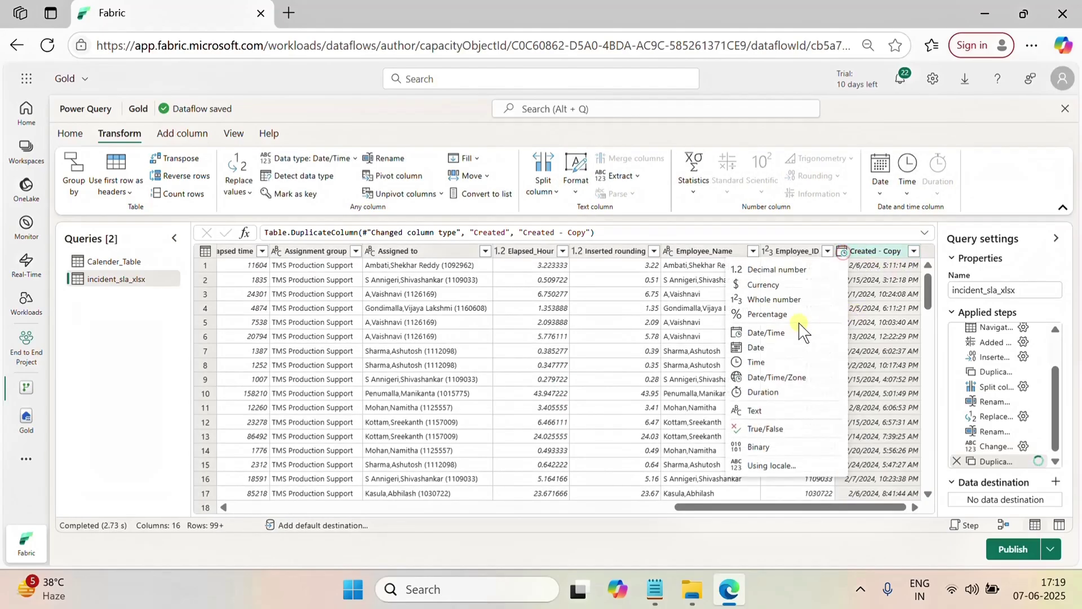
left_click(756, 347)
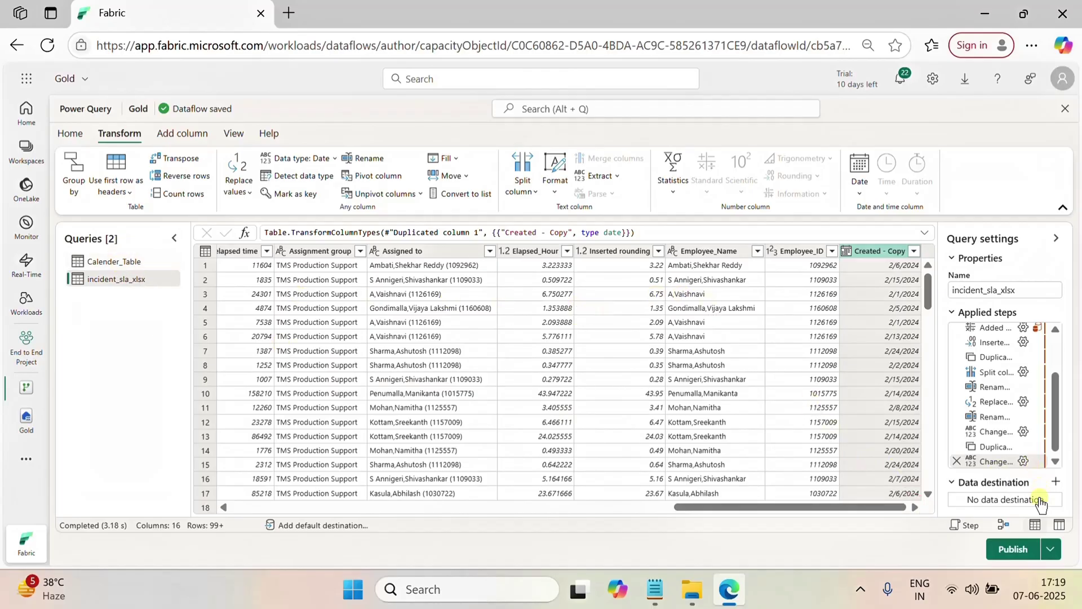
Step: Set the incident_sla_xlsx query's destination to a new table incident_sla in the End to End Project's Gold lakehouse, keeping automatic settings
left_click(1053, 483)
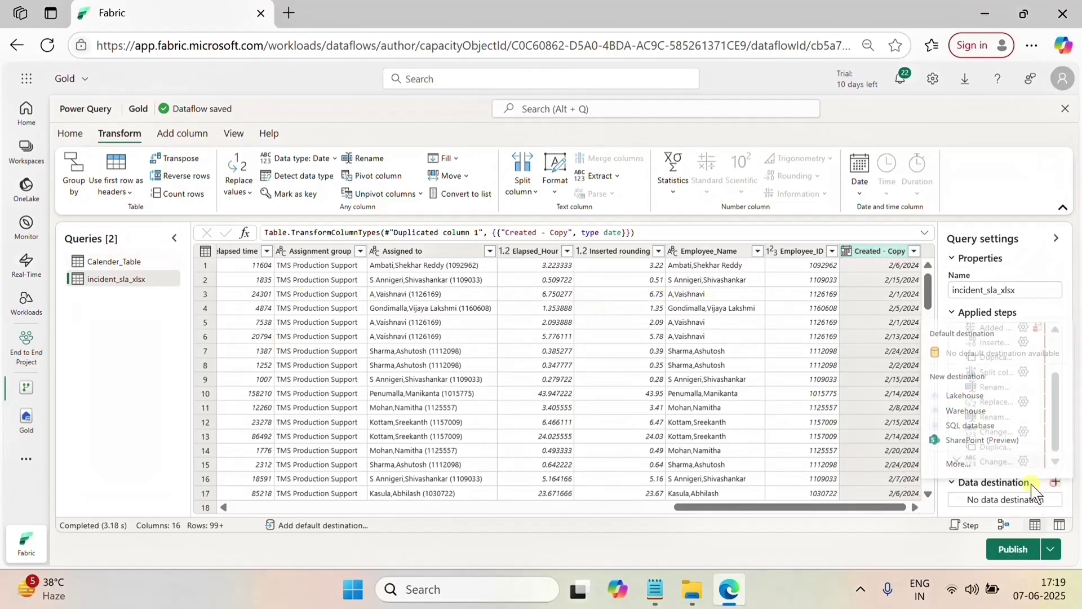
left_click(978, 399)
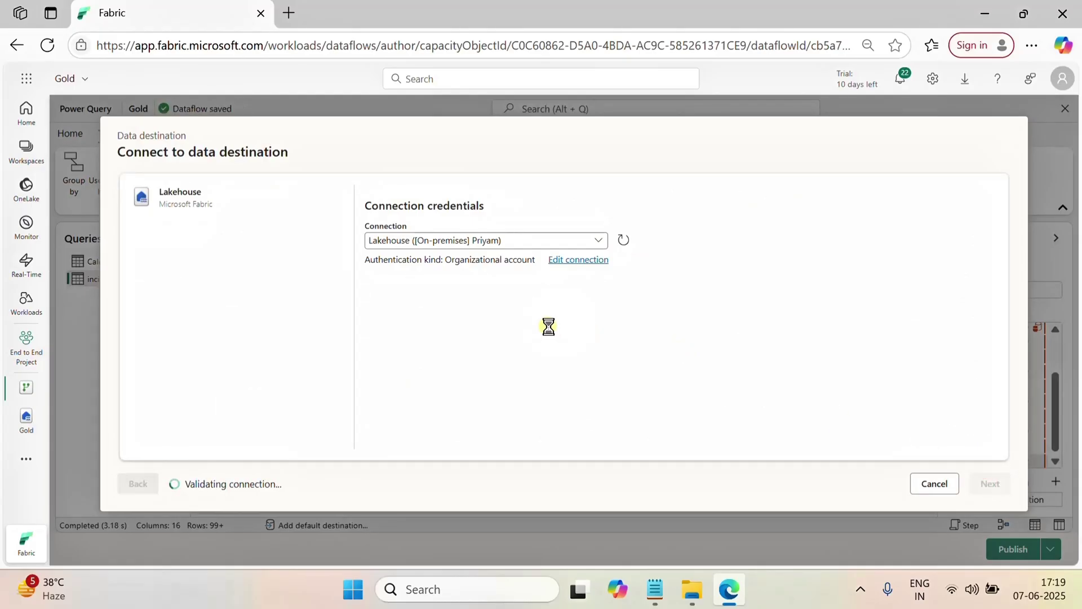
left_click(147, 286)
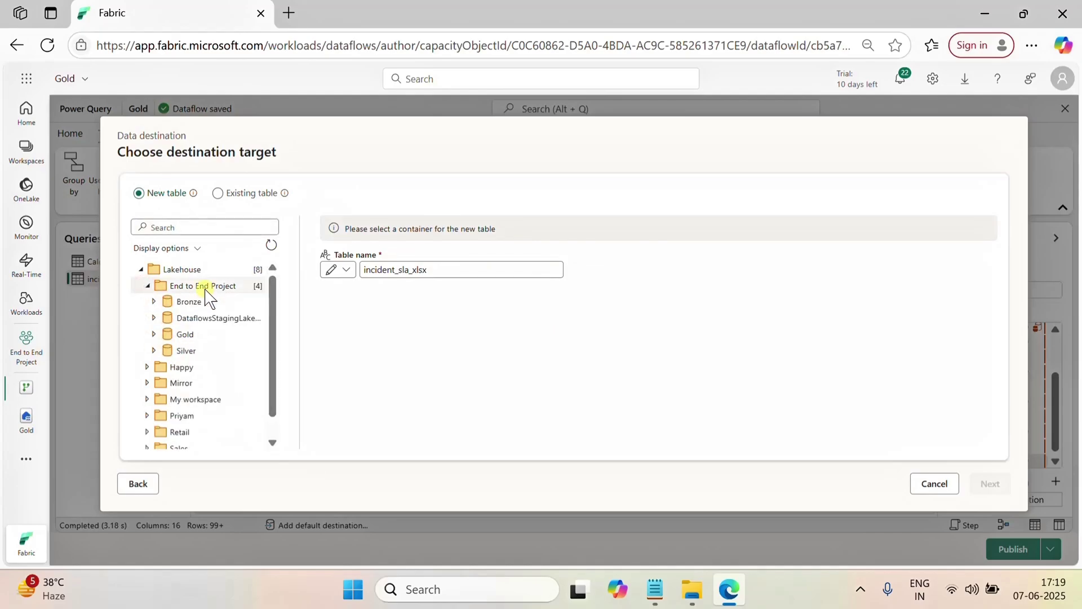
left_click(187, 335)
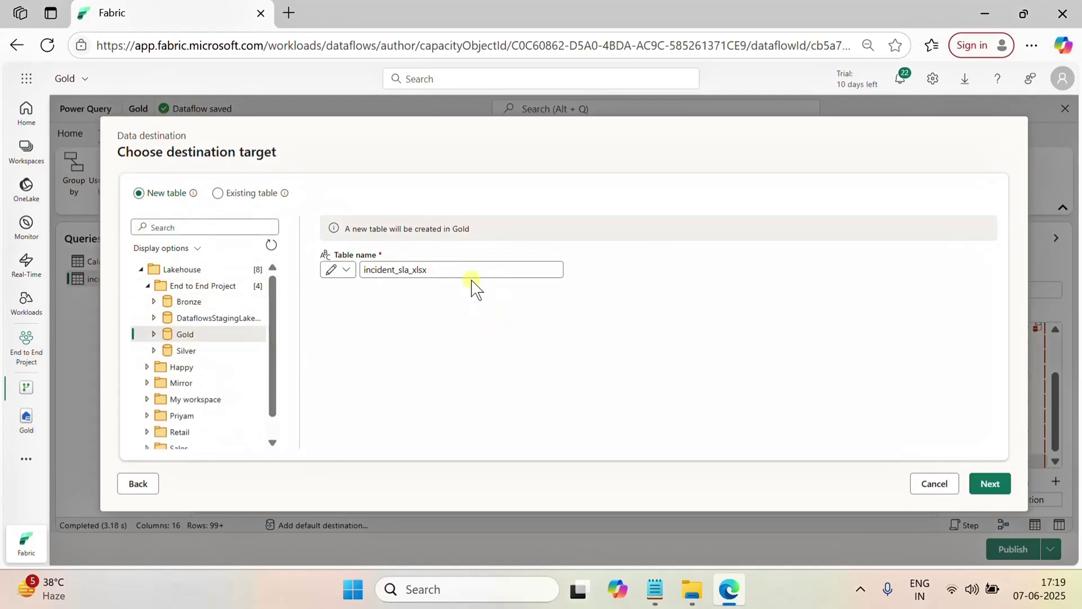
left_click(446, 271)
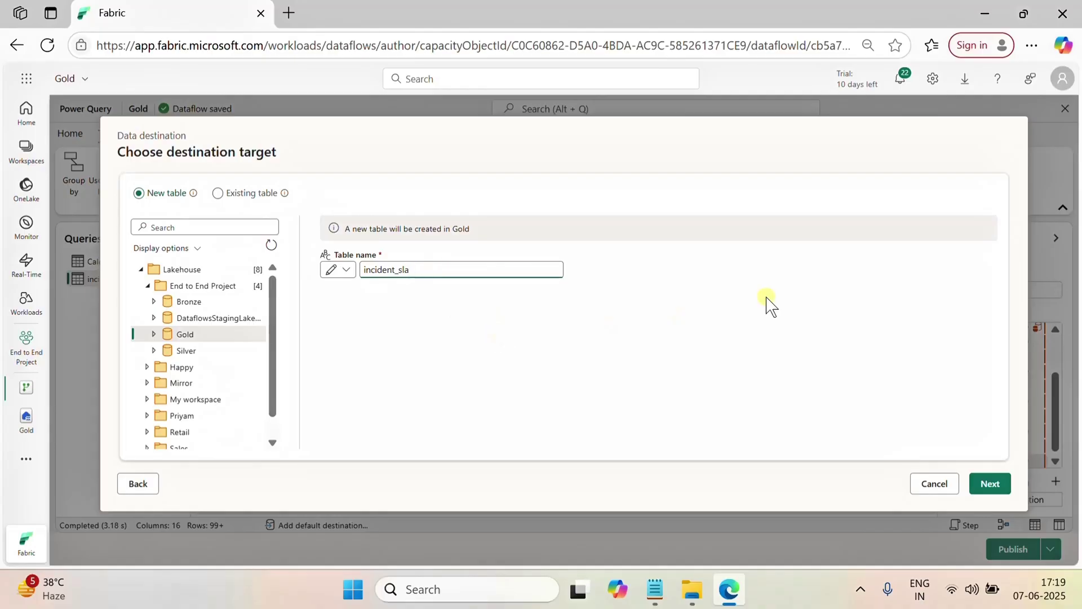
left_click(990, 484)
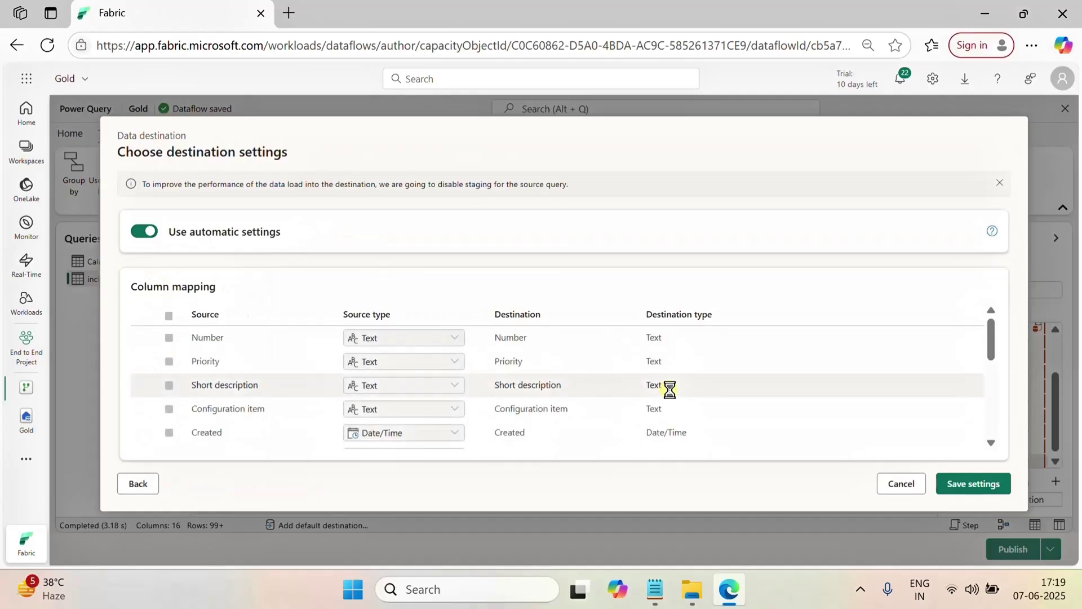
scroll(476, 369, "down", 10)
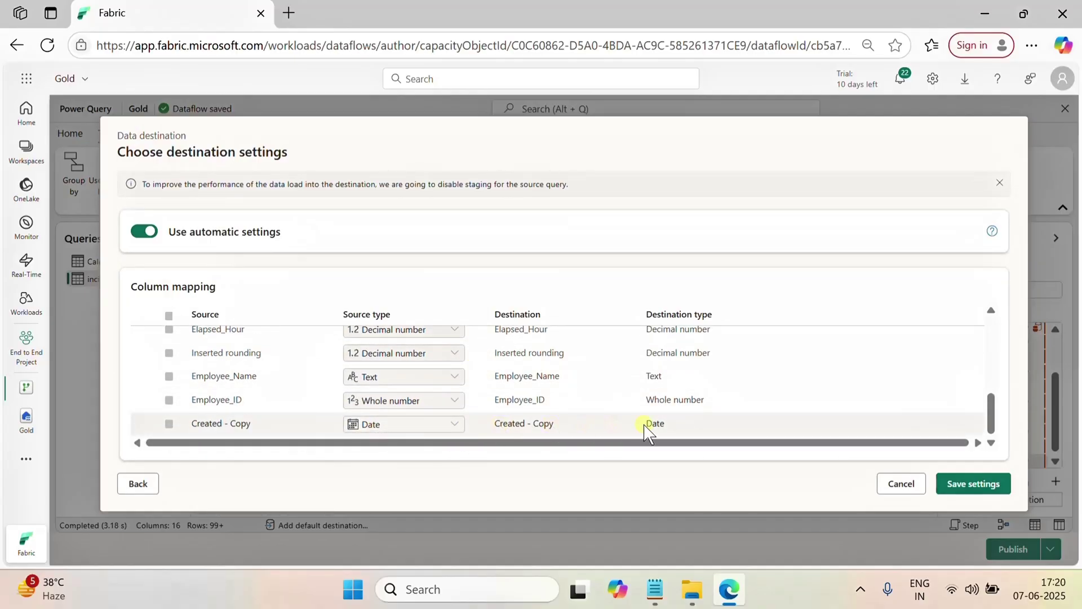
left_click(973, 486)
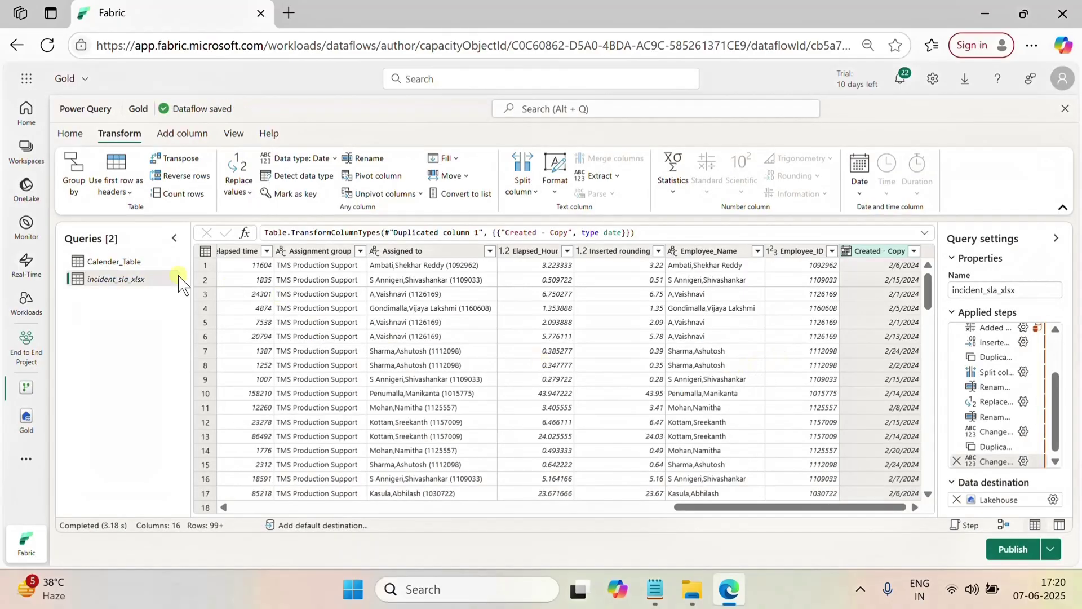
Step: Send the Calender_Table query to a new Calender_Table in the Gold lakehouse with automatic settings, and publish the dataflow
left_click(115, 261)
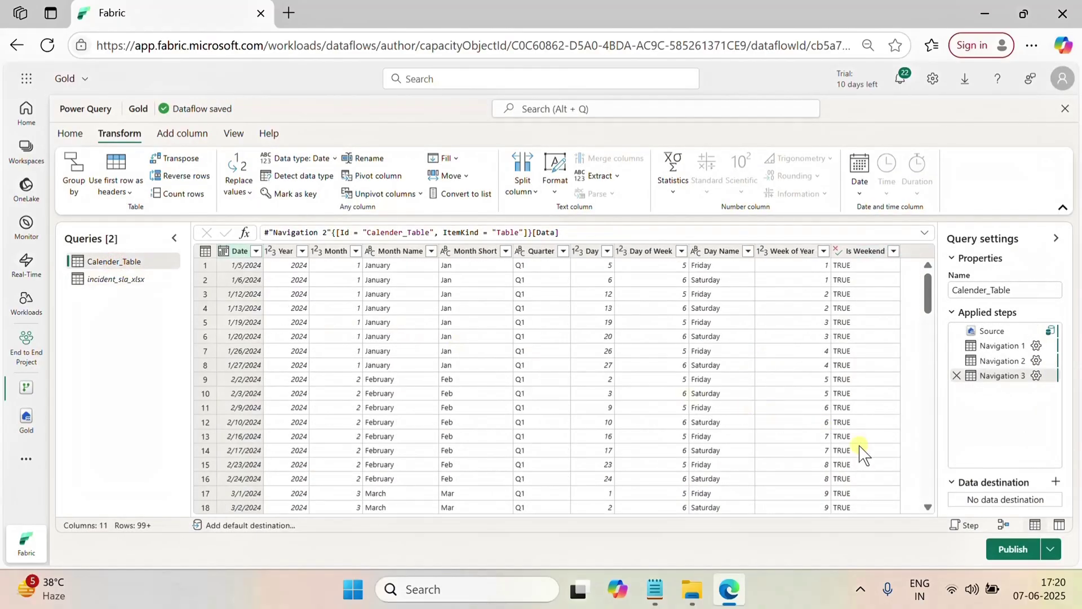
left_click(1056, 483)
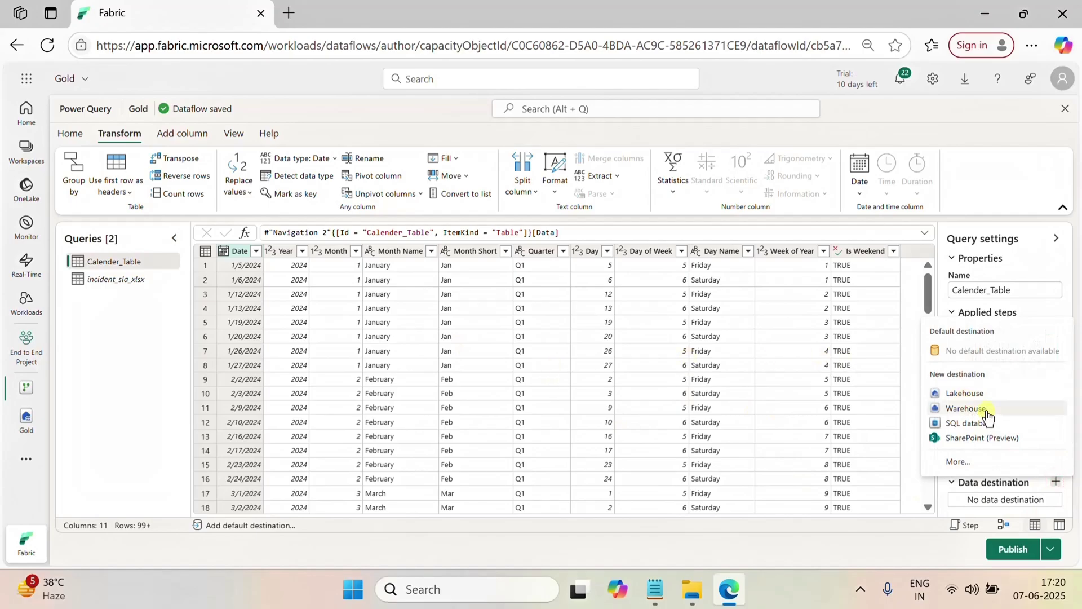
left_click(965, 394)
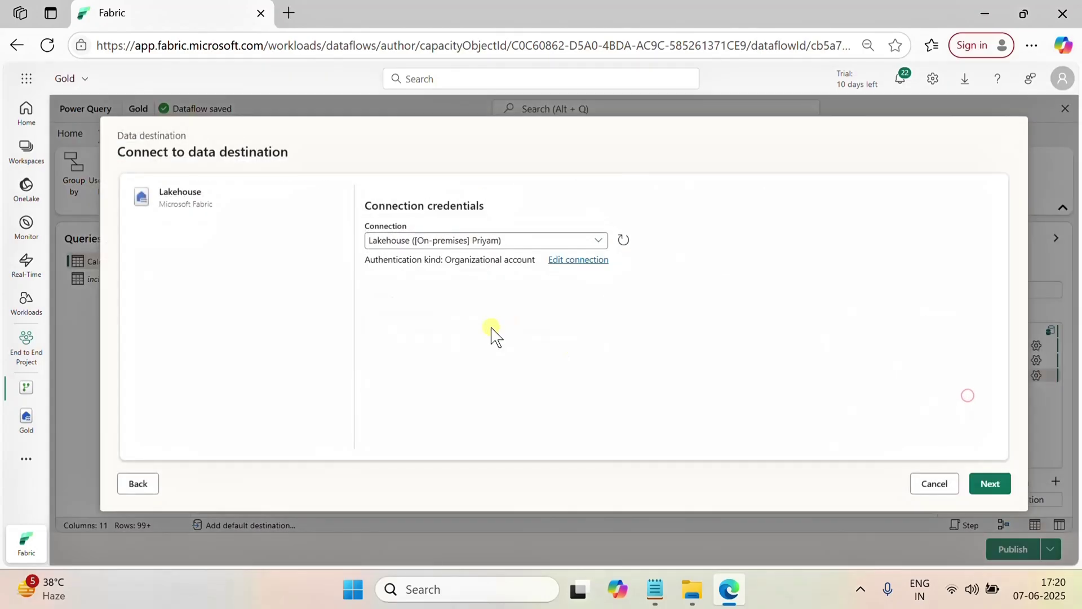
left_click(990, 483)
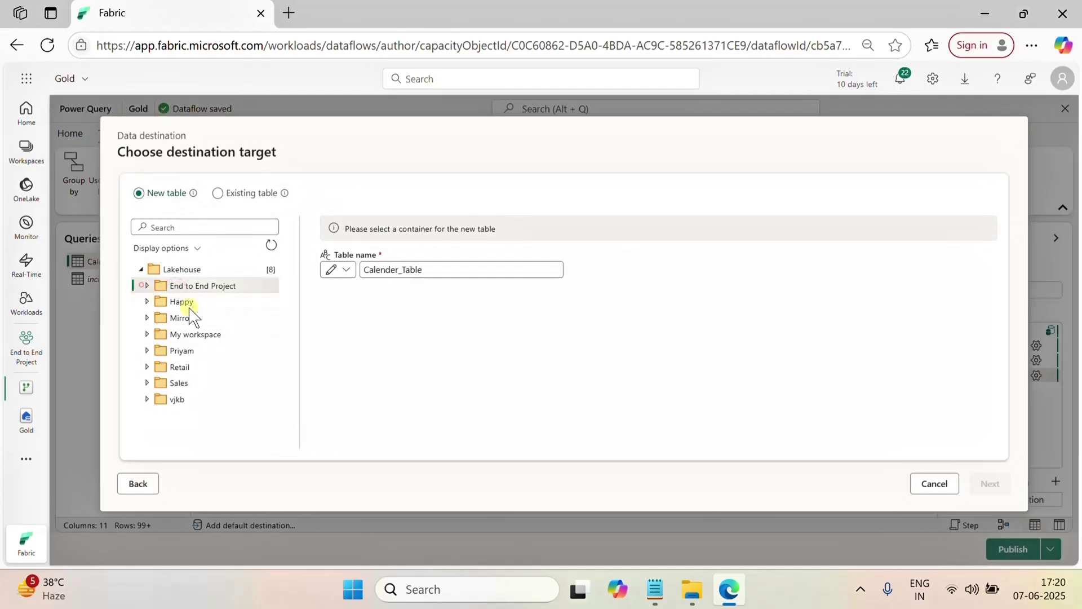
left_click(146, 287)
left_click(146, 287)
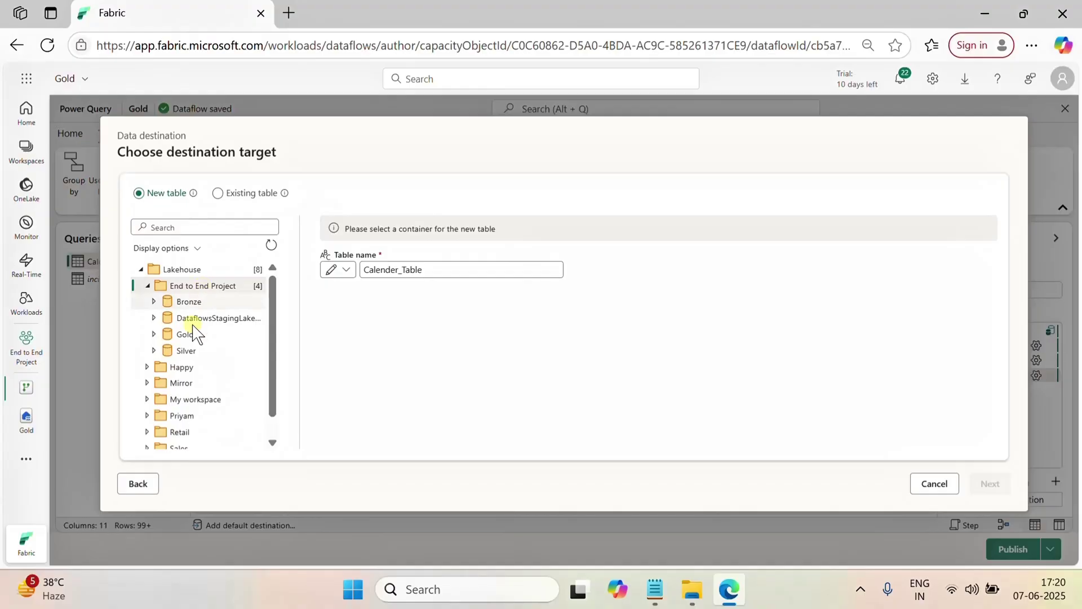
left_click(186, 334)
left_click(990, 483)
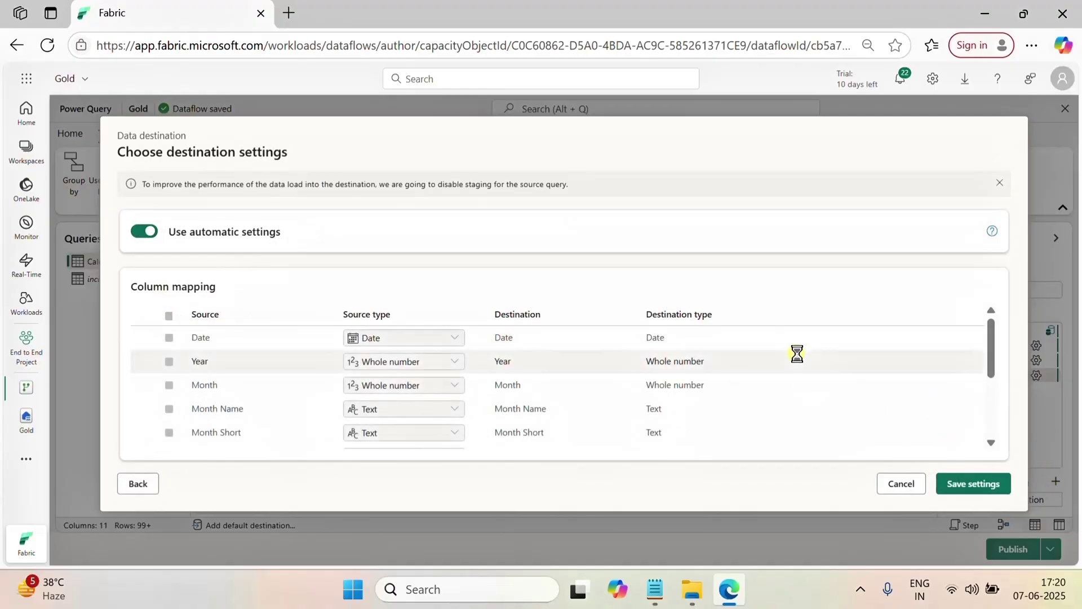
scroll(743, 369, "down", 3)
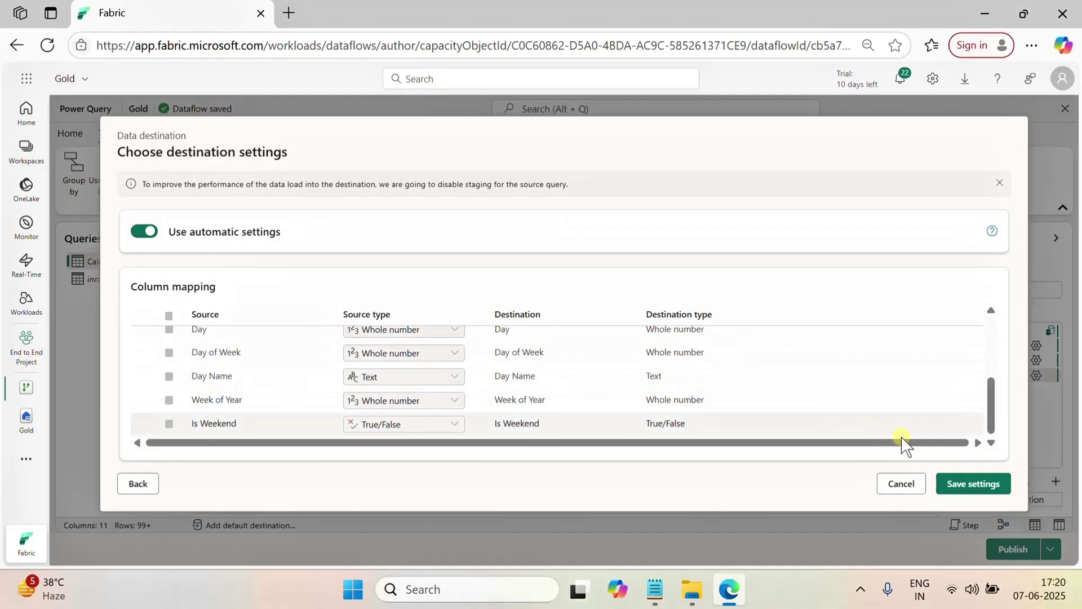
left_click(972, 483)
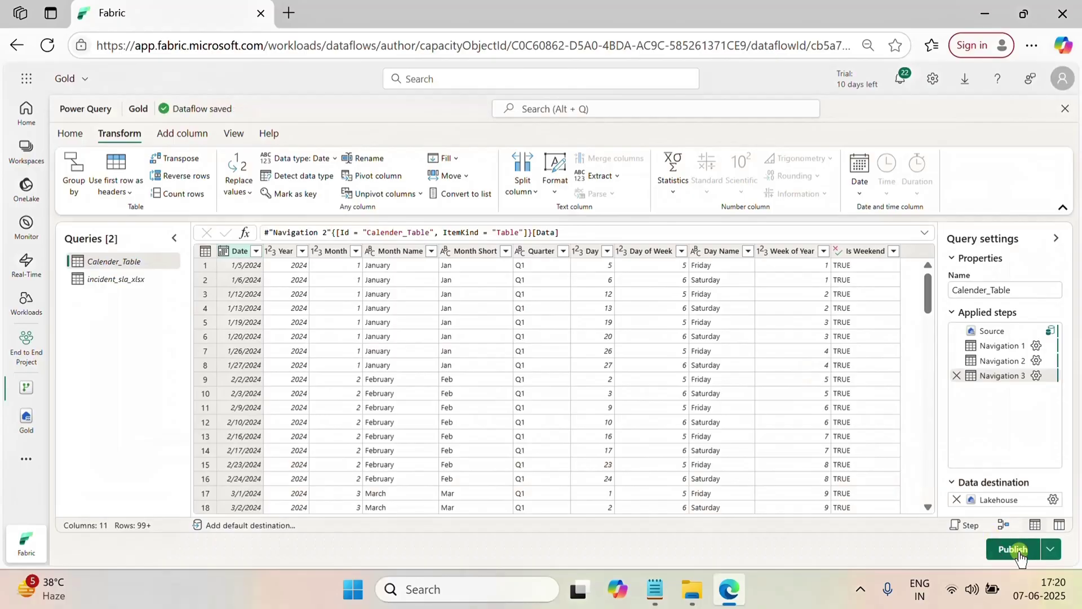
left_click(1012, 555)
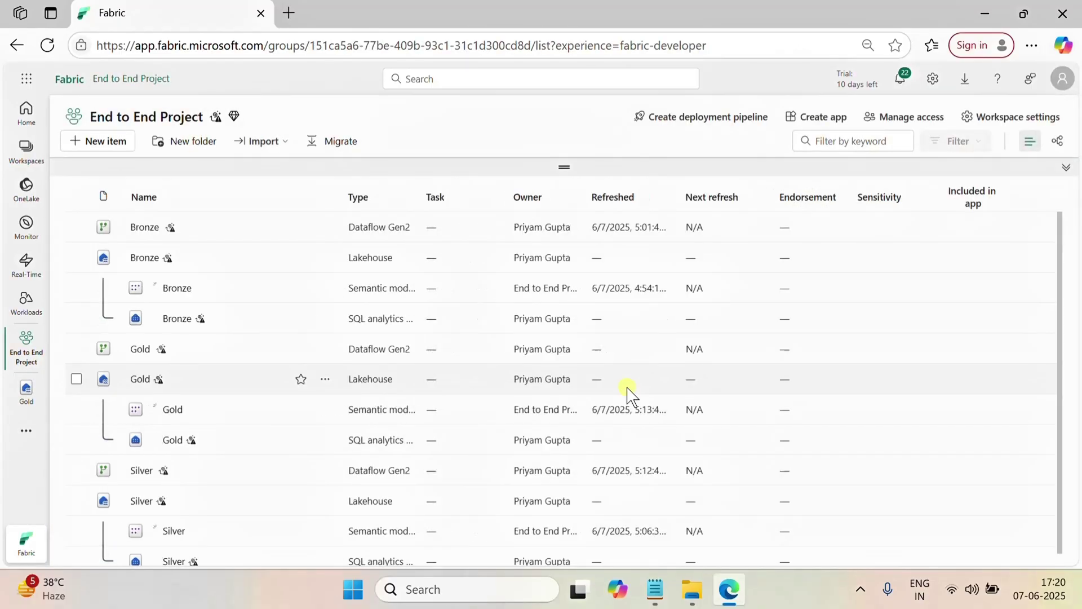
Step: Open the Gold lakehouse from the workspace, refresh its table list and preview Calender_Table
scroll(454, 454, "down", 1)
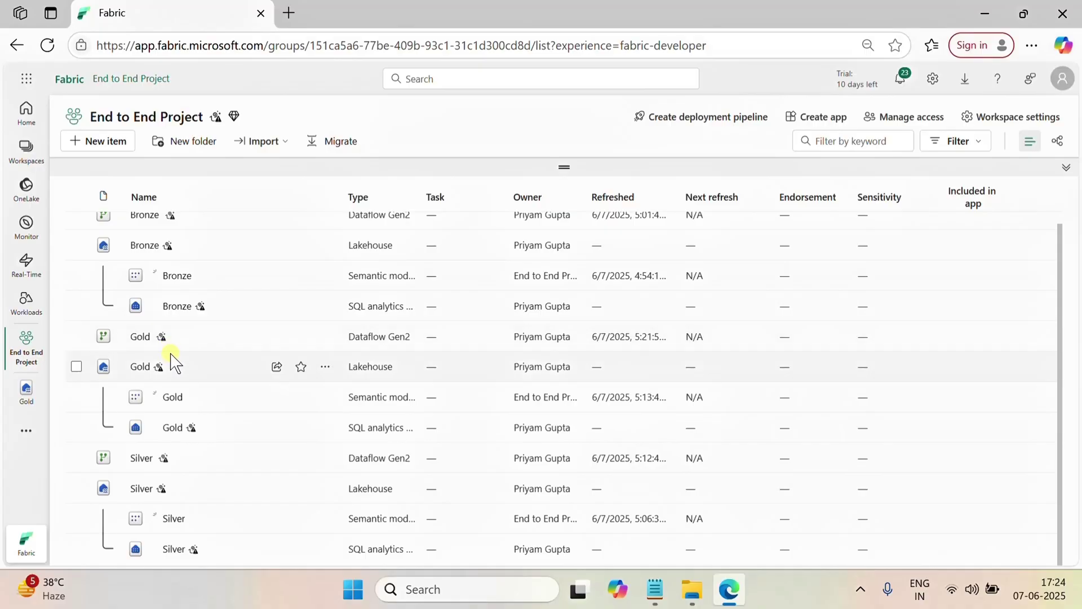
left_click(141, 367)
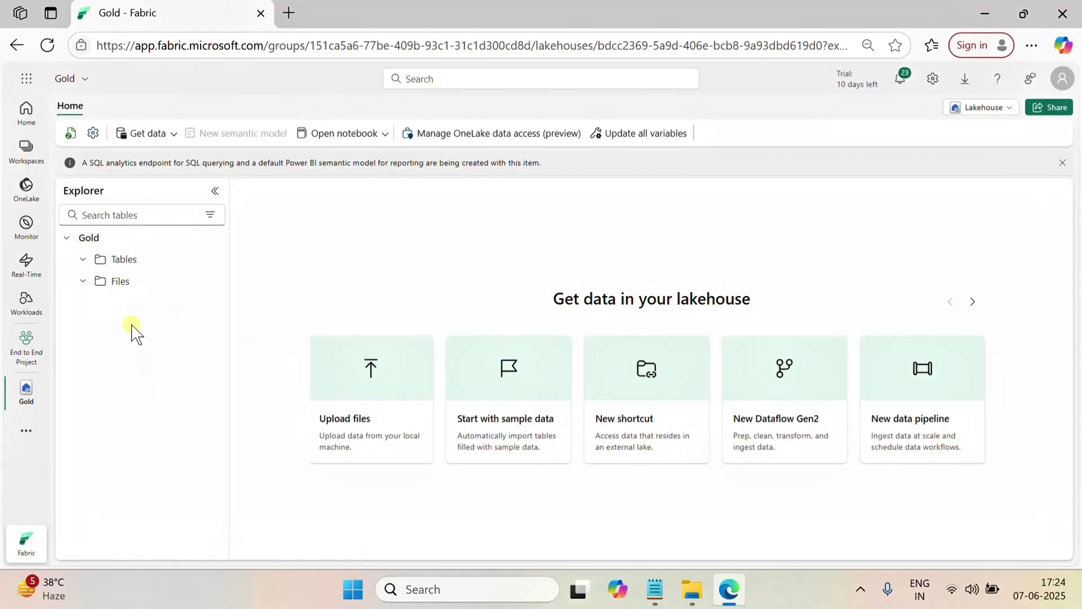
left_click(71, 135)
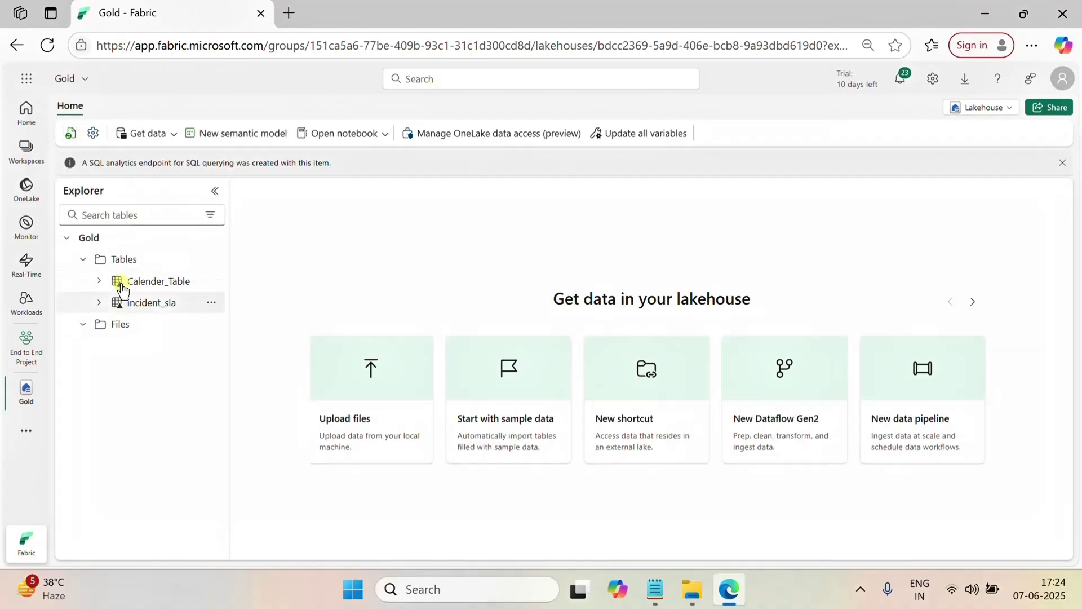
left_click(147, 282)
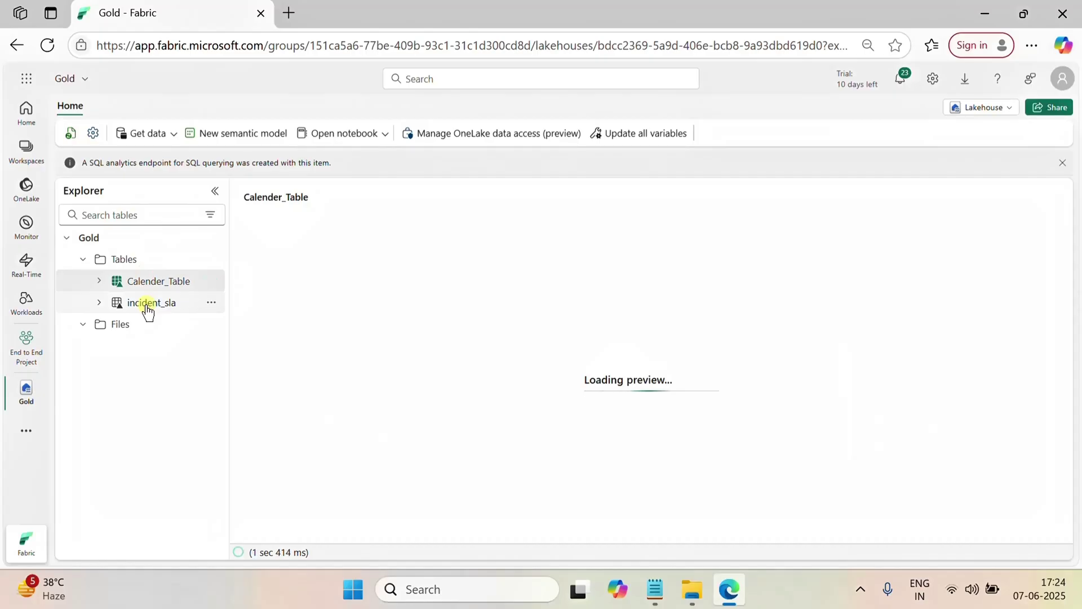
Step: Preview the incident_sla table in the Gold lakehouse, checking it against Calender_Table
left_click(148, 305)
left_click(150, 281)
left_click(149, 303)
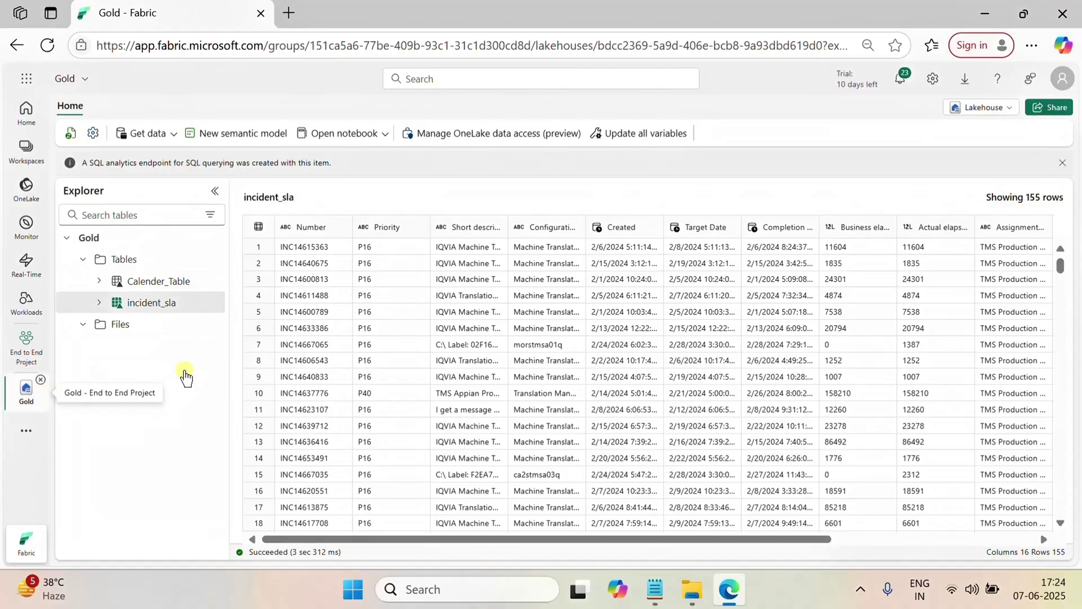
Step: Switch the Gold lakehouse to its SQL analytics endpoint and open the model layouts
left_click(997, 109)
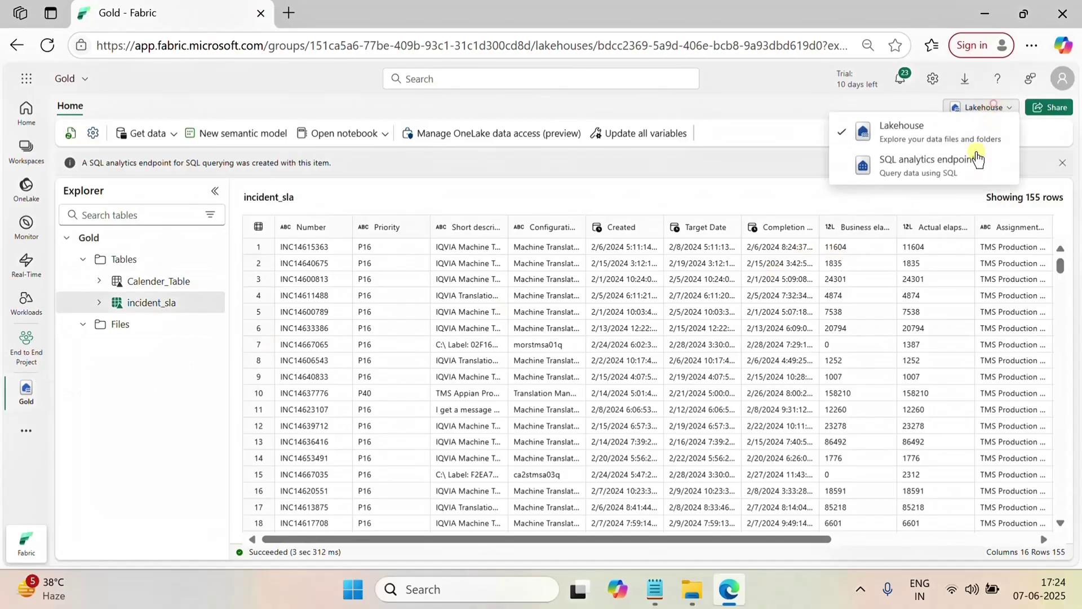
left_click(896, 157)
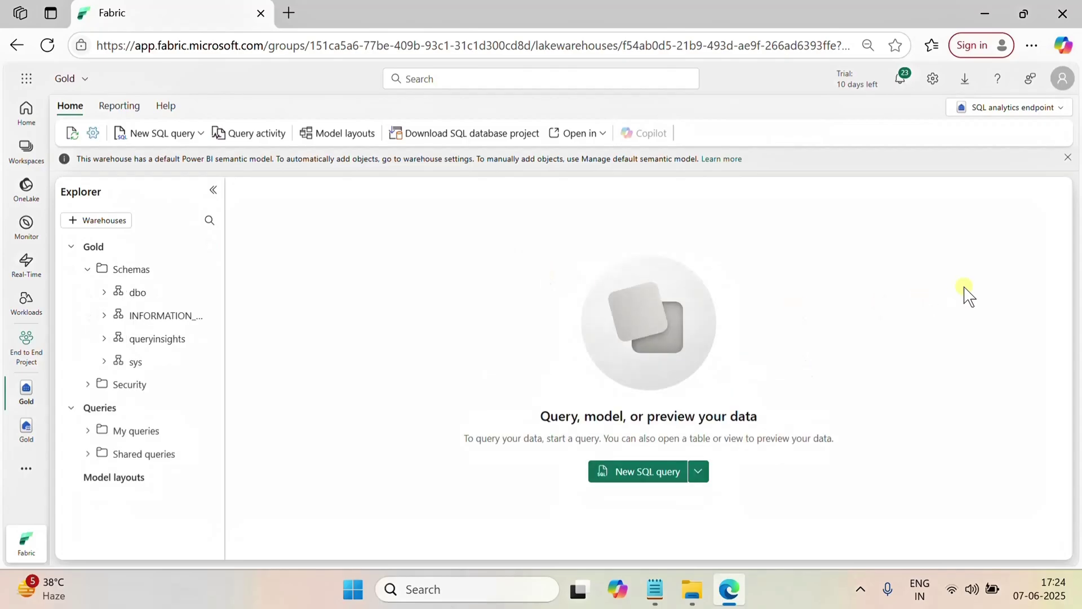
left_click(1013, 111)
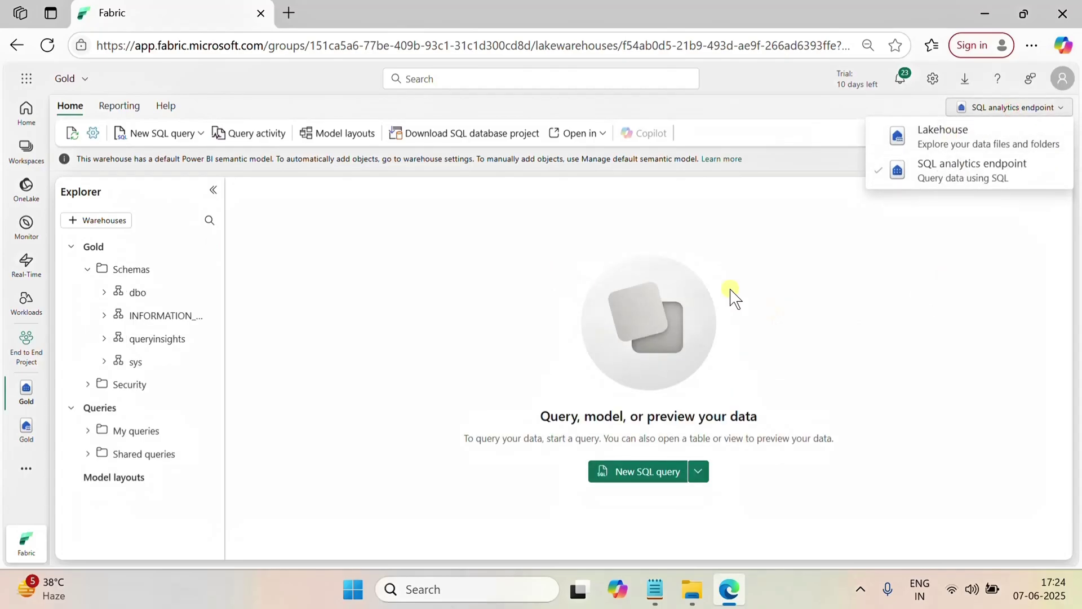
left_click(357, 232)
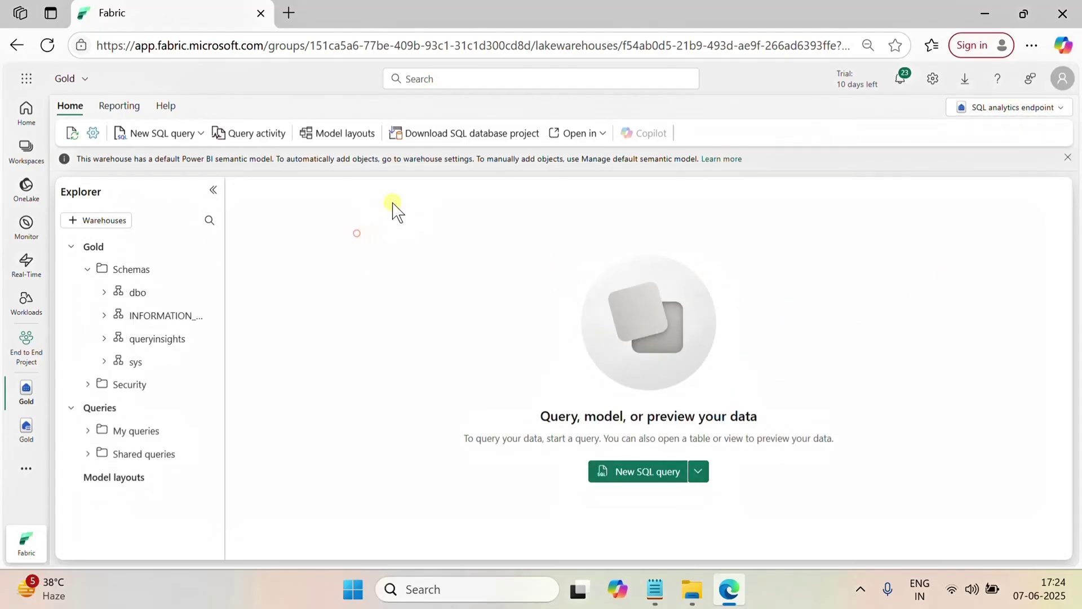
left_click(337, 141)
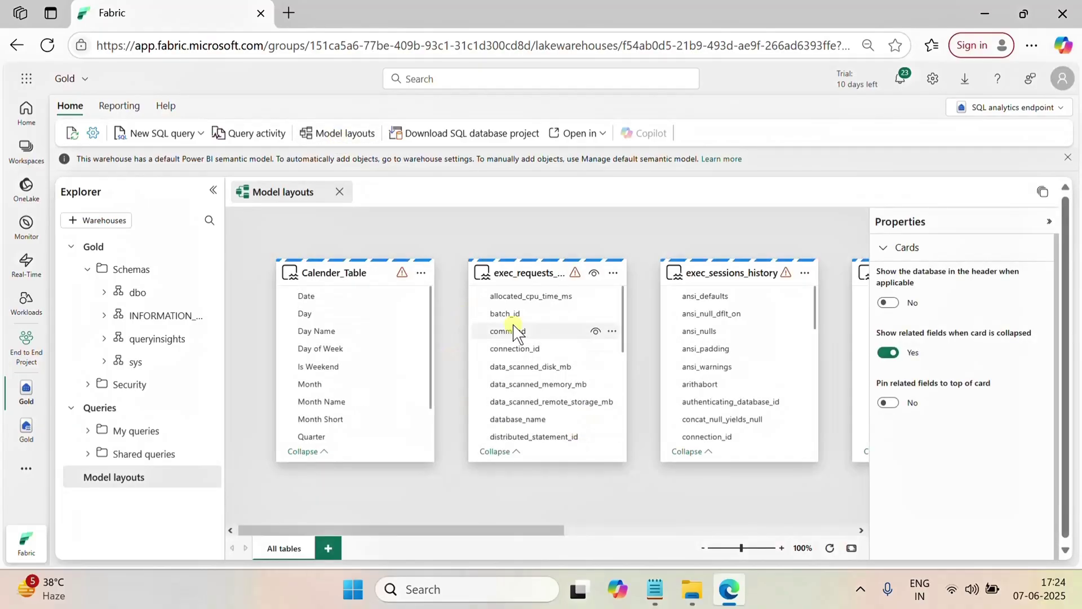
Step: Hide the exec_requests_history, exec_sessions_history and frequently_run_queries tables in report view
left_click(613, 274)
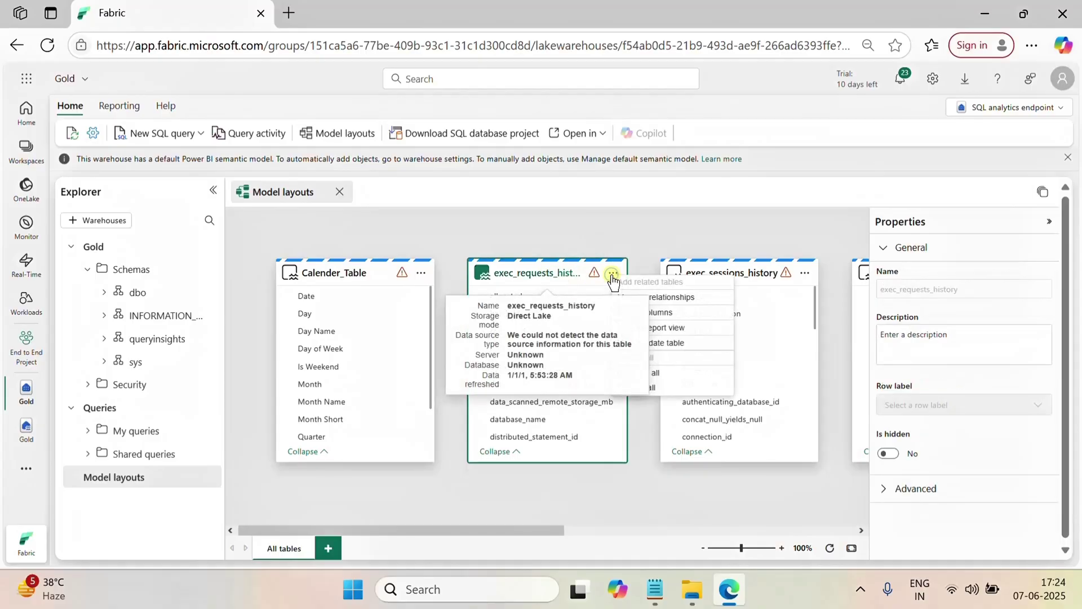
left_click(641, 328)
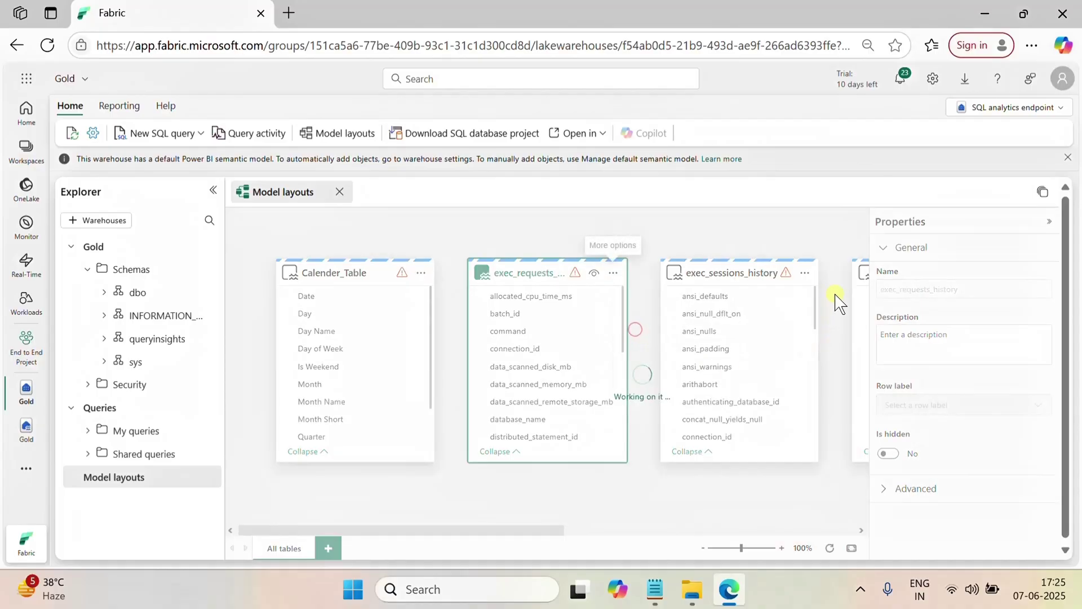
left_click(806, 274)
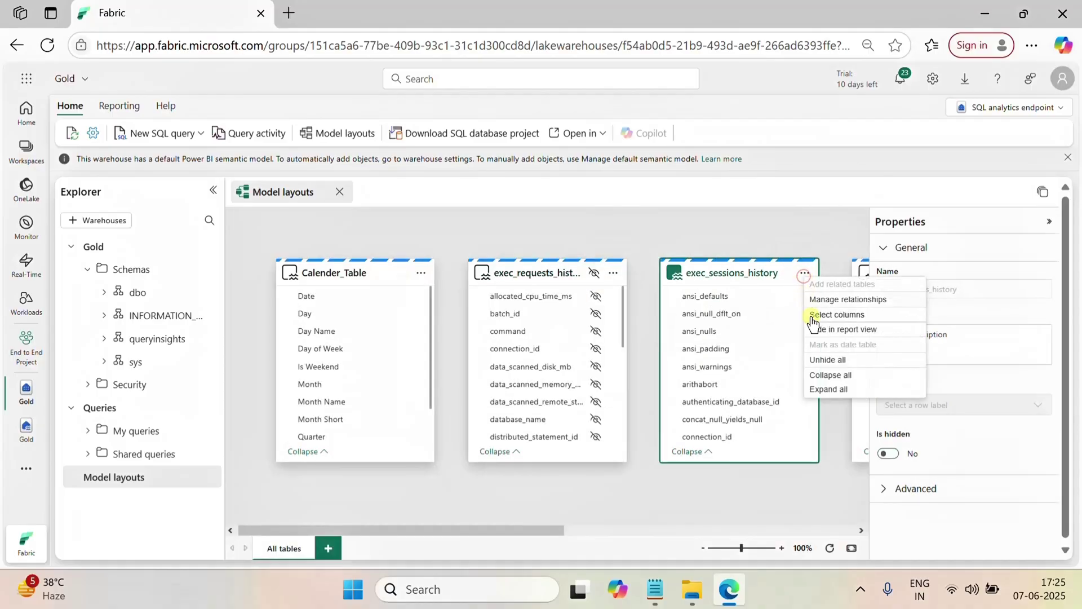
left_click(839, 330)
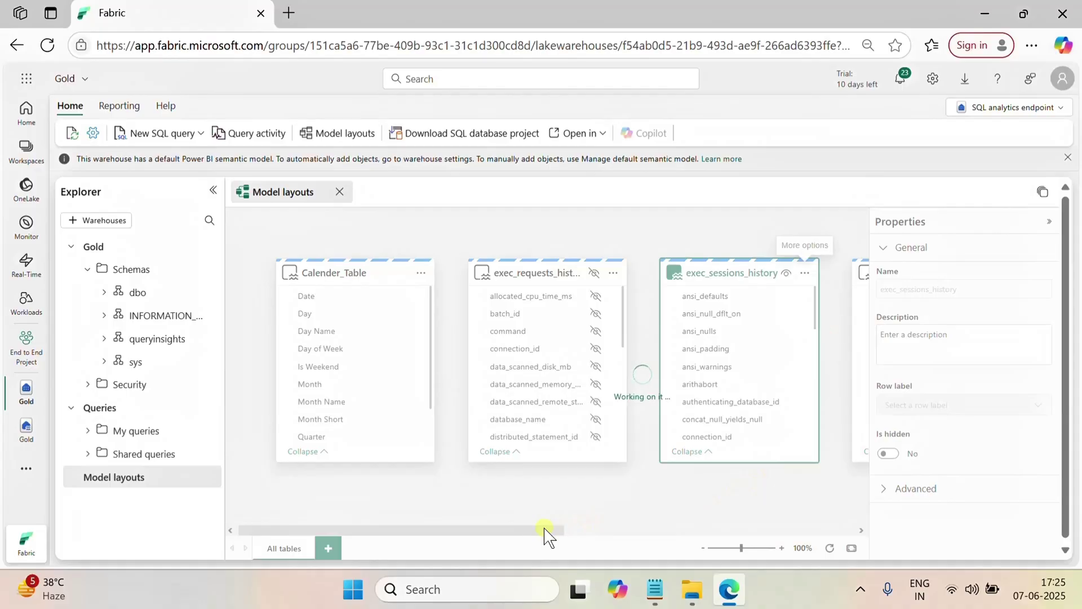
left_click_drag(546, 531, 735, 532)
left_click(634, 274)
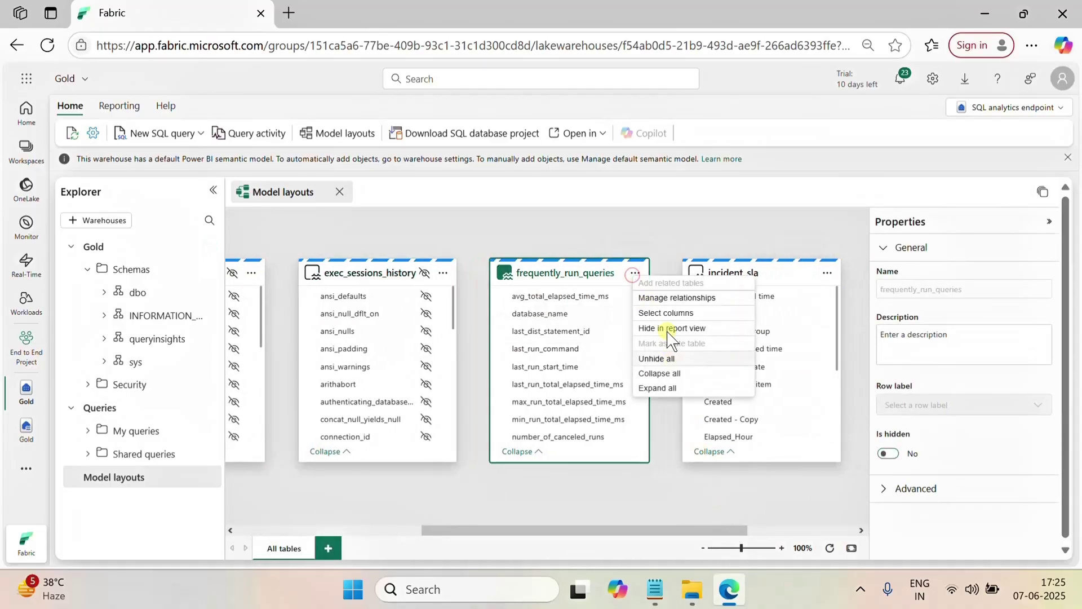
left_click(669, 329)
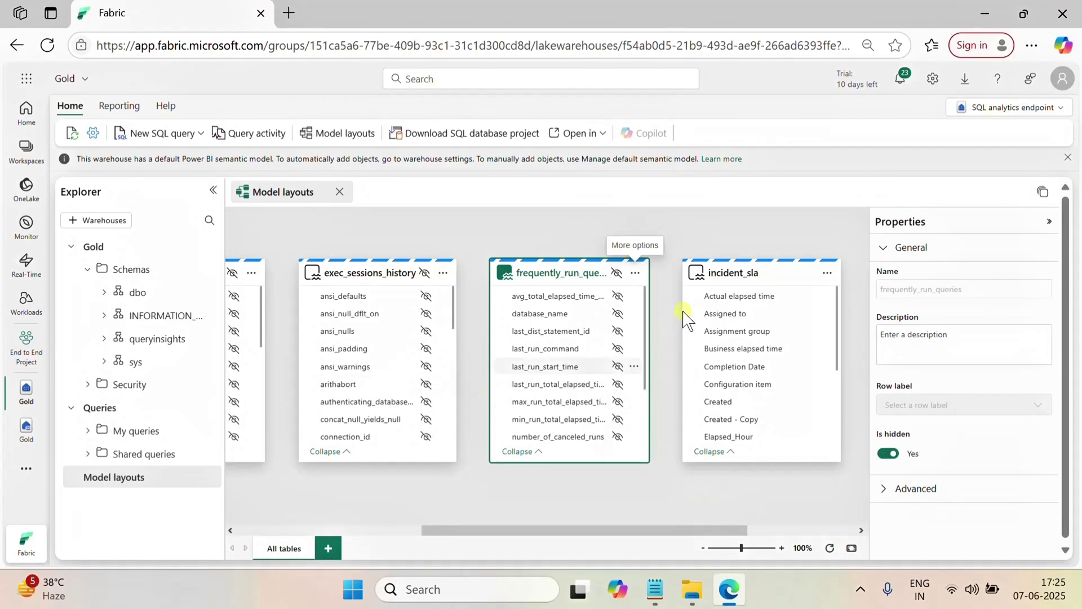
Step: Move the incident_sla and Calender_Table cards below the other tables, and hide long_running_queries in report view
left_click(702, 548)
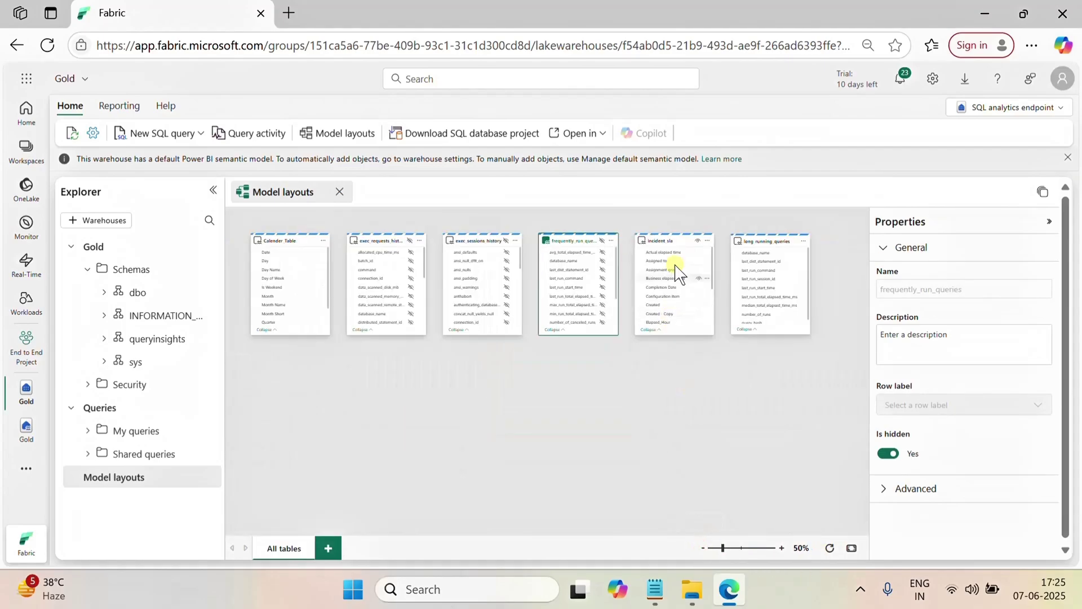
left_click_drag(666, 242, 418, 398)
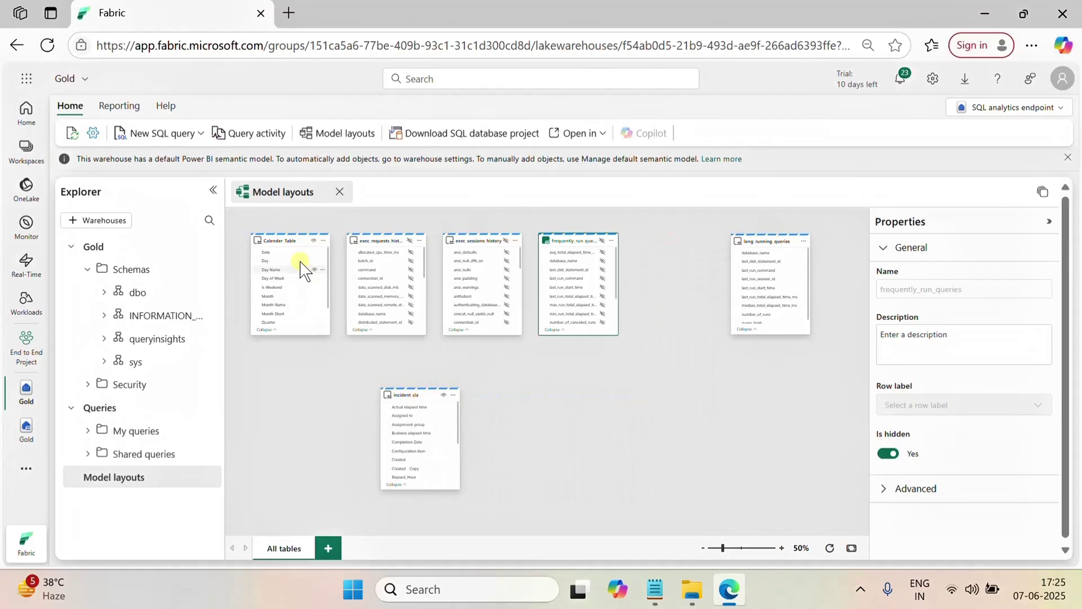
left_click_drag(278, 241, 548, 401)
left_click(800, 296)
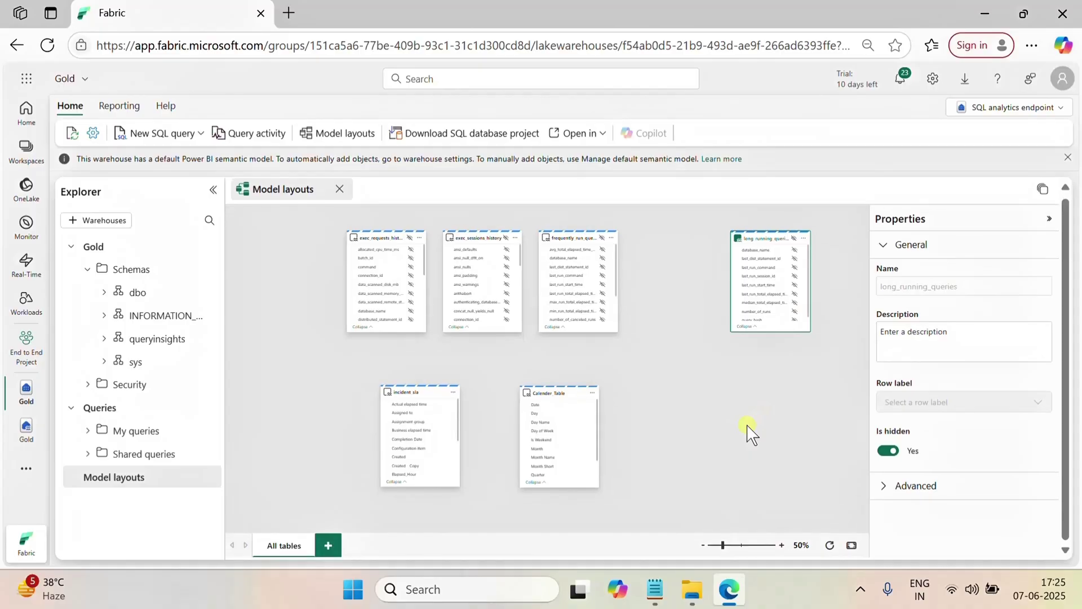
Step: Create an active many-to-one, single-direction relationship from incident_sla's Created - Copy to Calender_Table's Date, and space the two cards farther apart
left_click(783, 545)
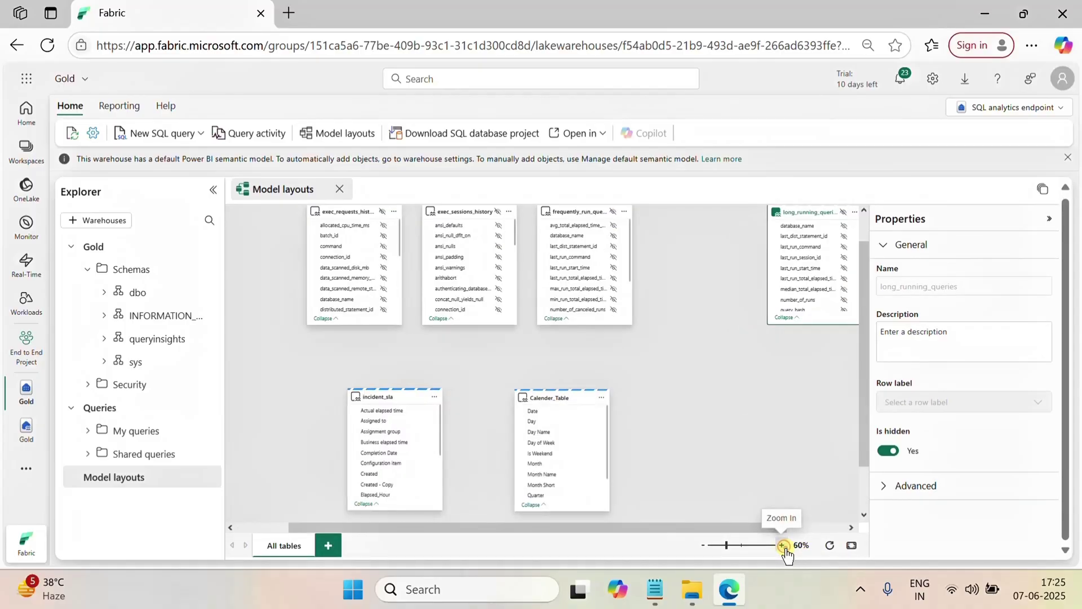
left_click(783, 545)
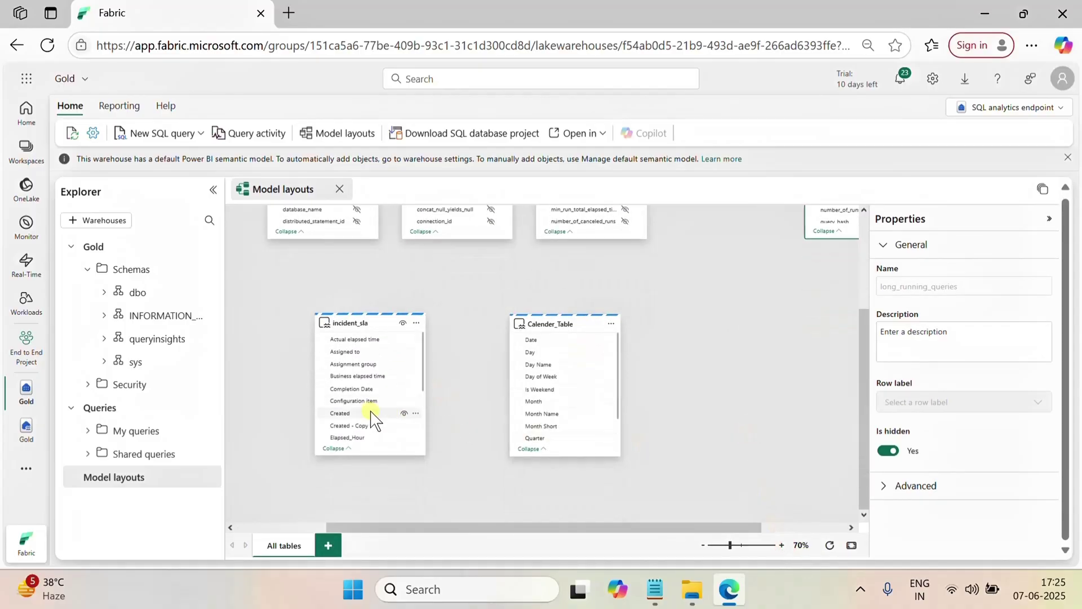
scroll(376, 414, "down", 3)
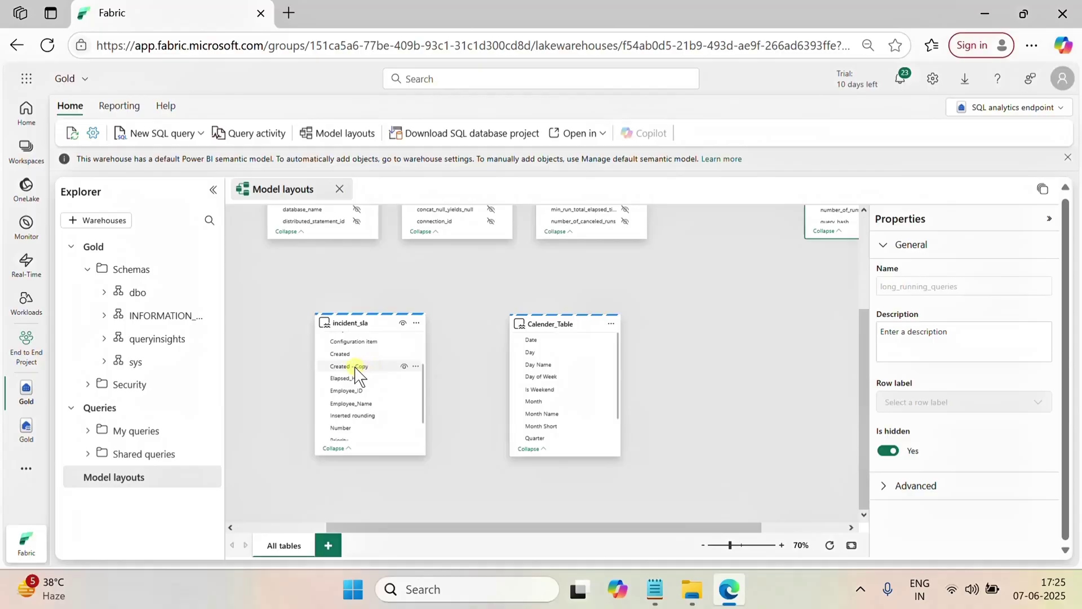
left_click_drag(356, 375, 535, 342)
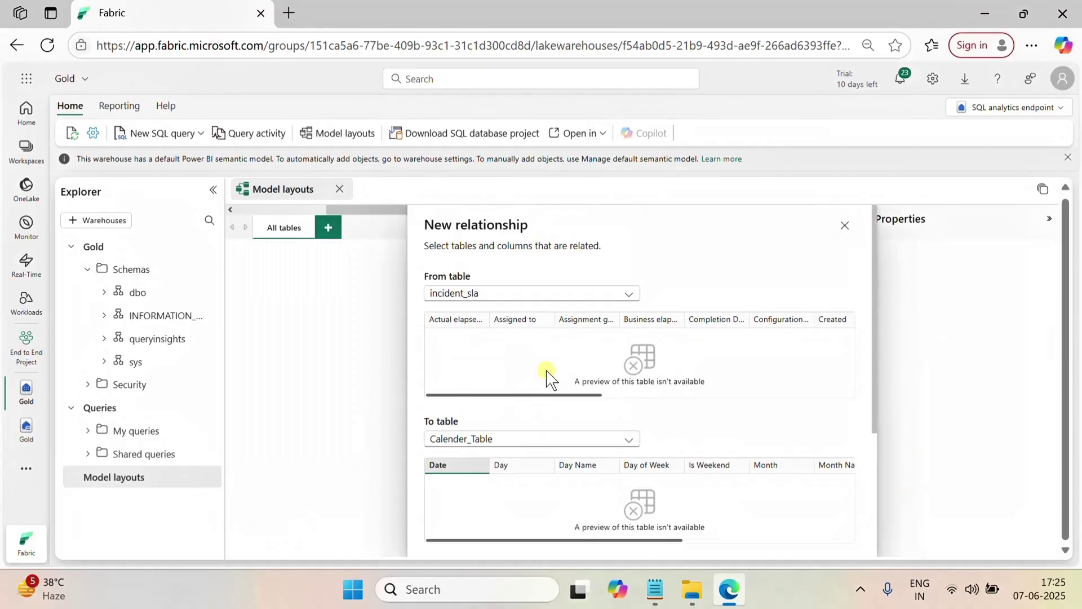
scroll(604, 374, "down", 3)
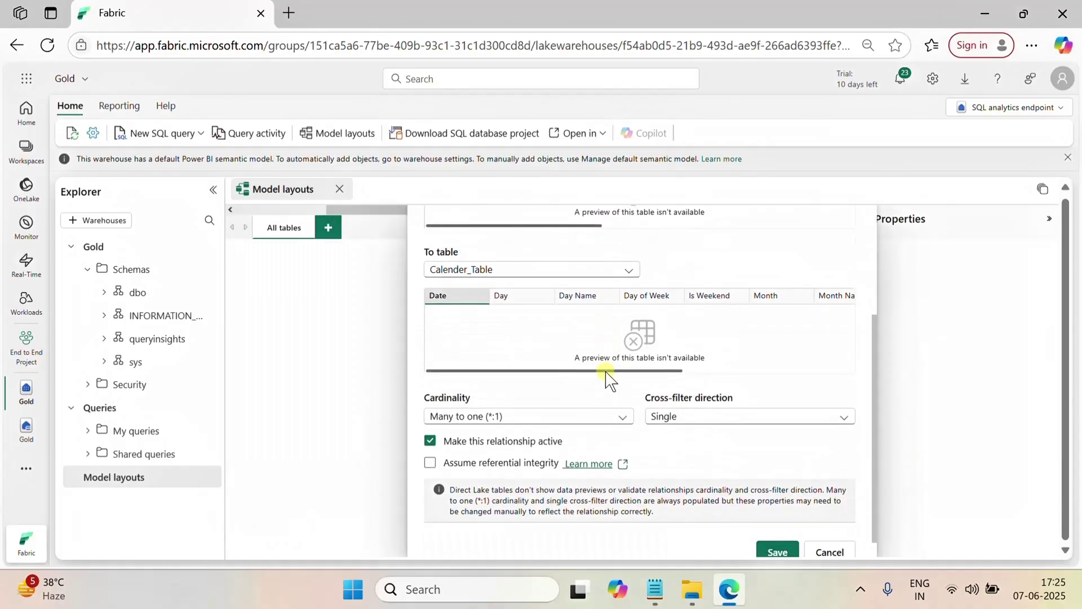
scroll(588, 367, "up", 3)
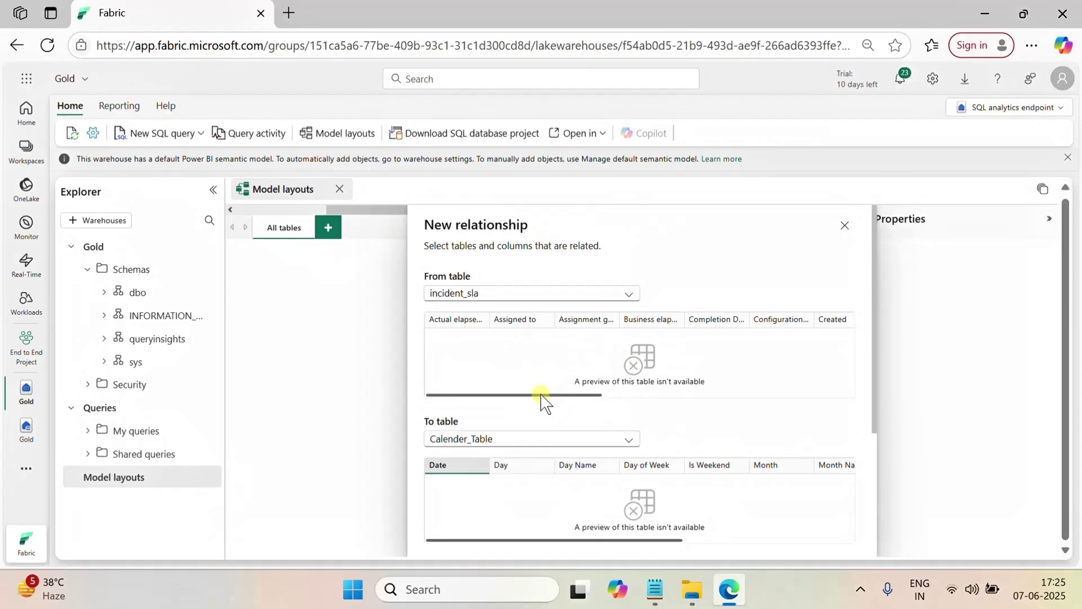
left_click_drag(542, 395, 625, 401)
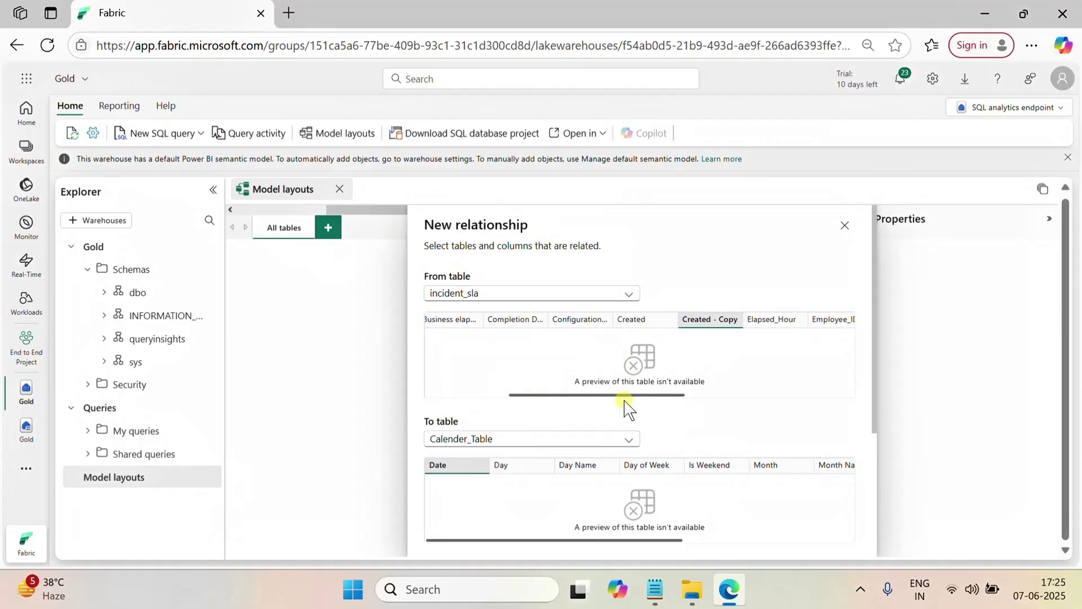
scroll(732, 416, "down", 3)
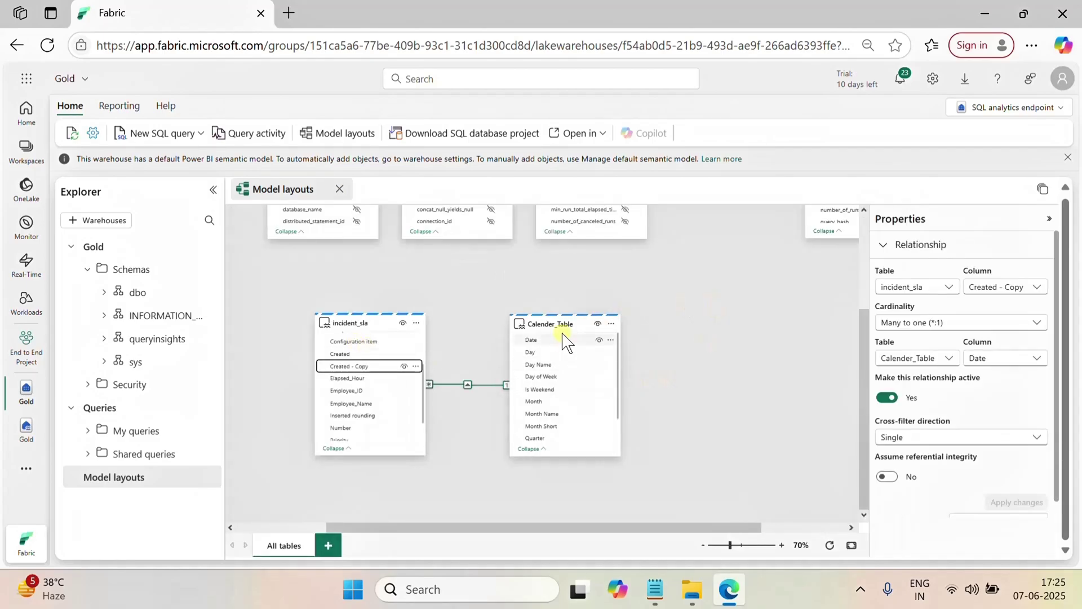
left_click_drag(560, 324, 637, 351)
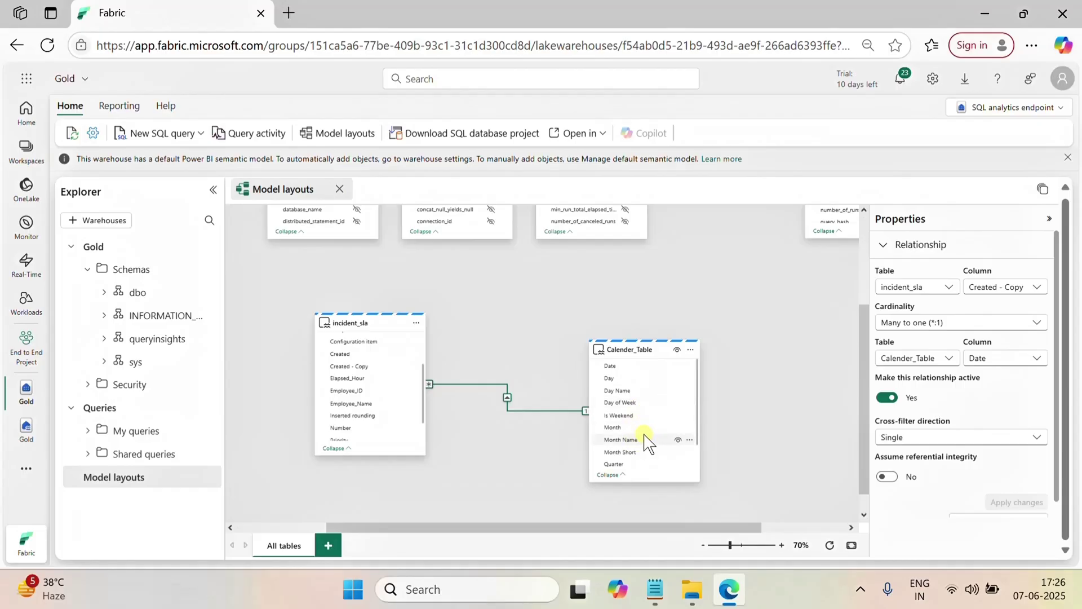
Step: Set the Month Short column of Calender_Table to sort by Month
scroll(646, 442, "up", 2)
scroll(647, 443, "down", 3)
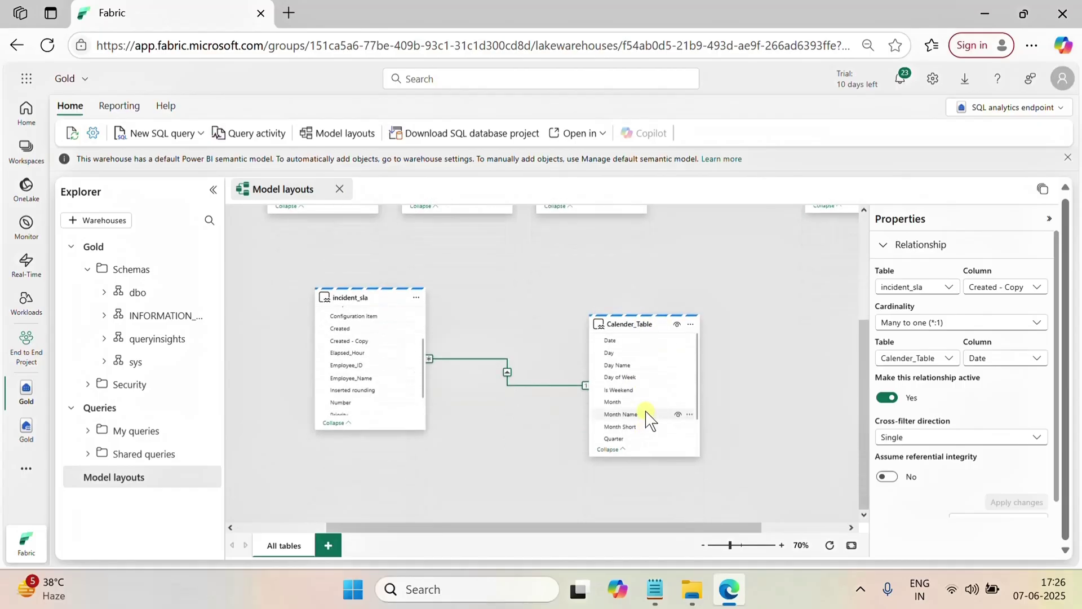
scroll(639, 418, "down", 1)
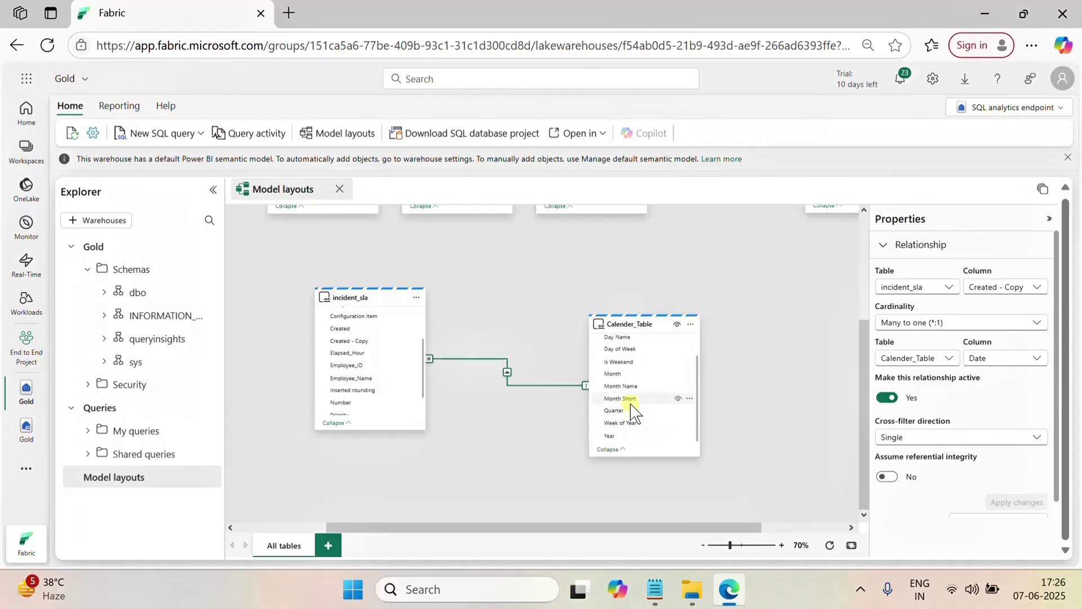
left_click(627, 401)
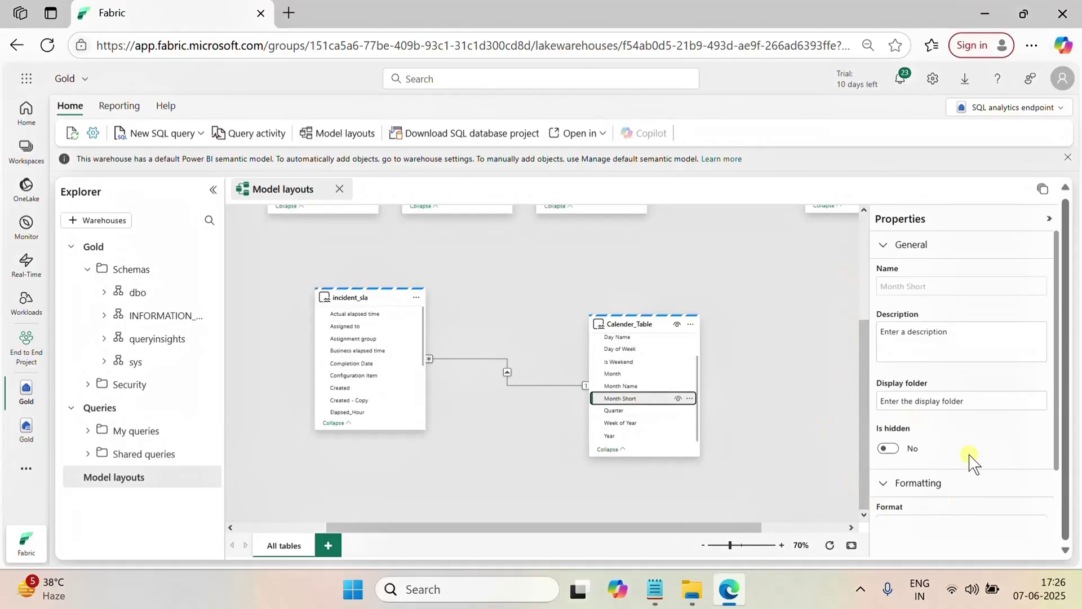
scroll(972, 457, "down", 1)
left_click(902, 503)
scroll(944, 496, "down", 3)
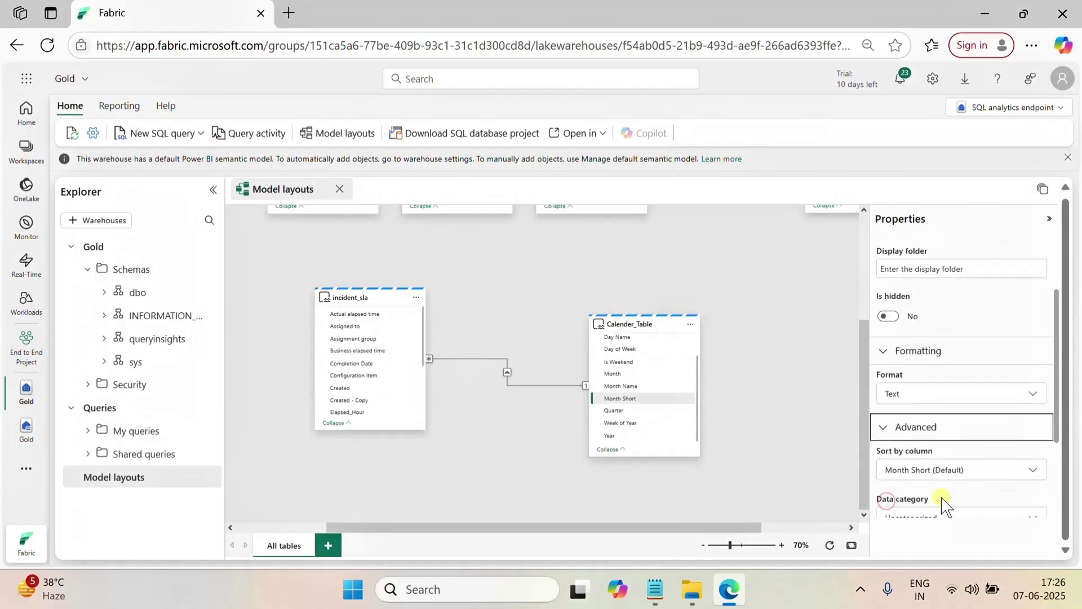
left_click(919, 377)
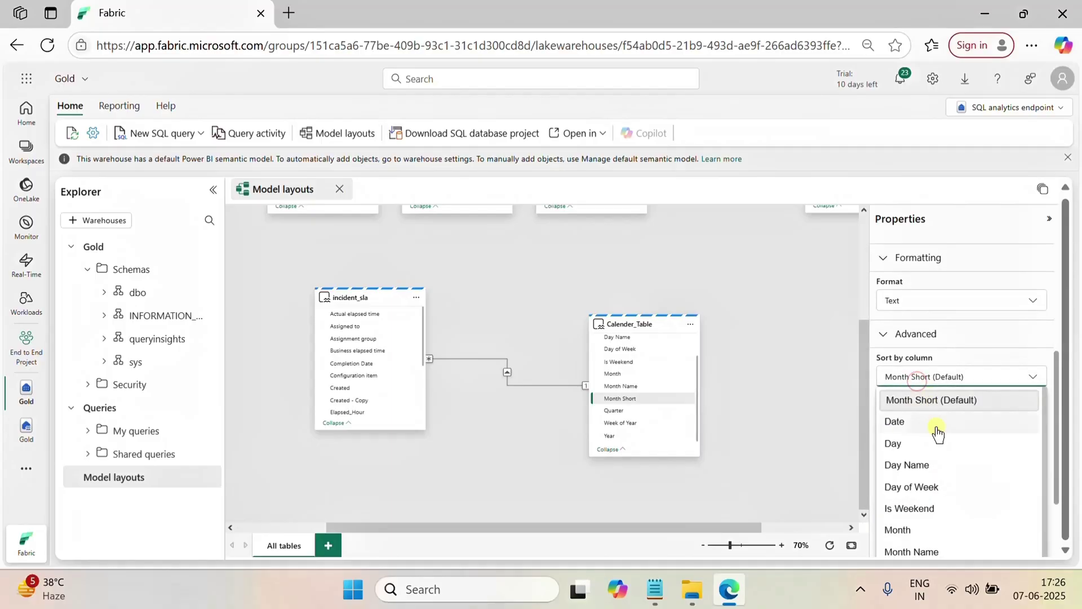
scroll(940, 521, "down", 1)
left_click(908, 508)
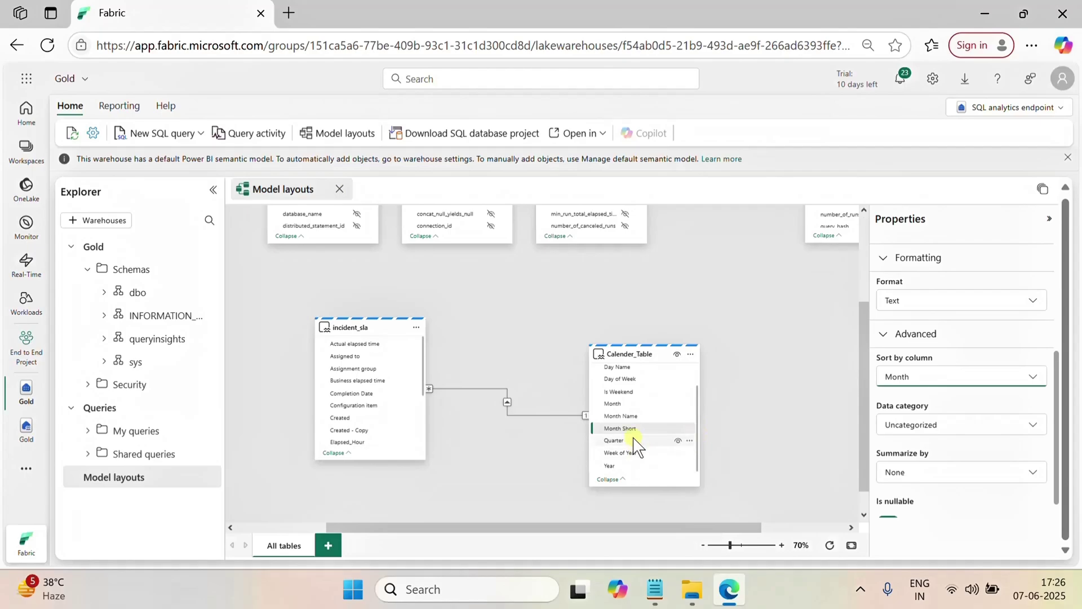
Step: Set the Month Name column of Calender_Table to sort by Month
left_click(628, 418)
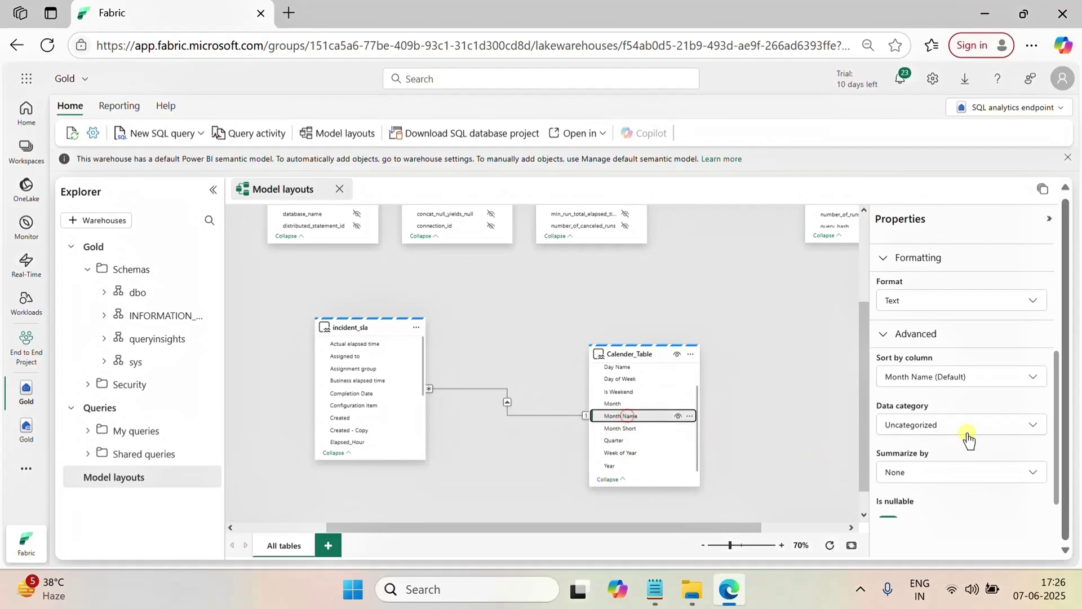
left_click(944, 377)
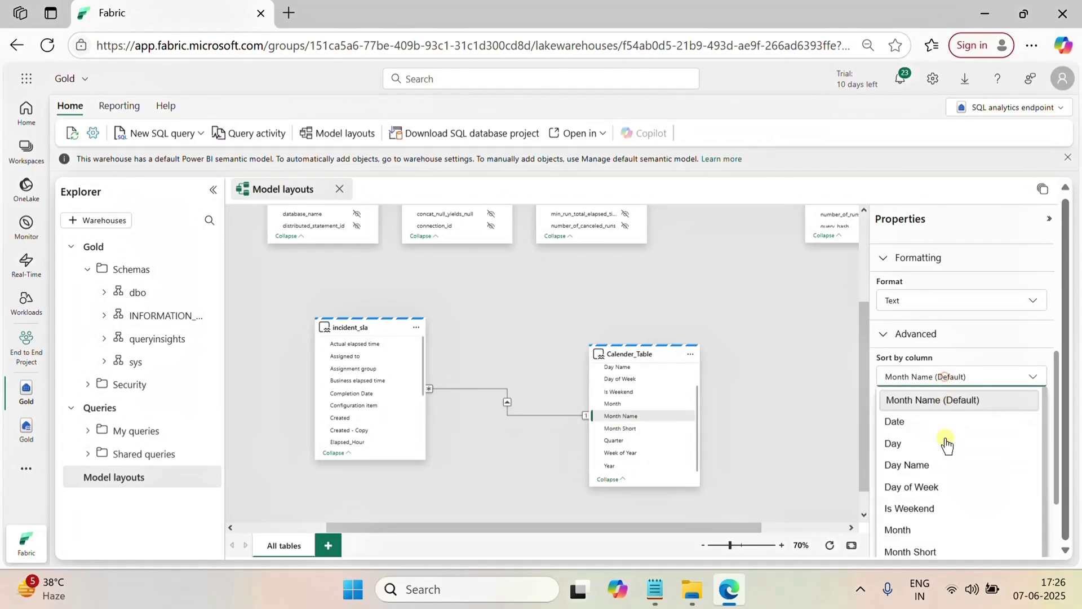
left_click(916, 529)
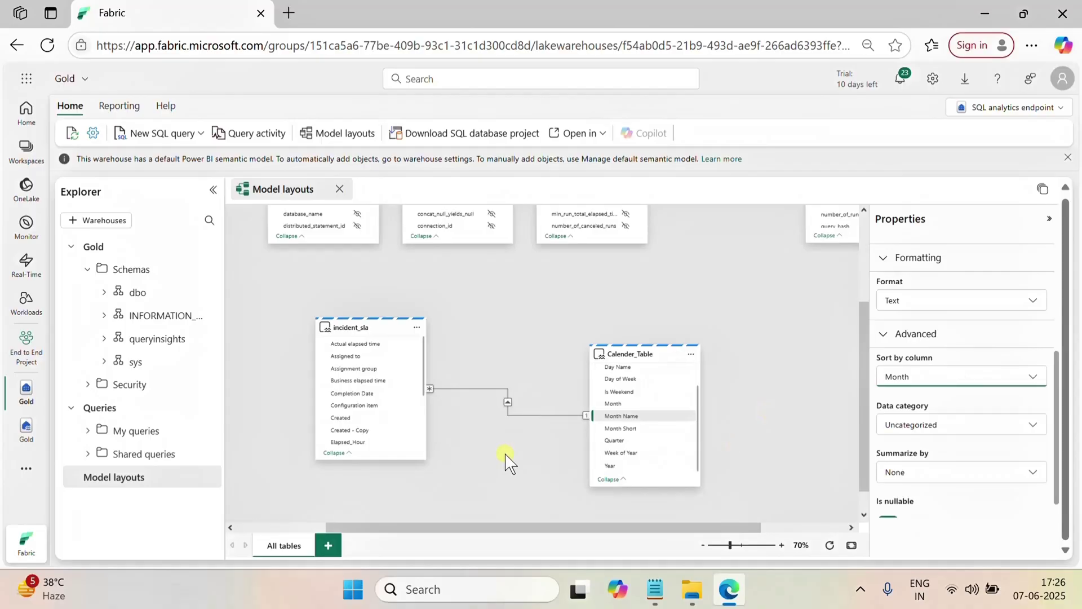
left_click(507, 448)
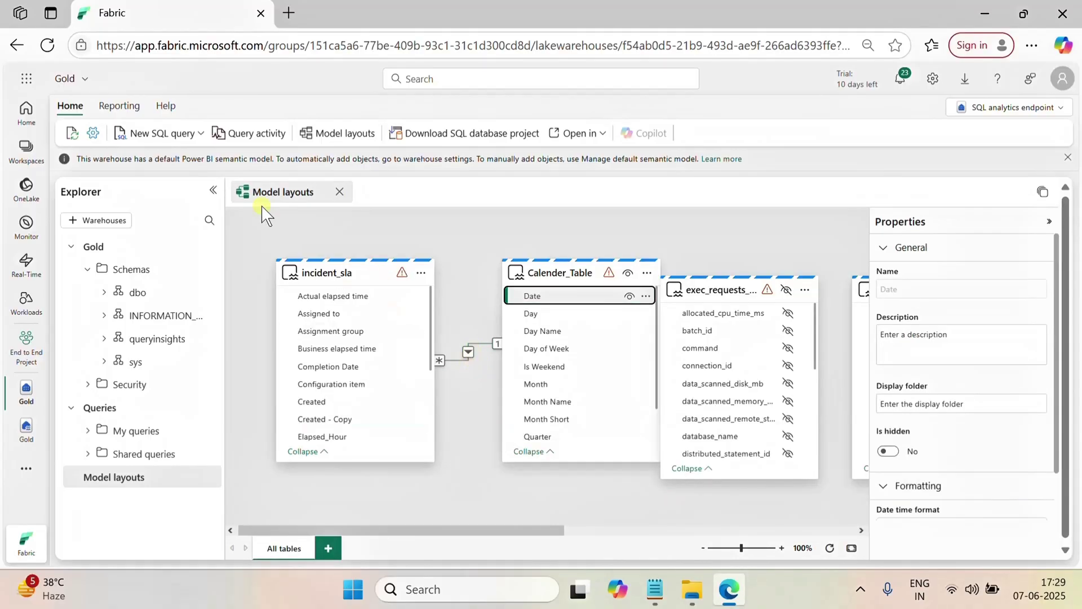
Step: Automatically update the Gold default semantic model, and move the Calender_Table card farther from incident_sla in the Default semantic model objects layout
left_click(128, 110)
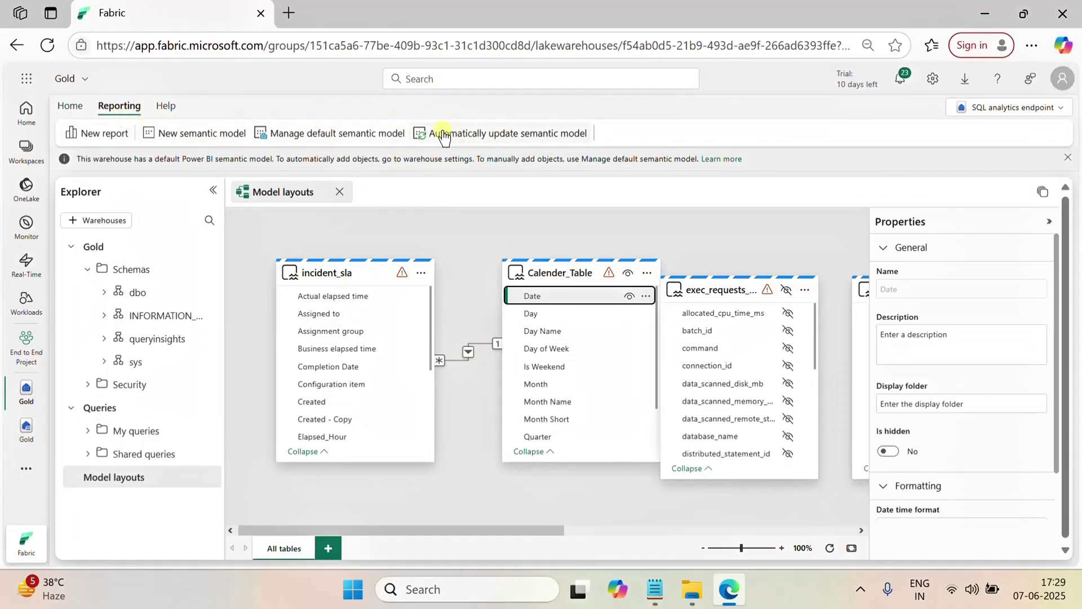
left_click(512, 138)
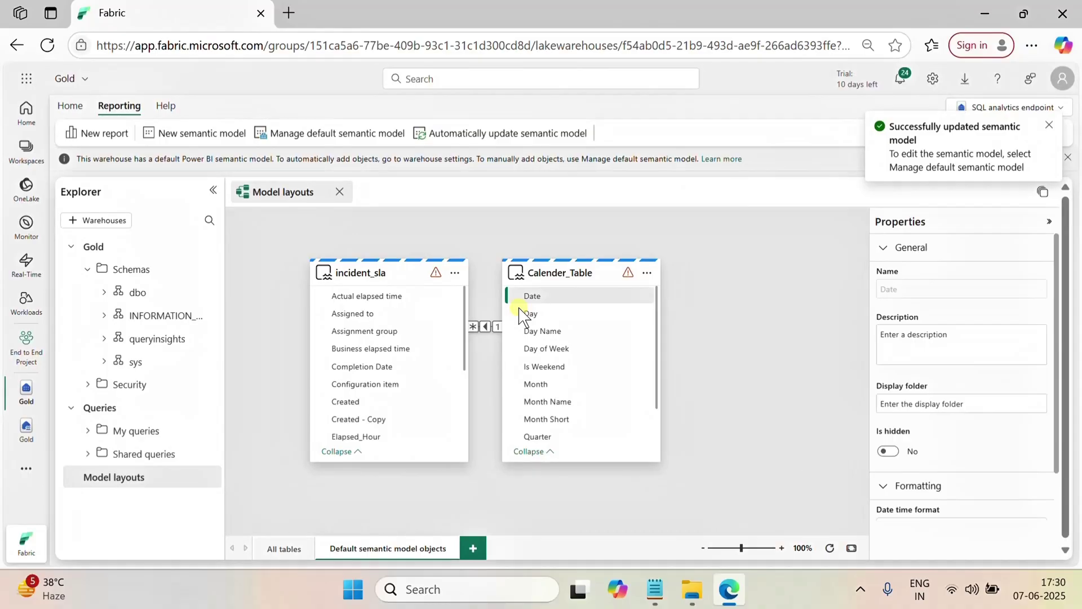
left_click_drag(556, 281, 660, 293)
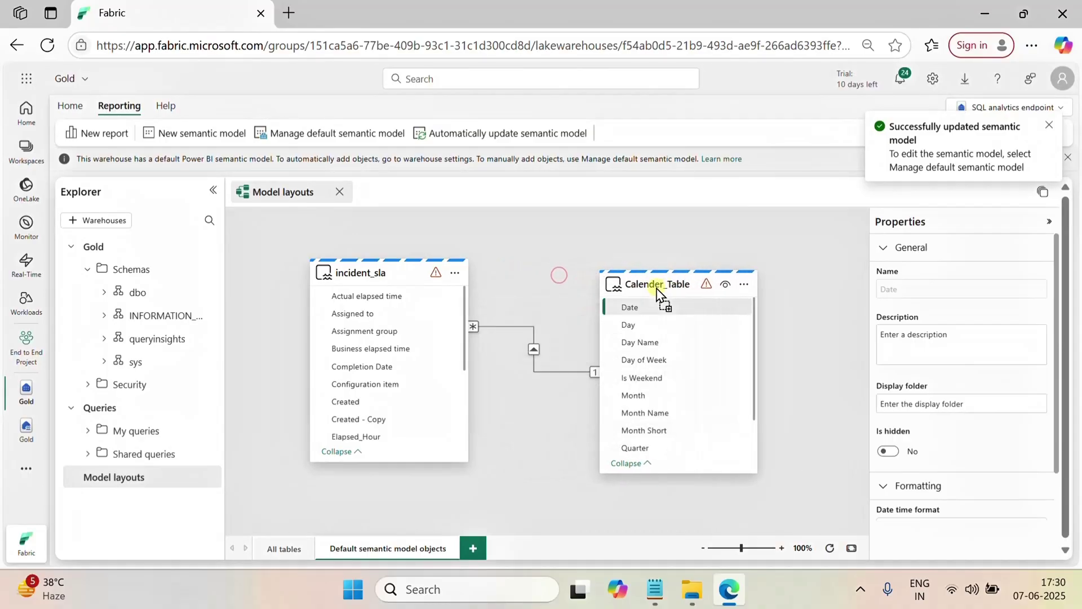
right_click(635, 343)
left_click(806, 266)
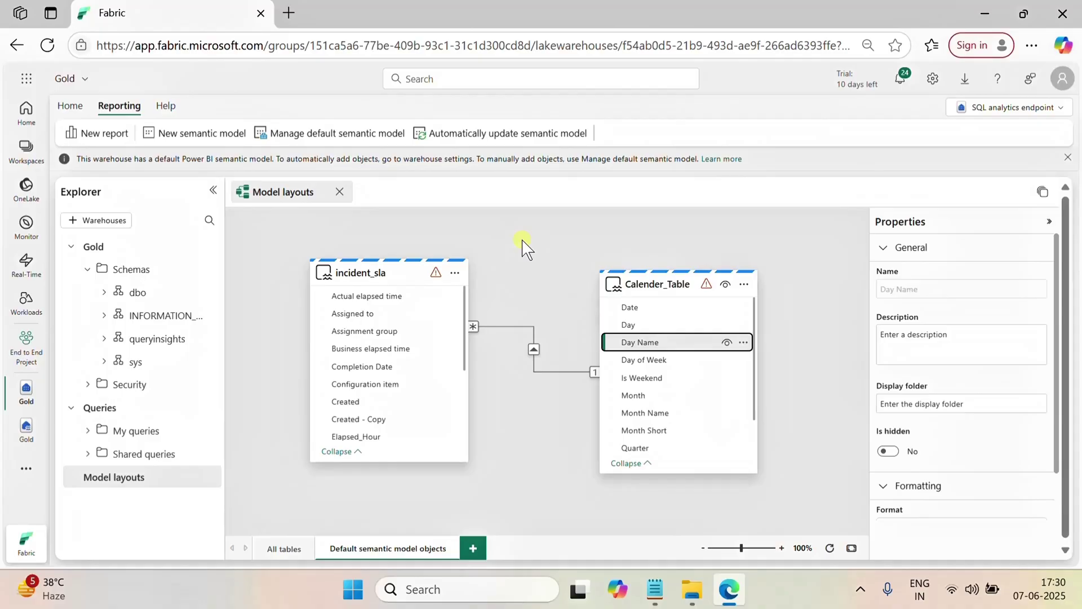
Step: Return to the End to End Project workspace and close both open Gold items
left_click(25, 345)
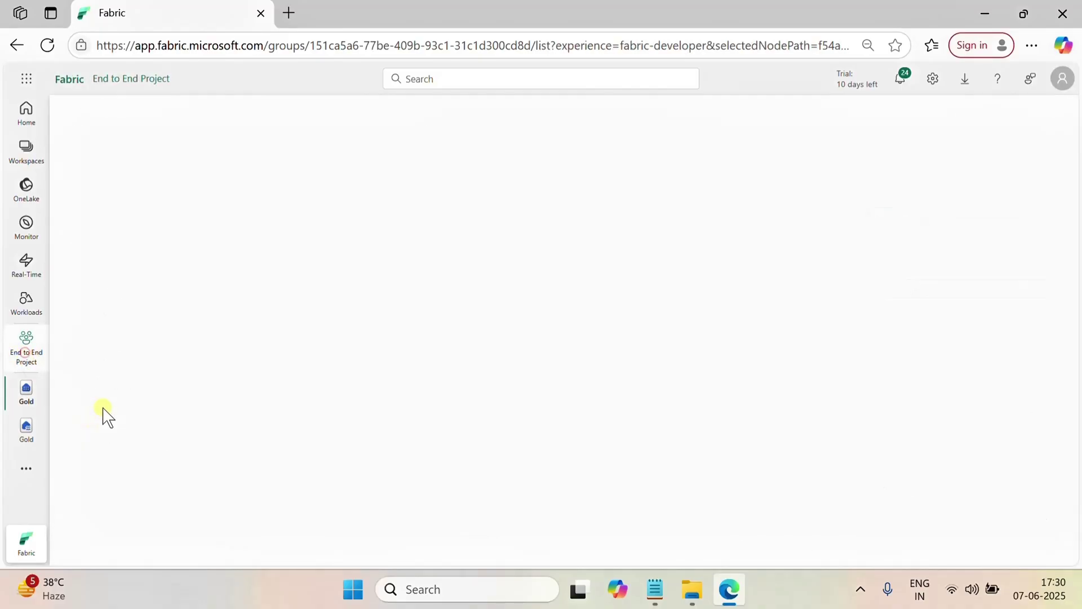
left_click(41, 380)
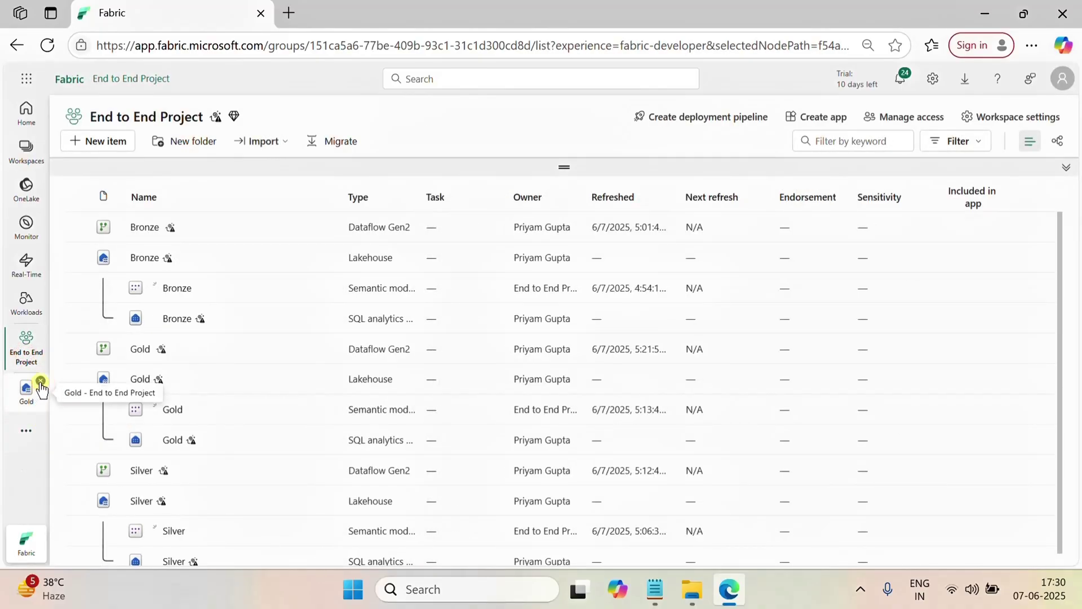
left_click(41, 380)
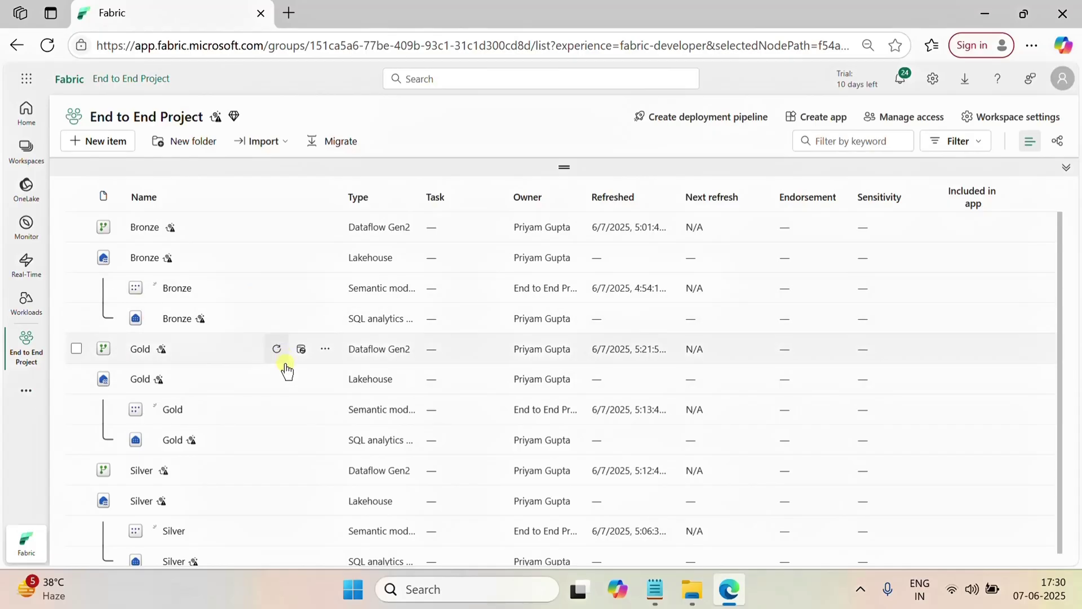
Step: Open the Gold lakehouse from the workspace and check the tables it contains
scroll(285, 370, "down", 1)
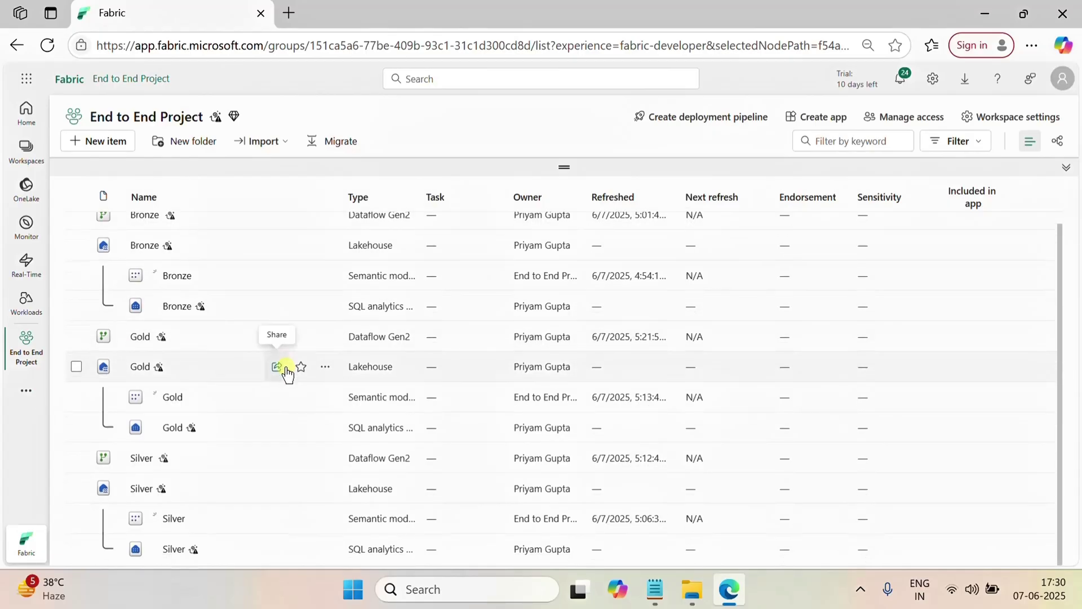
left_click(142, 370)
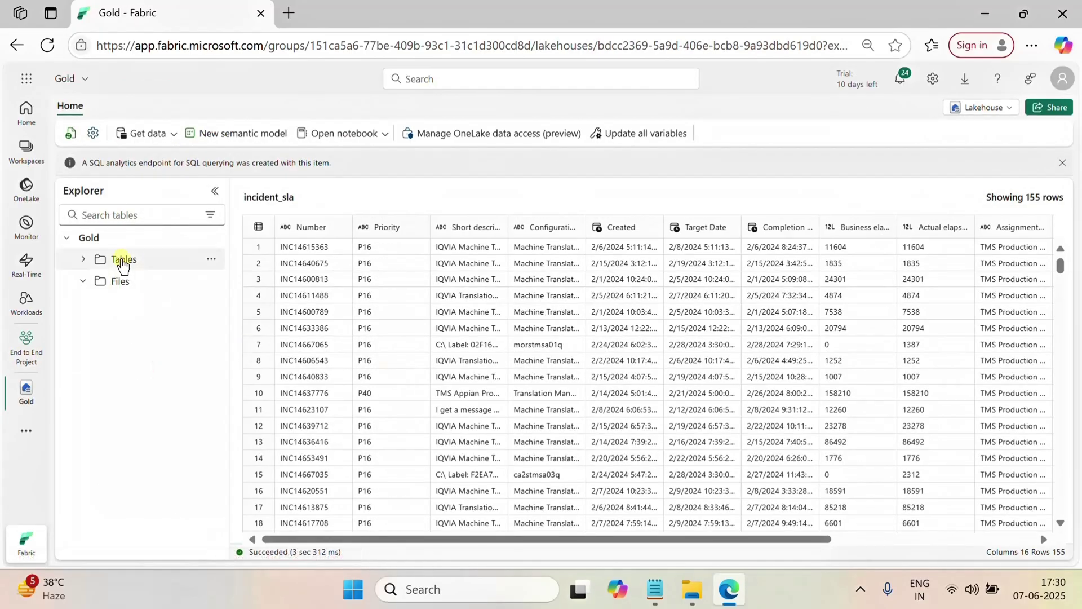
left_click(83, 259)
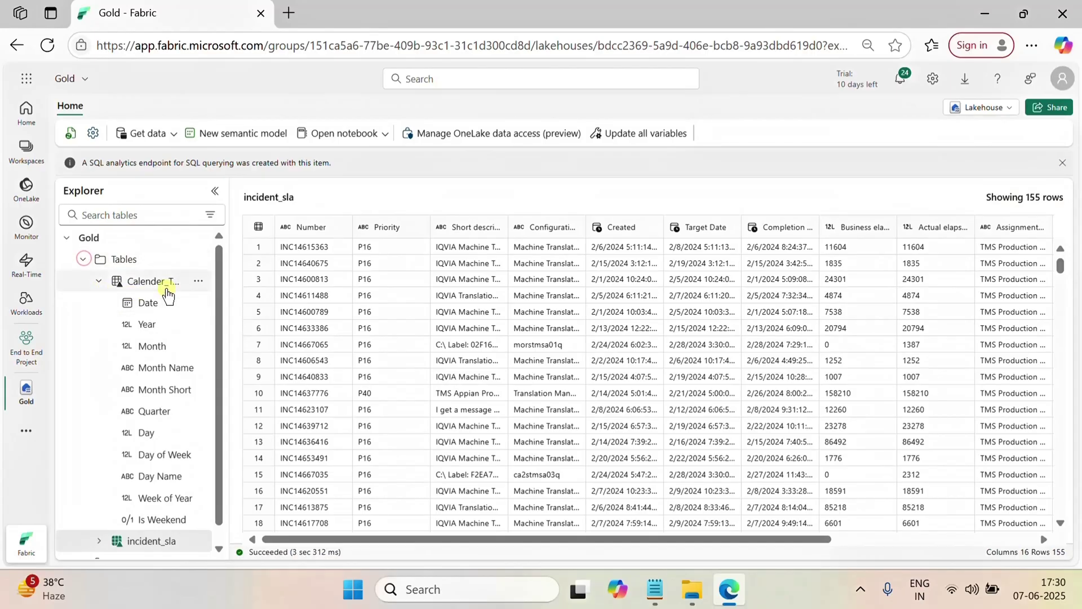
left_click(83, 259)
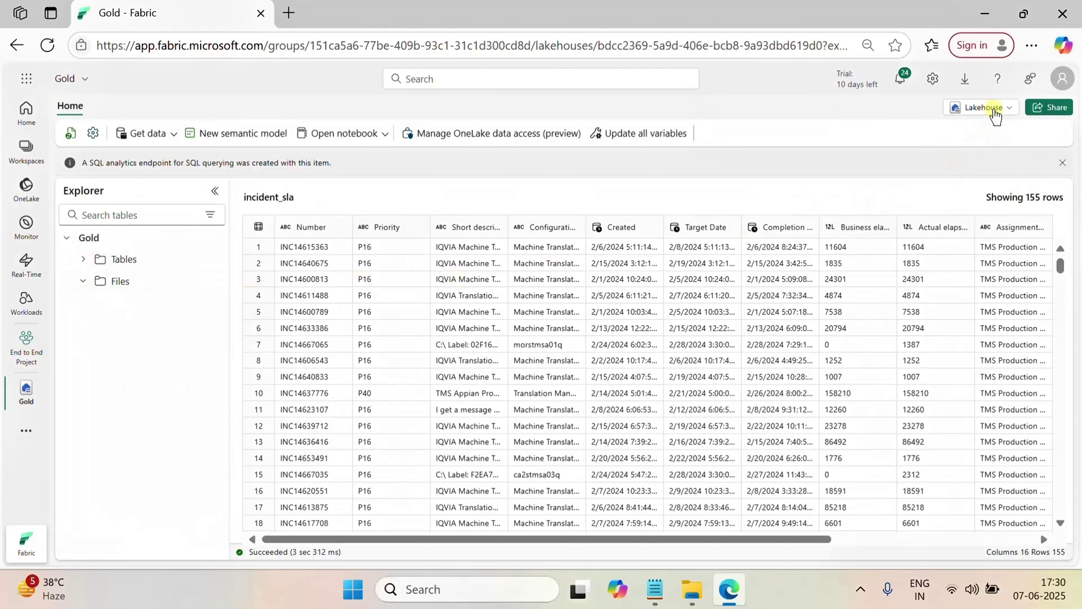
Step: Switch the Gold lakehouse to its SQL analytics endpoint and view its model layouts
left_click(992, 107)
left_click(965, 165)
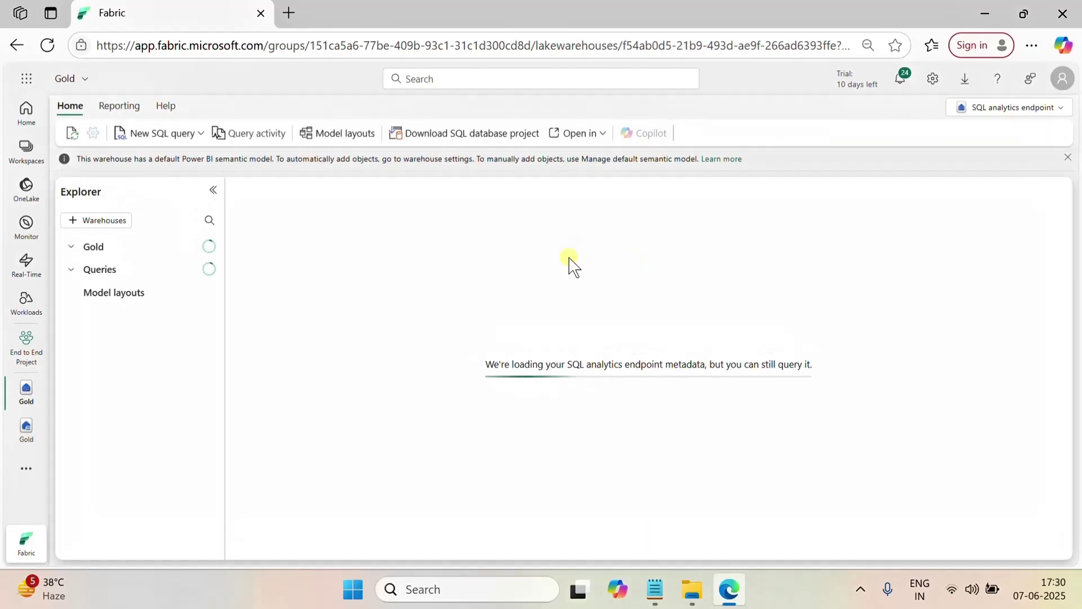
left_click(331, 134)
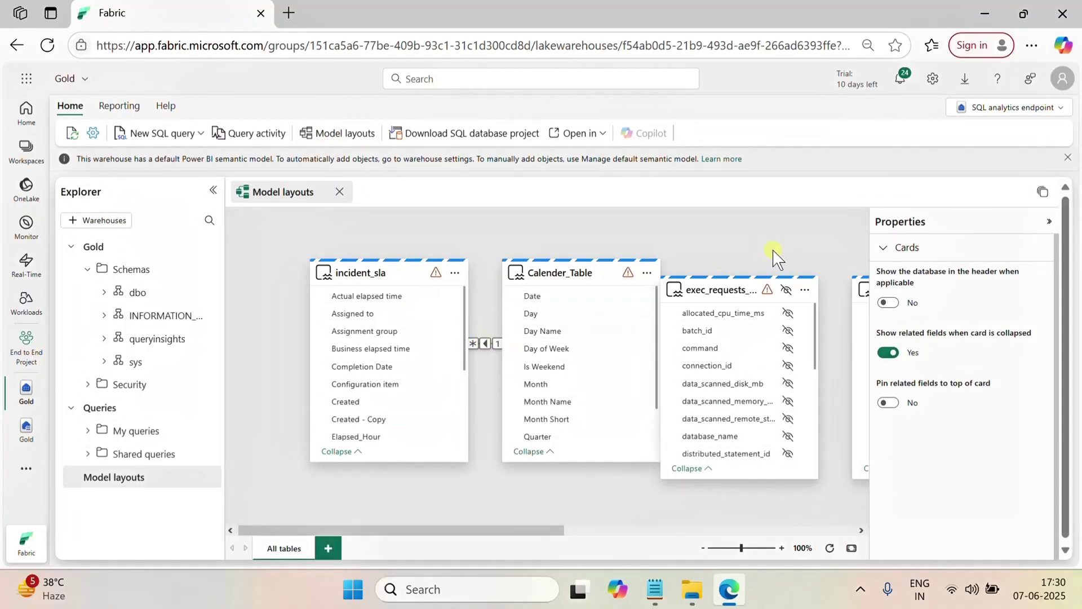
Step: Return to the End to End Project workspace and search Windows for "power" to find Power BI Desktop
left_click(26, 347)
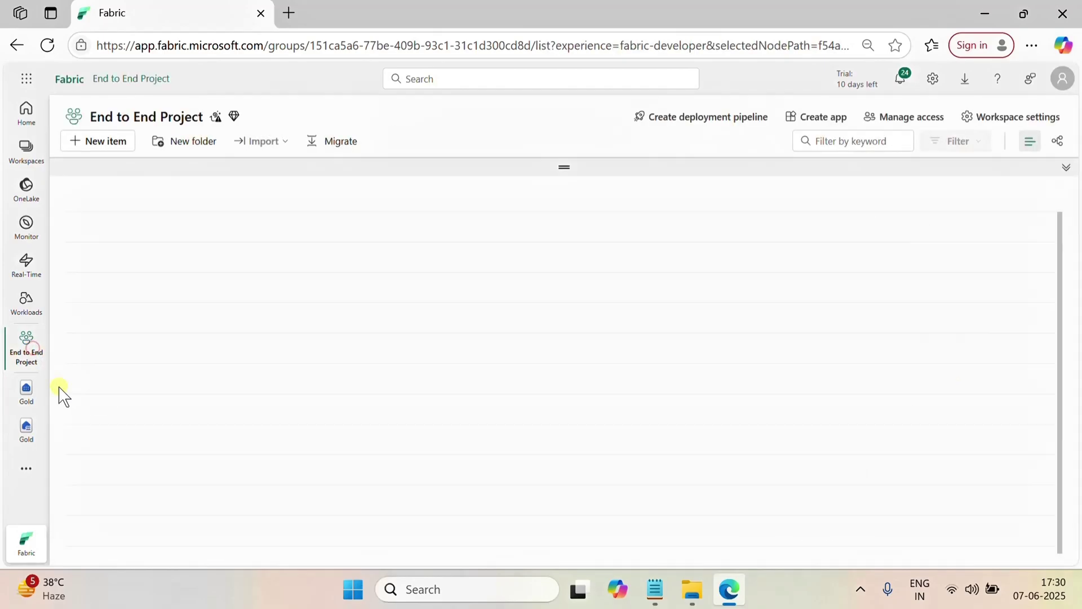
left_click(512, 592)
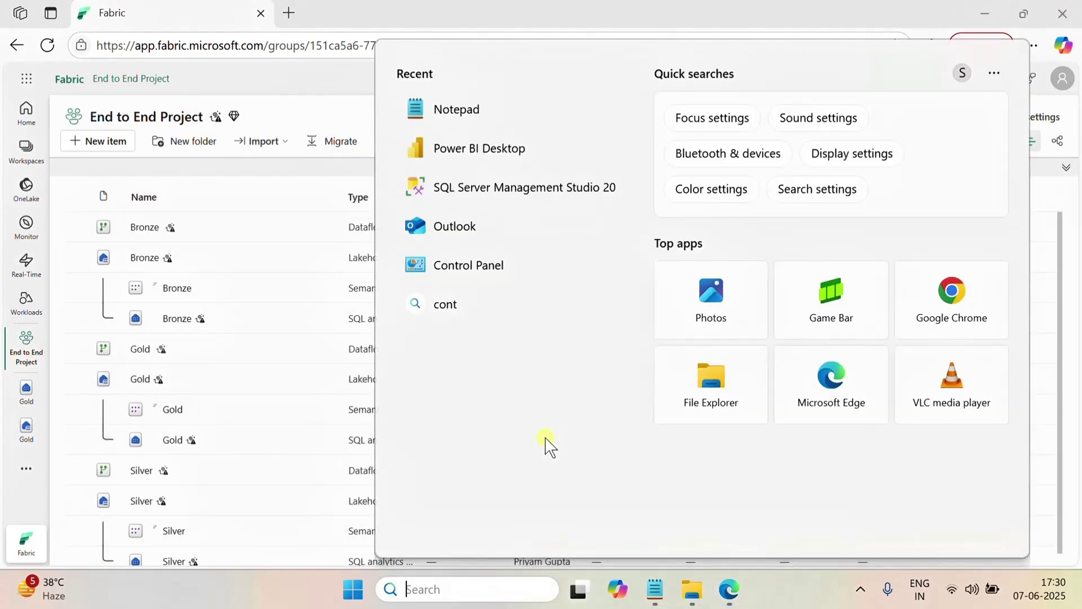
type("power")
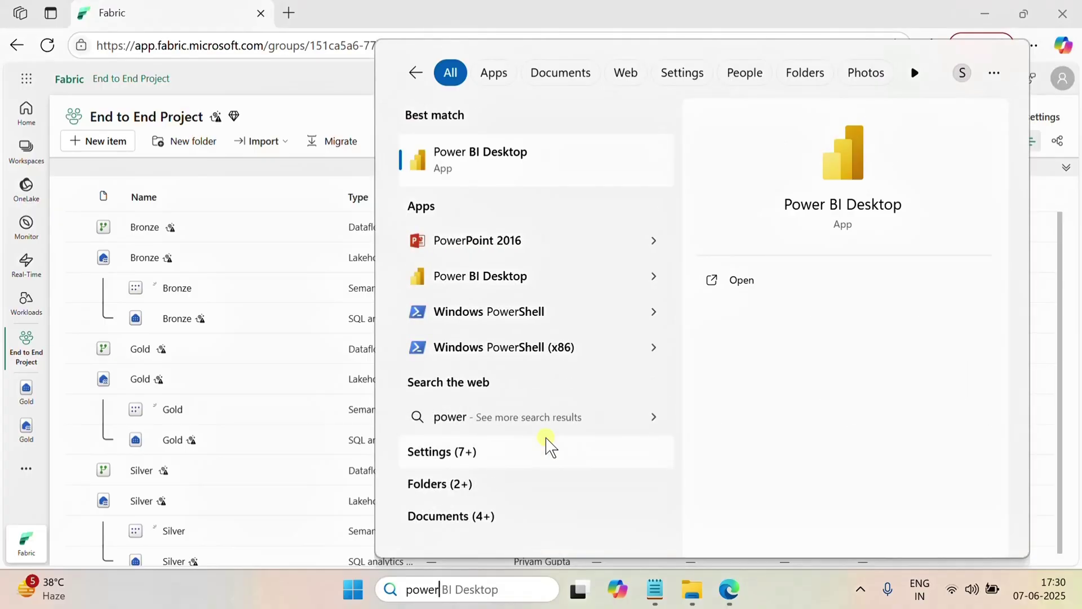
Step: Switch to Power BI Desktop and start a blank report connected to the Gold semantic model from the End to End Project workspace
left_click(587, 308)
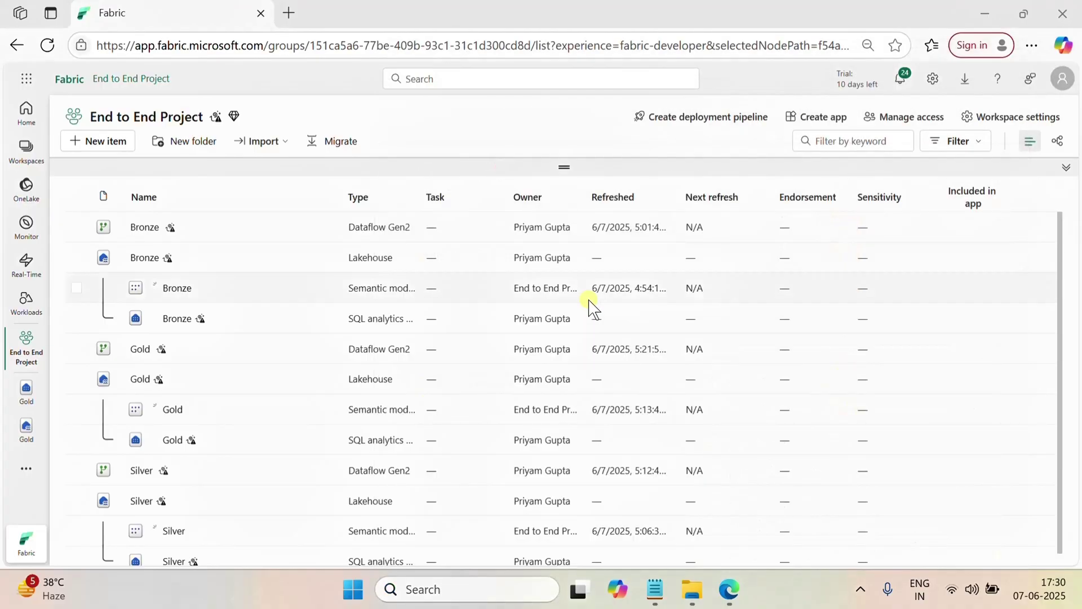
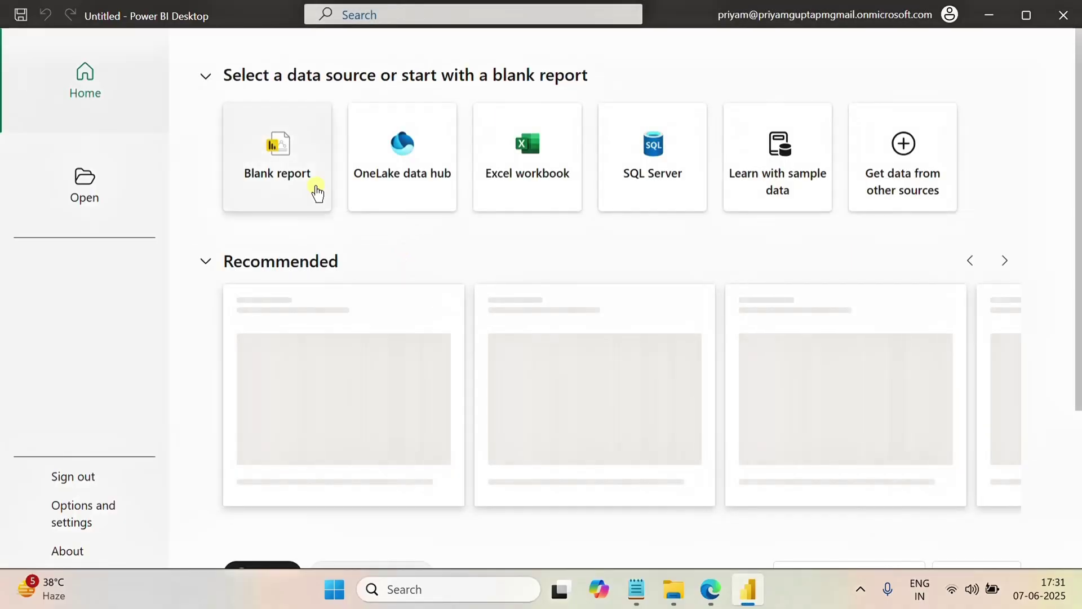
left_click(295, 172)
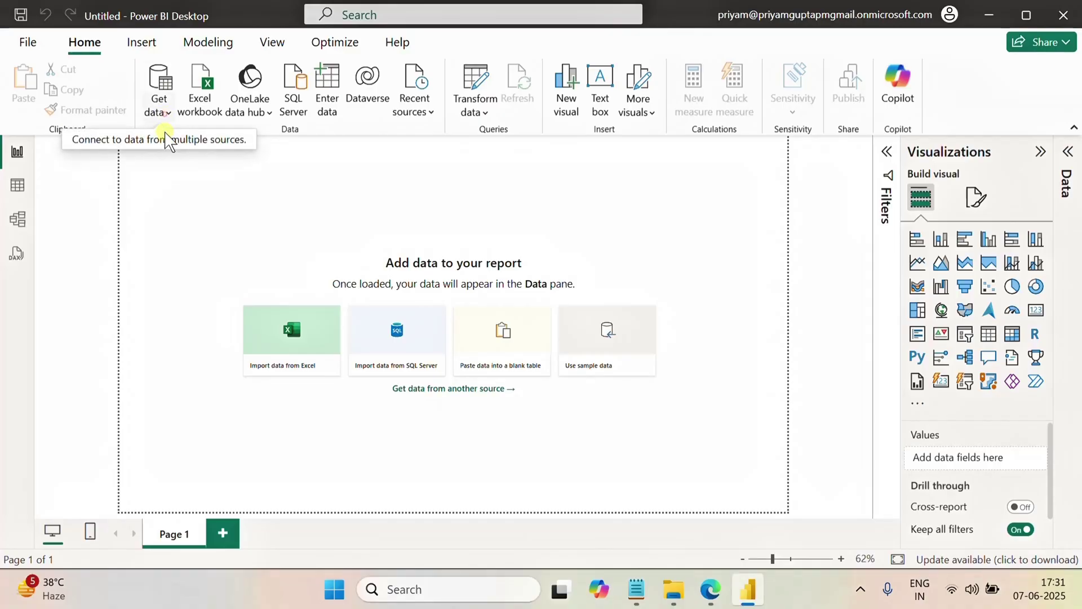
left_click(165, 133)
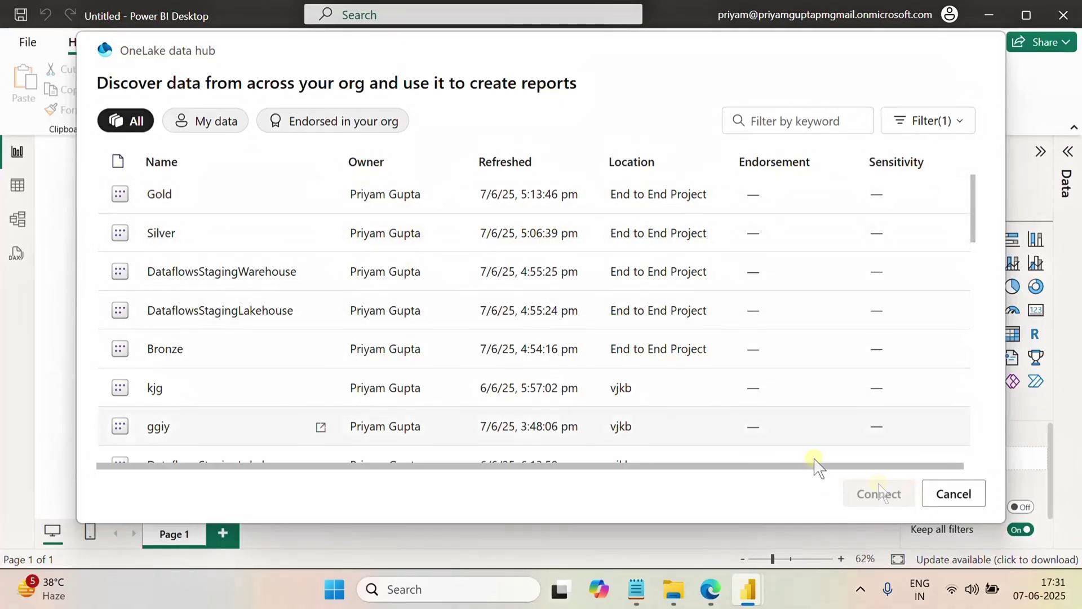
left_click(165, 197)
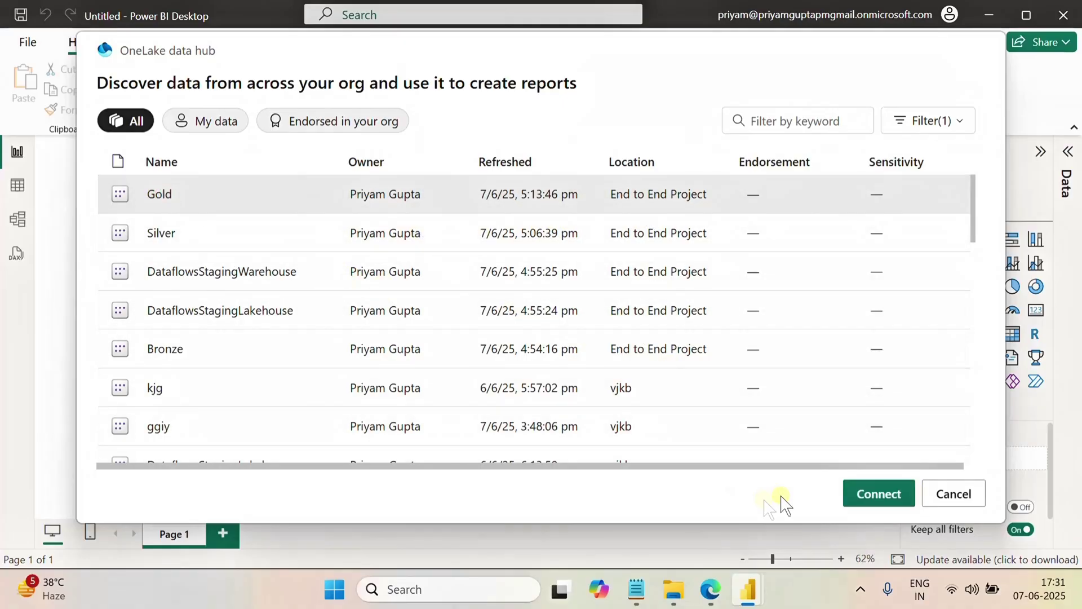
left_click(864, 497)
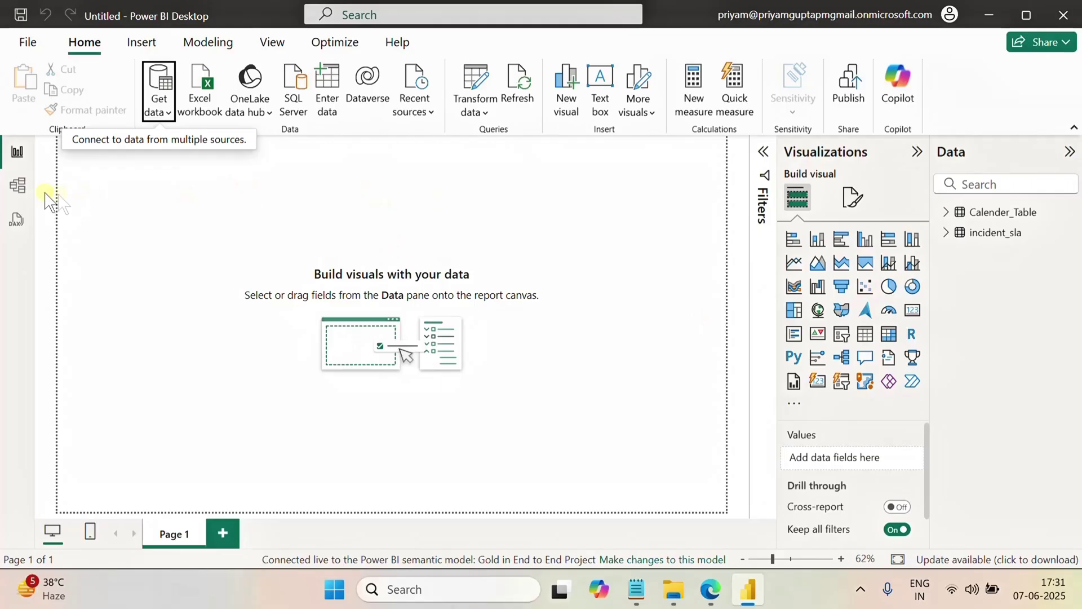
Step: Examine the relationship between incident_sla and Calender_Table in the model diagram, moving Calender_Table aside, and return to the report canvas
left_click(17, 185)
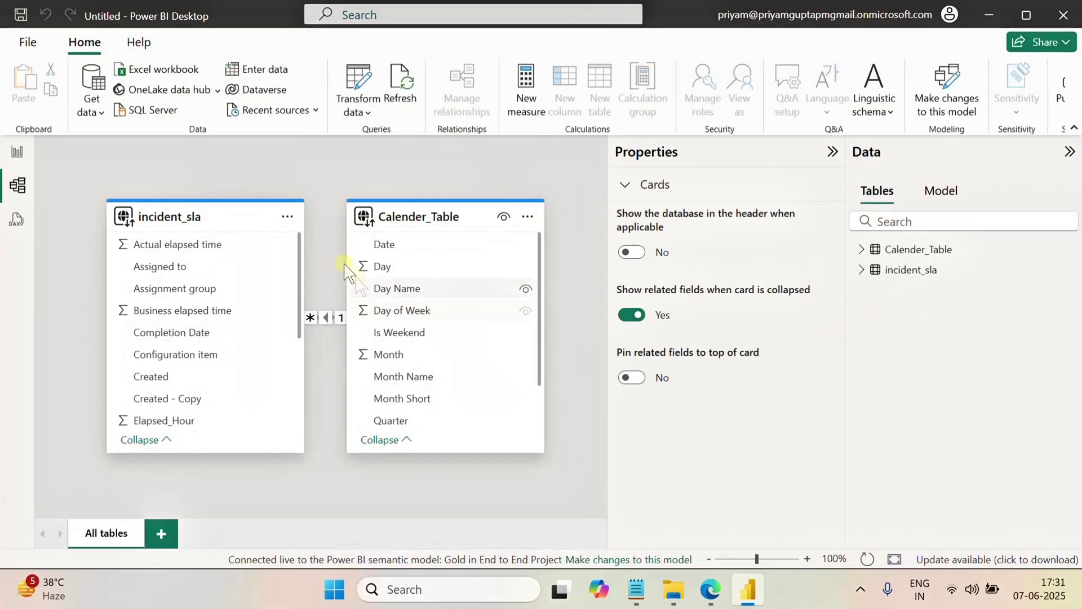
left_click_drag(417, 208, 494, 267)
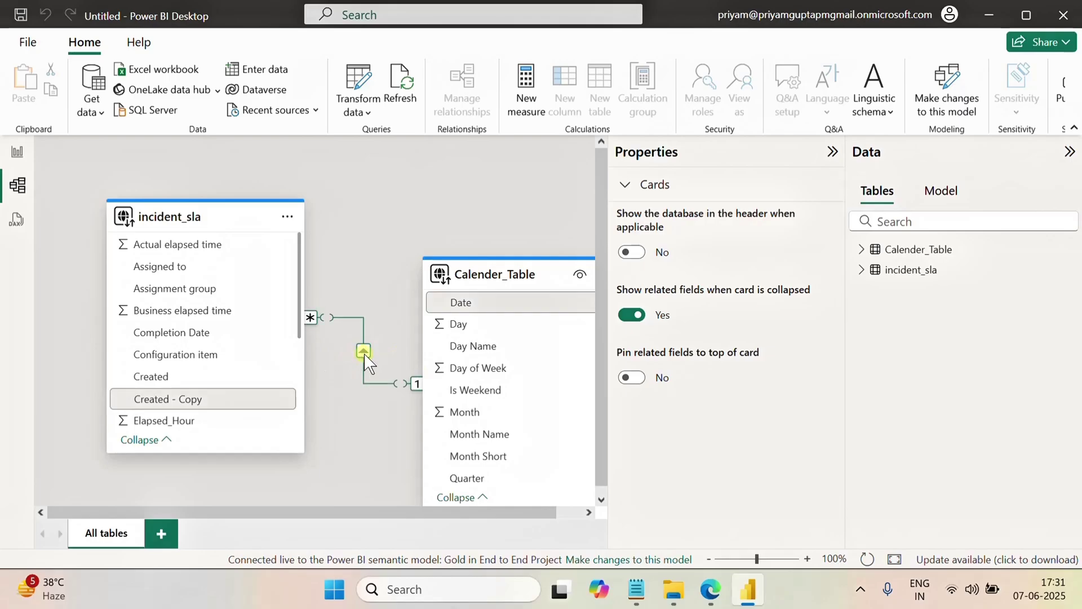
left_click(18, 152)
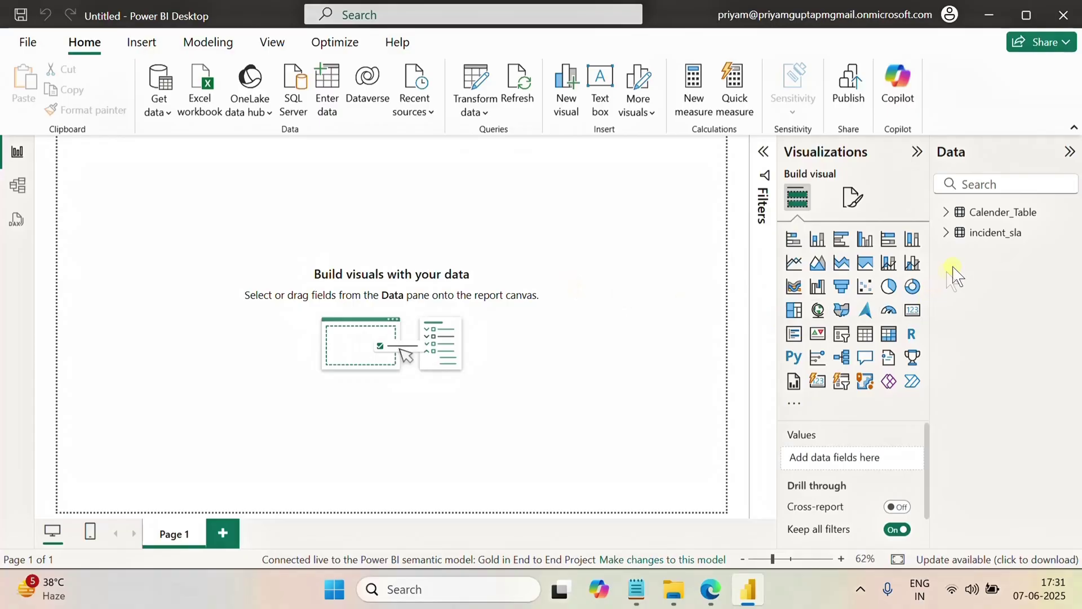
Step: Create the measure MTTR = AVERAGE(incident_sla[Elapsed_Hour]) in the incident_sla table
left_click(948, 235)
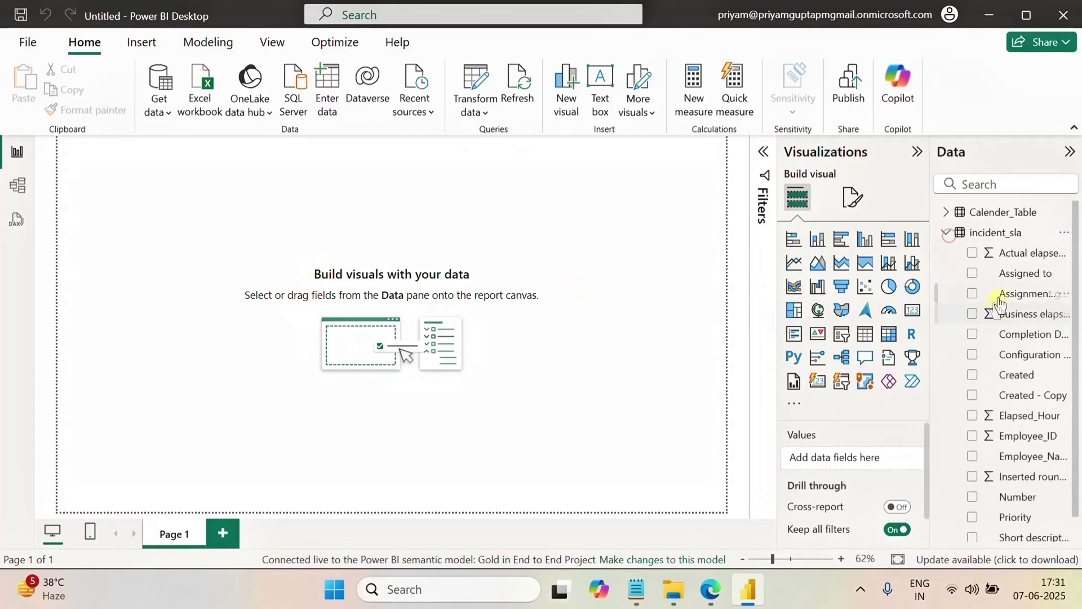
right_click(1005, 260)
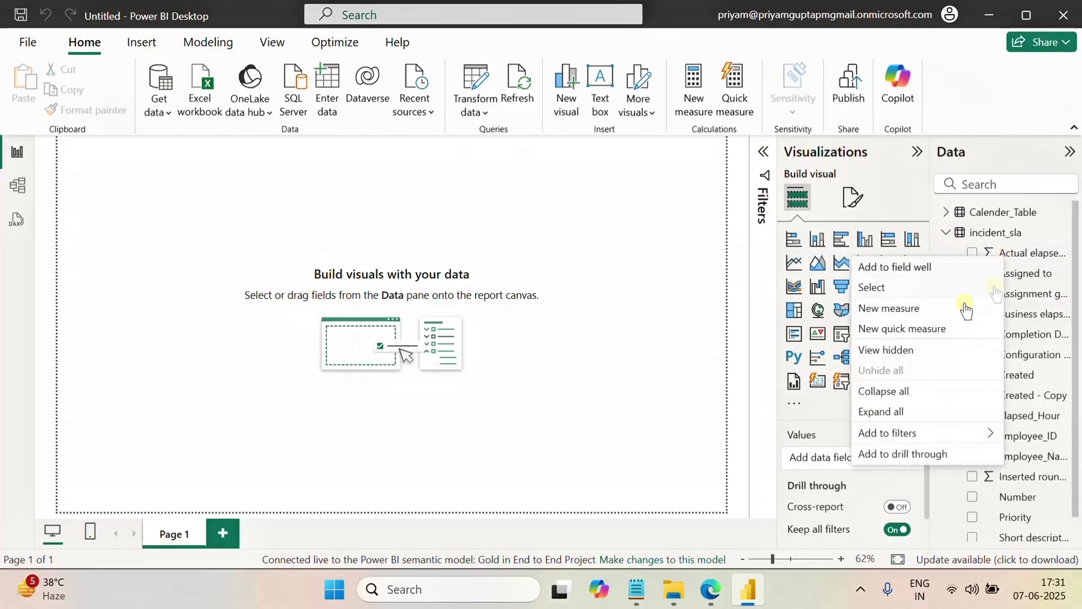
left_click(884, 310)
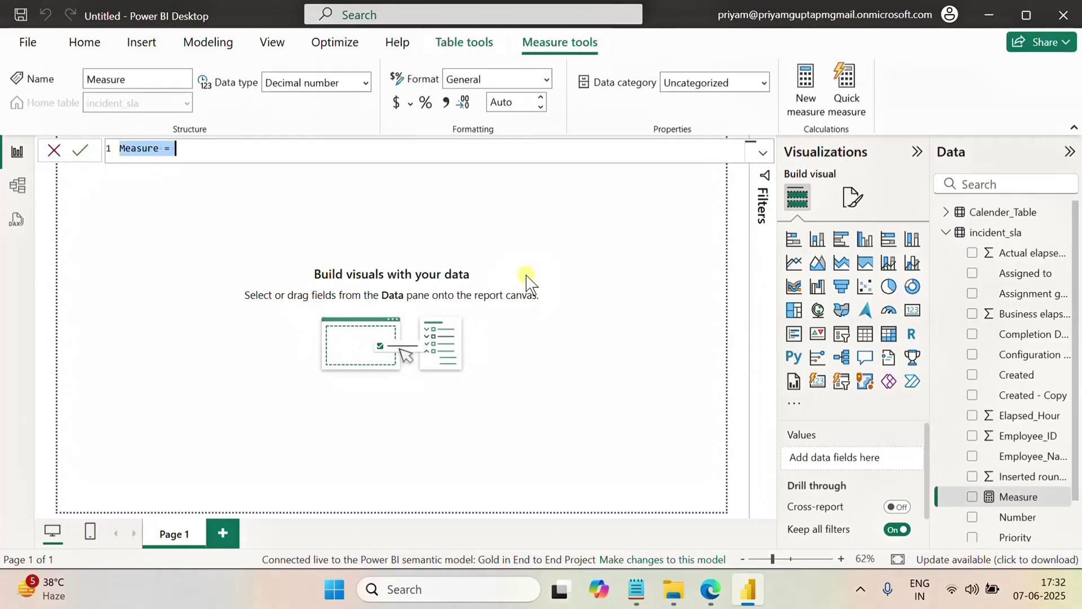
type("M")
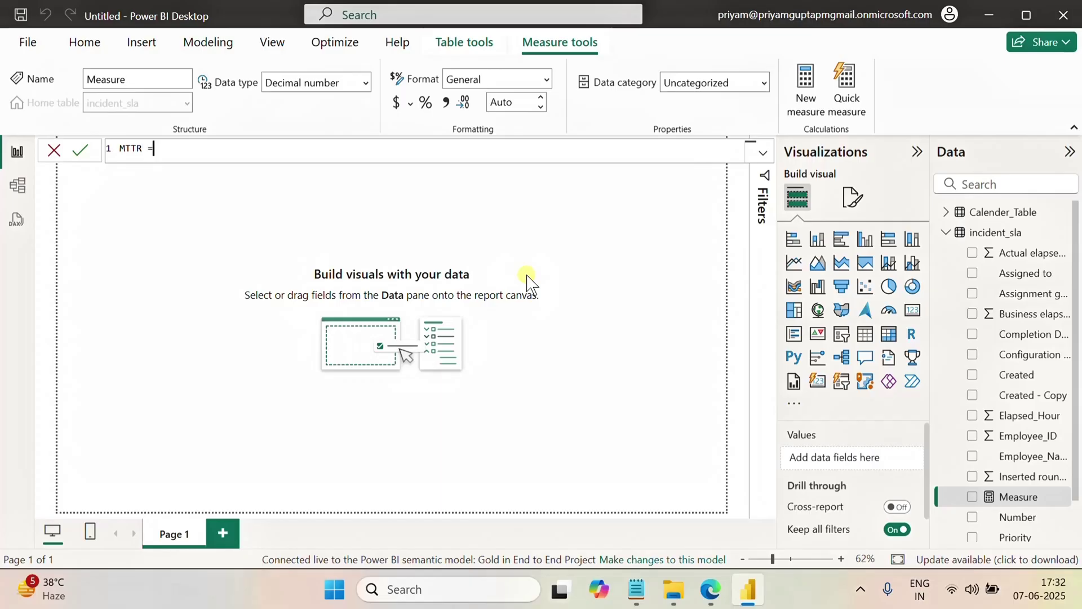
type("TTR = av")
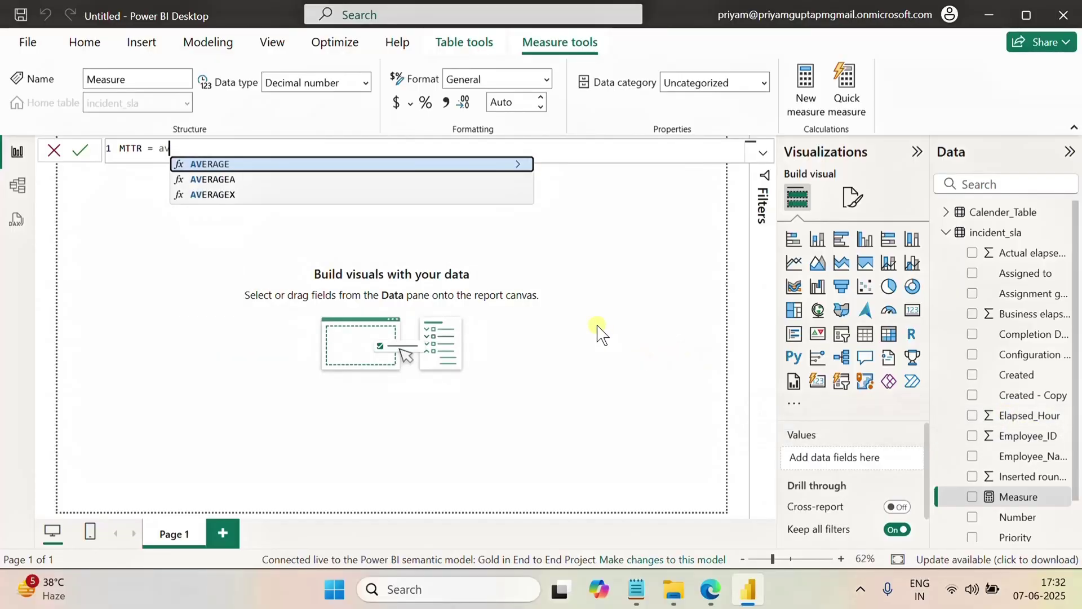
left_click(242, 164)
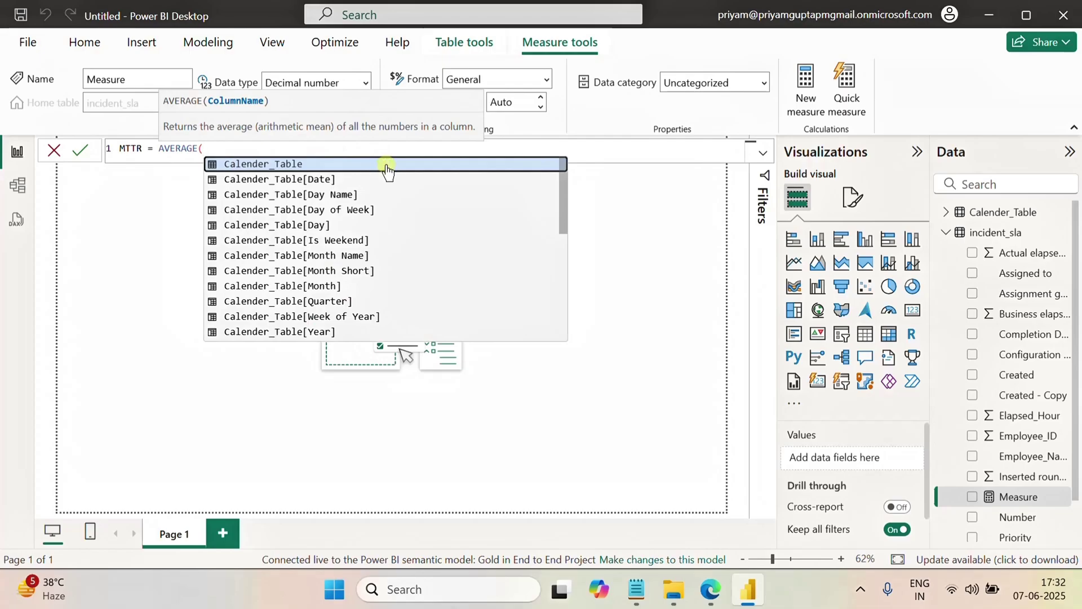
type("ela")
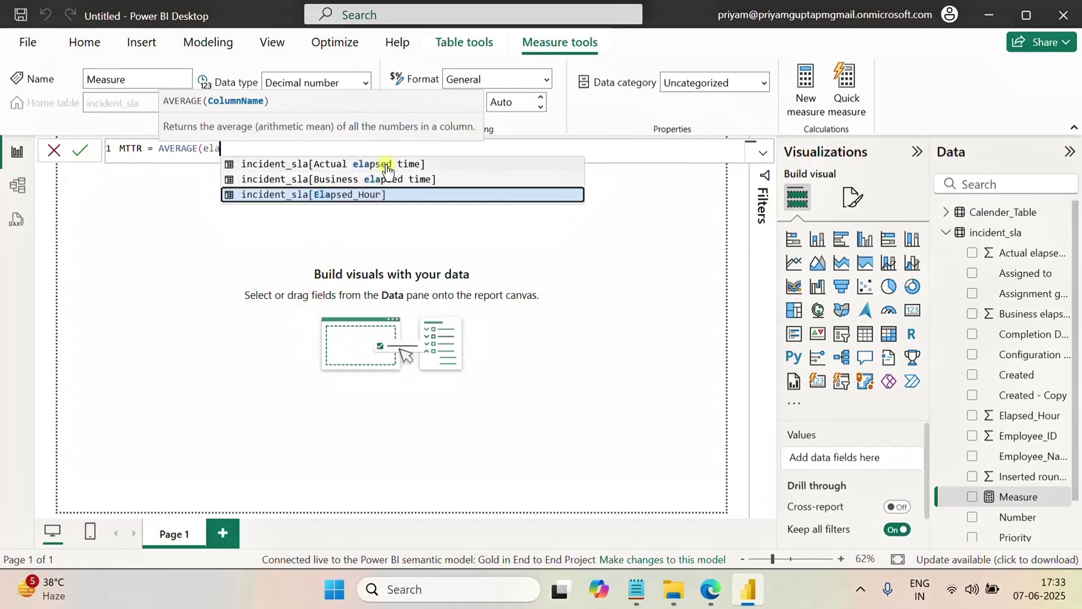
left_click(292, 195)
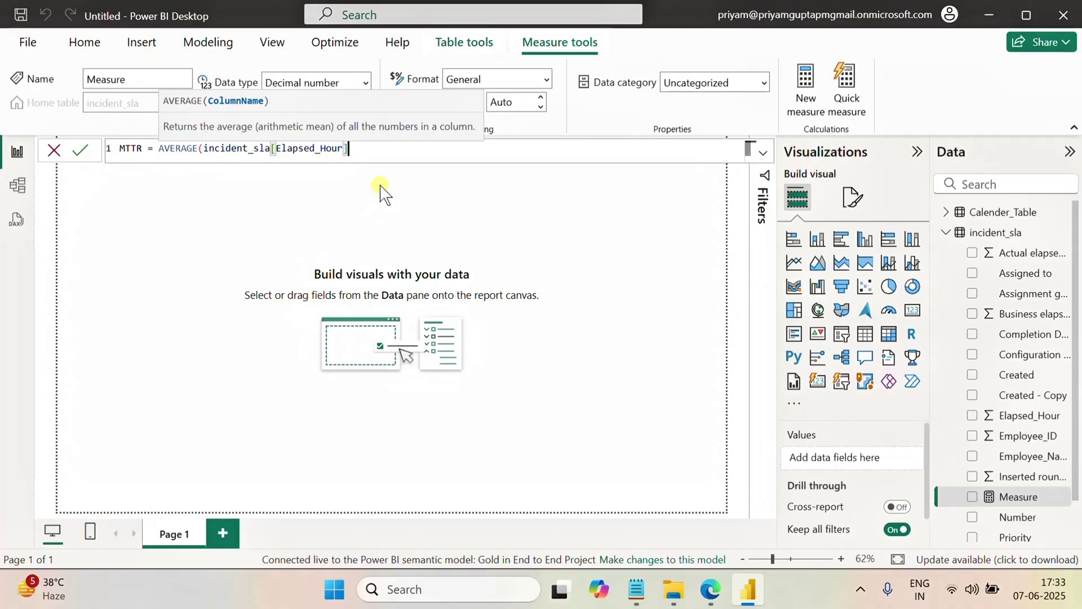
type(")")
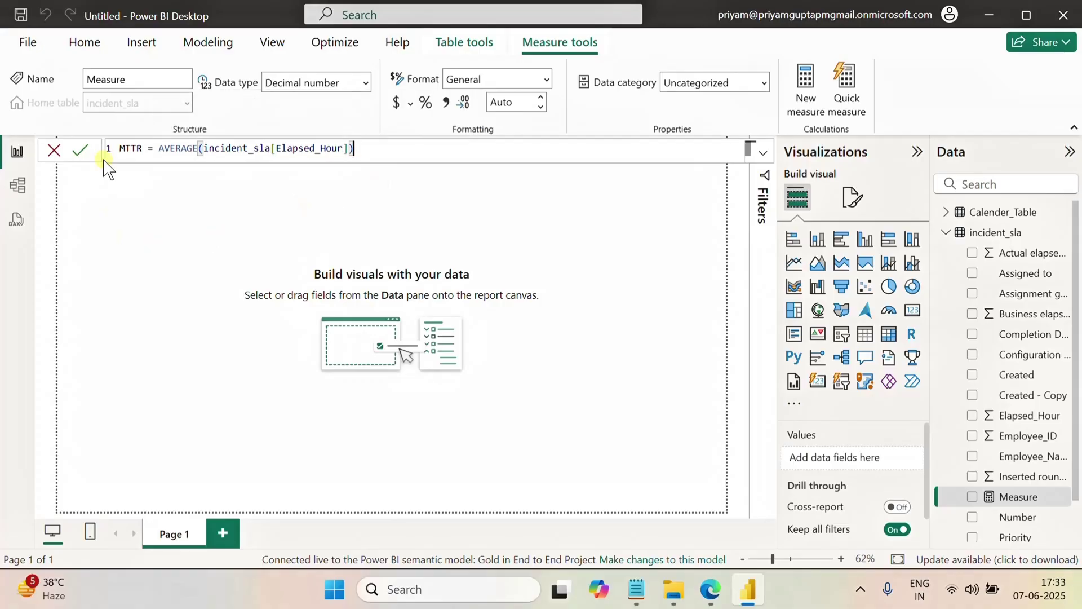
left_click(81, 148)
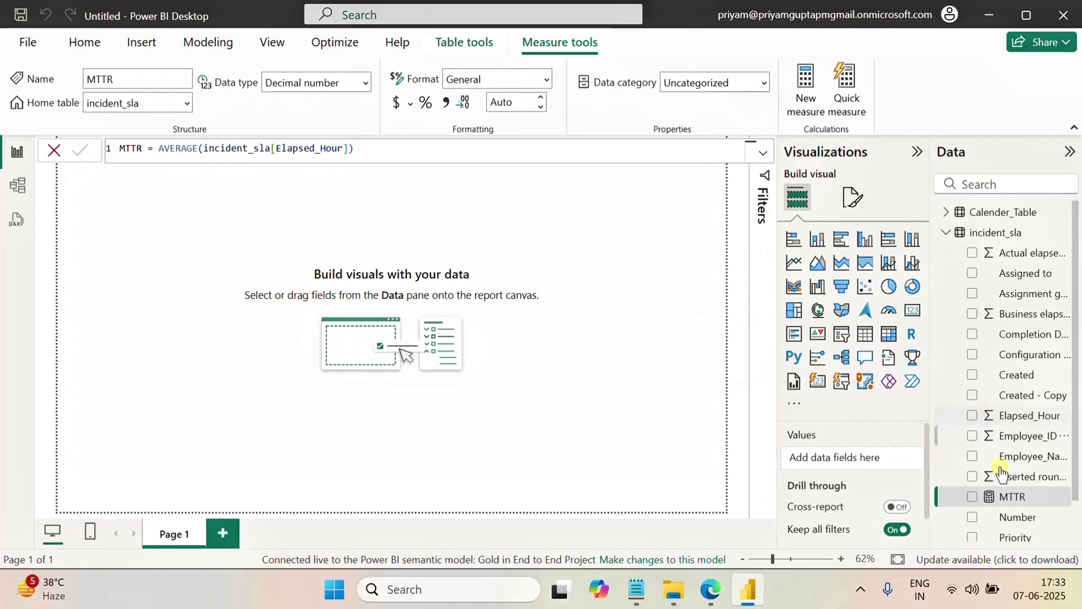
left_click(634, 262)
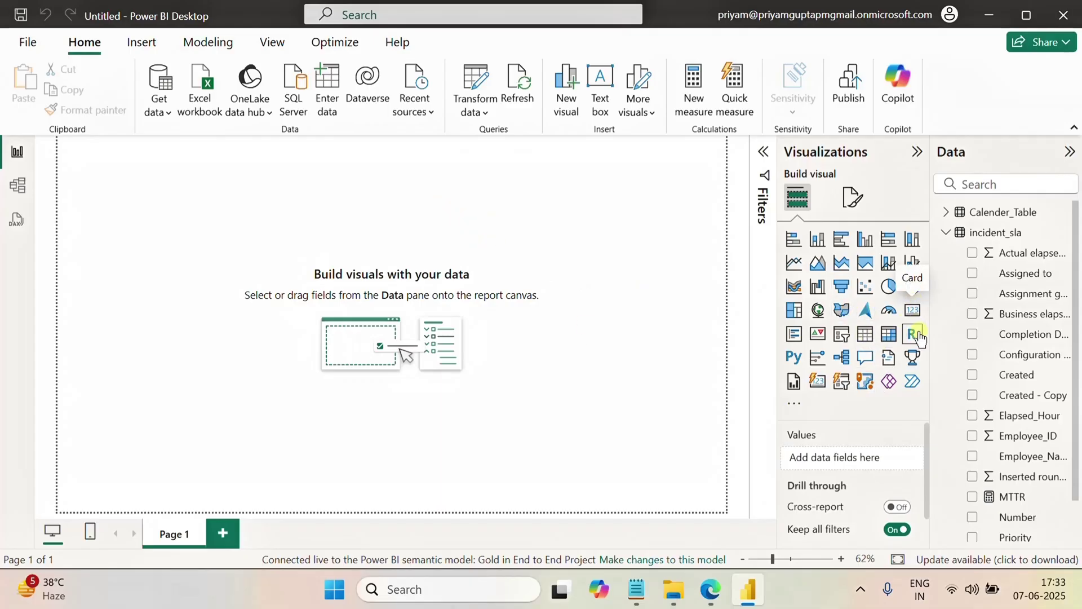
Step: Add a card visual showing the MTTR measure and adjust its width to a compact card in the page's upper-left corner
left_click(913, 311)
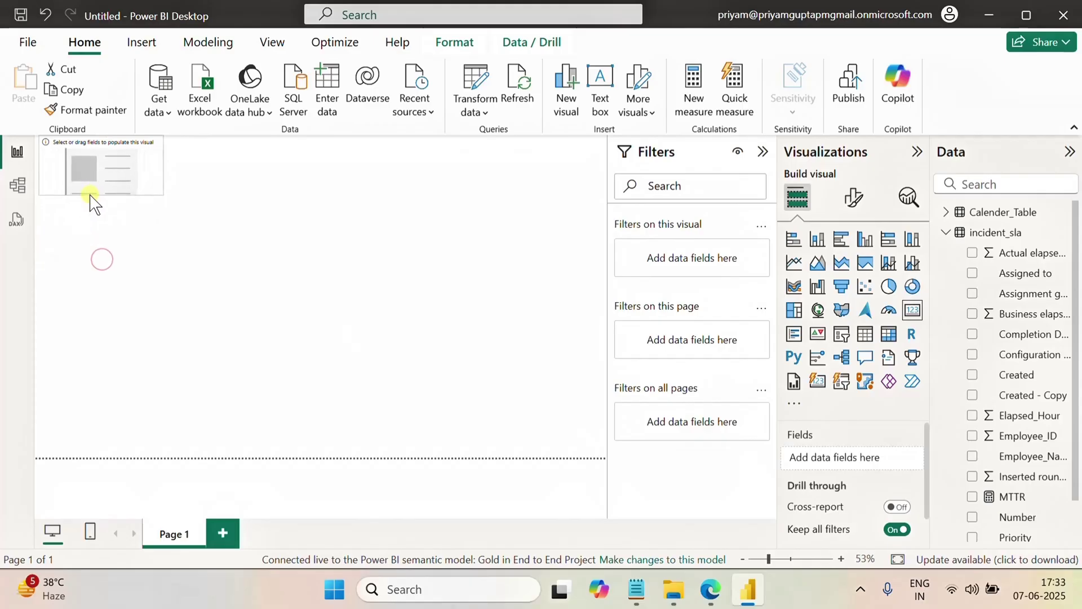
left_click_drag(165, 166, 113, 166)
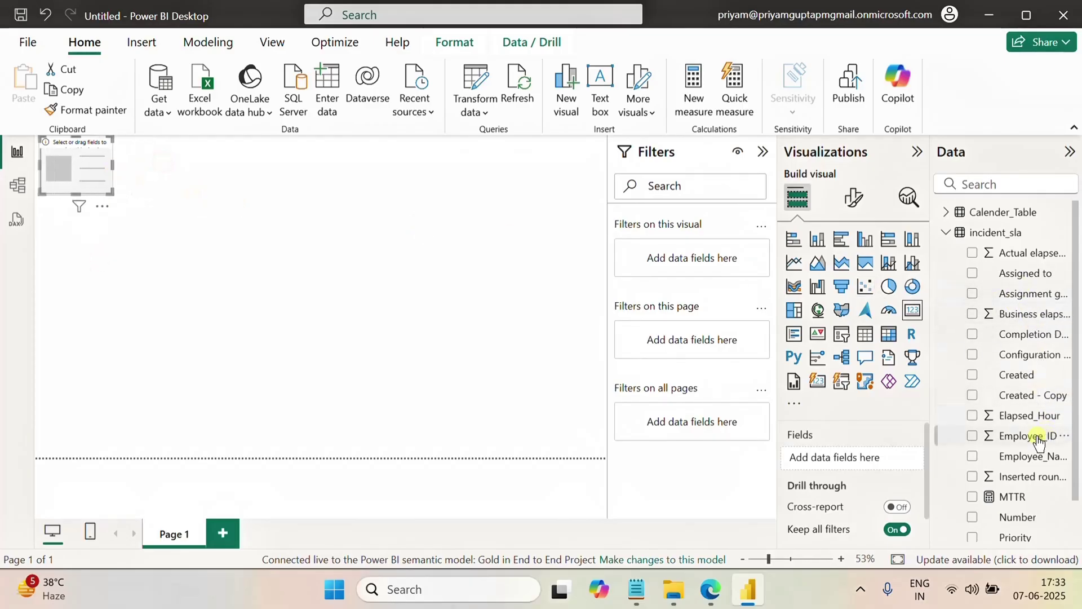
scroll(1028, 470, "down", 2)
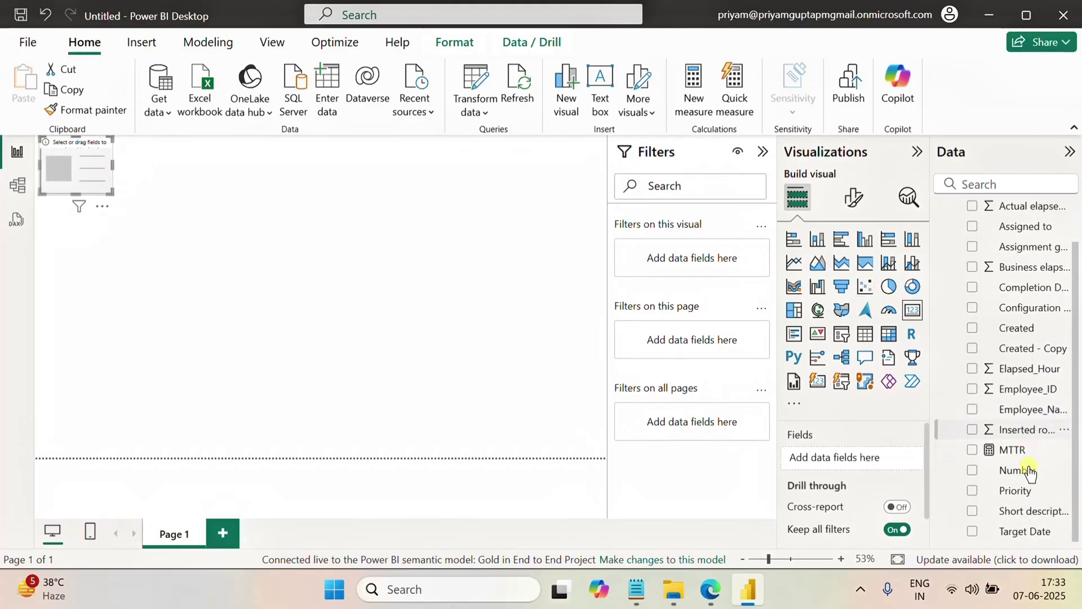
left_click(972, 450)
left_click_drag(848, 461, 200, 260)
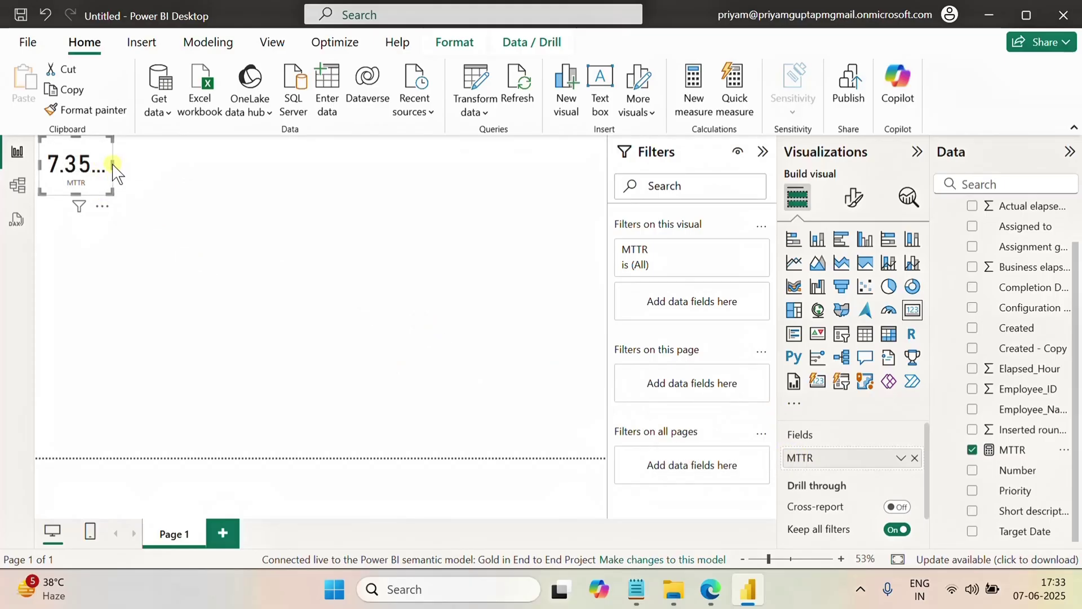
left_click_drag(113, 164, 128, 164)
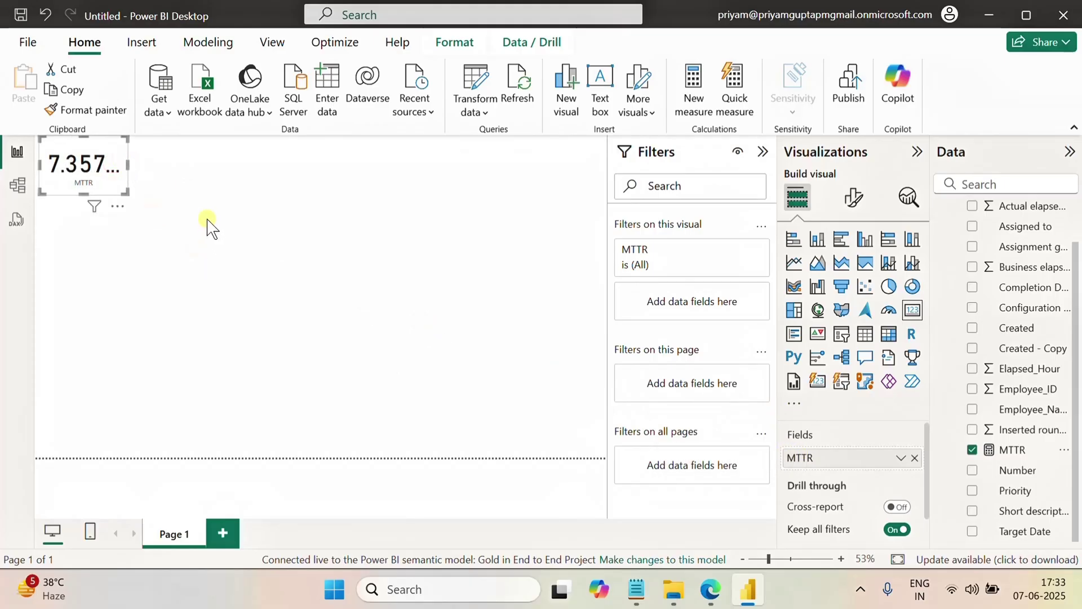
mouse_move(128, 163)
left_mouse_down()
mouse_move(164, 170)
mouse_move(118, 171)
left_mouse_up()
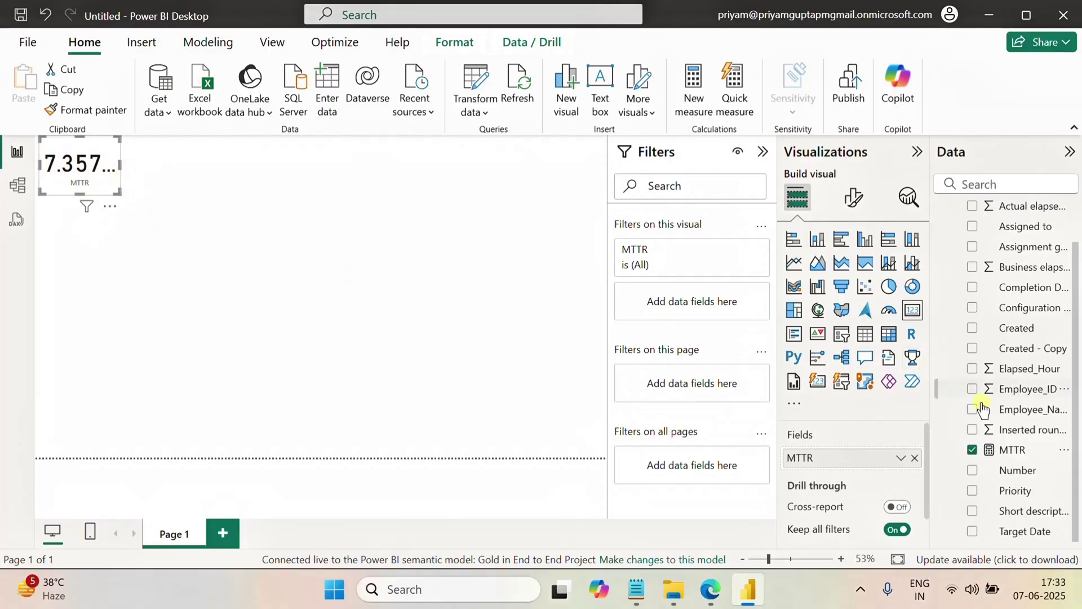
Step: Format the MTTR measure as a decimal number with 2 decimal places
left_click(1013, 449)
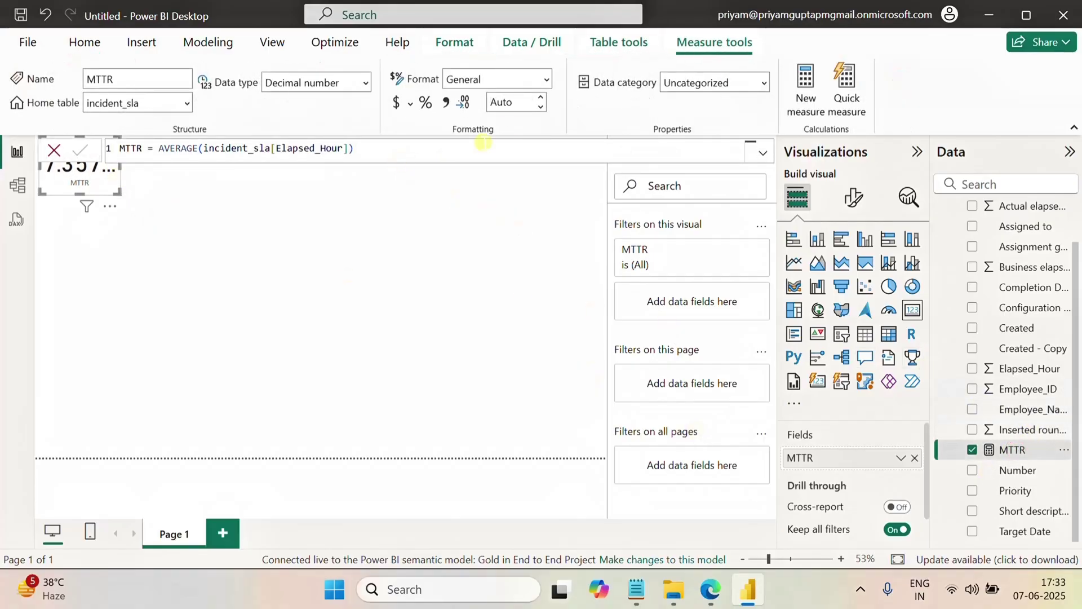
left_click(542, 100)
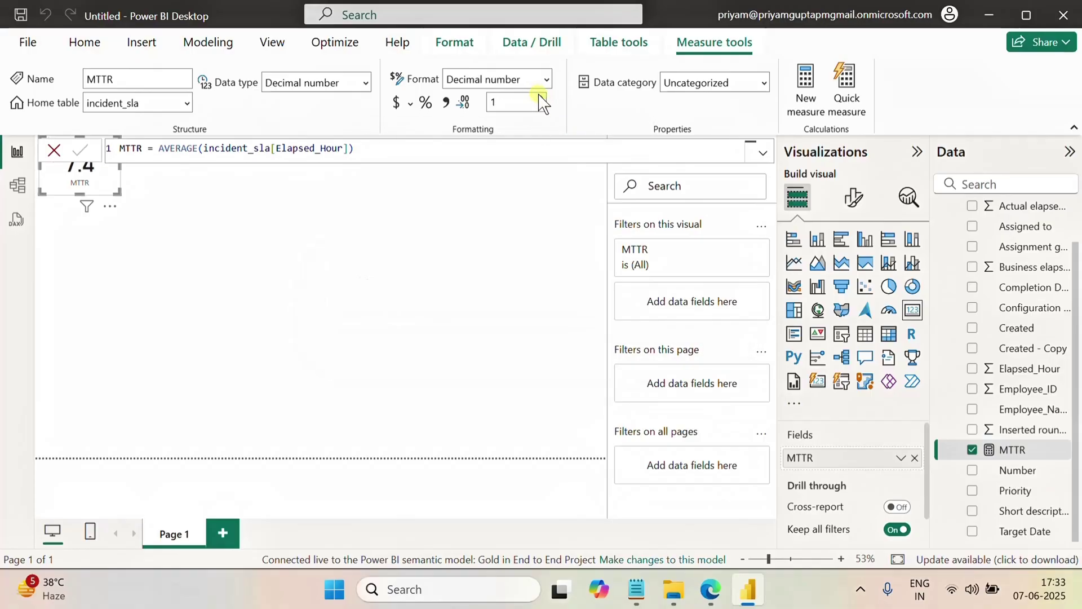
left_click(174, 207)
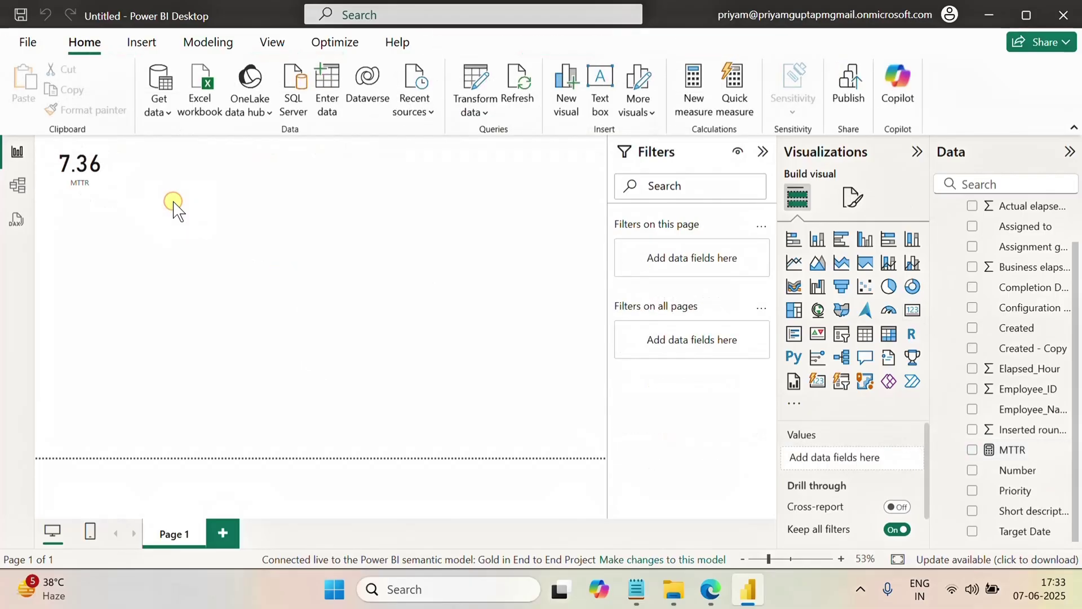
Step: Turn off the category label of the MTTR card
left_click(101, 192)
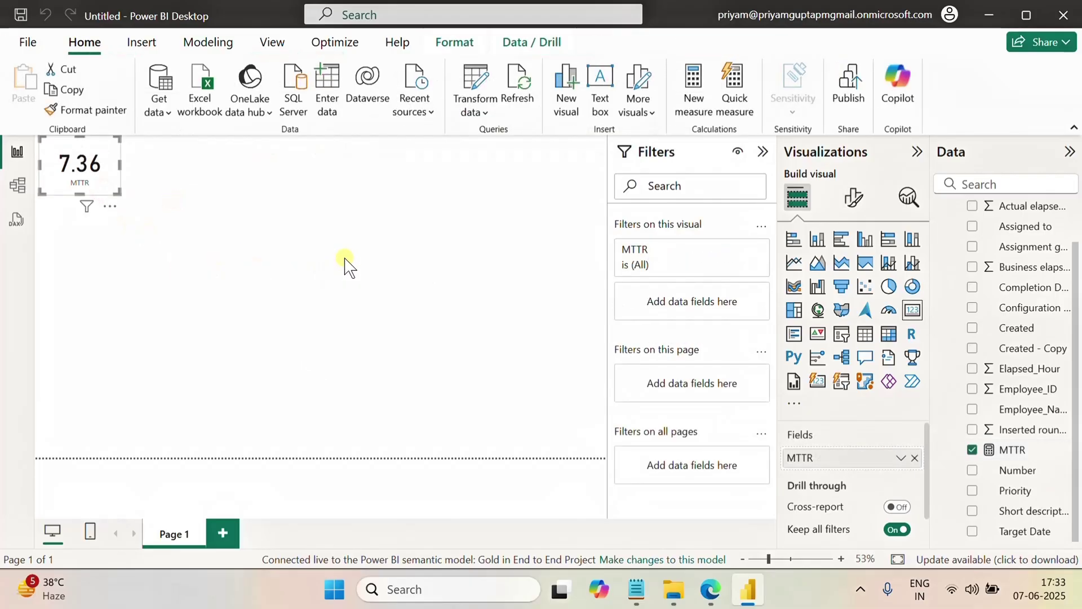
left_click(857, 198)
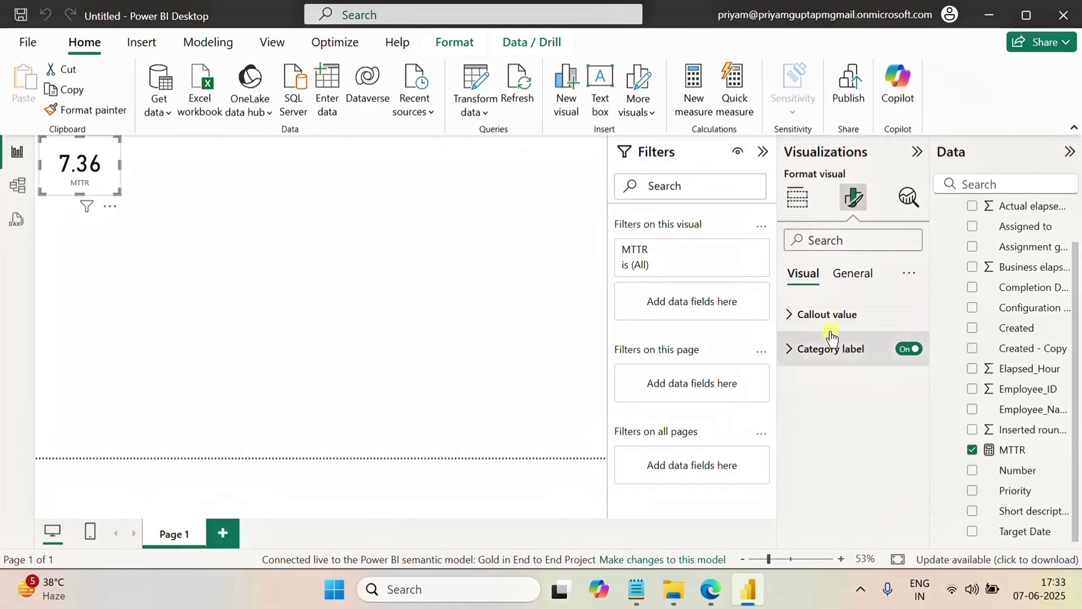
left_click(903, 349)
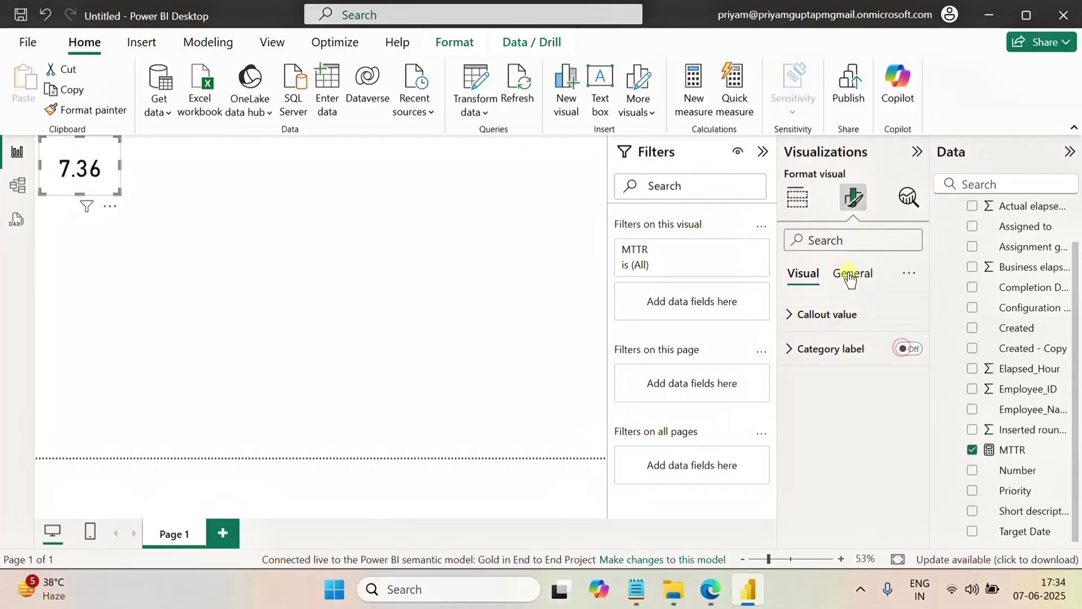
Step: Turn on the MTTR card's title and set its text to "MTTR Hours"
left_click(851, 274)
left_click(790, 353)
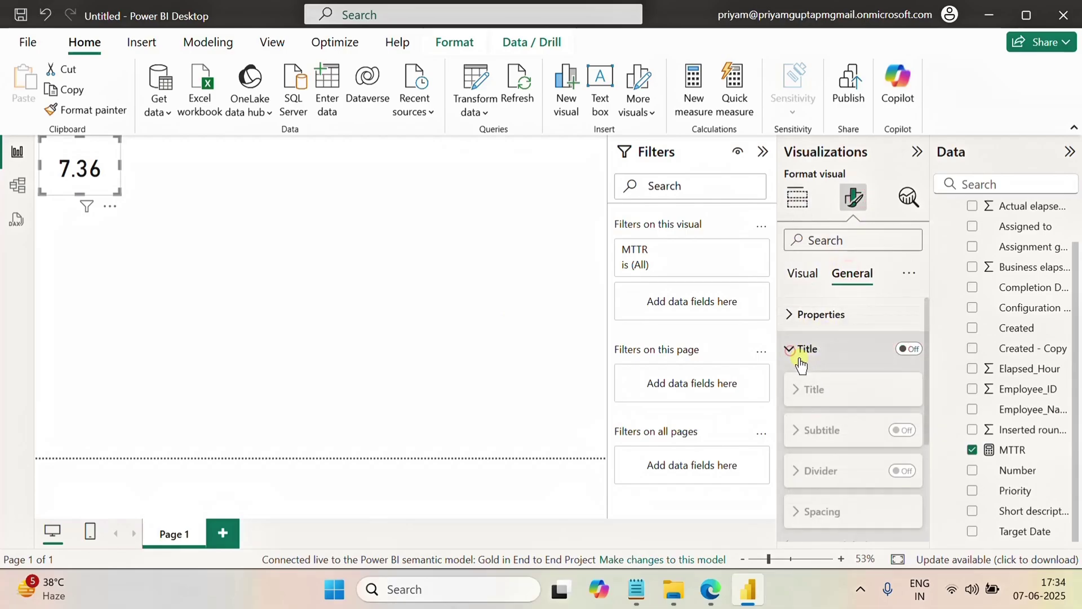
left_click(909, 349)
left_click(820, 433)
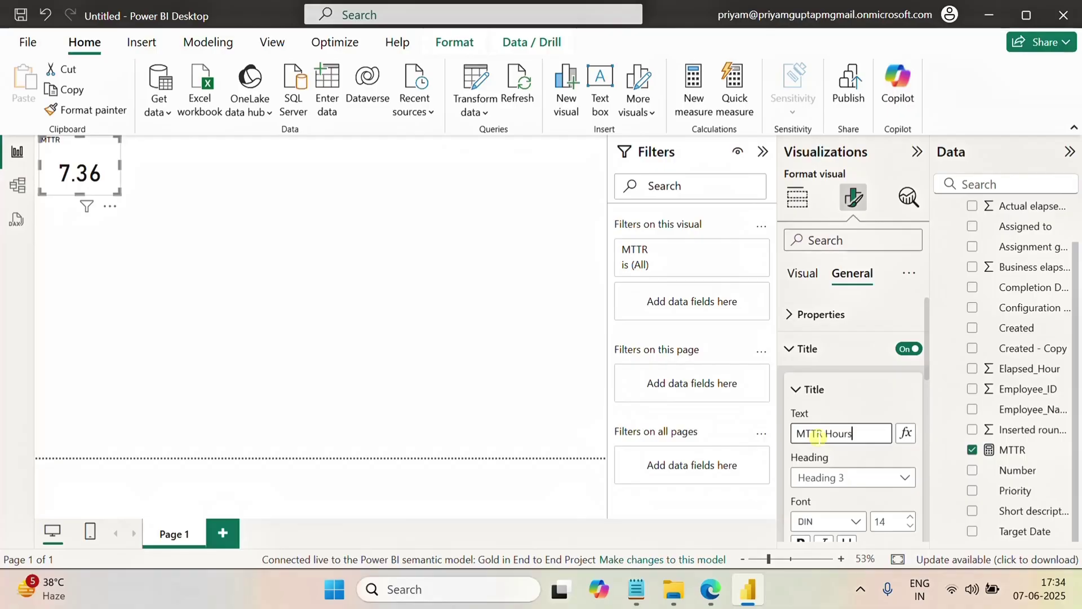
scroll(872, 482, "down", 3)
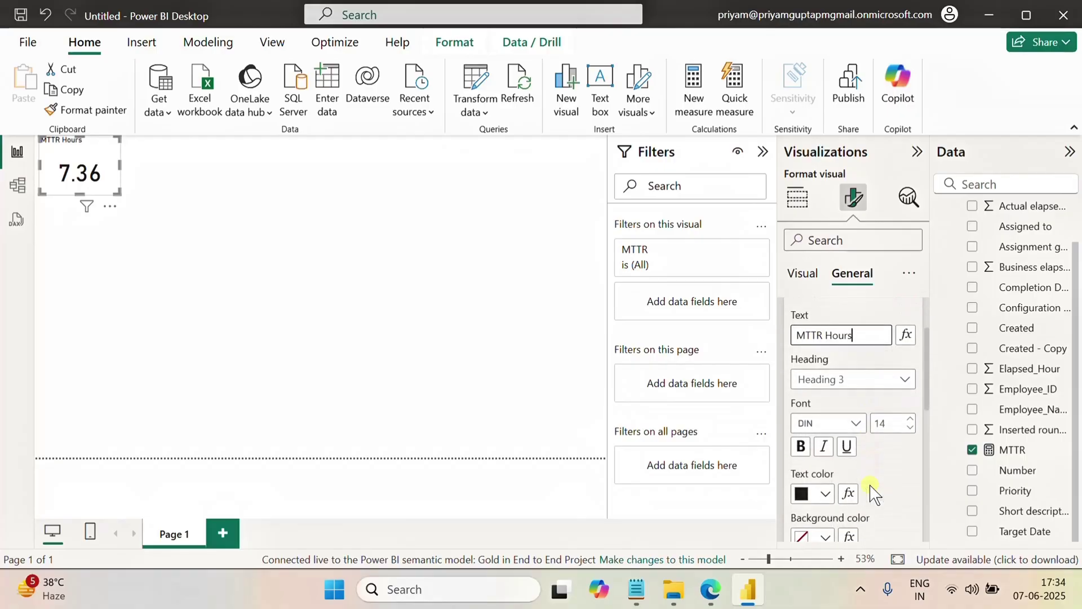
Step: Center the MTTR card's title horizontally and reduce the card's height
left_click(823, 513)
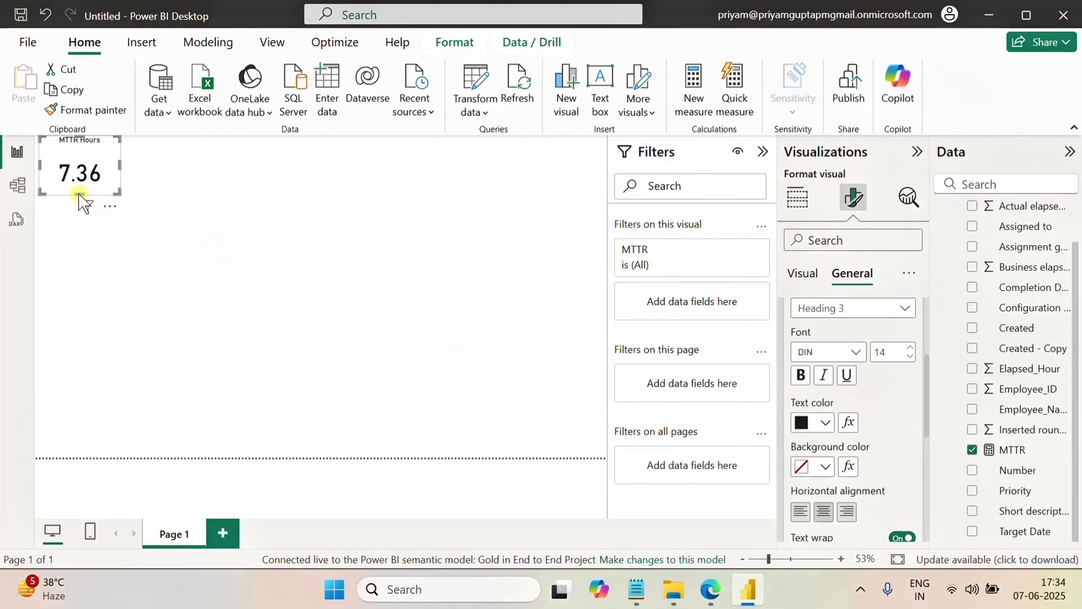
left_click_drag(79, 194, 79, 175)
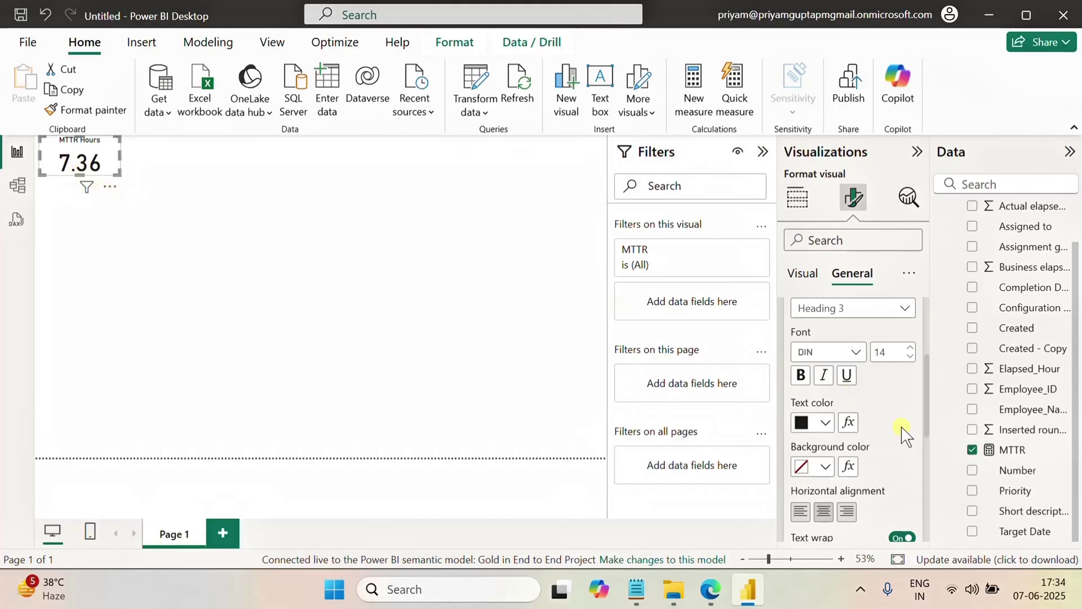
Step: Turn on the MTTR card's visual border and set its rounded corners to 30 px
scroll(900, 434, "down", 3)
scroll(865, 426, "up", 3)
scroll(885, 424, "up", 2)
scroll(868, 377, "up", 2)
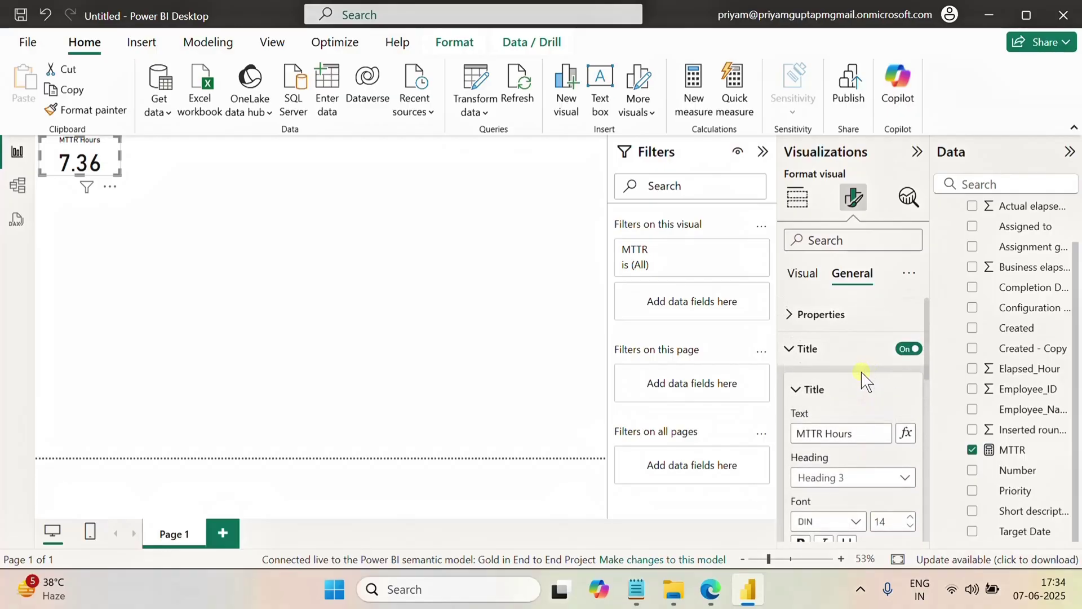
left_click(788, 349)
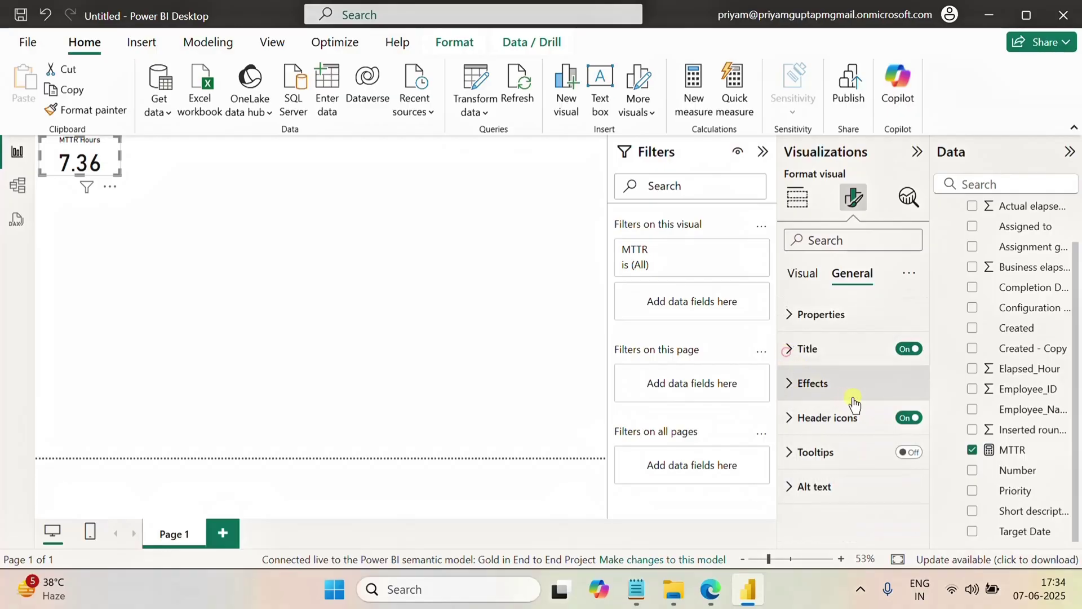
left_click(801, 276)
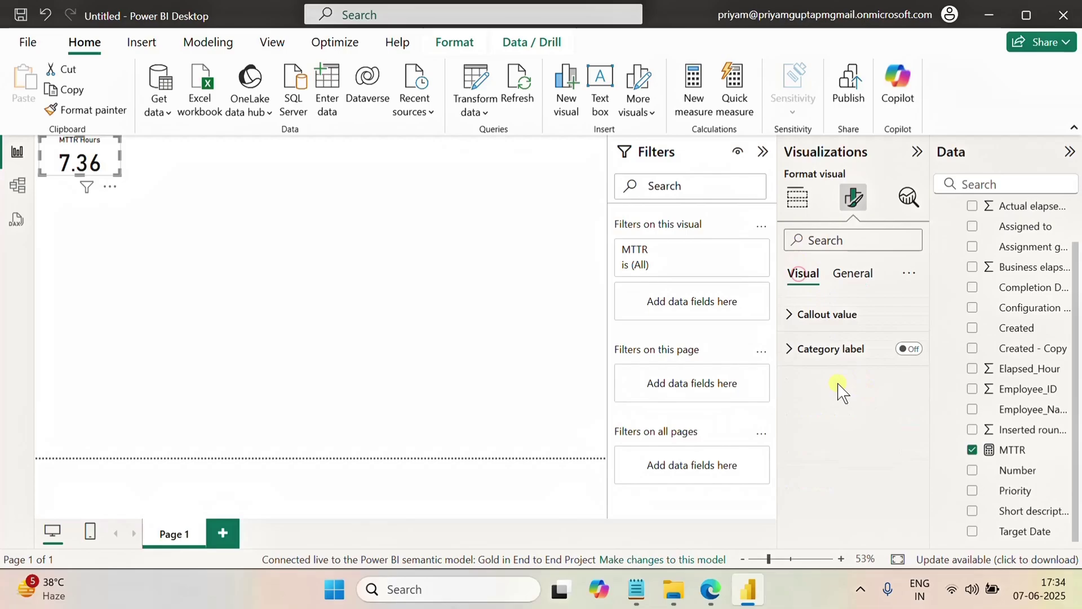
left_click(789, 314)
left_click(789, 314)
left_click(852, 272)
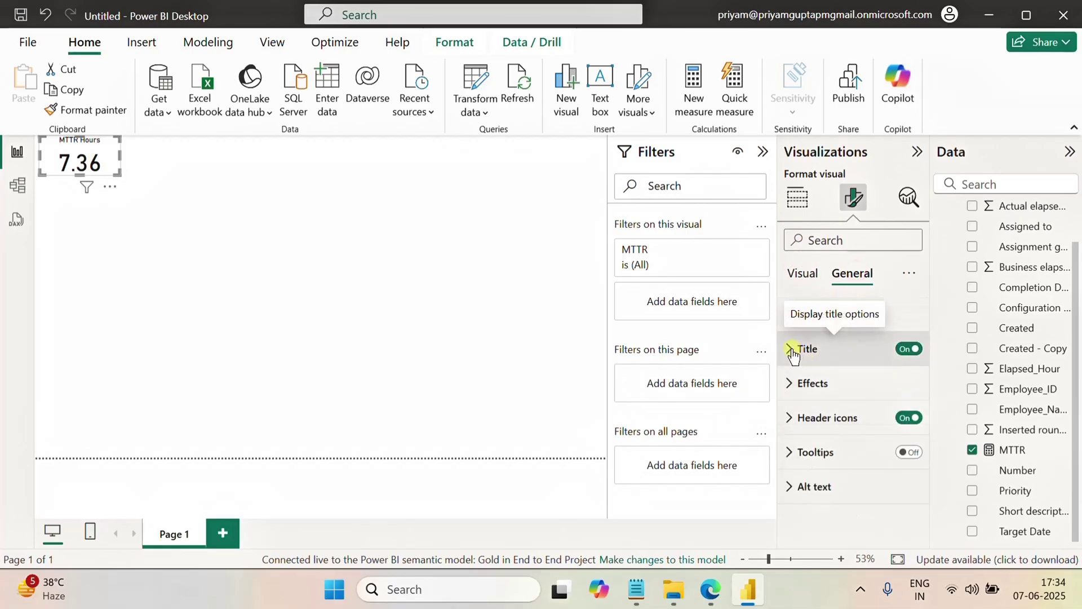
left_click(838, 241)
type("bor")
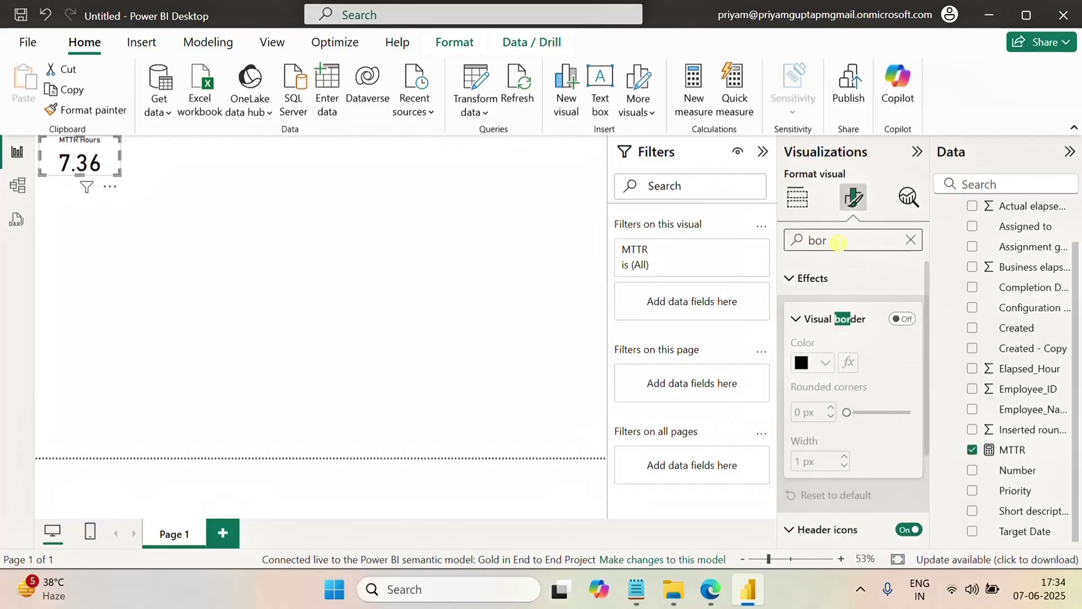
left_click(902, 319)
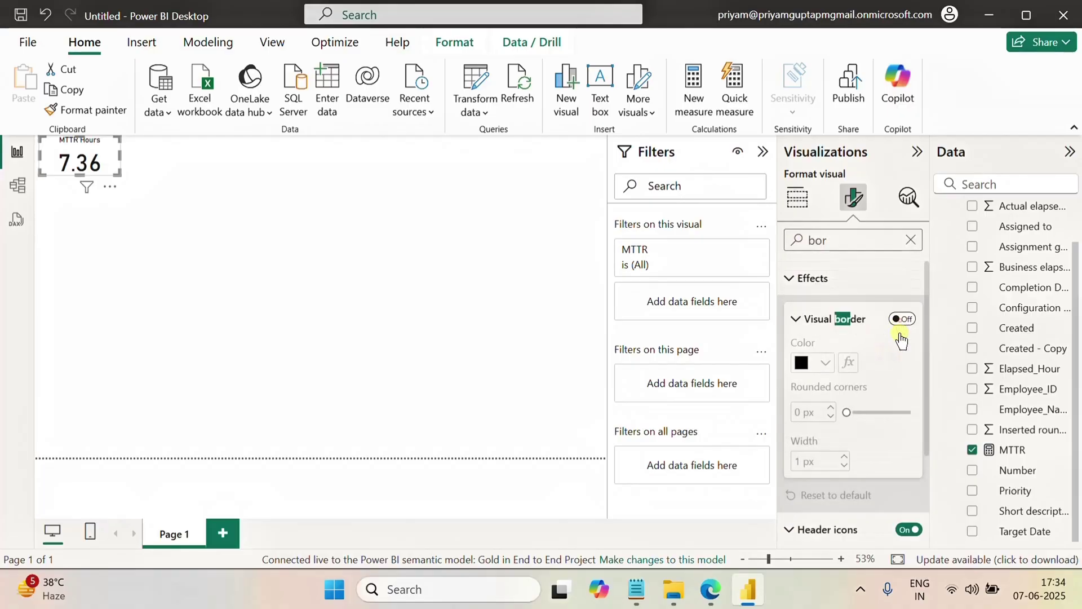
left_click_drag(846, 410, 929, 419)
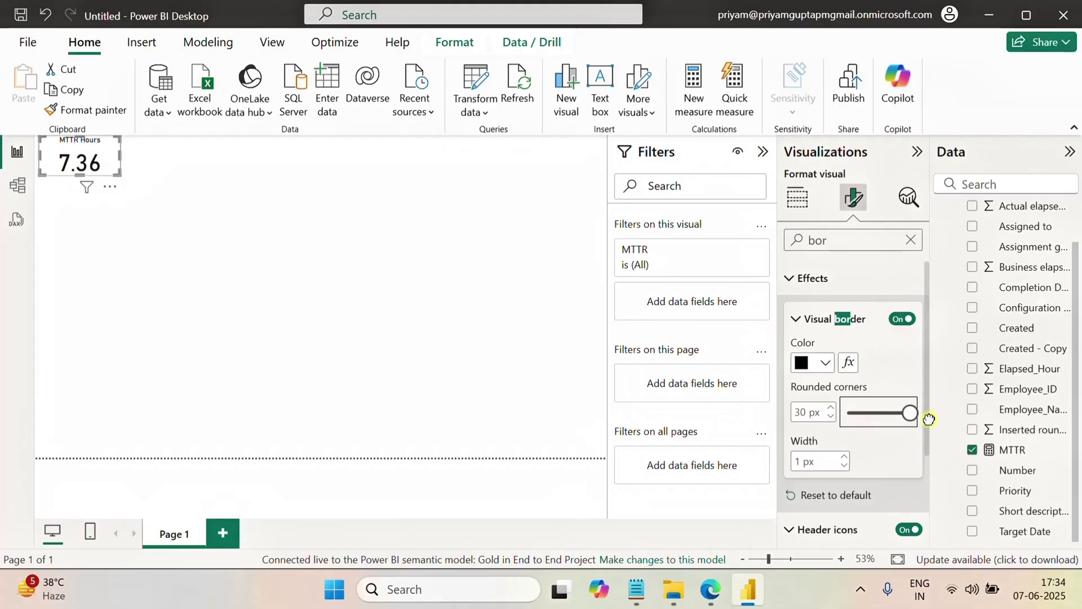
left_click(167, 219)
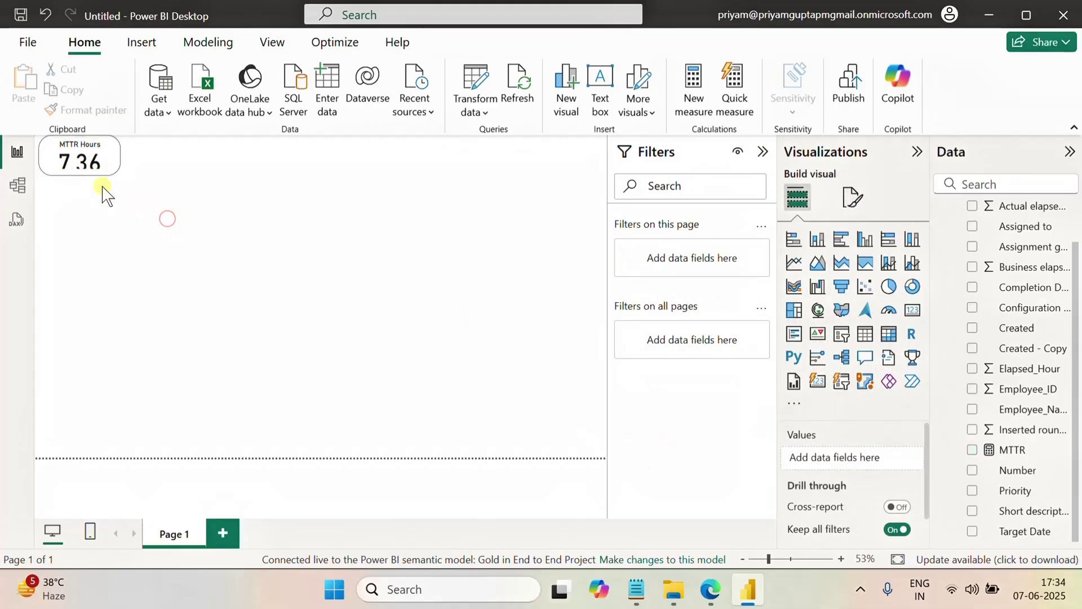
Step: Try a 2 px width for the MTTR card's visual border and return it to 1 px
left_click(115, 173)
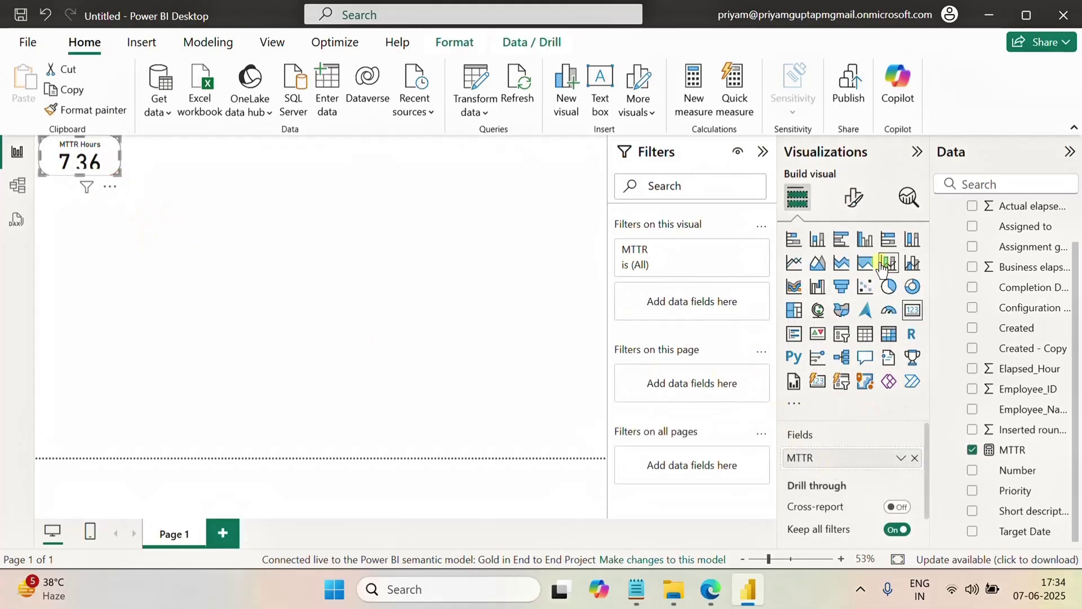
left_click(854, 198)
left_click(852, 273)
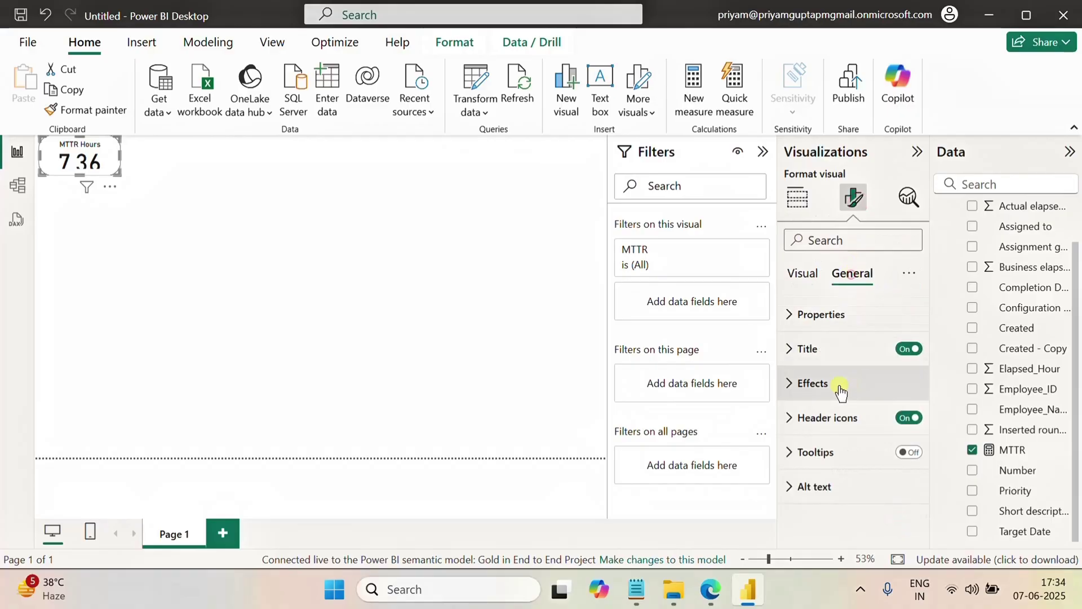
left_click(796, 389)
scroll(862, 462, "down", 3)
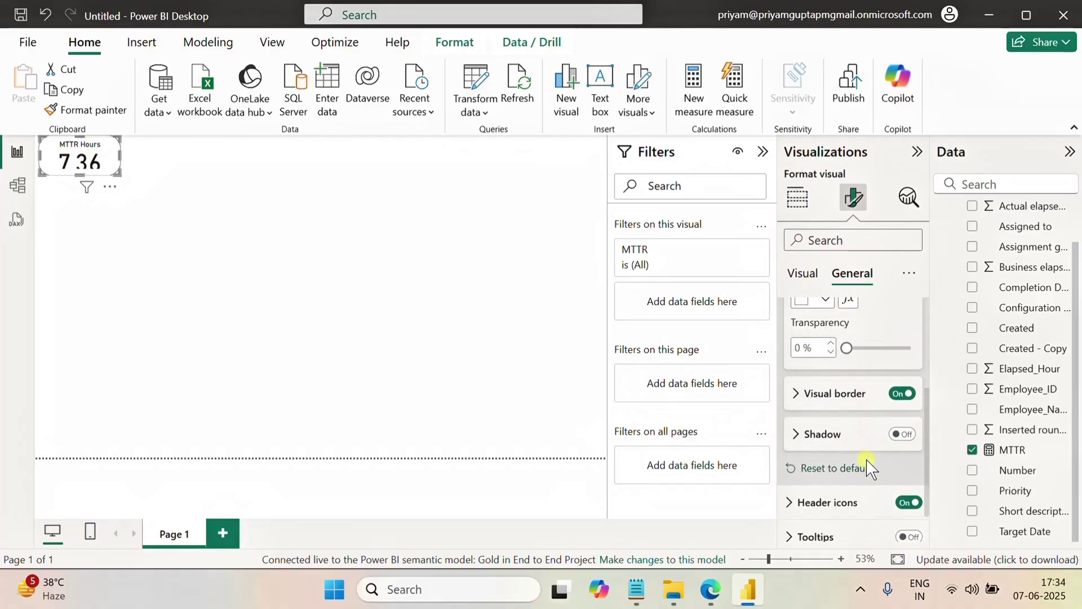
left_click(805, 349)
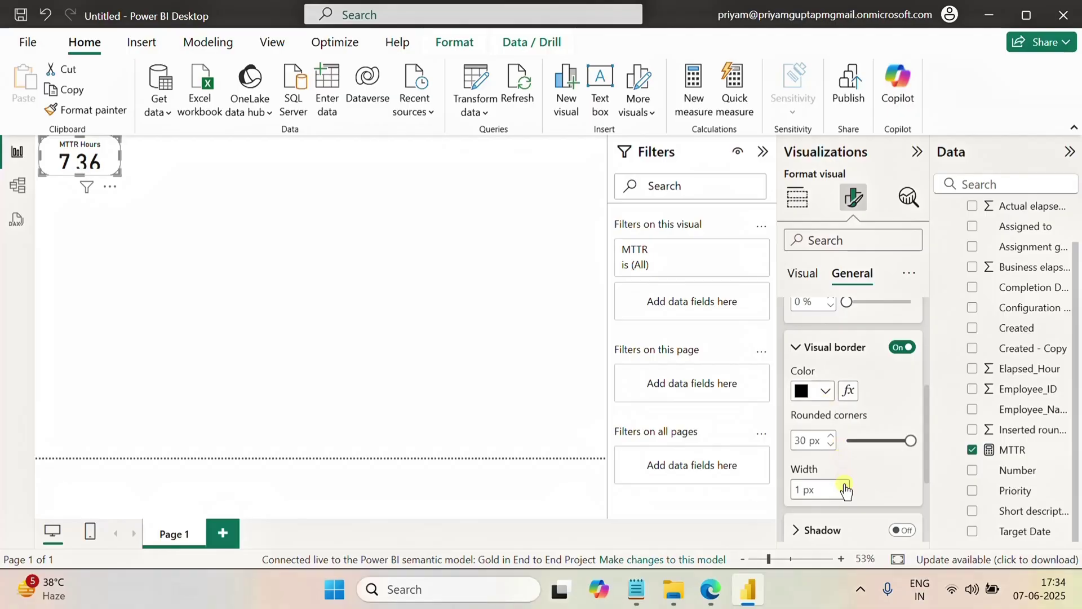
scroll(881, 485, "down", 2)
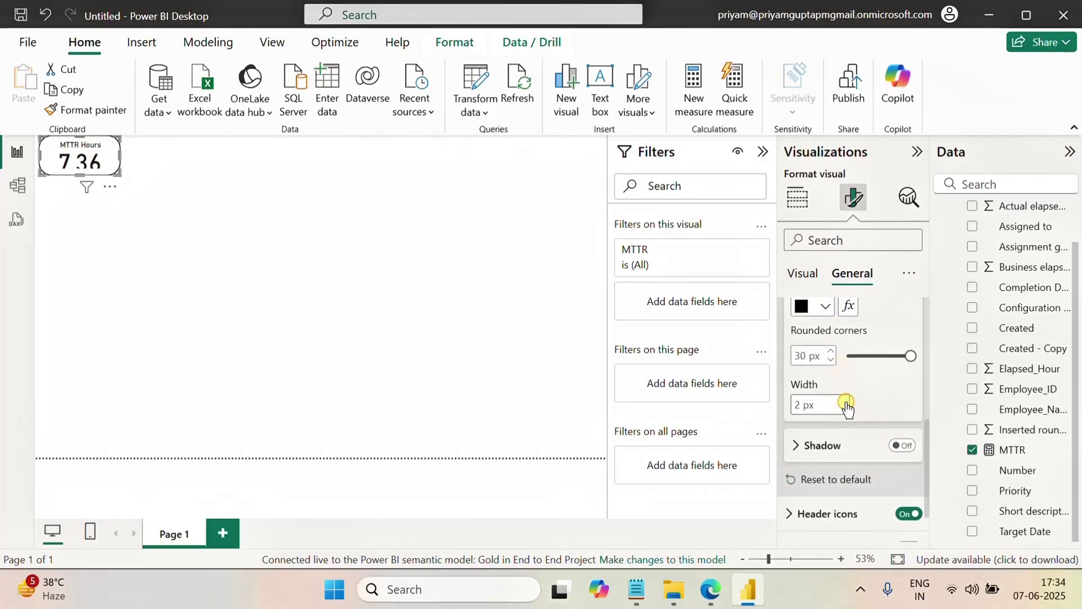
left_click(845, 404)
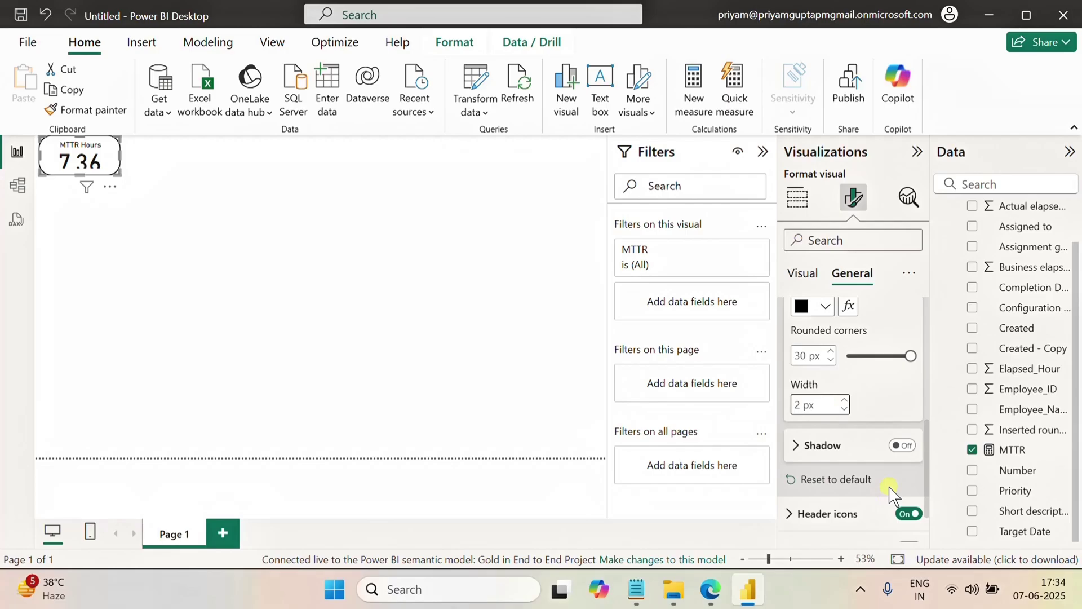
left_click(844, 408)
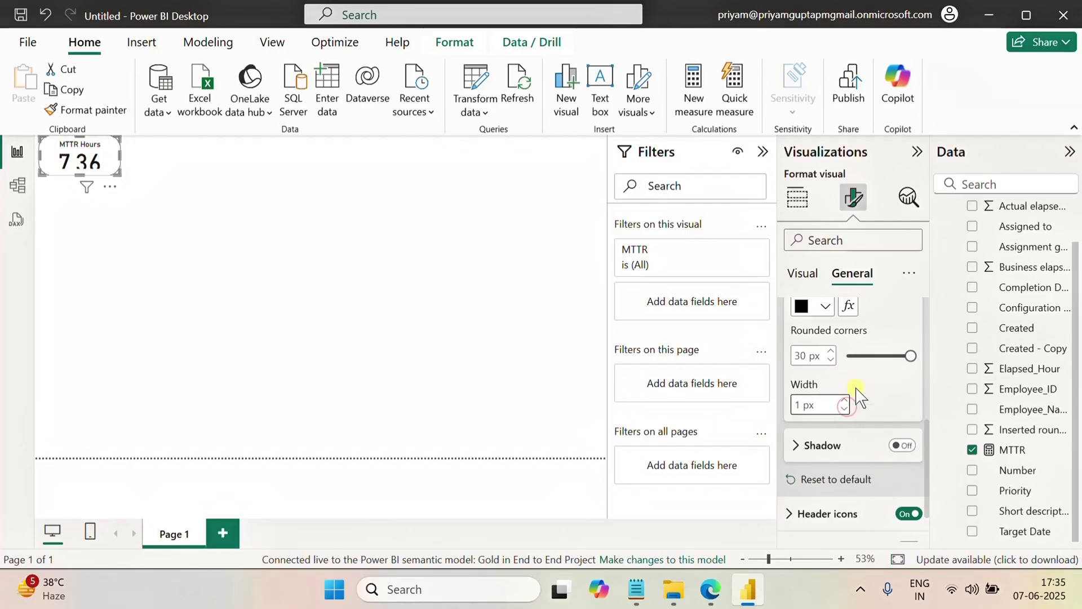
Step: Increase the MTTR card's height slightly so its value fits inside the rounded border
left_click(212, 179)
left_click(76, 175)
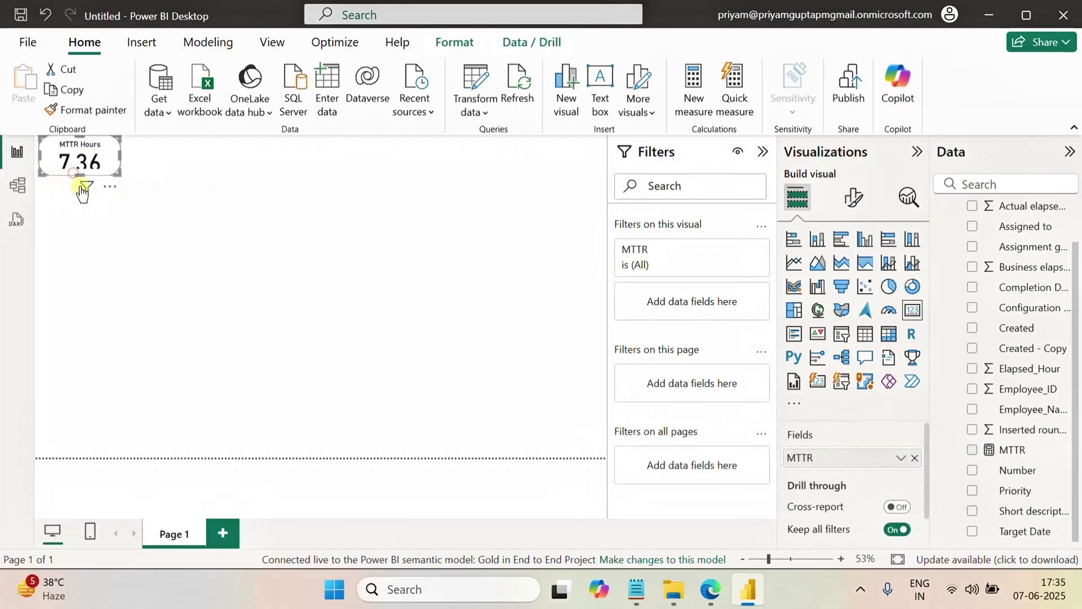
left_click_drag(78, 172, 77, 183)
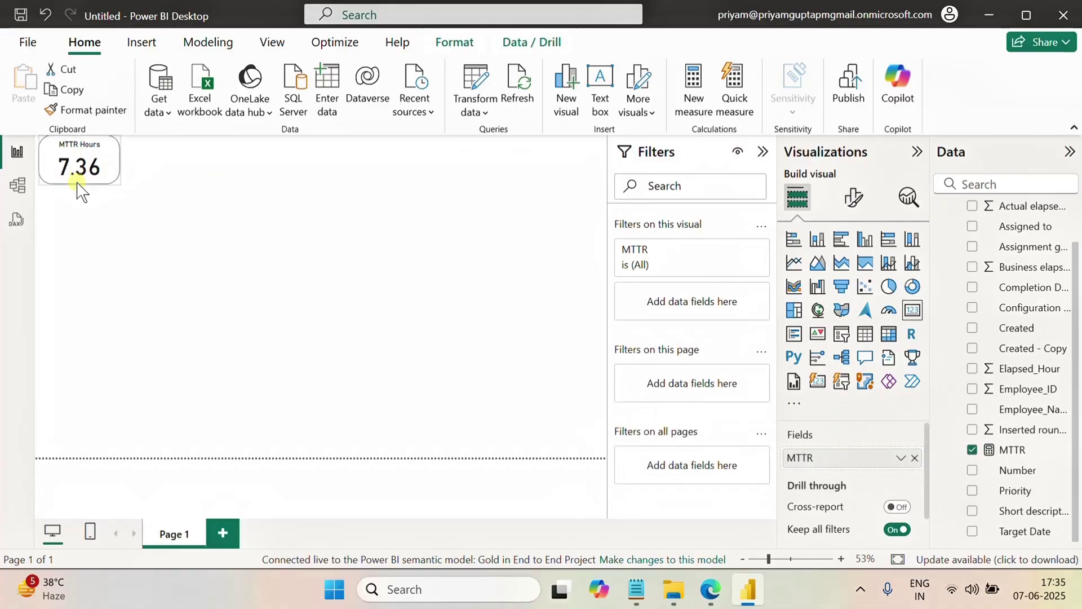
left_click(193, 164)
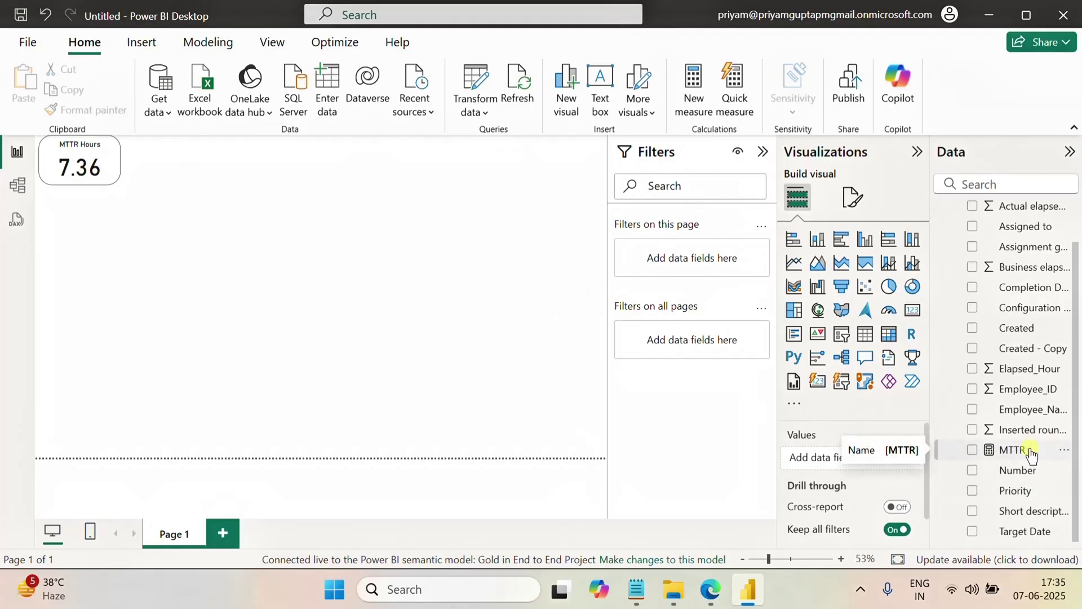
Step: Duplicate the MTTR card and place the copy directly beside the original, aligned along the top of the page
left_click(118, 166)
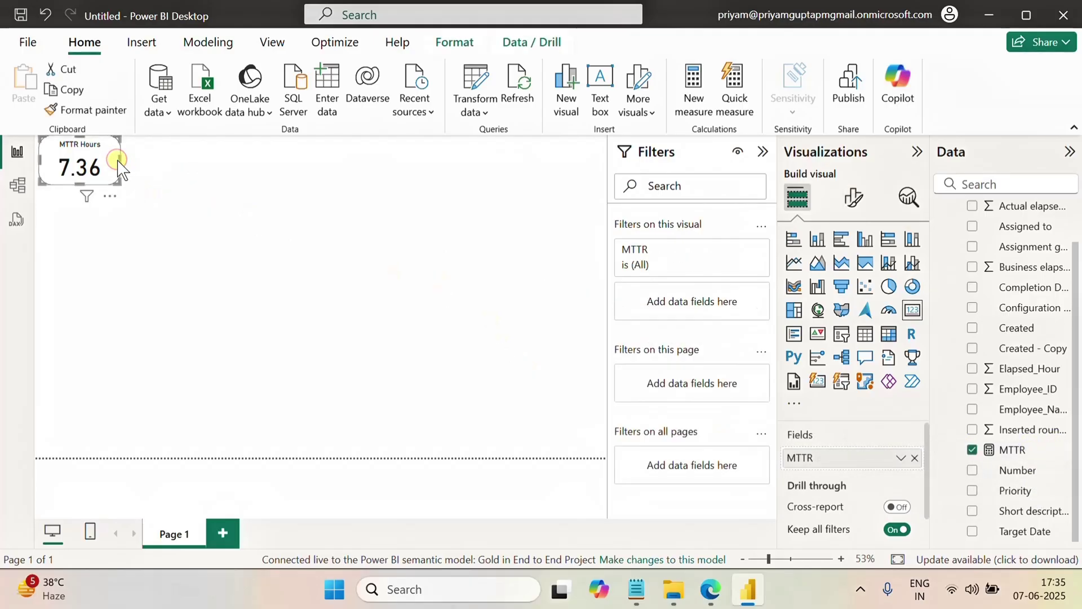
key("ctrl+c")
left_click(185, 168)
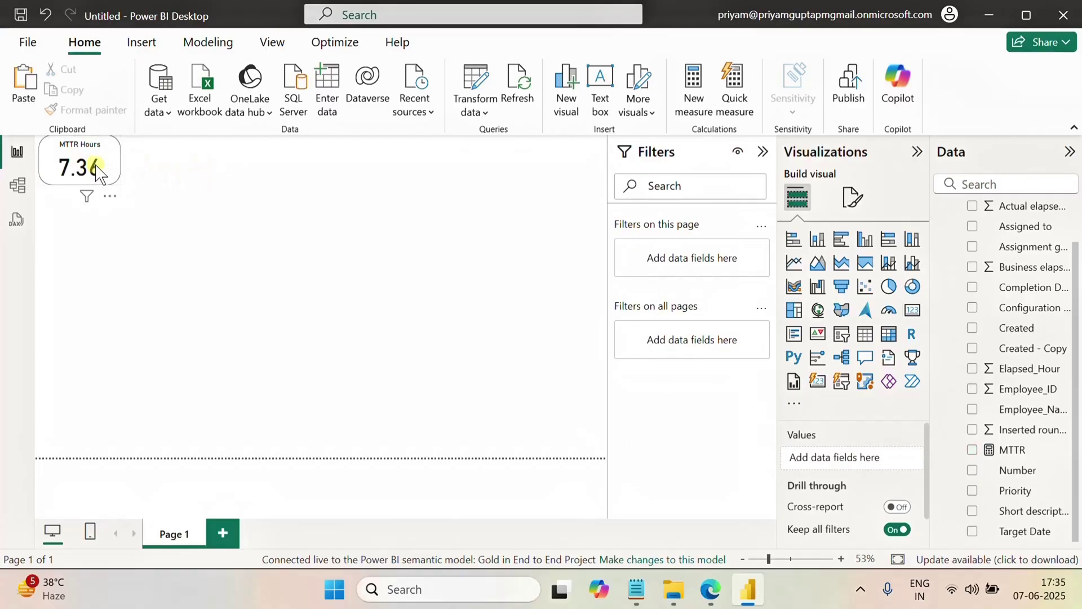
left_click(110, 169)
right_click(111, 171)
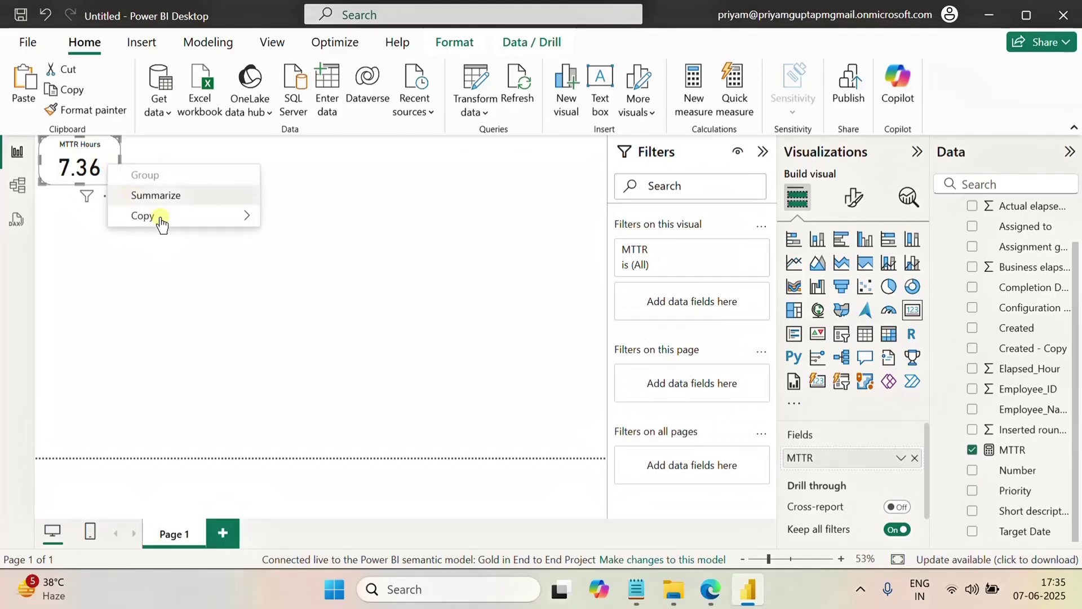
mouse_move(161, 221)
left_click(309, 216)
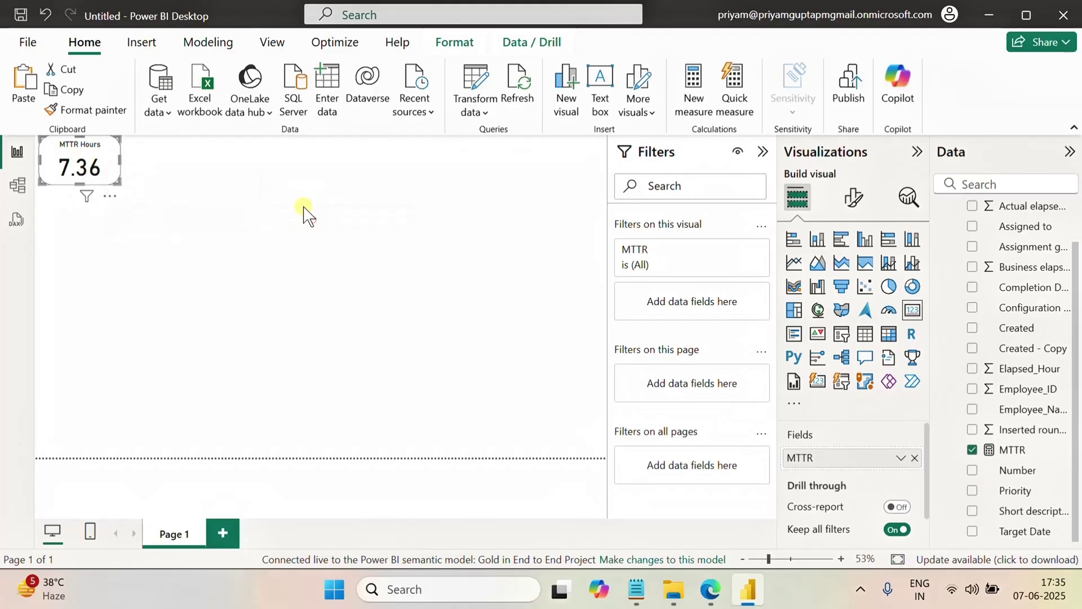
left_click(245, 147)
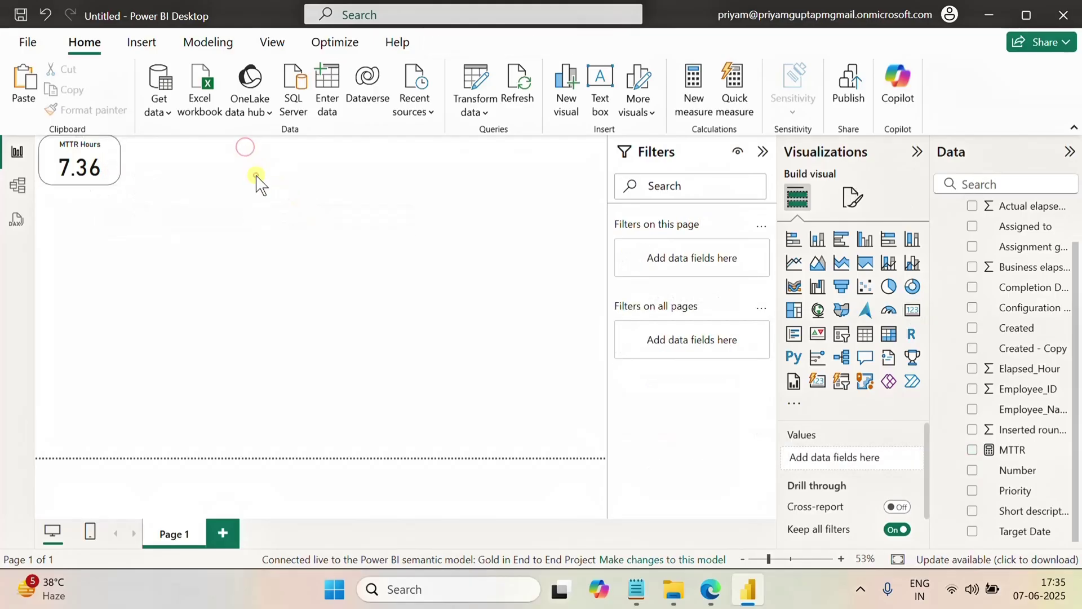
key("ctrl+v")
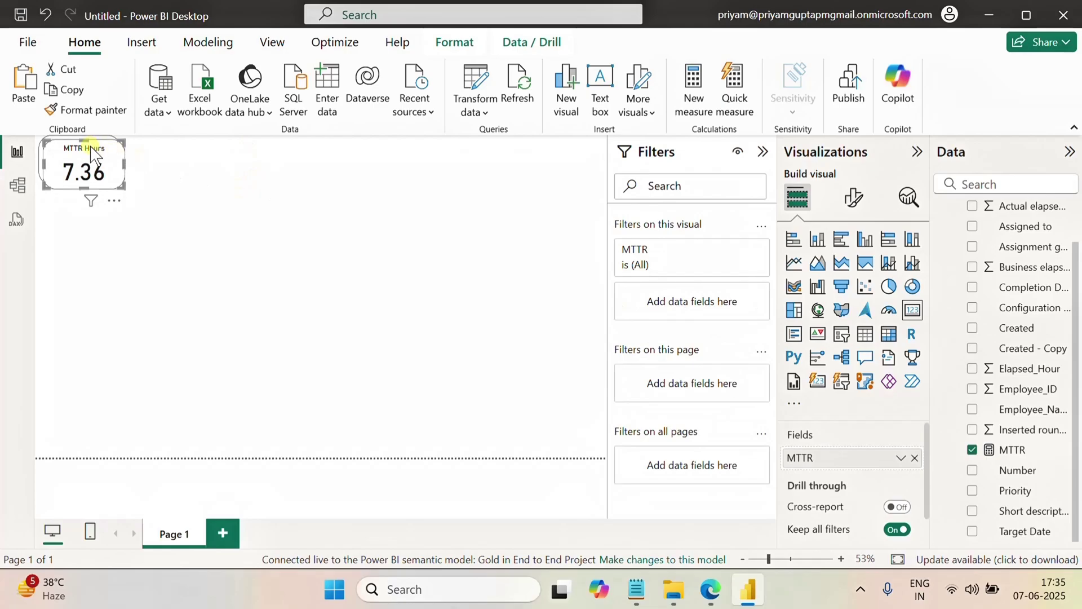
left_click_drag(93, 153, 179, 151)
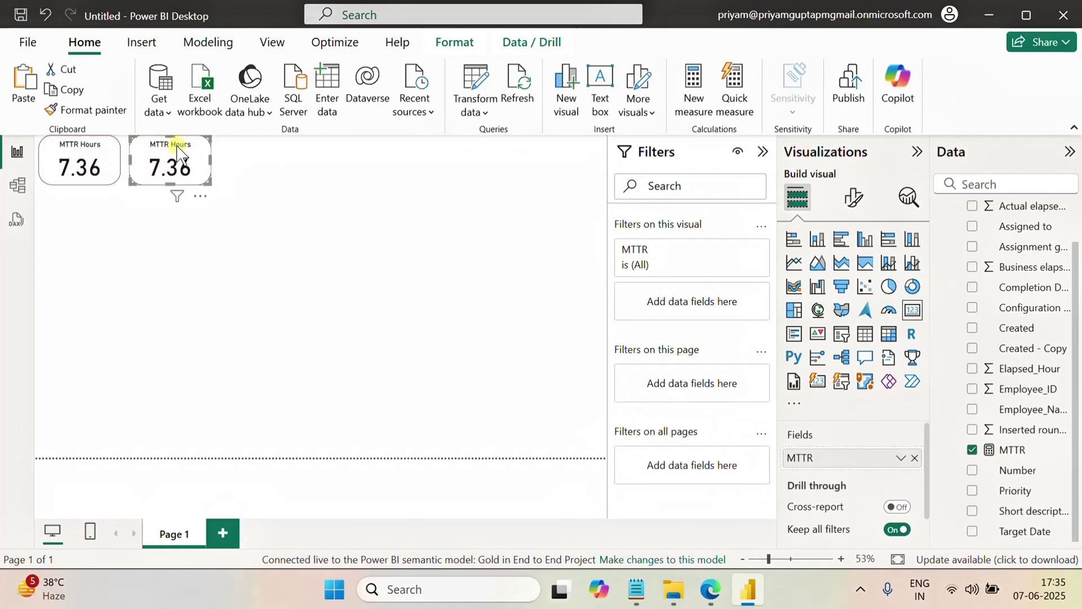
Step: Replace the MTTR measure in the duplicated card with the Number field, summarized as Count
left_click(972, 451)
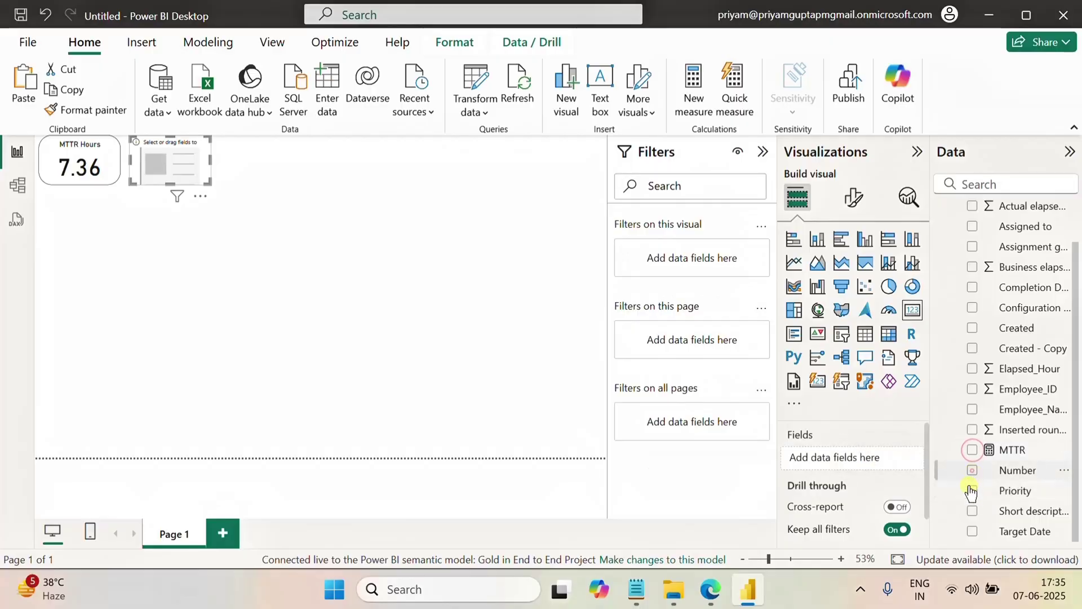
left_click(972, 470)
left_click(900, 457)
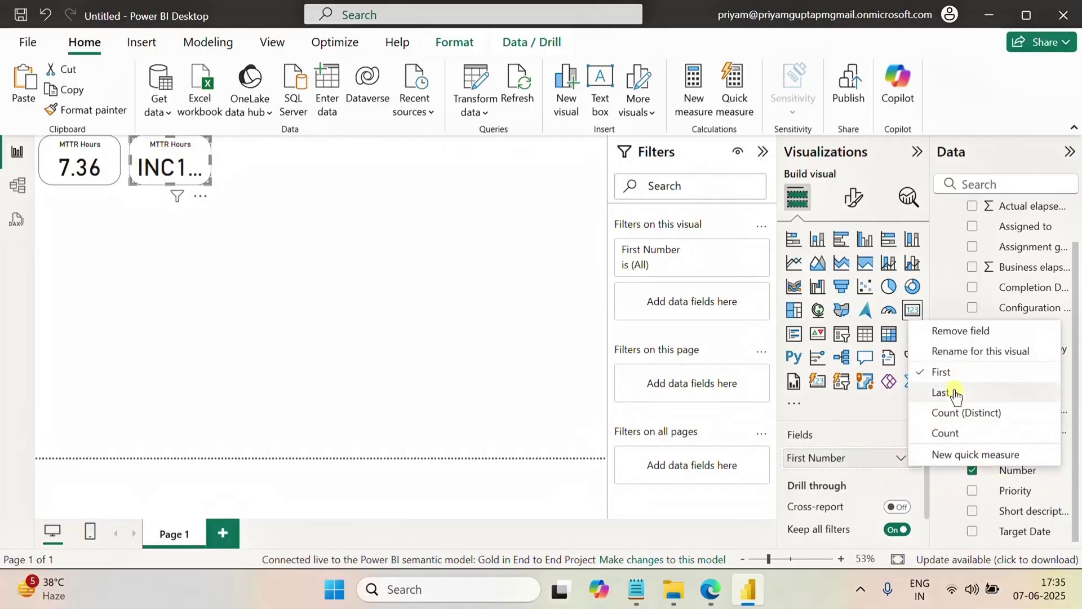
left_click(946, 433)
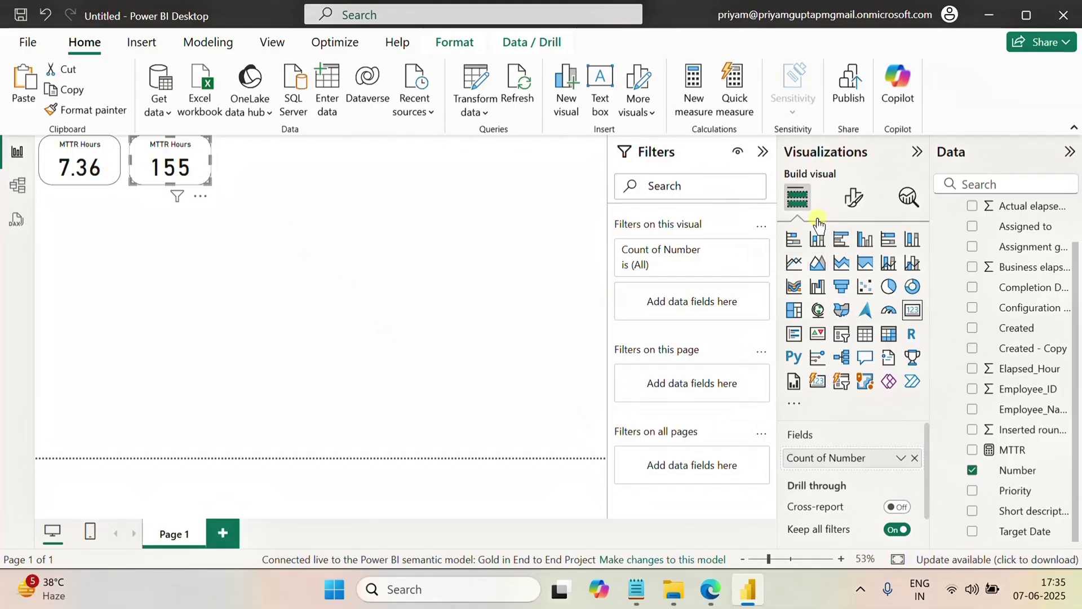
Step: Change the duplicated card's title text to "Total Incidents"
left_click(854, 197)
left_click(853, 276)
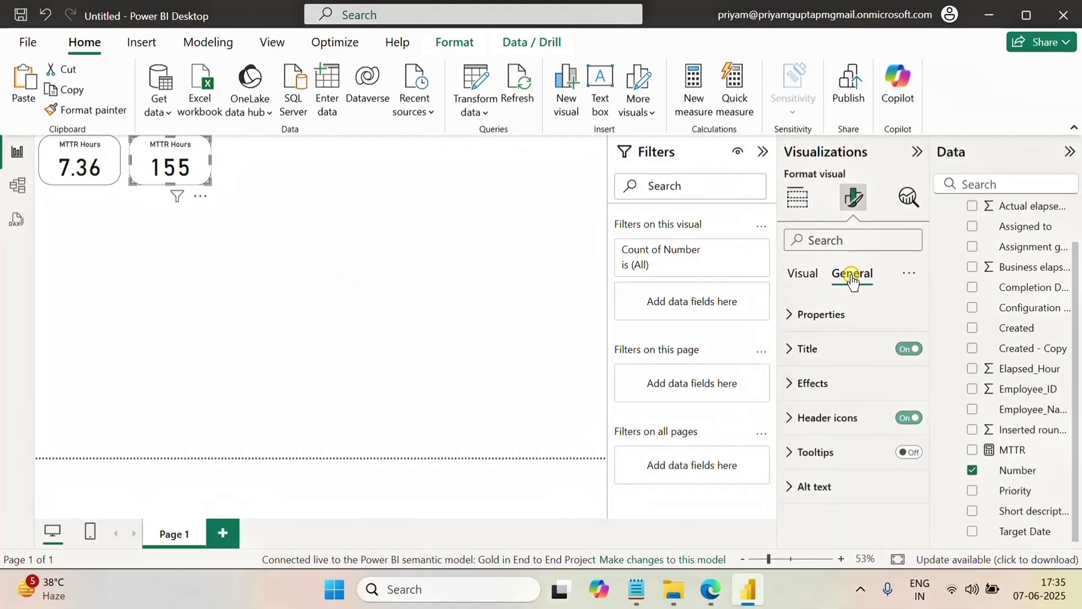
left_click(789, 348)
left_click_drag(863, 433, 791, 434)
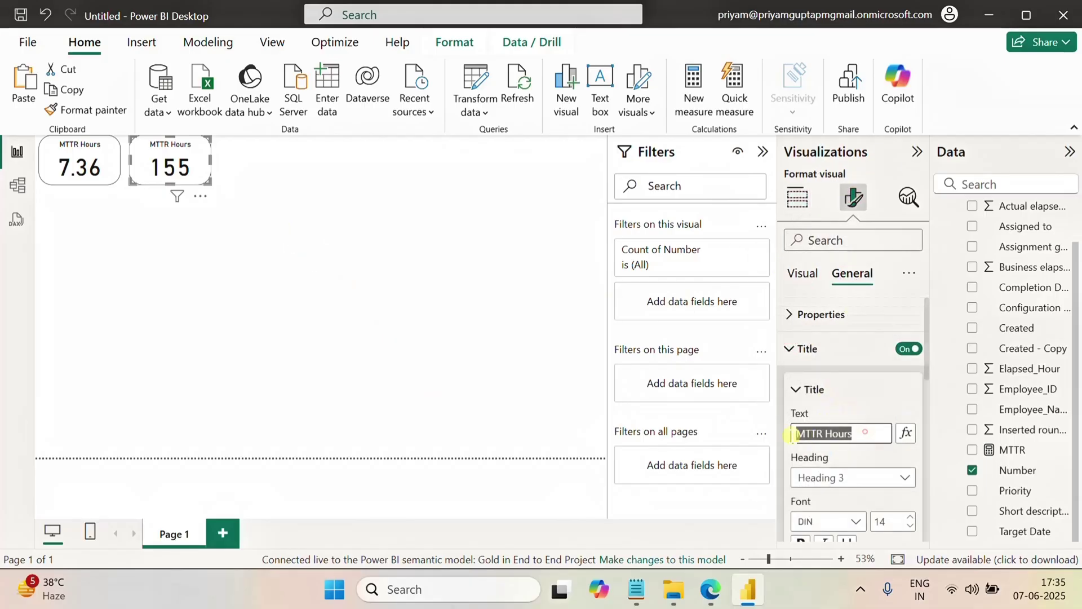
type("Total Incidents")
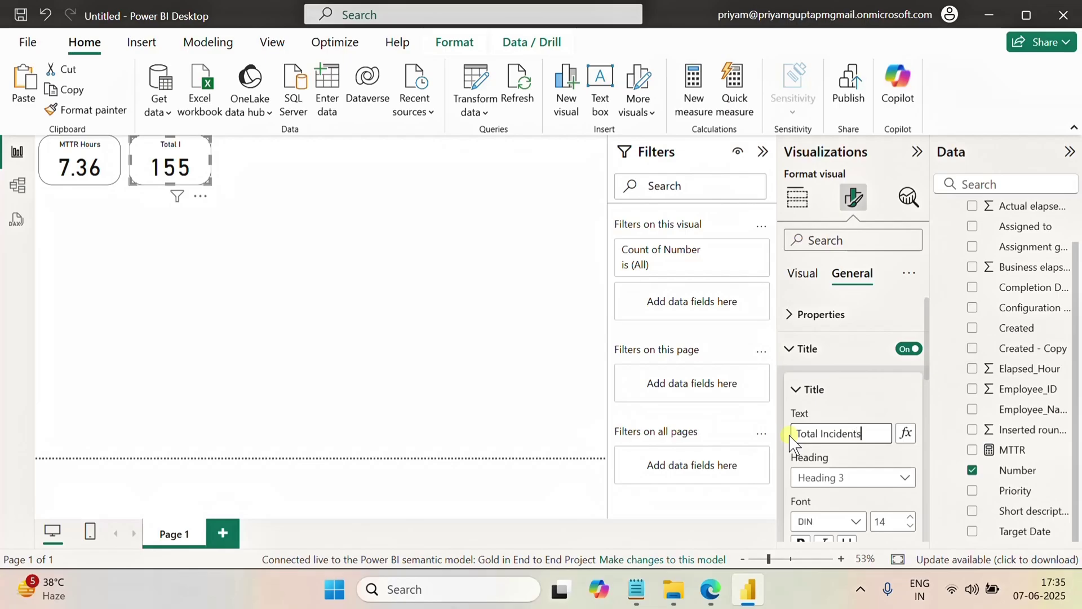
left_click(360, 252)
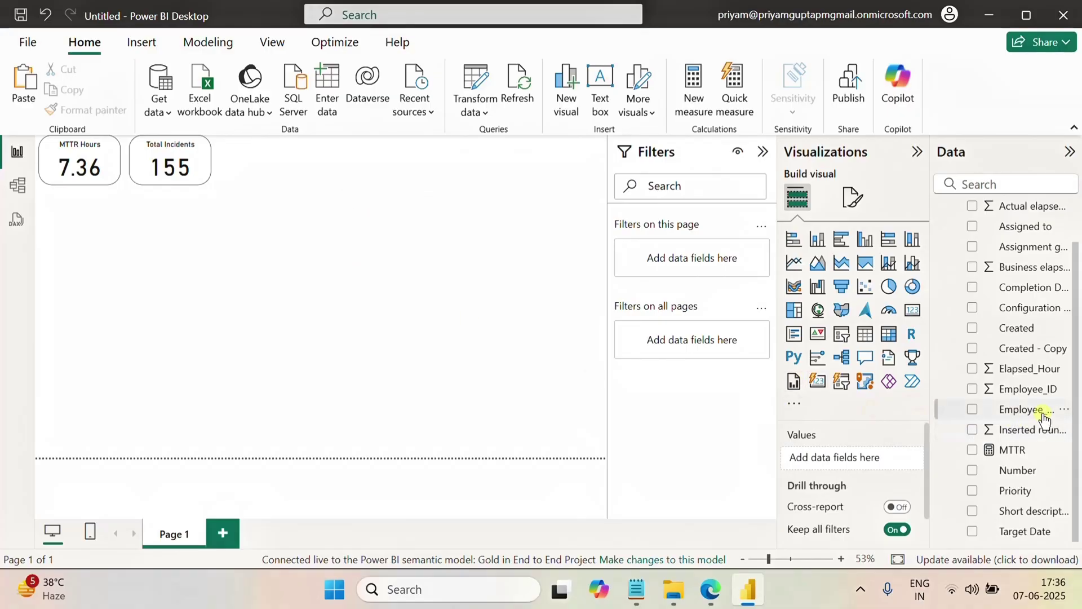
Step: Add a slicer for the Employee_ID field from incident_sla and place it along the page's upper edge beyond the Total Incidents card
scroll(1032, 375, "up", 2)
left_click(947, 234)
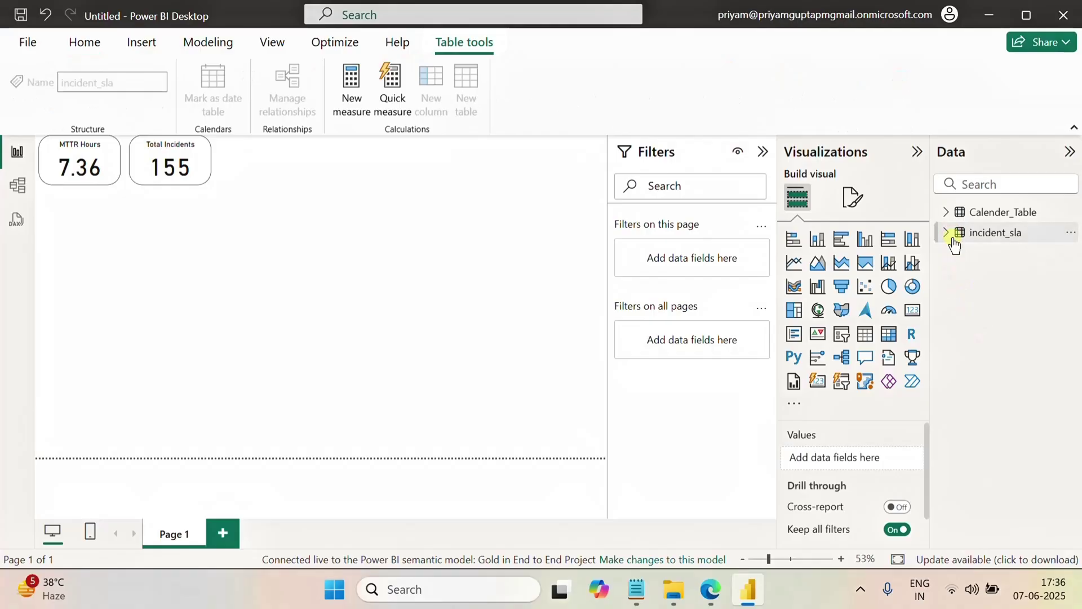
left_click(947, 233)
scroll(1040, 398, "down", 1)
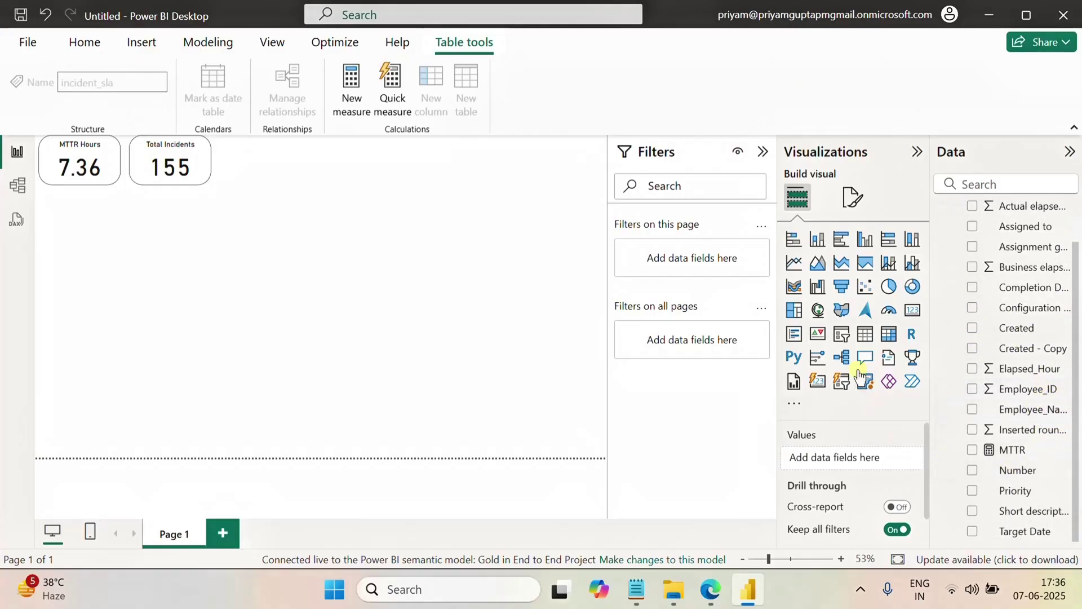
left_click(842, 340)
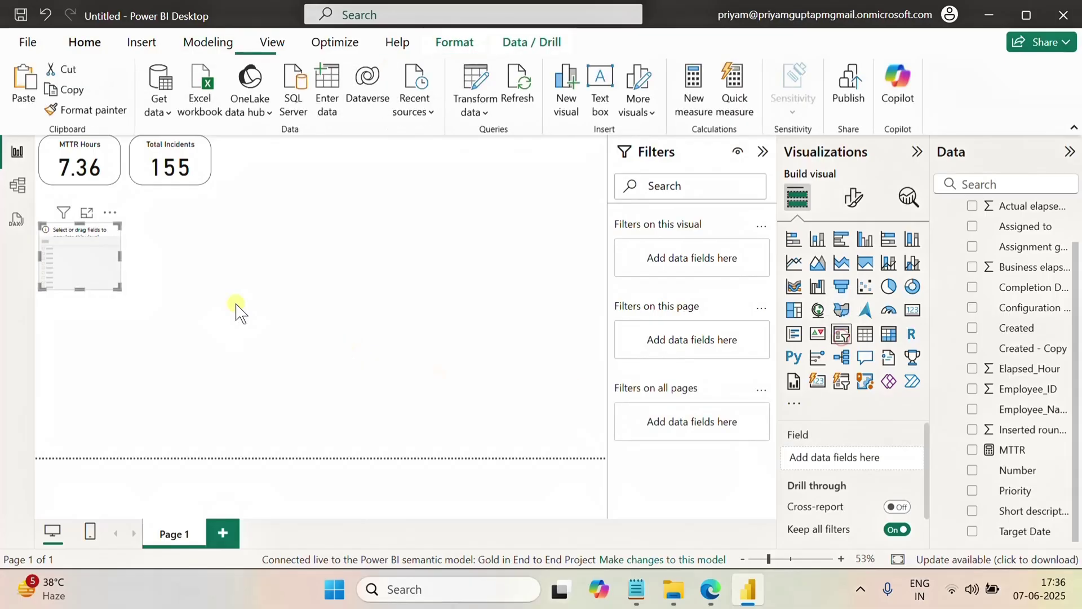
left_click_drag(92, 266, 303, 184)
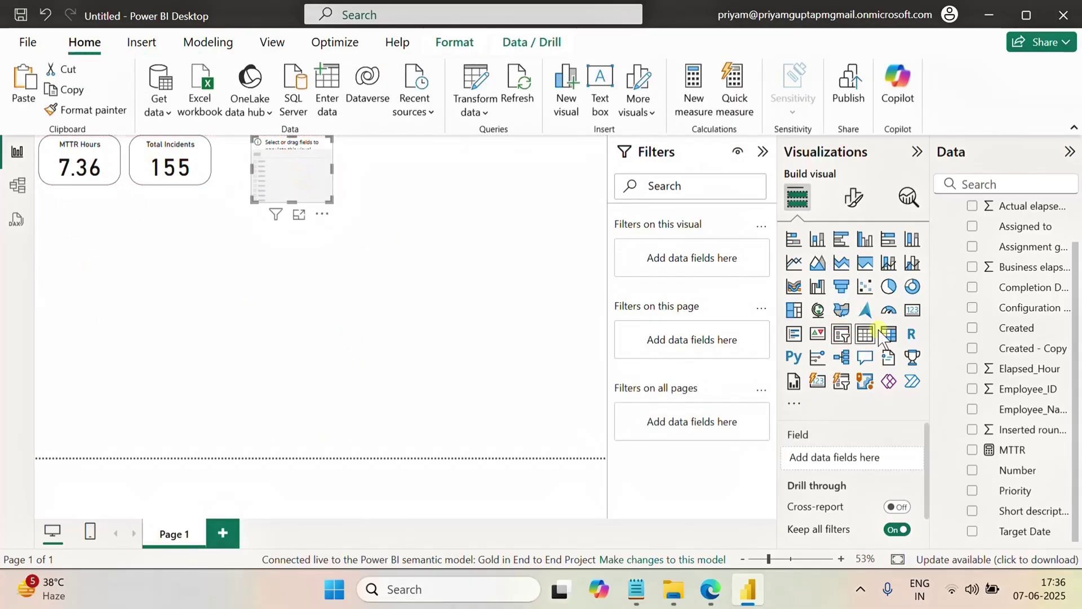
left_click(973, 390)
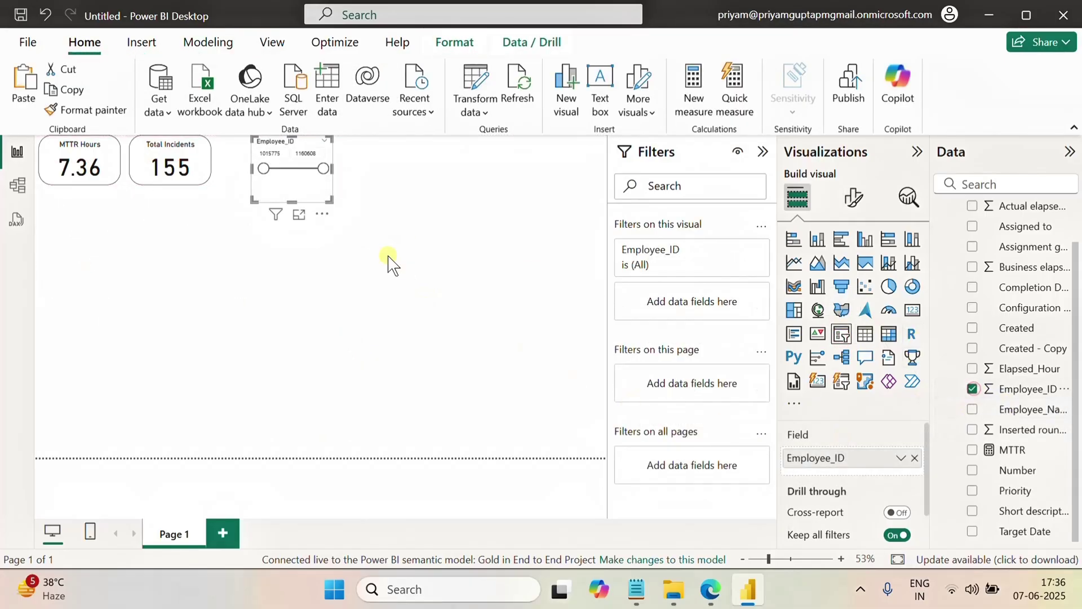
Step: Set the Employee_ID slicer's style to Dropdown and reduce the slicer's height to a compact box
left_click(858, 199)
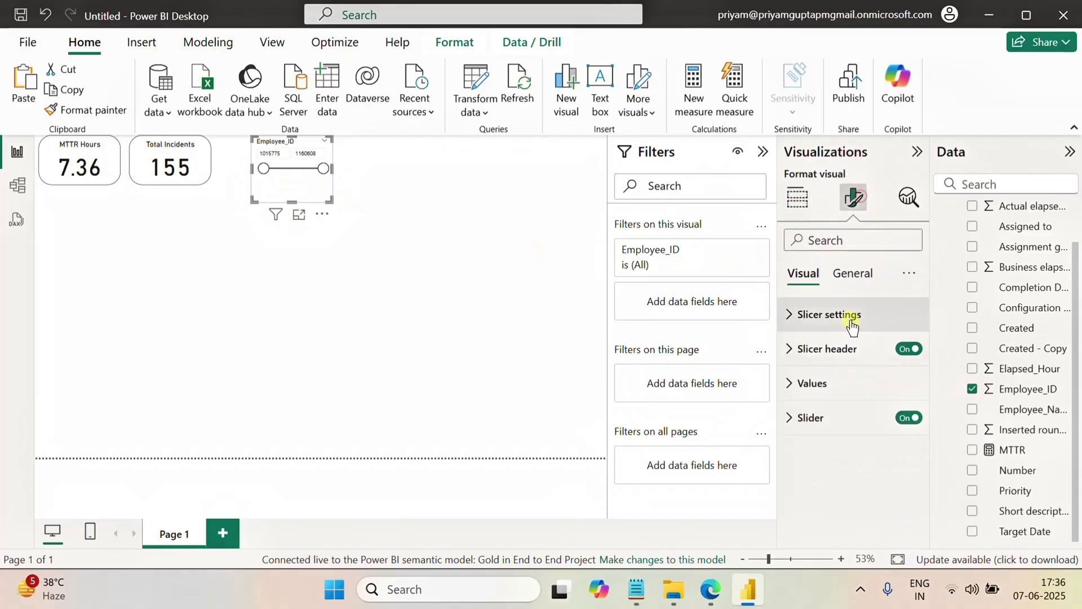
left_click(793, 320)
left_click(874, 400)
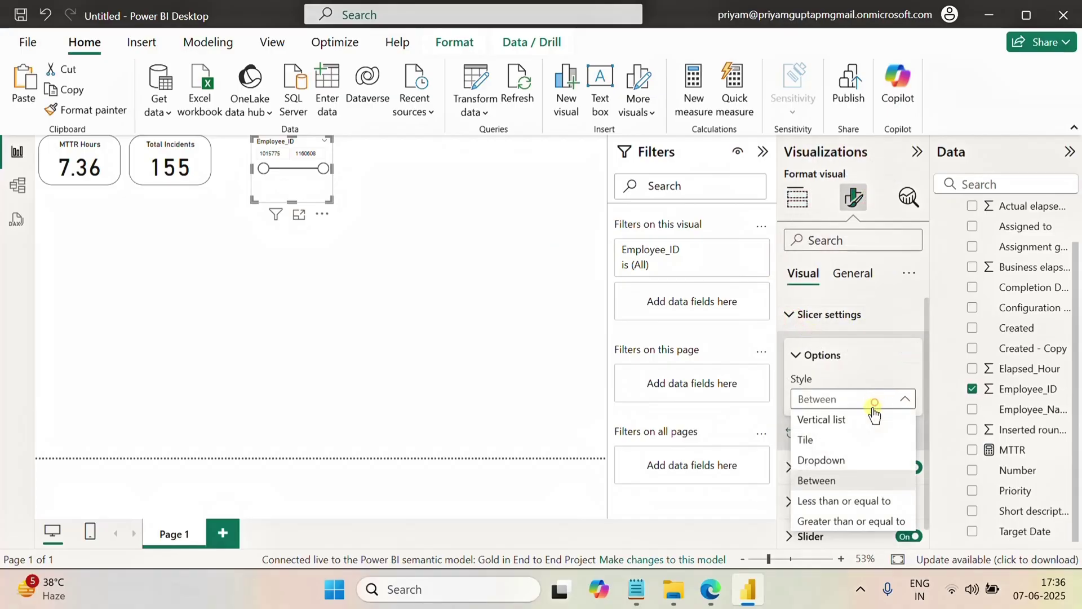
left_click(822, 461)
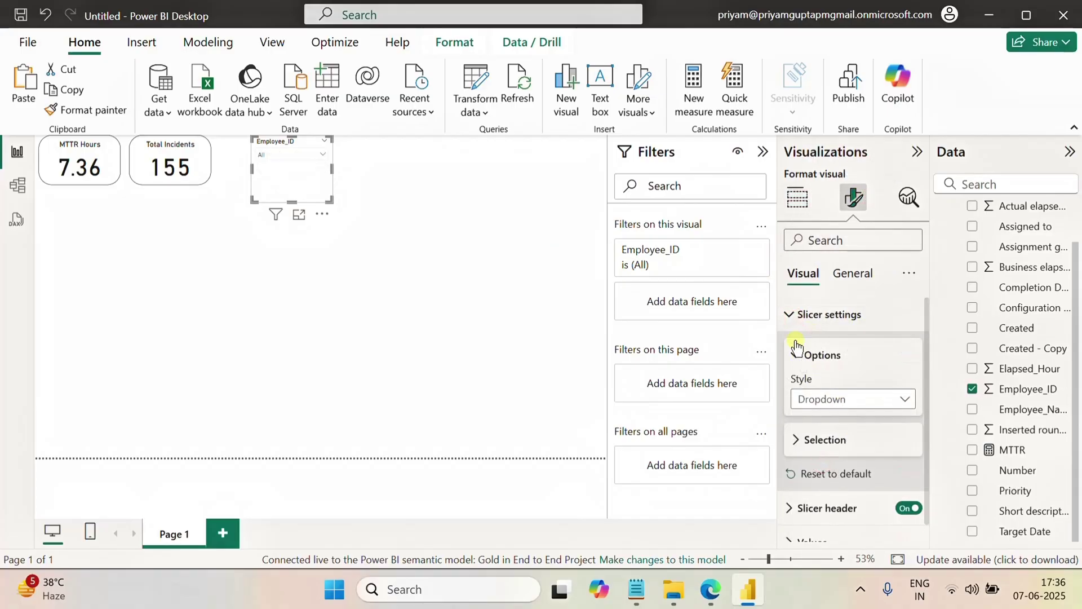
left_click(785, 314)
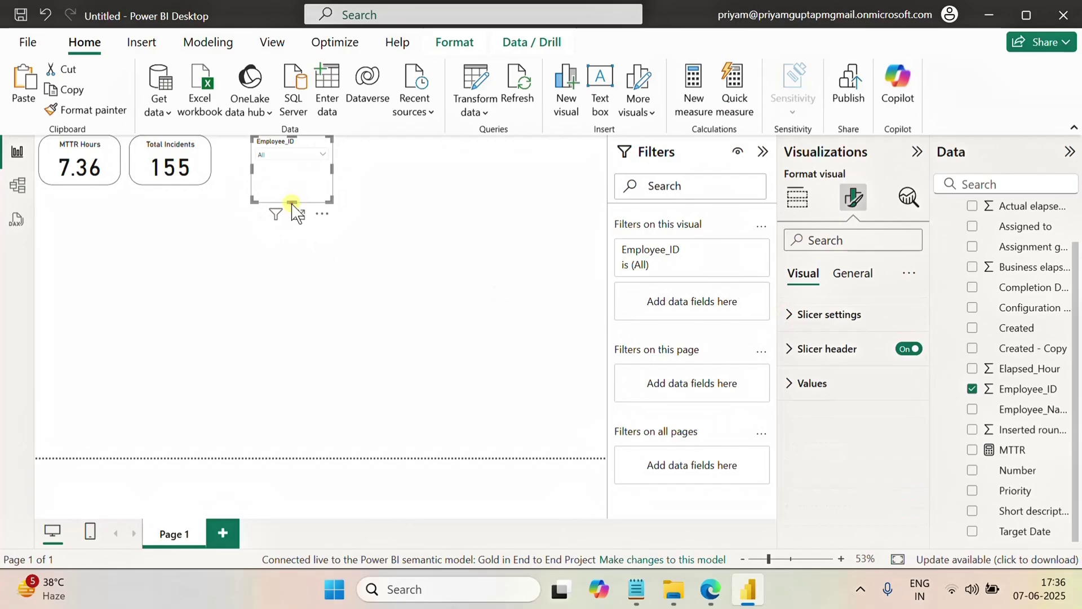
left_click_drag(291, 202, 291, 174)
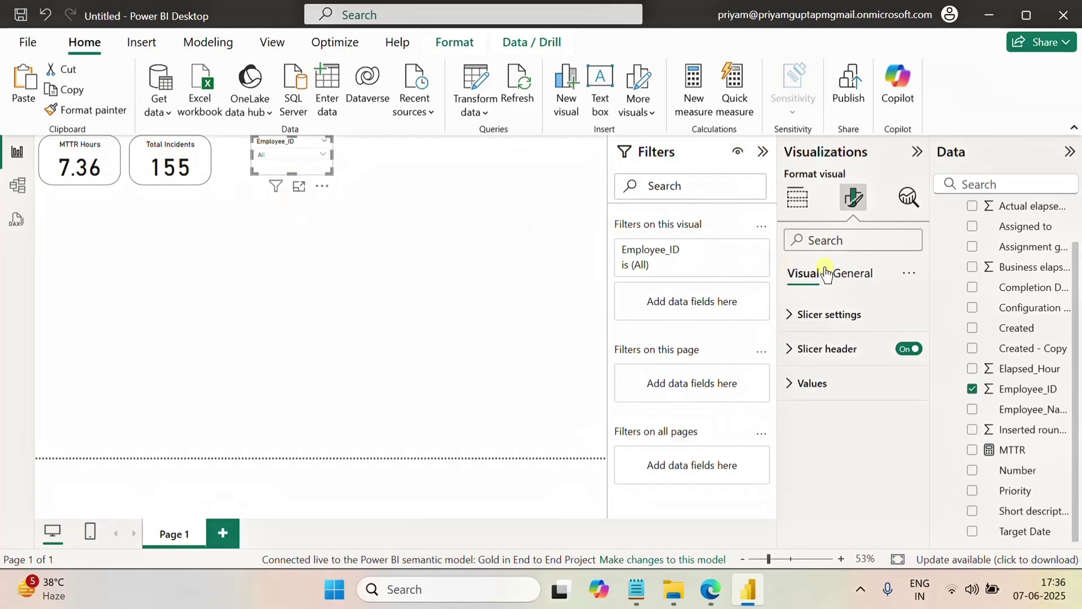
Step: Copy the Total Incidents card's formatting onto the Employee_ID slicer with the Format painter
left_click(851, 273)
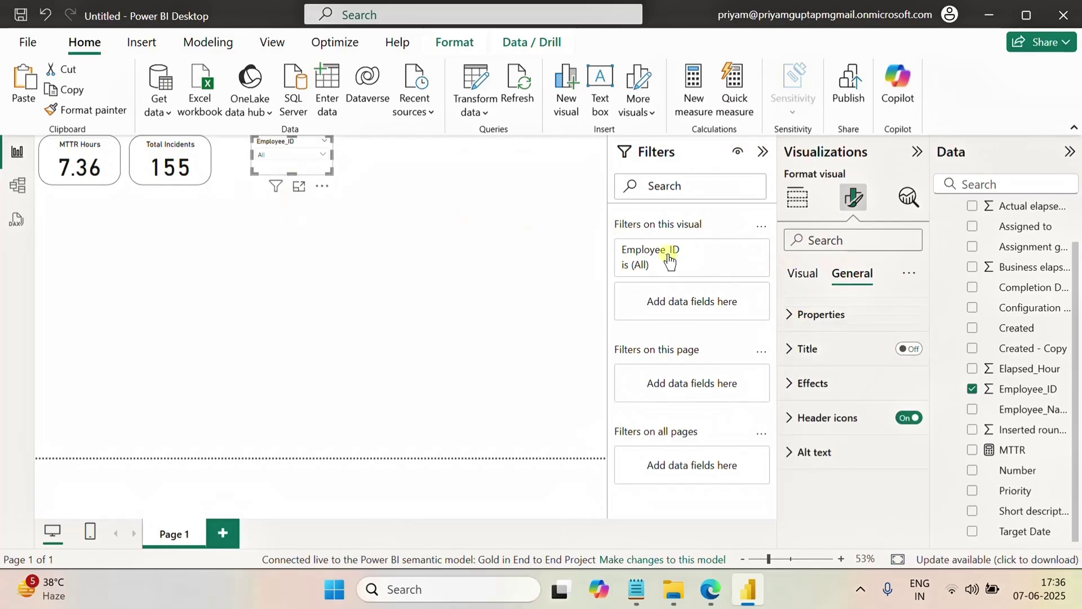
left_click(198, 164)
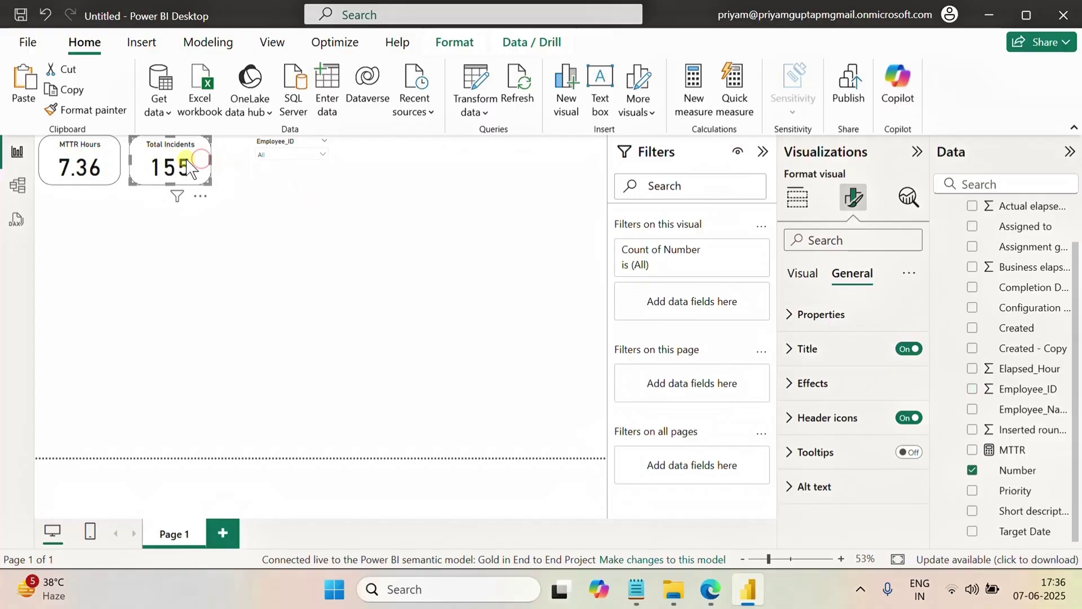
left_click(83, 112)
left_click(305, 165)
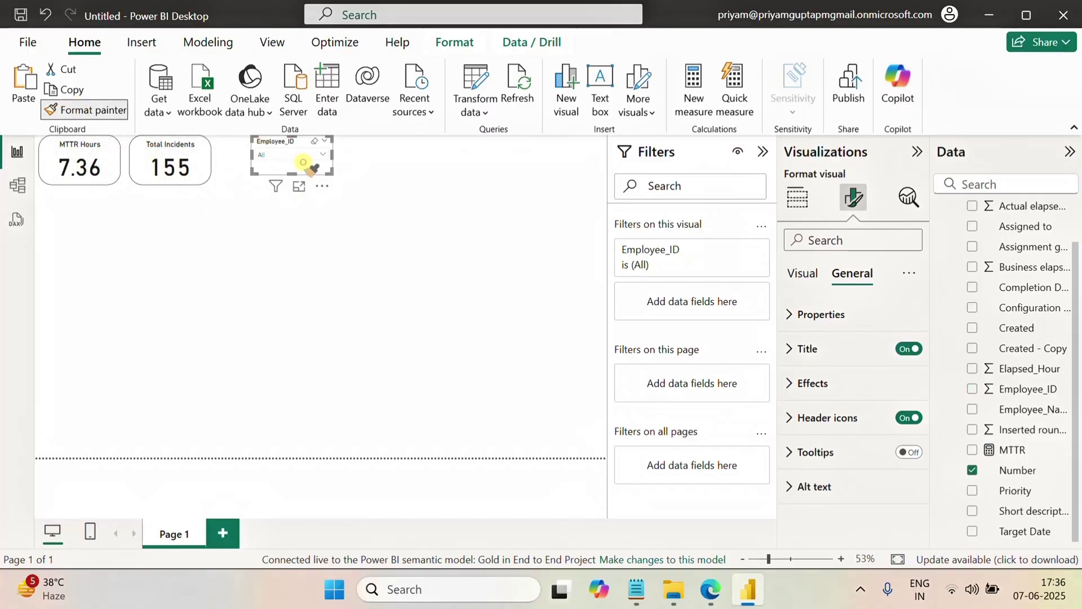
left_click(425, 225)
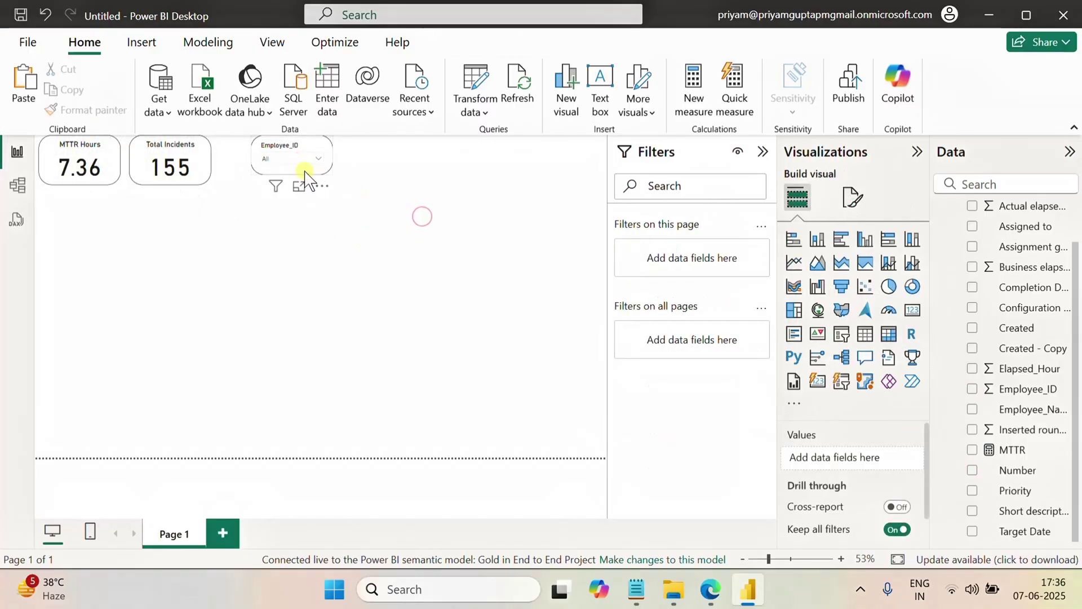
Step: Increase the Employee_ID slicer's height to match the cards and check its dropdown list
left_click(304, 169)
left_click(444, 197)
left_click(285, 177)
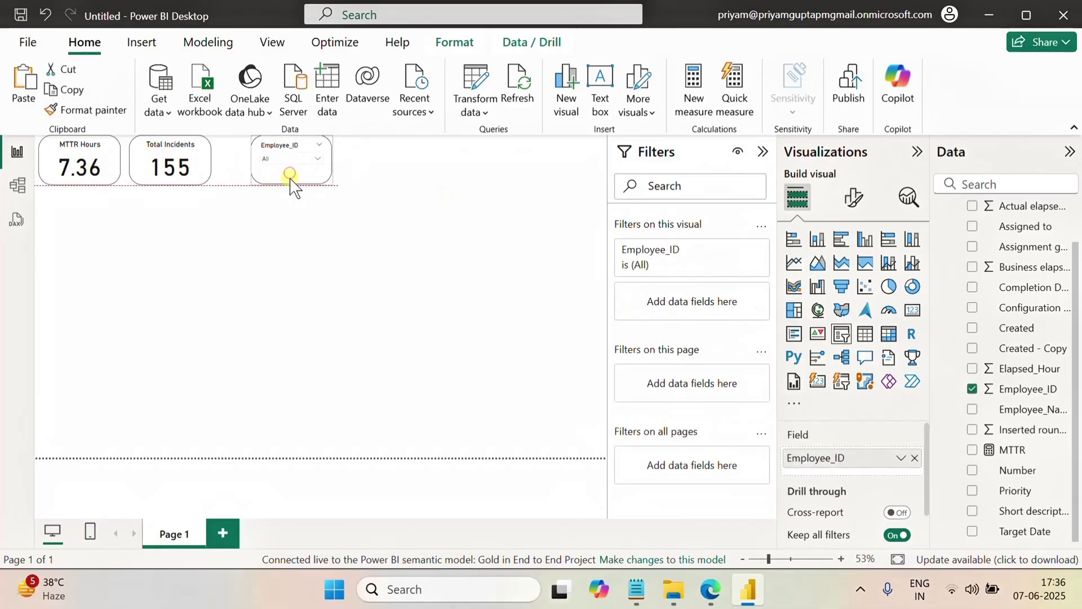
left_click(412, 177)
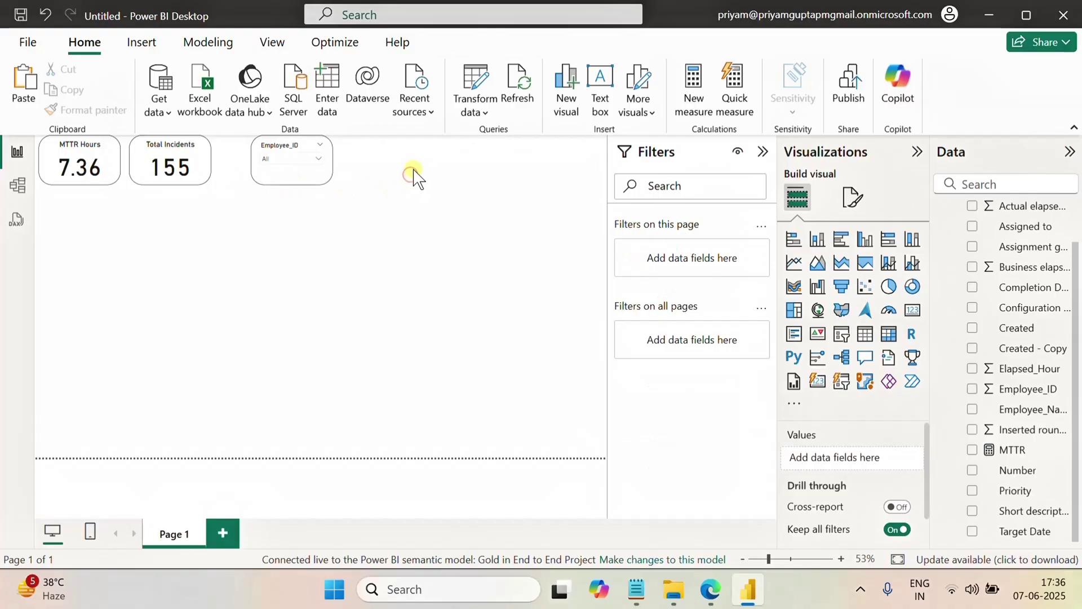
left_click(315, 160)
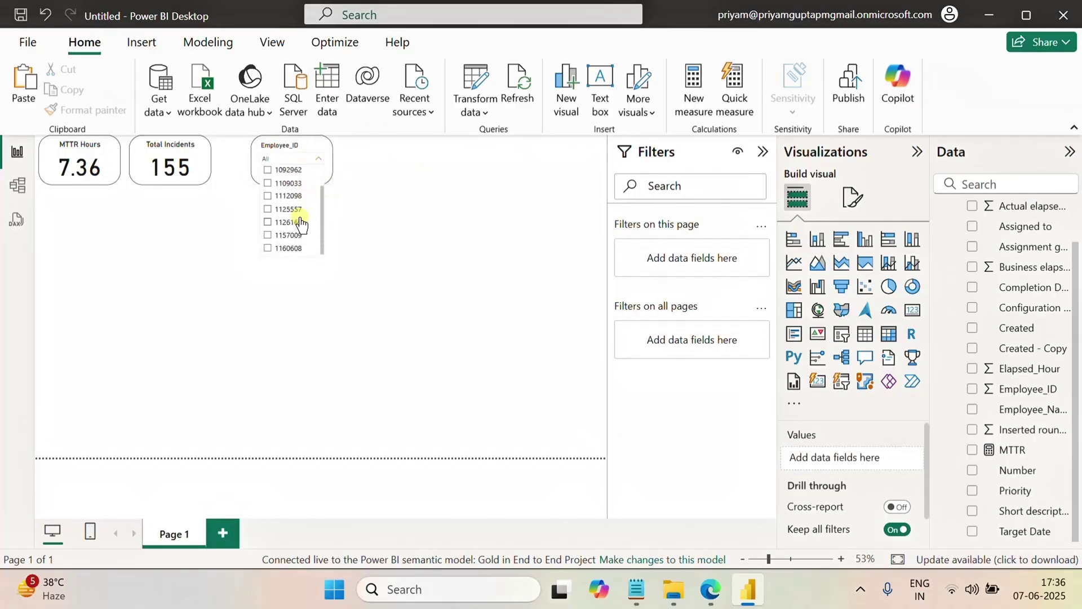
left_click(445, 198)
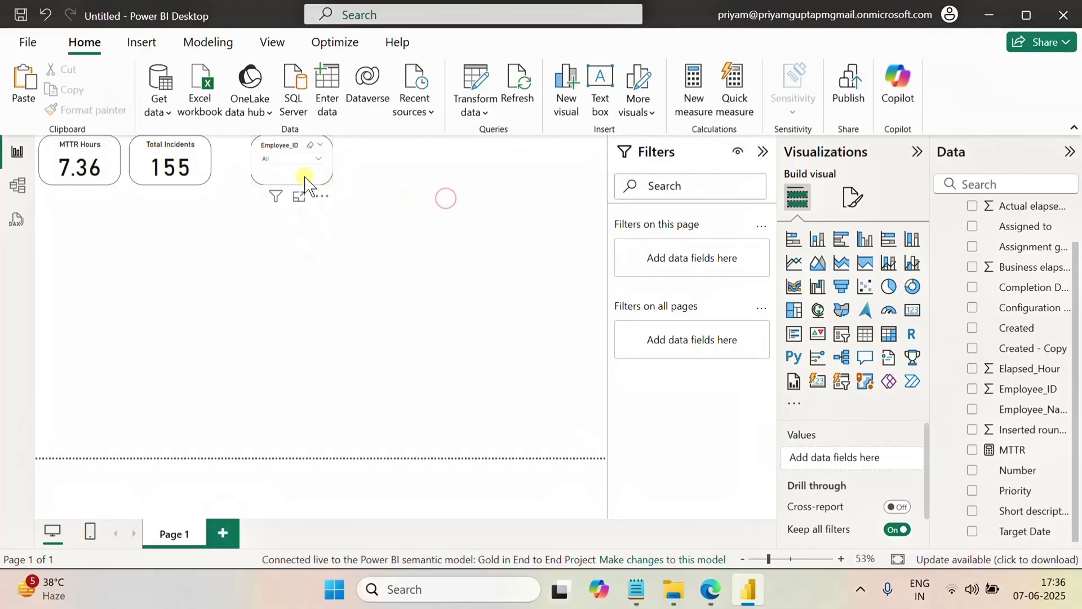
Step: Duplicate the Employee_ID slicer and place the copy directly beside the original, aligned along the top of the page
left_click(305, 176)
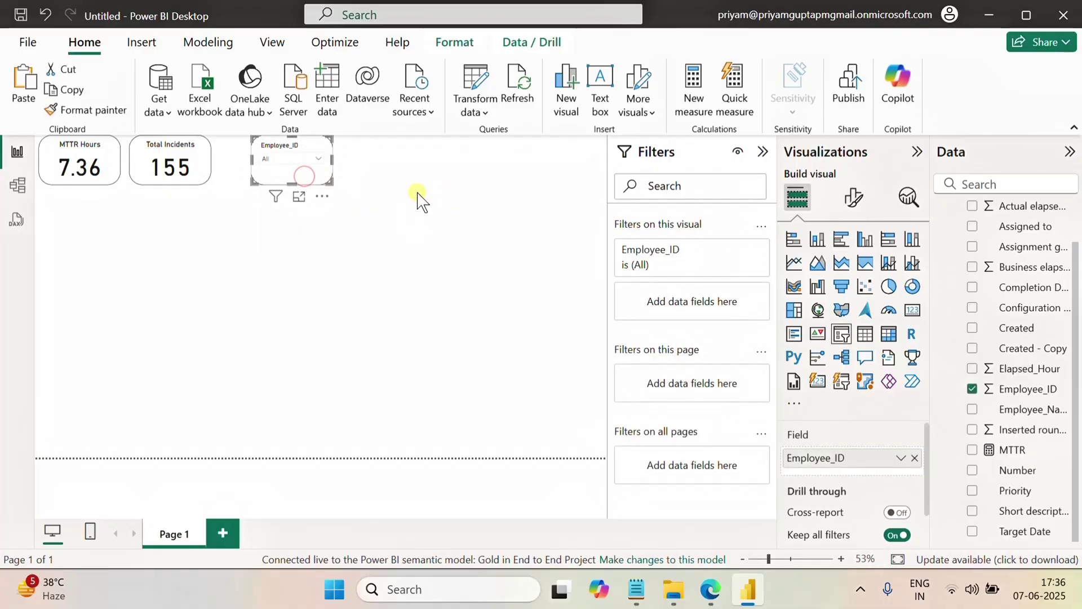
left_click(399, 159)
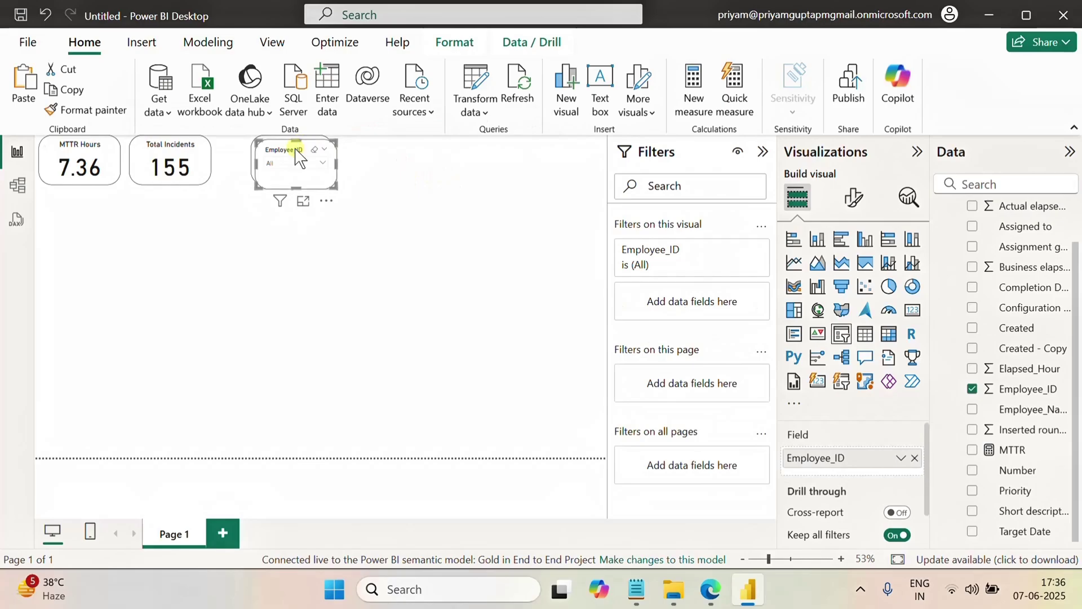
left_click_drag(300, 159, 392, 153)
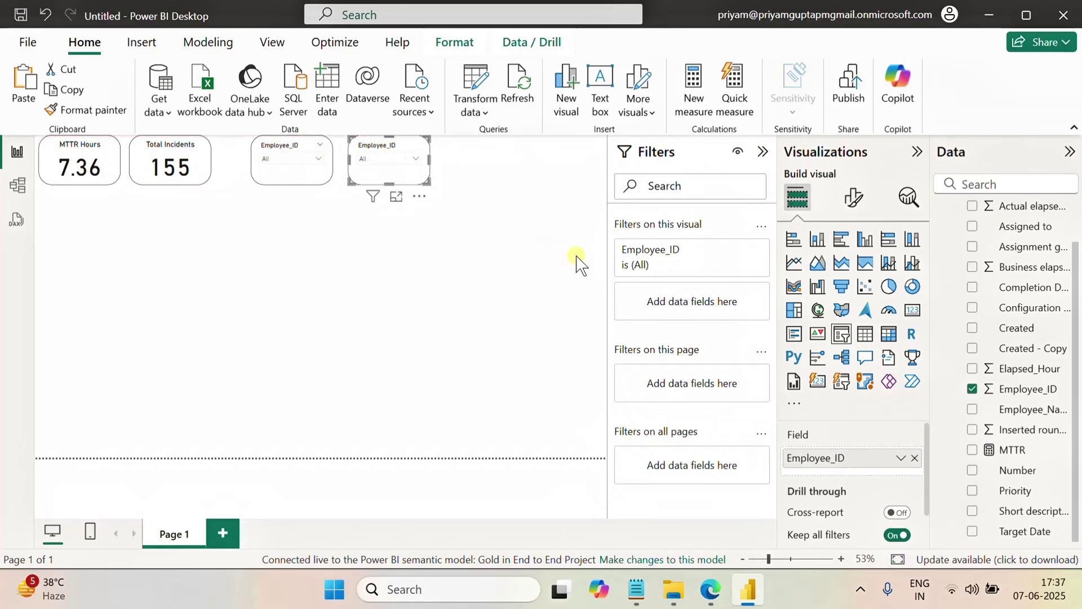
Step: Replace Employee_ID with the Employee_Name field in the duplicated slicer and check its dropdown list
left_click(973, 388)
left_click(972, 409)
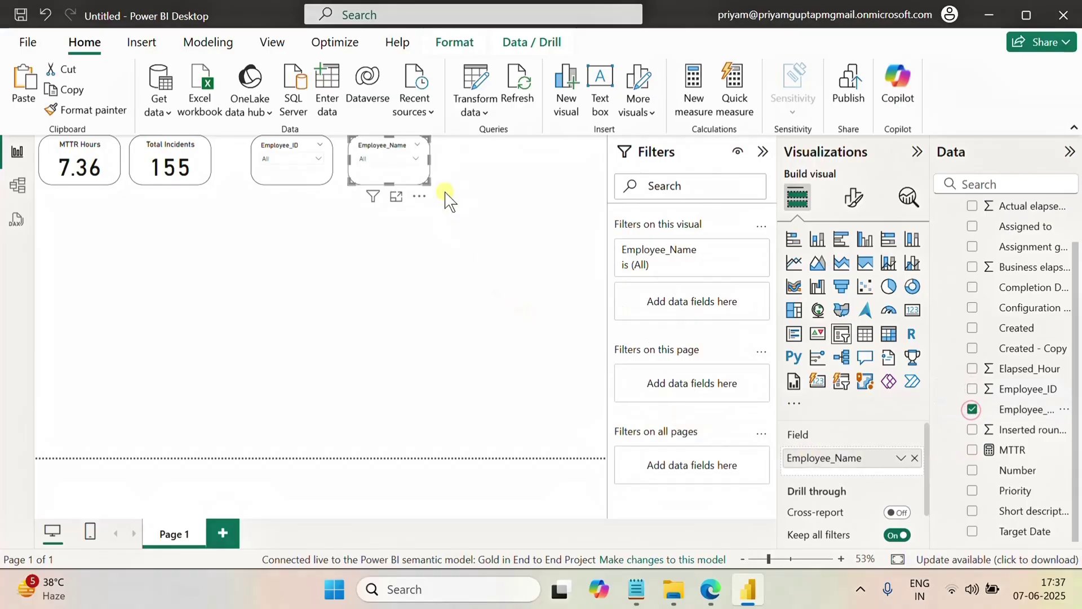
left_click(418, 161)
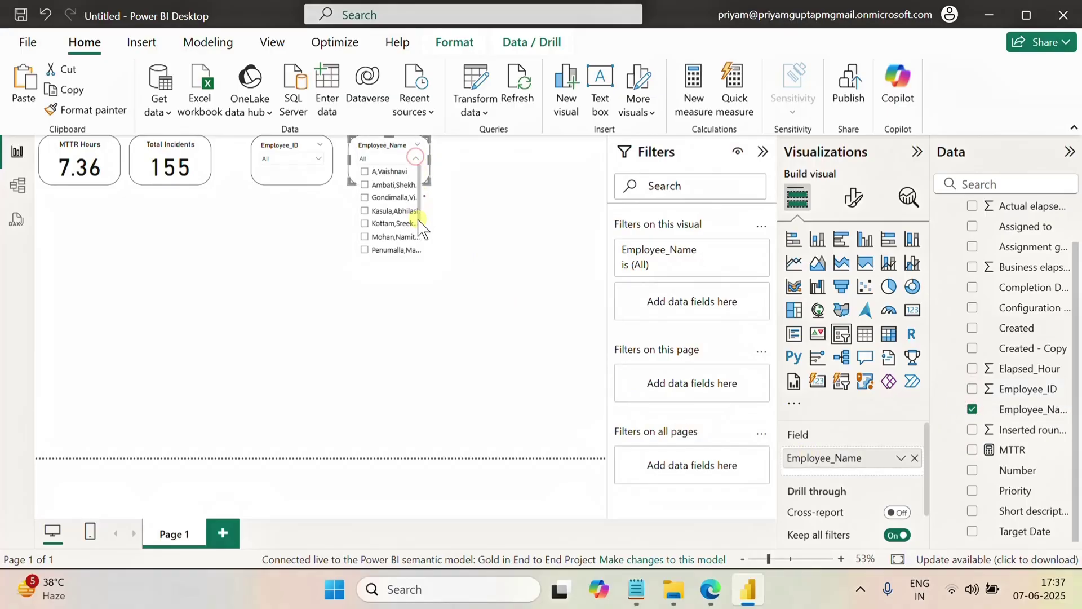
left_click(526, 204)
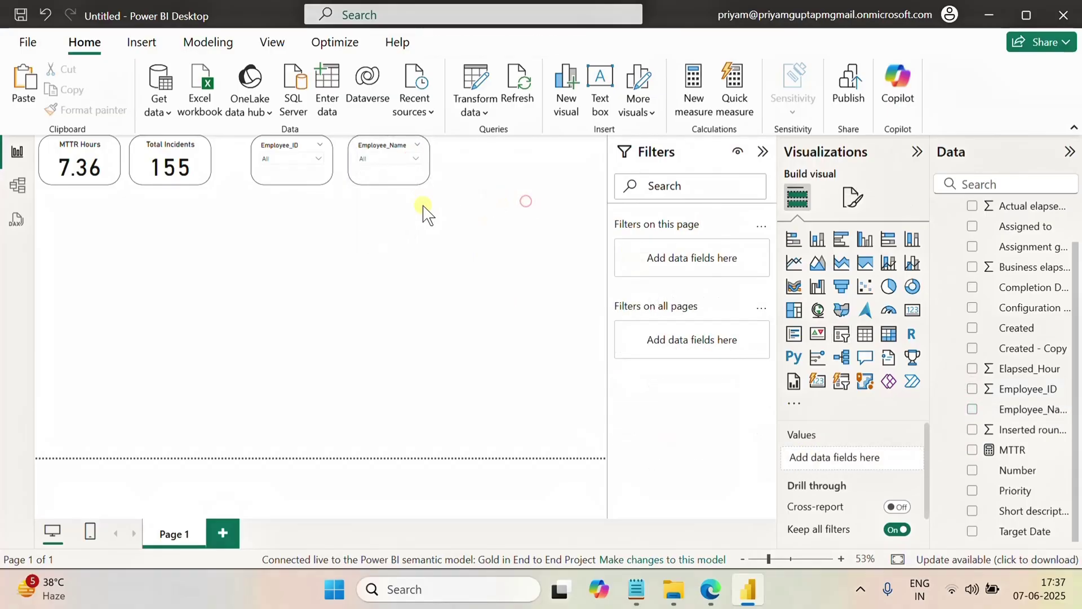
Step: Widen the Employee_Name slicer and shift it away from the Employee_ID slicer, keeping both aligned along the top
left_click(410, 139)
left_click_drag(431, 164, 468, 160)
left_click_drag(383, 160, 408, 160)
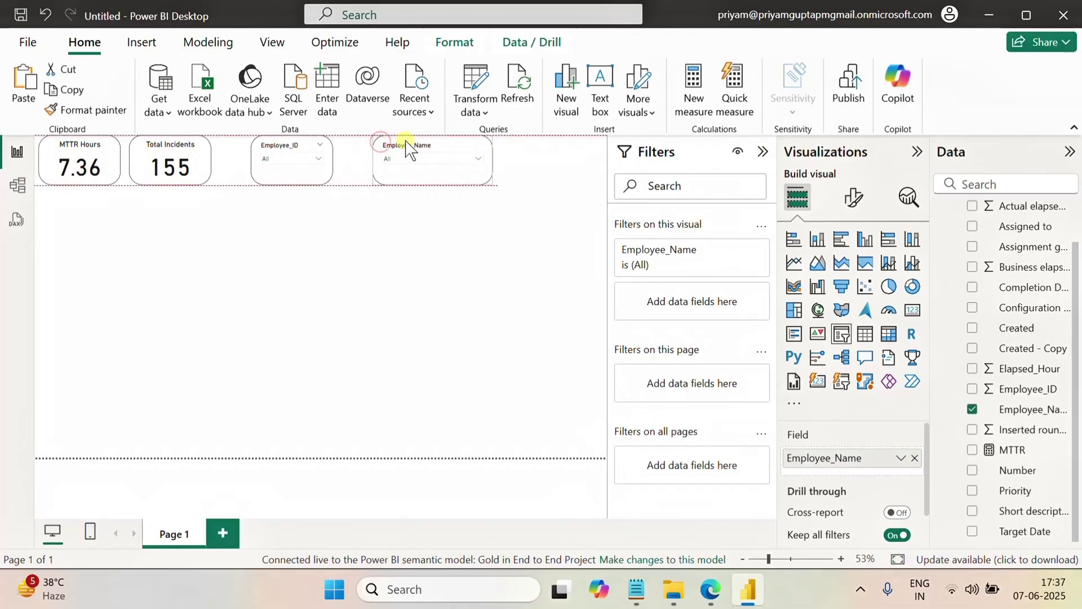
Step: Widen the Employee_ID slicer toward the Employee_Name slicer, leaving a small gap, and check its dropdown list
left_click(292, 153)
left_click_drag(332, 160, 358, 167)
left_click(360, 235)
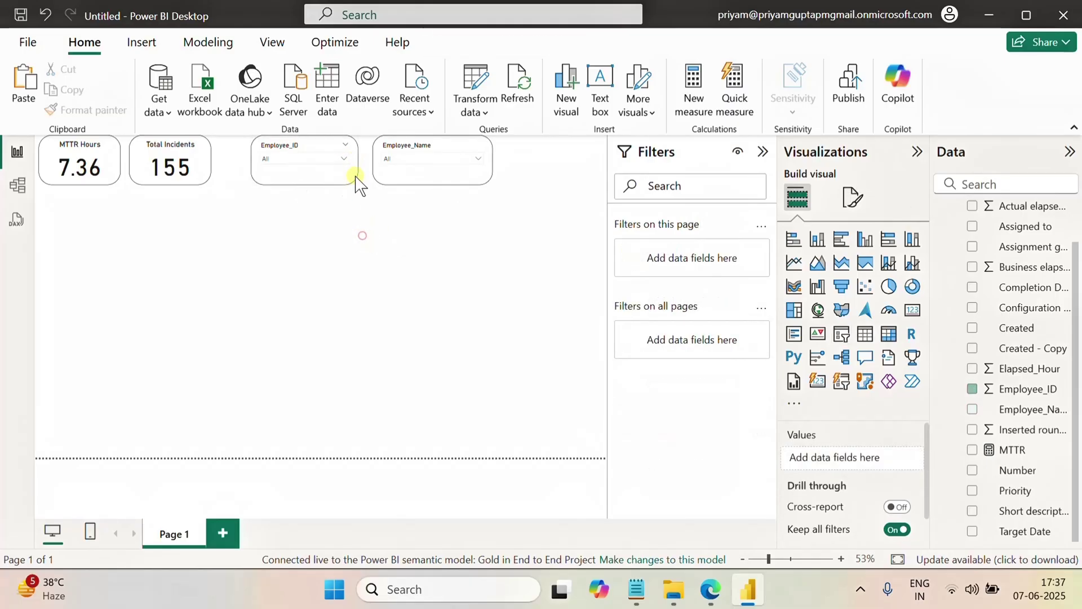
left_click(343, 159)
left_click(415, 287)
Step: Narrow the Employee_Name slicer slightly so its width roughly matches the Employee_ID slicer
mouse_move(485, 163)
left_click(458, 143)
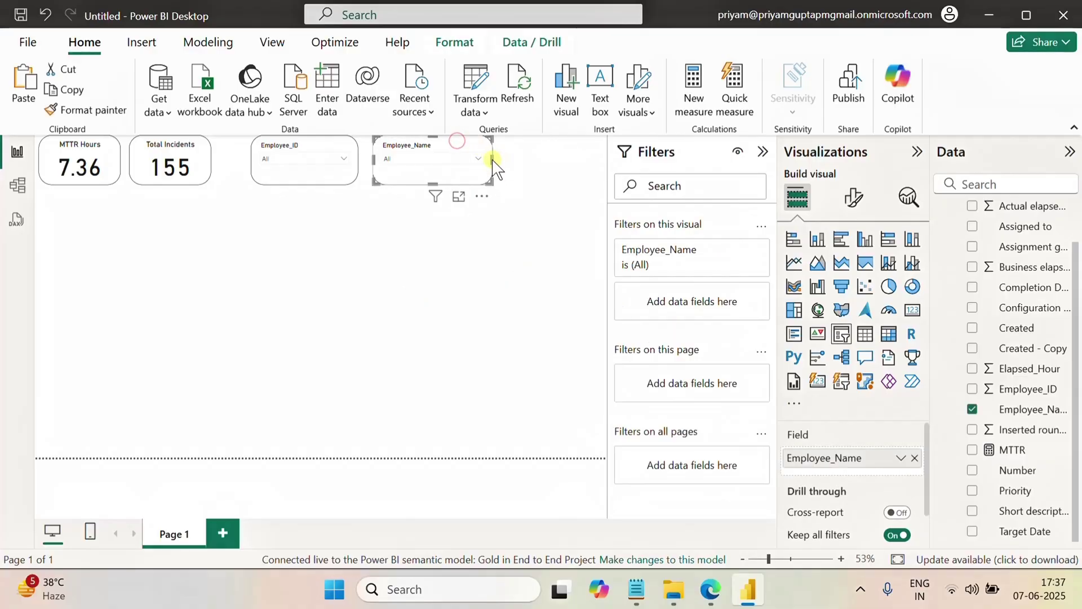
left_click(461, 234)
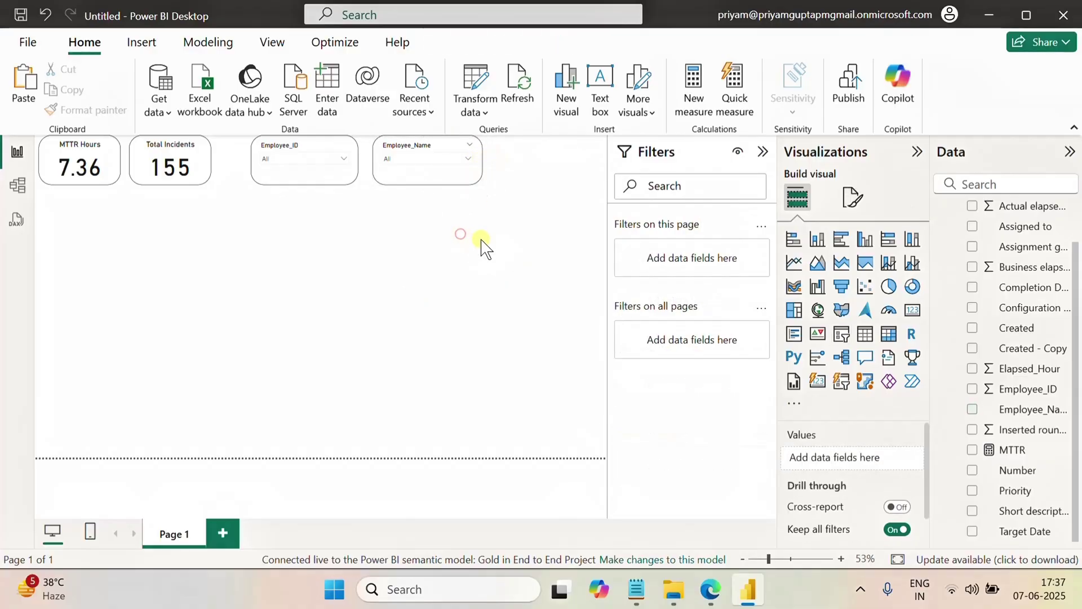
Step: Duplicate the Employee_Name slicer and place the copy at the end of the top row of visuals
left_click(409, 144)
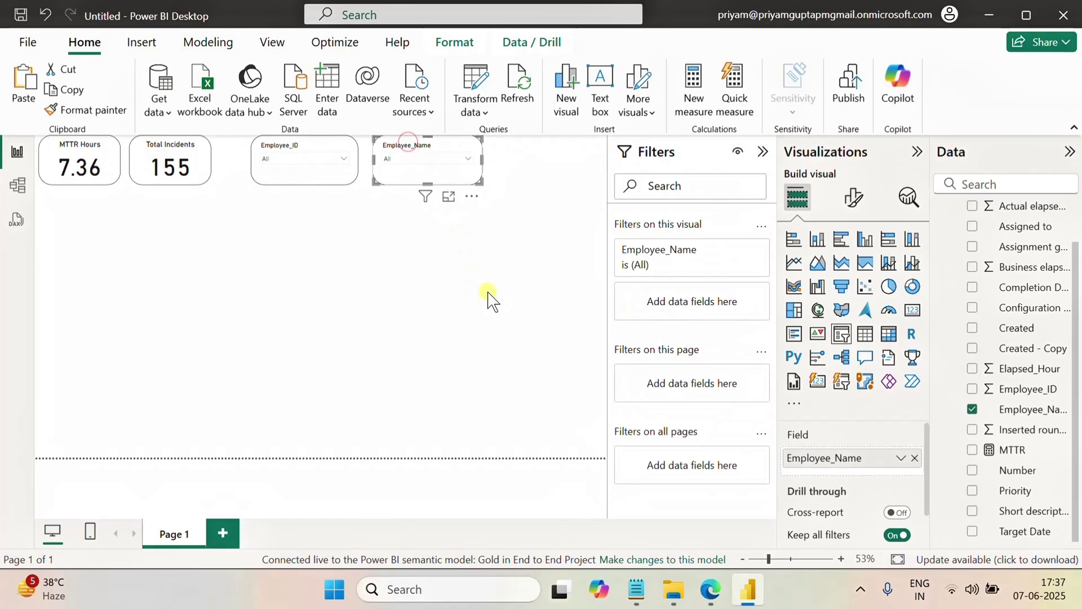
left_click(579, 184)
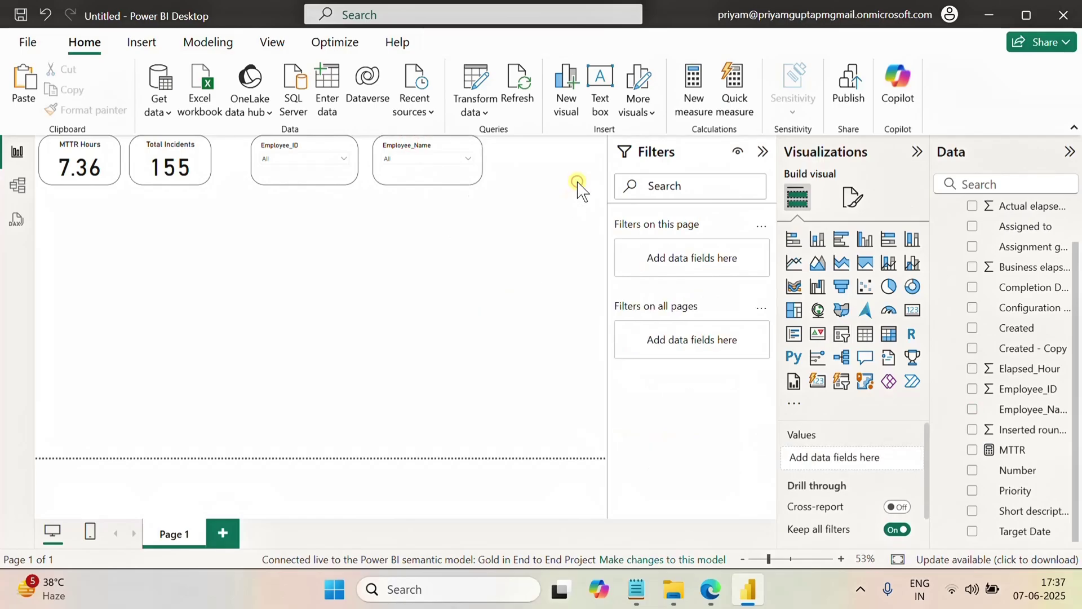
key("ctrl+v")
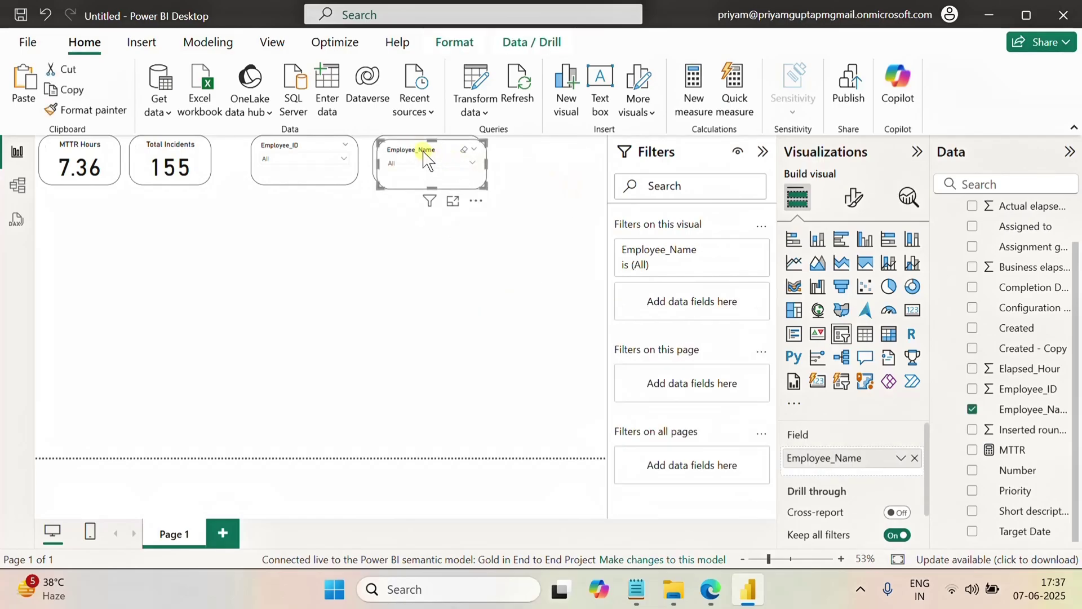
left_click_drag(423, 150, 537, 150)
Step: Replace Employee_Name with the Day field from Calender_Table in the new slicer and open its dropdown list
scroll(1058, 259, "up", 2)
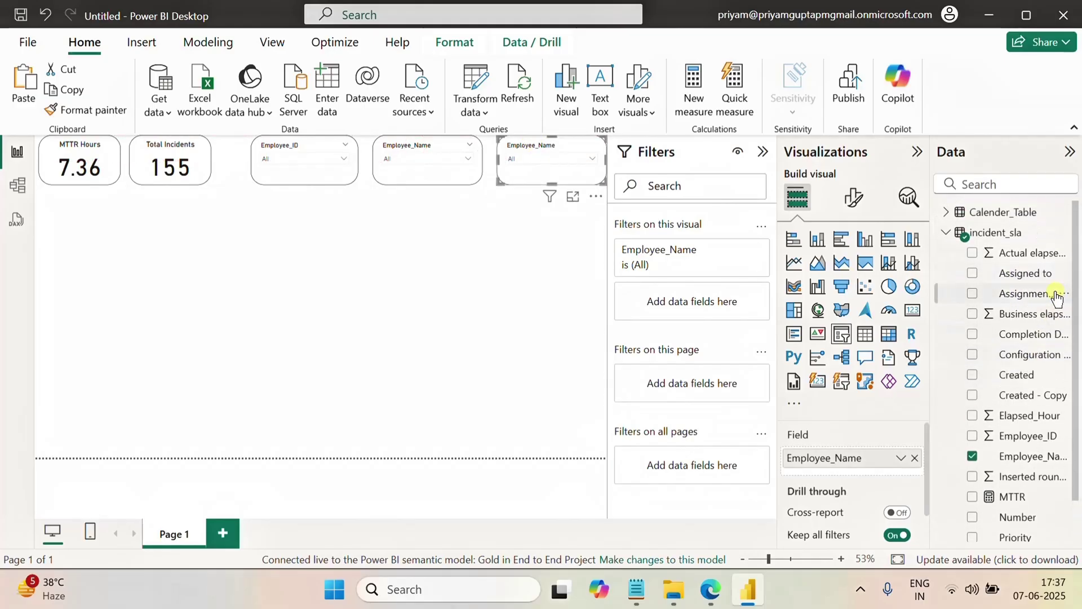
left_click(947, 231)
left_click(946, 213)
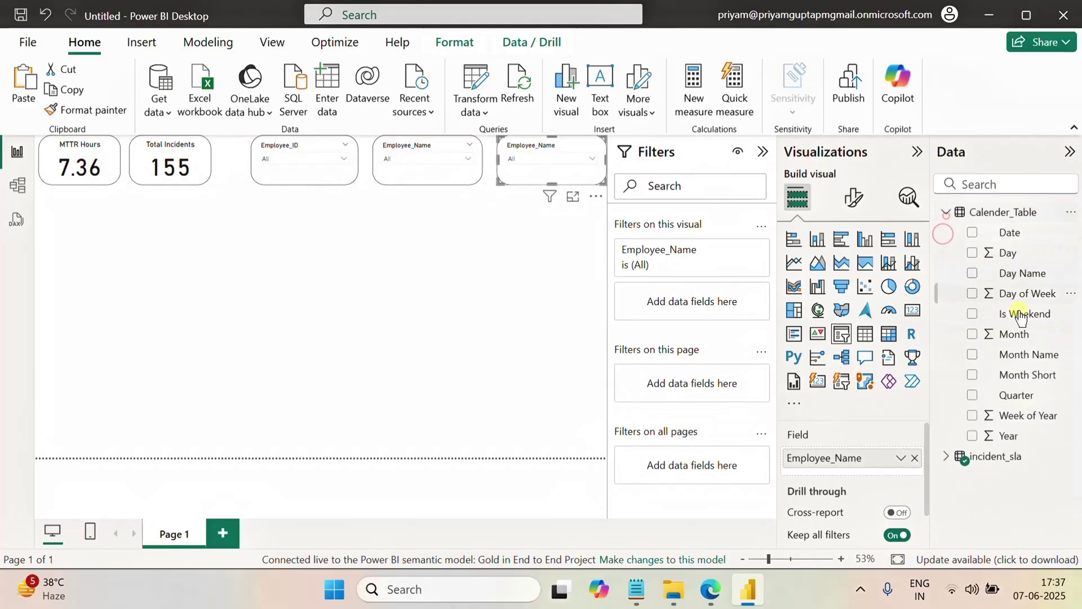
left_click(972, 253)
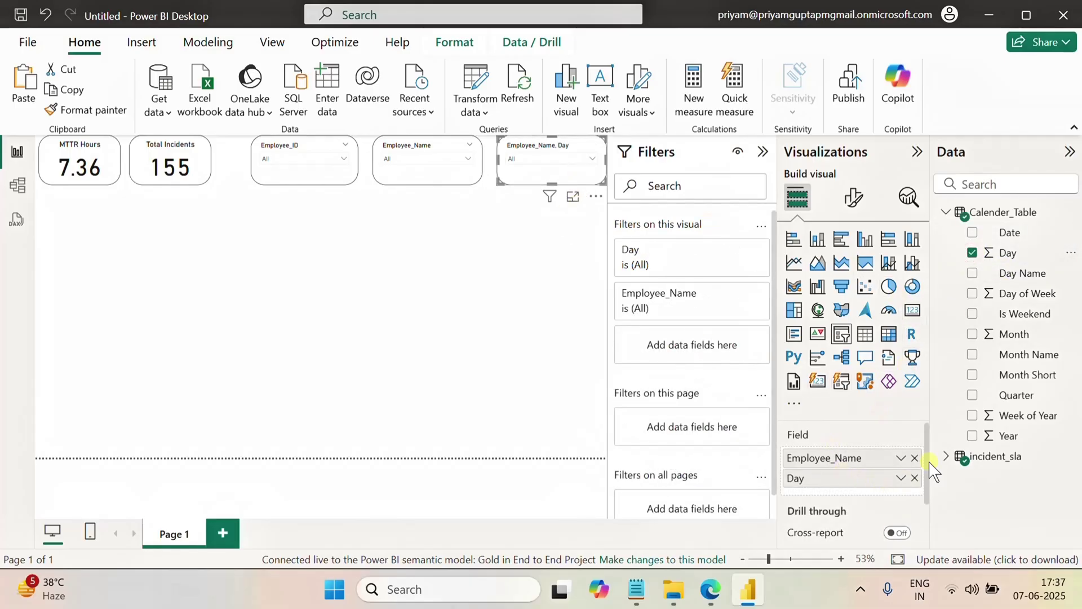
left_click(915, 458)
left_click(592, 158)
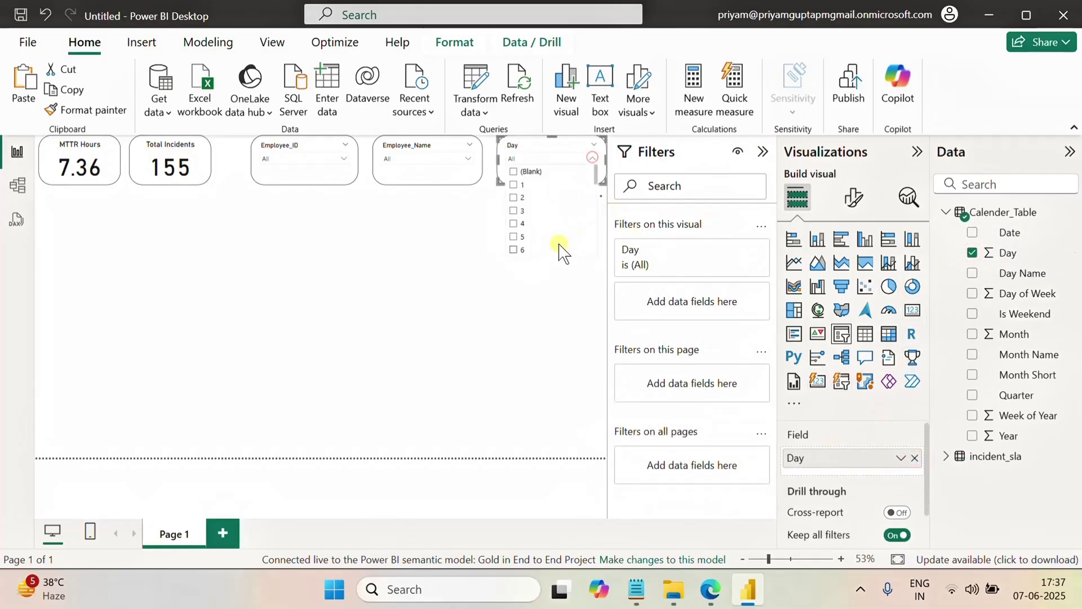
Step: Look through the values in the Day slicer's dropdown list from start to end, and close the list
scroll(547, 214, "down", 8)
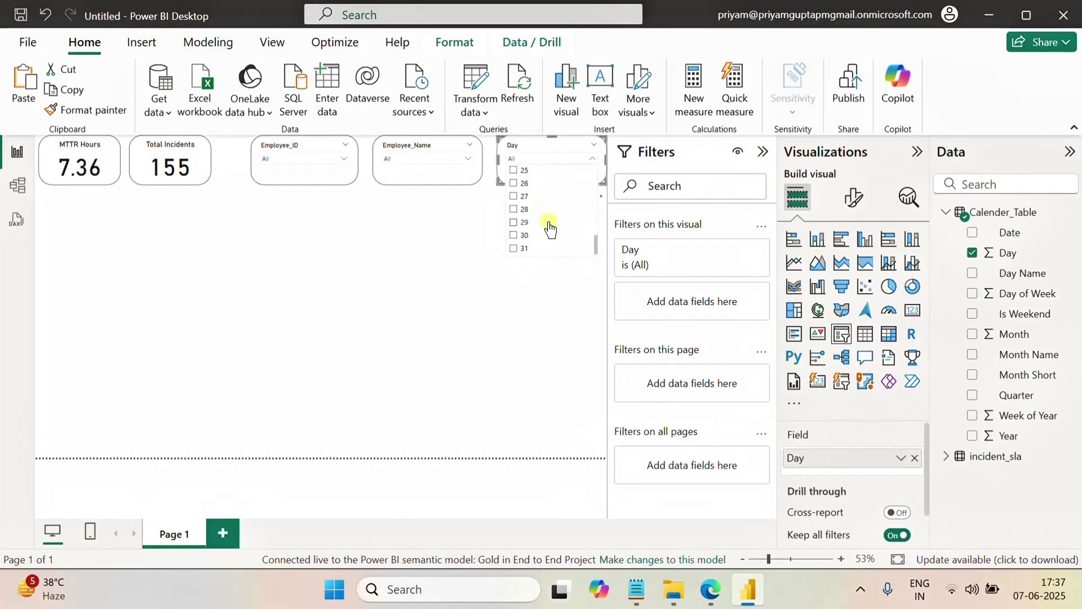
scroll(550, 227, "up", 8)
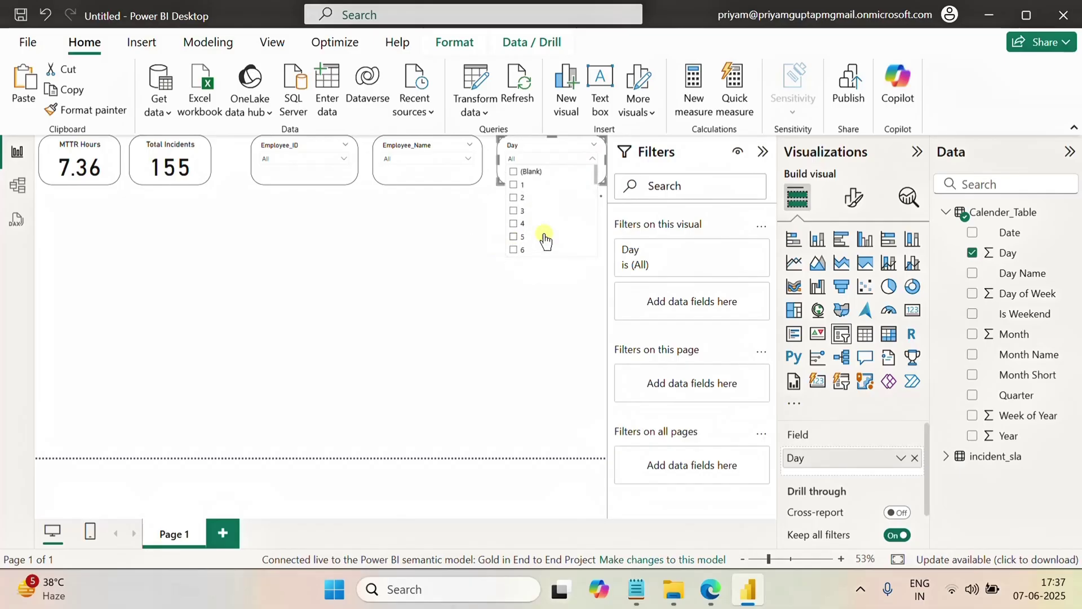
left_click(452, 252)
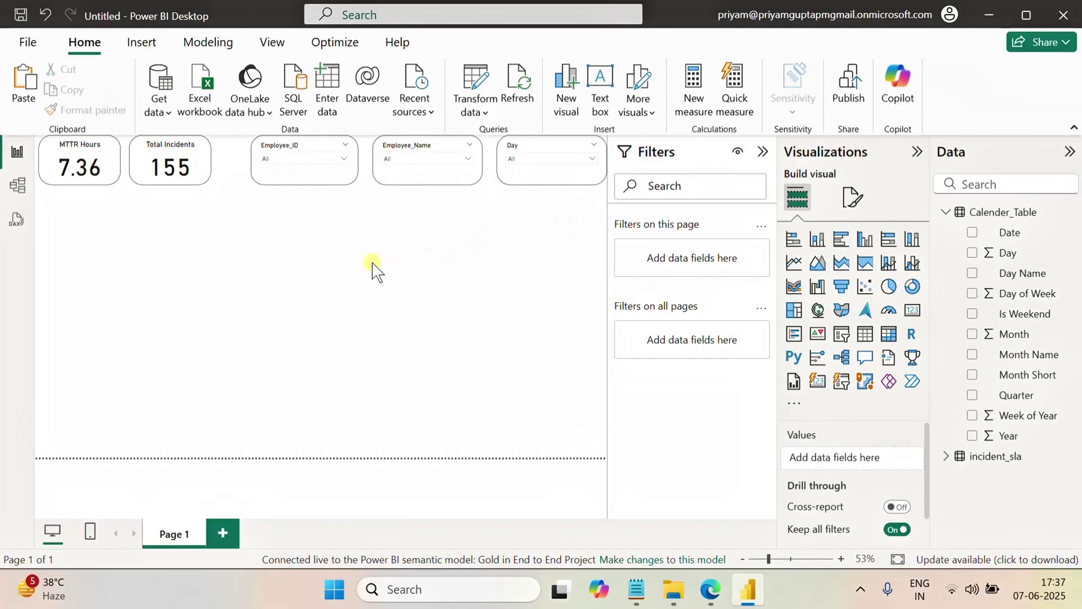
left_click(556, 158)
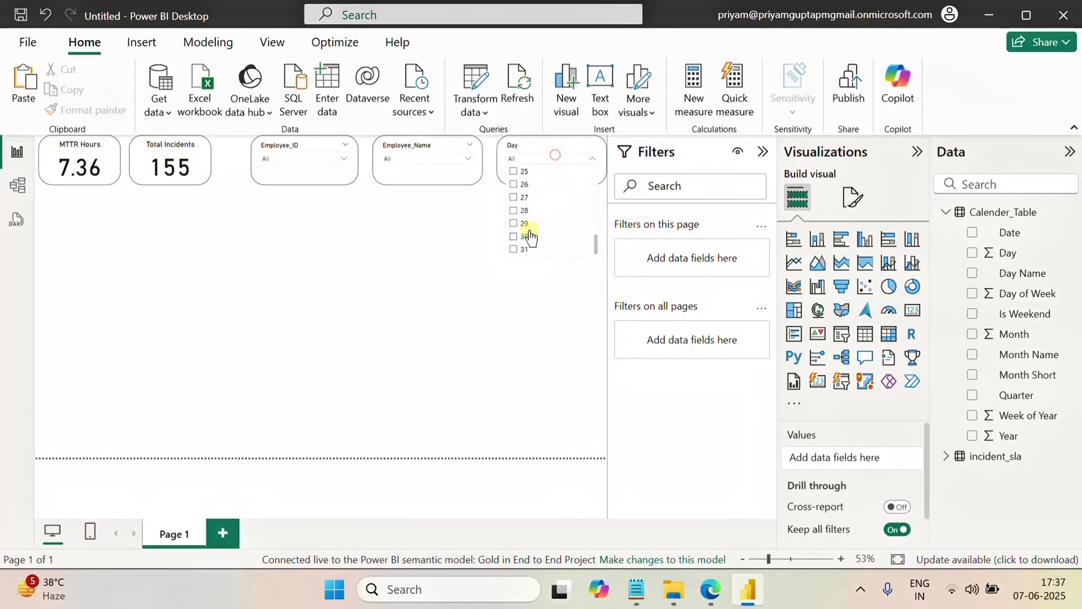
left_click(514, 185)
left_click(422, 273)
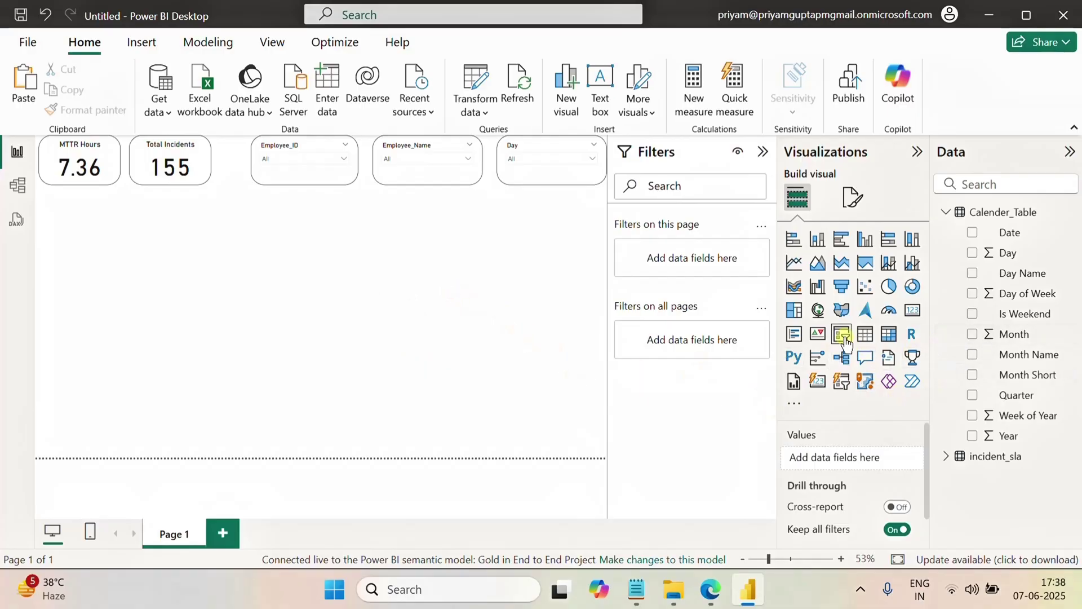
Step: Add a line chart below the MTTR Hours and Total Incidents cards and enlarge it to nearly half the page width
left_click(793, 264)
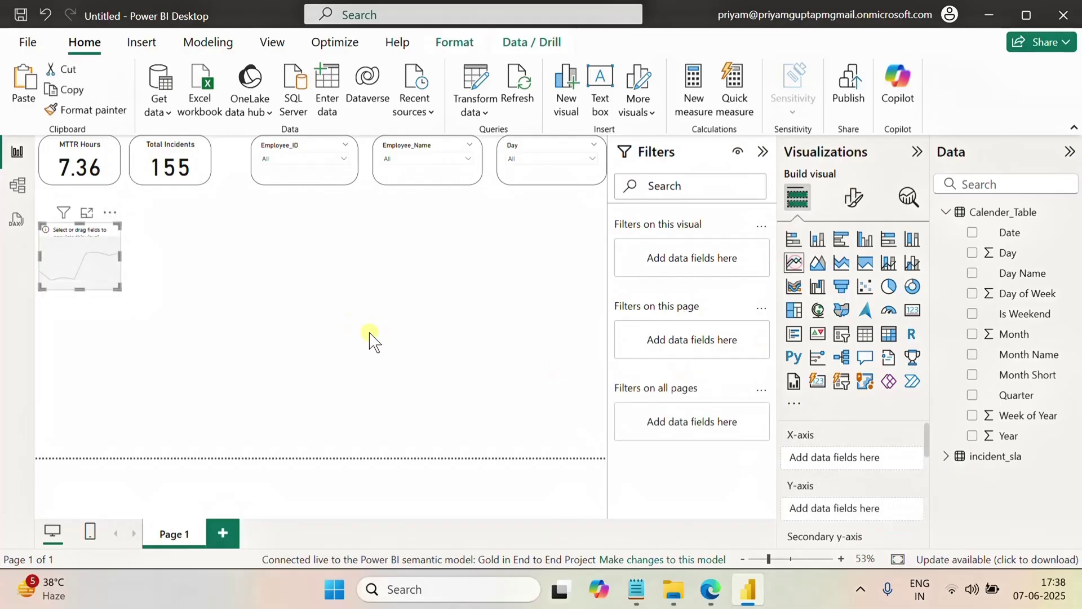
left_click_drag(118, 258, 302, 265)
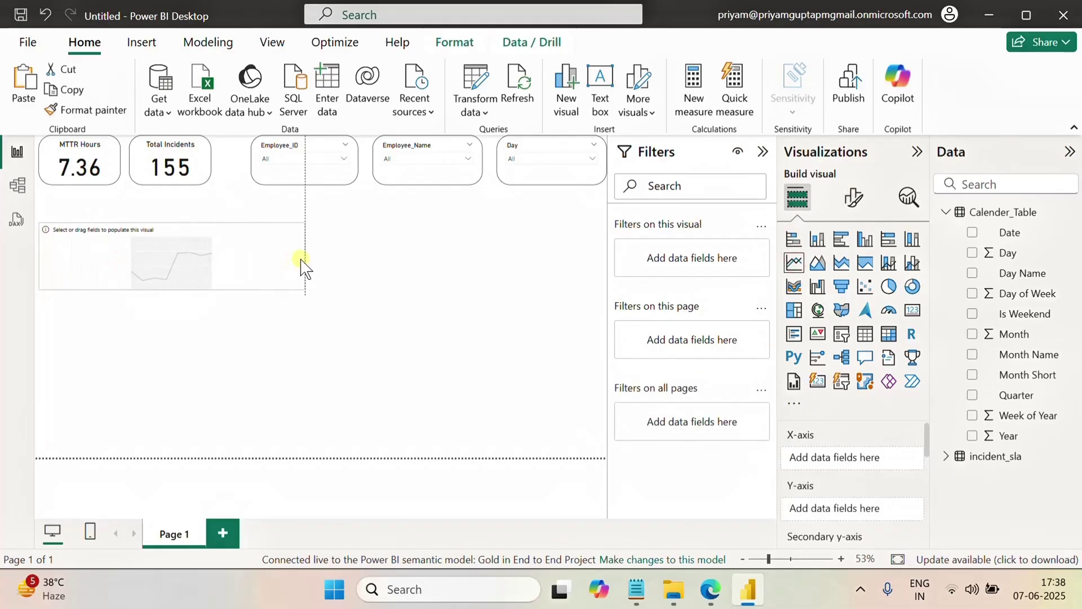
left_click_drag(169, 286, 172, 396)
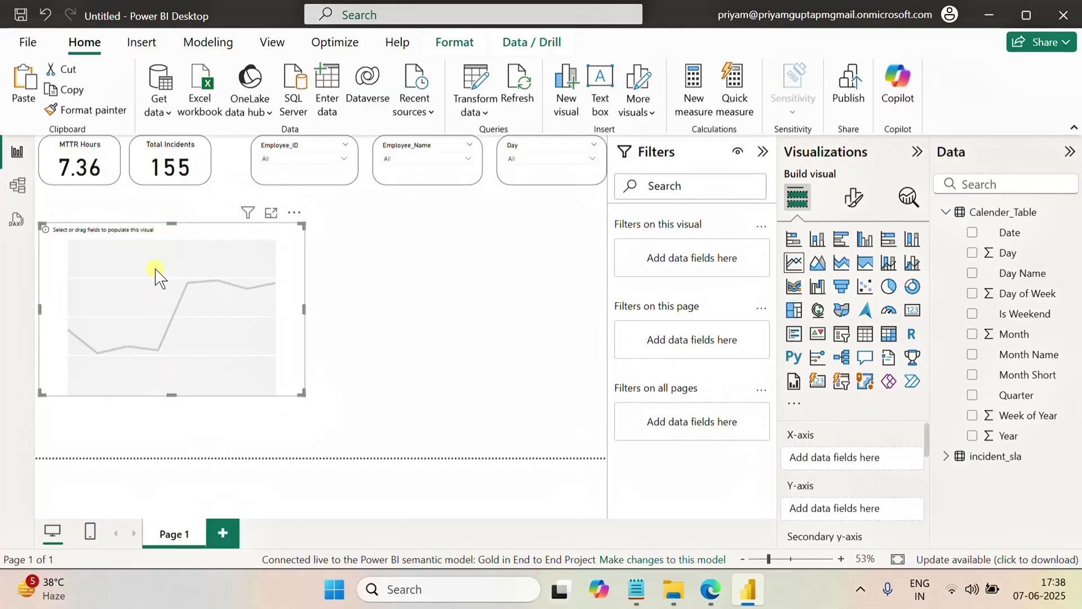
left_click_drag(158, 276, 158, 340)
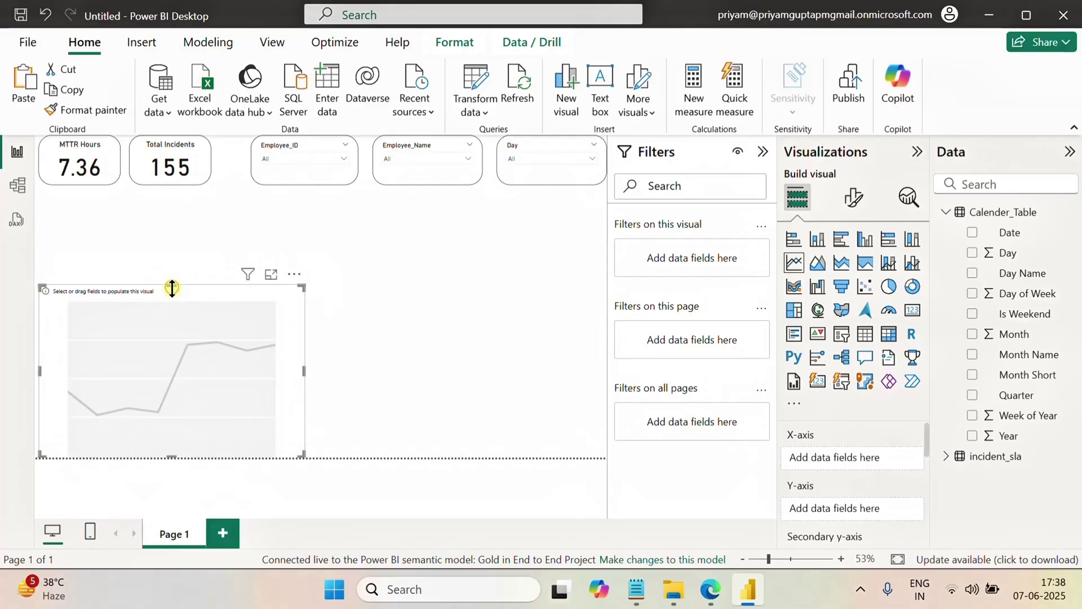
left_click_drag(172, 287, 169, 220)
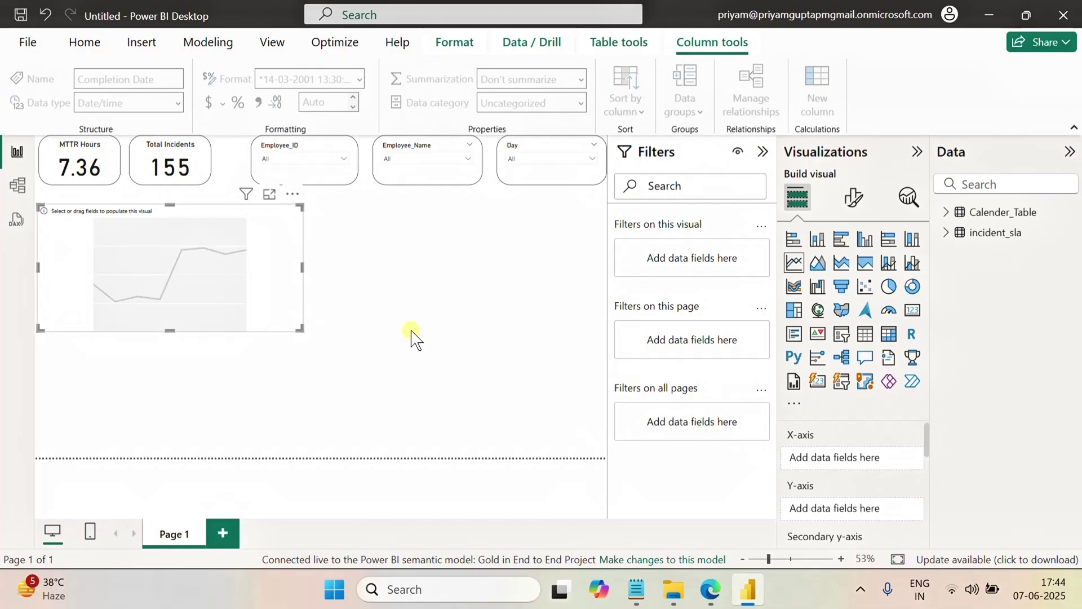
Step: Plot the count of Number from incident_sla on the line chart's Y-axis against Day from Calender_Table on the X-axis
left_click(952, 243)
left_click(947, 232)
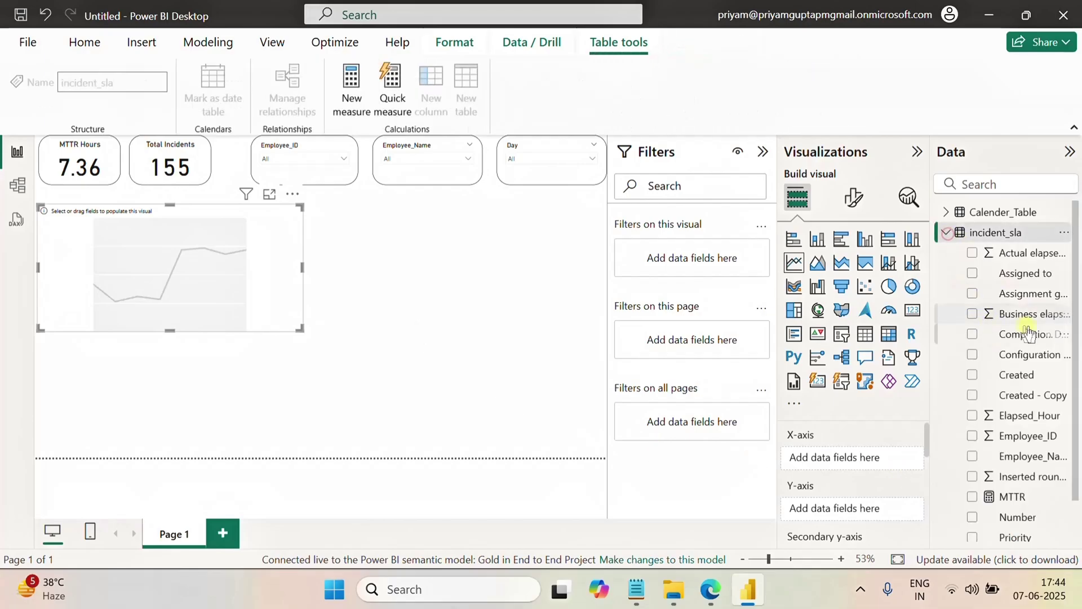
scroll(1030, 344, "down", 1)
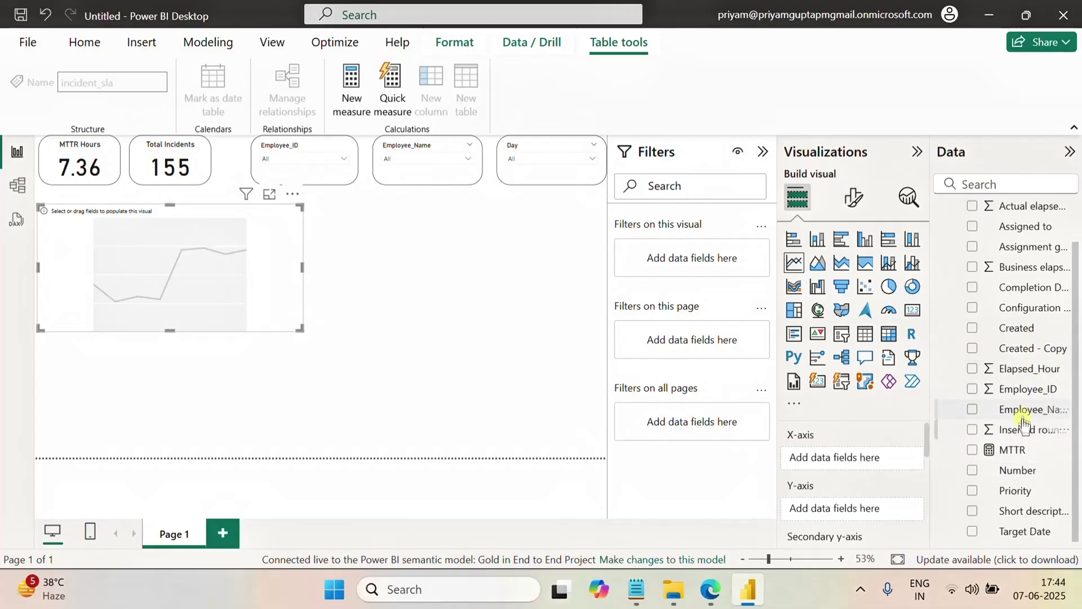
left_click_drag(1025, 476, 881, 509)
scroll(1017, 366, "up", 3)
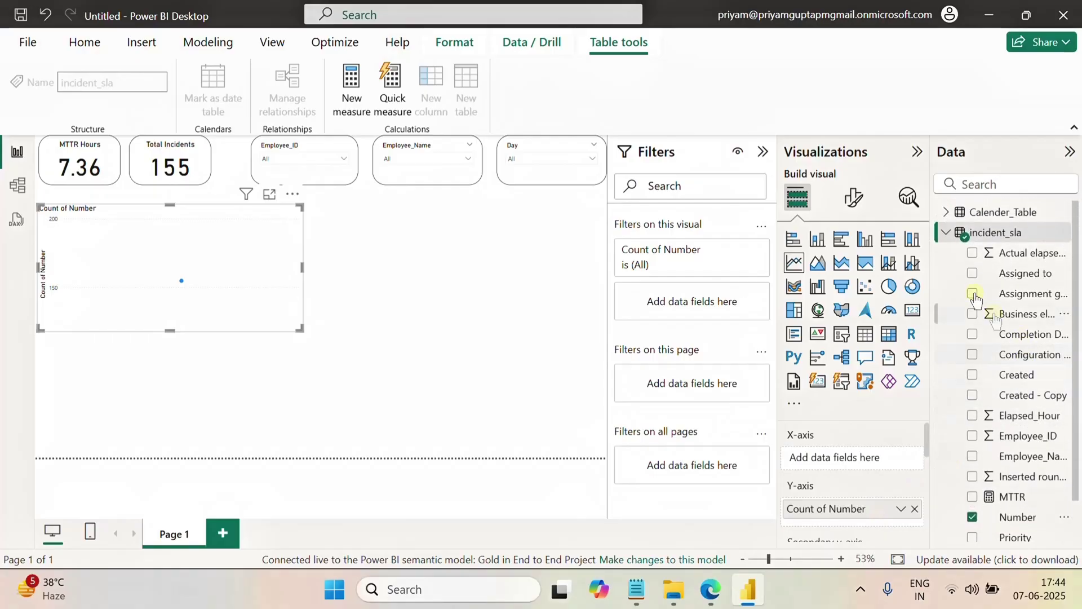
left_click(946, 233)
left_click(946, 213)
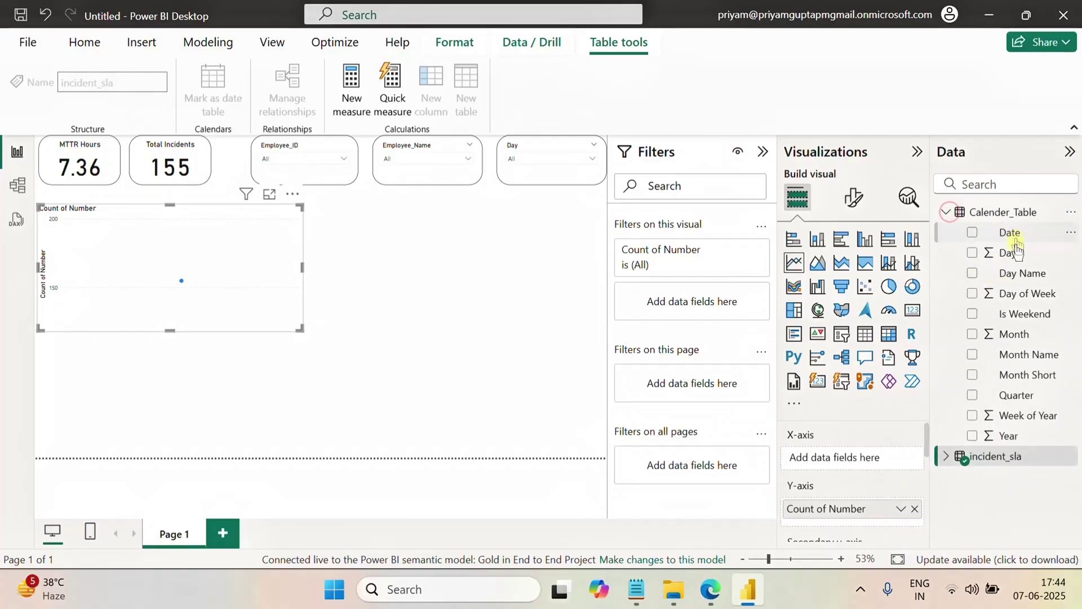
left_click_drag(1009, 252, 321, 316)
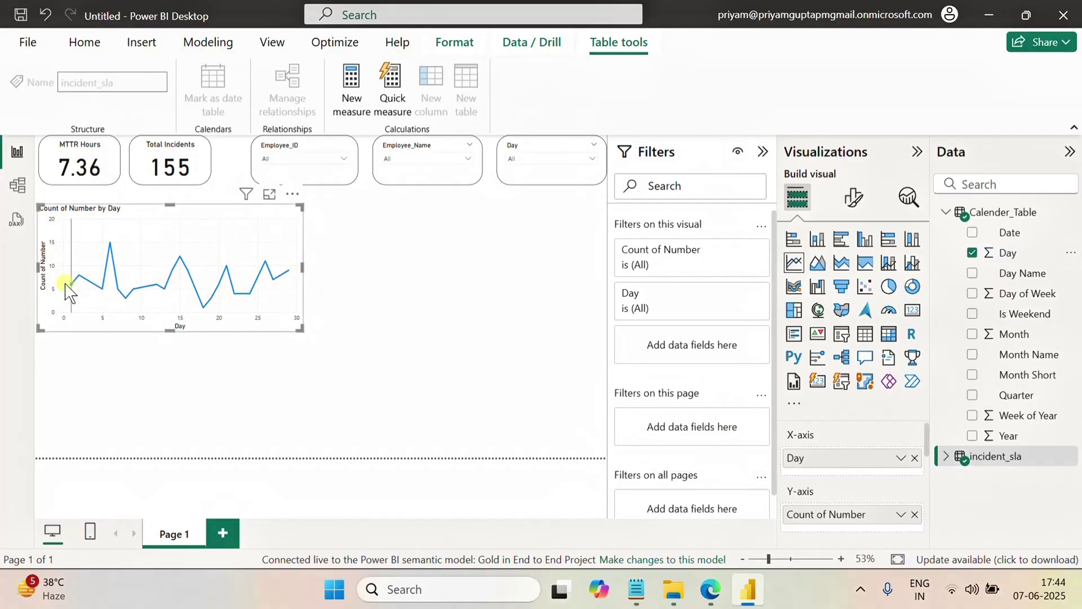
mouse_move(78, 288)
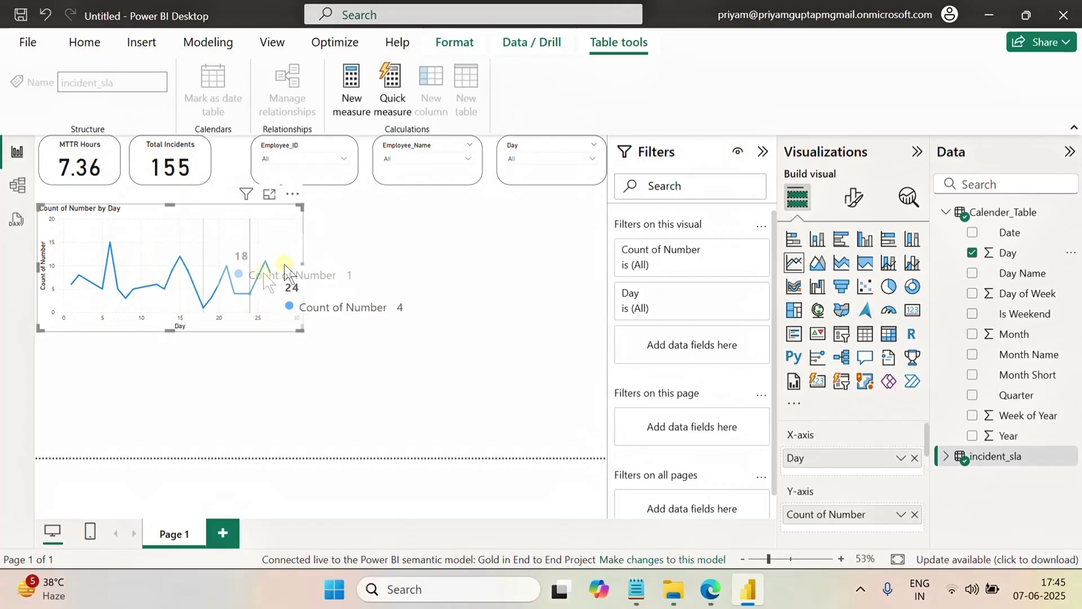
Step: Copy the Total Incidents card's formatting onto the line chart with Format painter
left_click(141, 179)
left_click(100, 109)
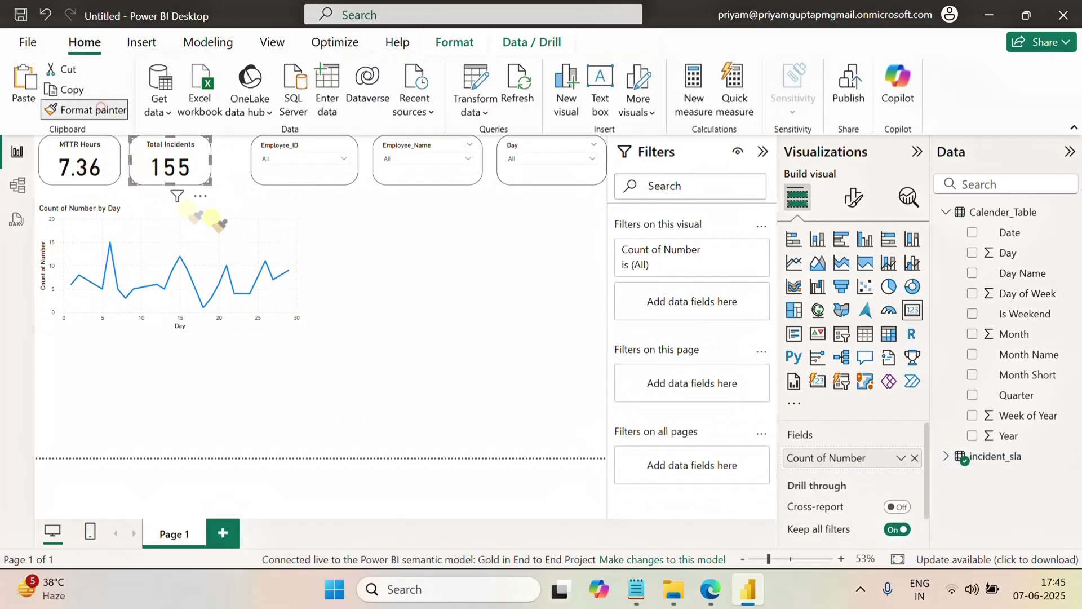
left_click(286, 206)
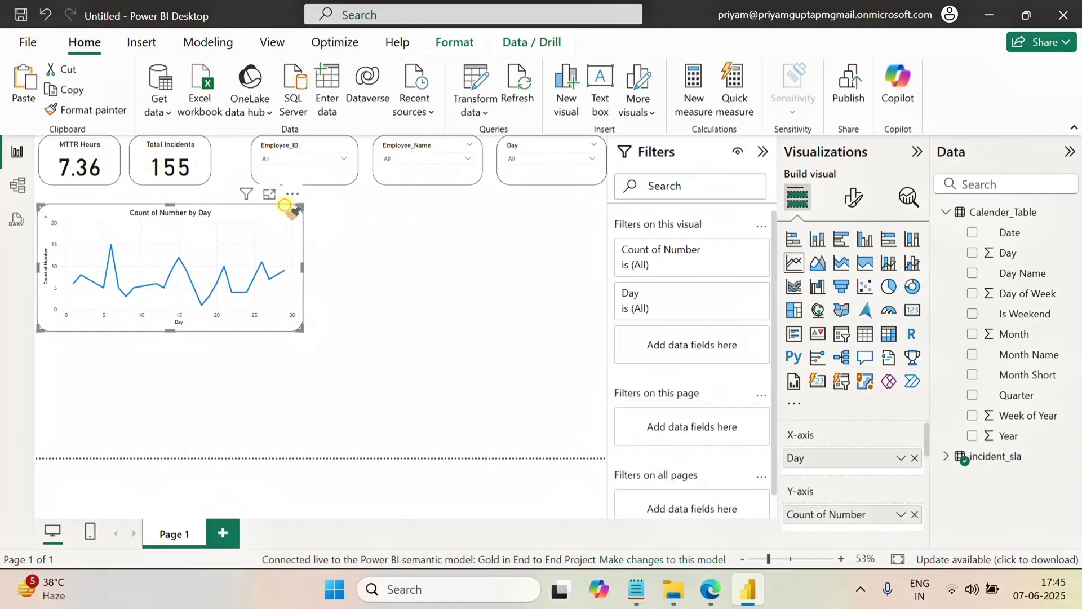
left_click(399, 259)
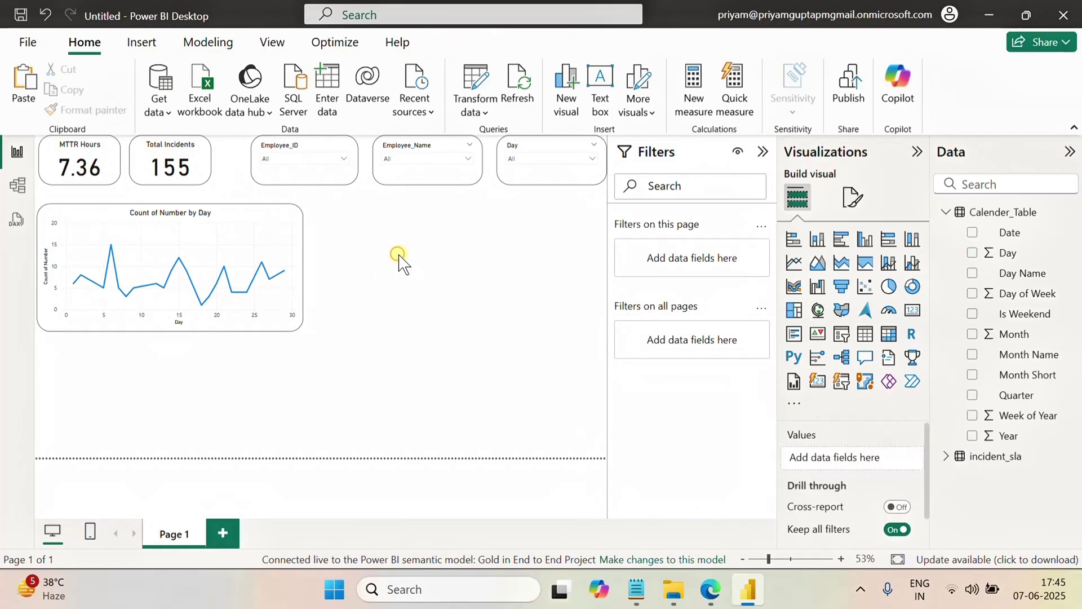
Step: Duplicate the Count of Number by Day line chart and place the copy beside the original, aligned at the same height
left_click(95, 212)
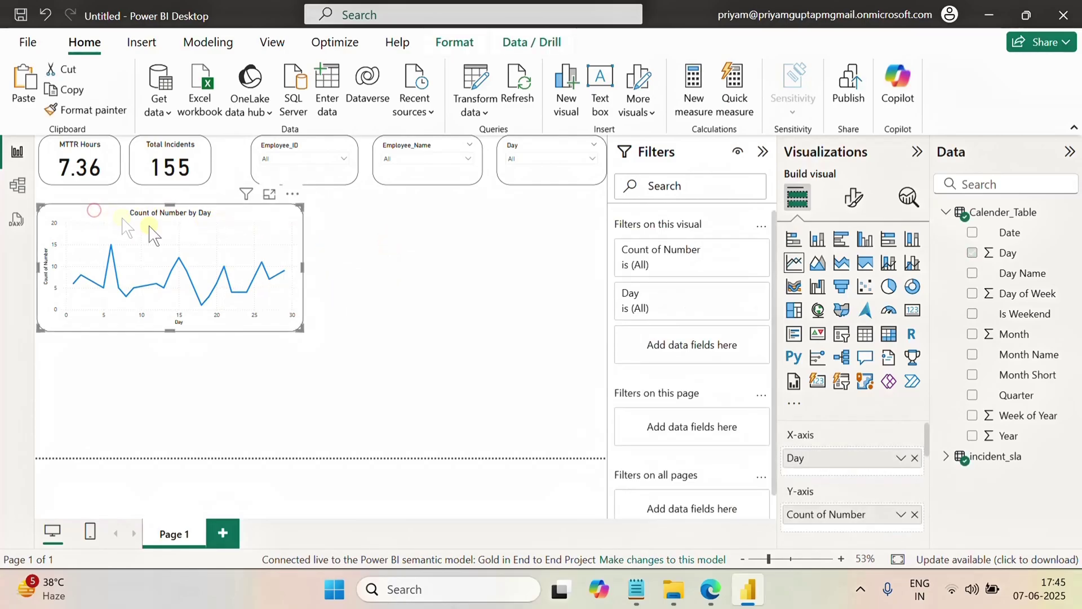
left_click(434, 265)
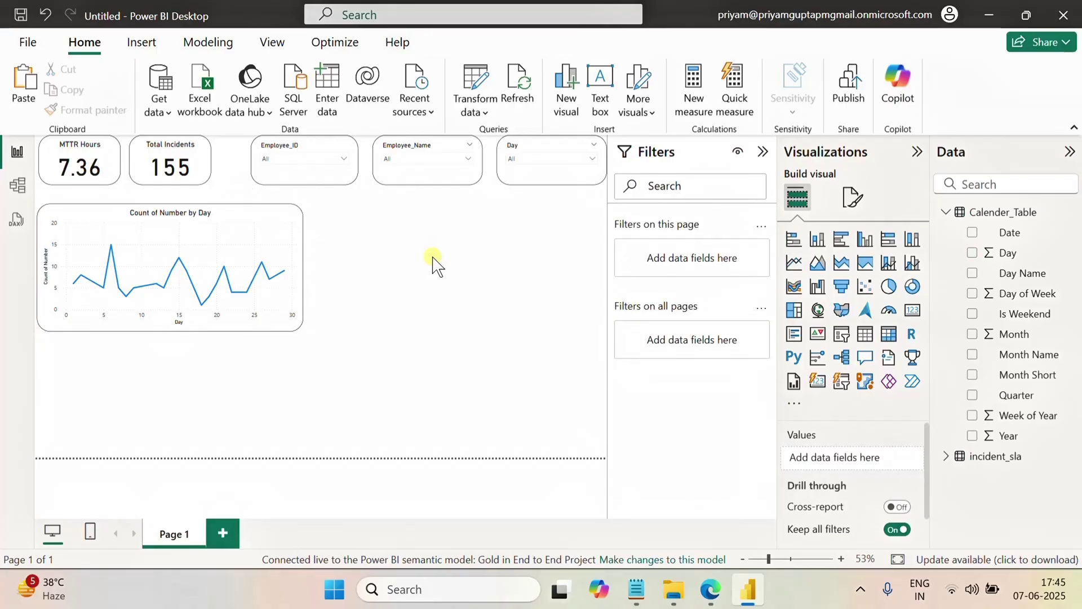
key("ctrl+v")
left_click_drag(237, 219, 519, 220)
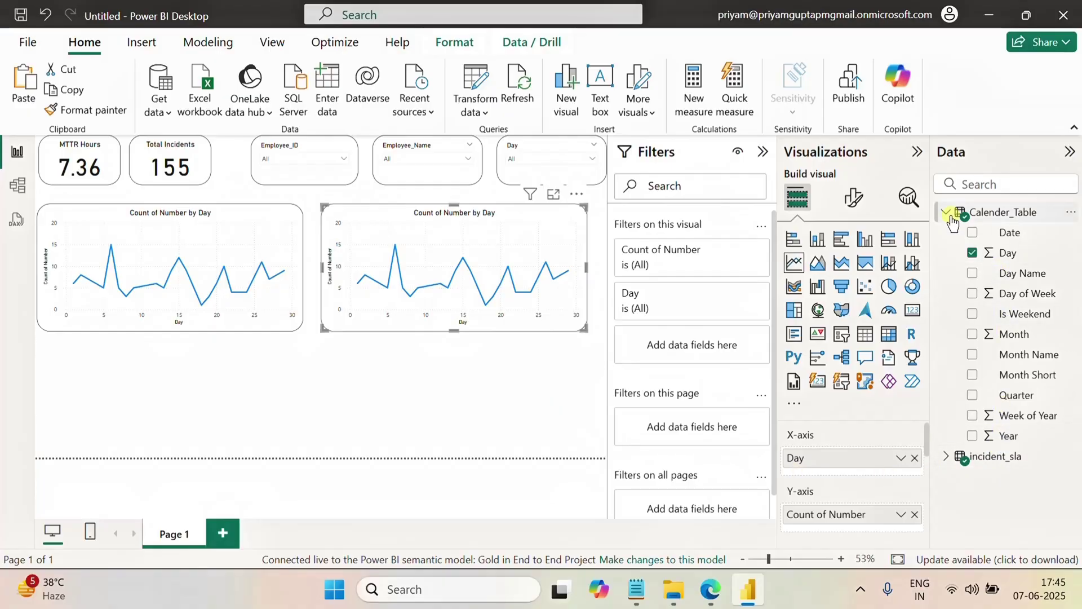
Step: Replace Count of Number with the MTTR measure on the copied chart's Y-axis and inspect its data points
left_click(949, 458)
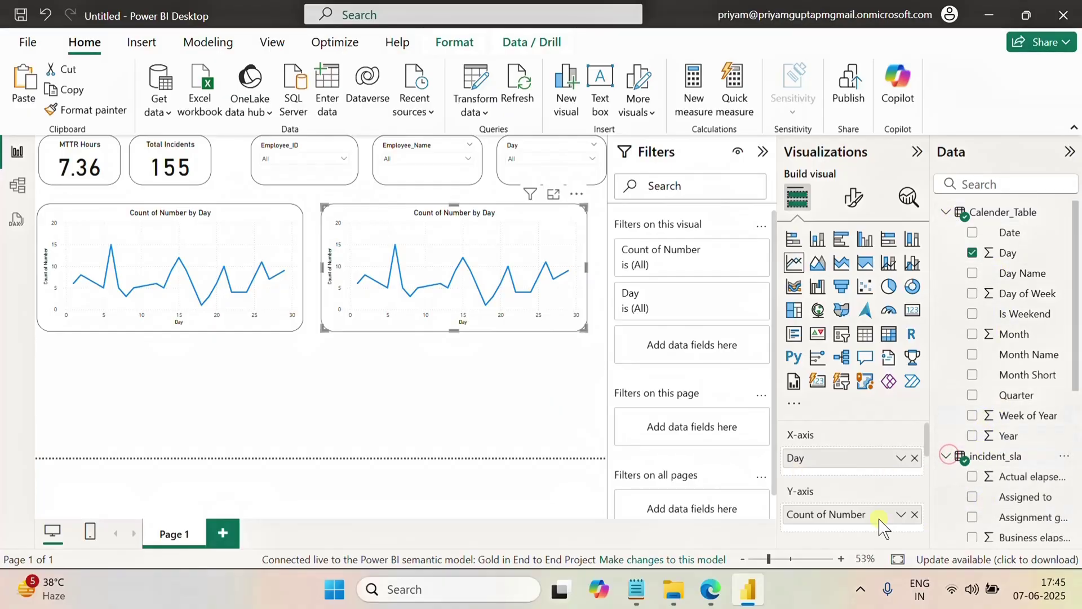
scroll(883, 518, "down", 2)
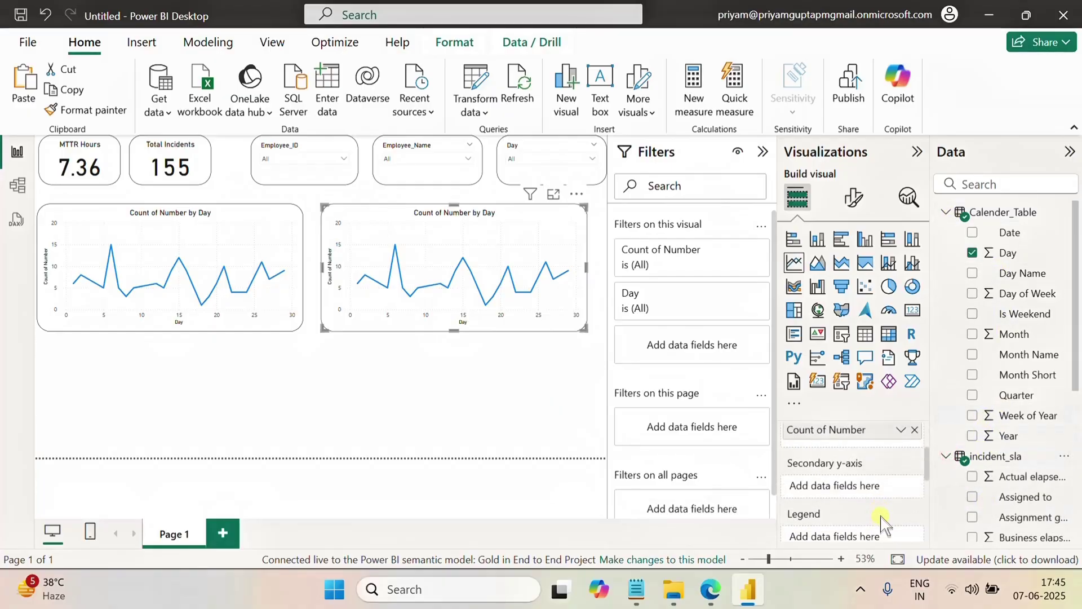
left_click(914, 430)
scroll(1040, 490, "down", 4)
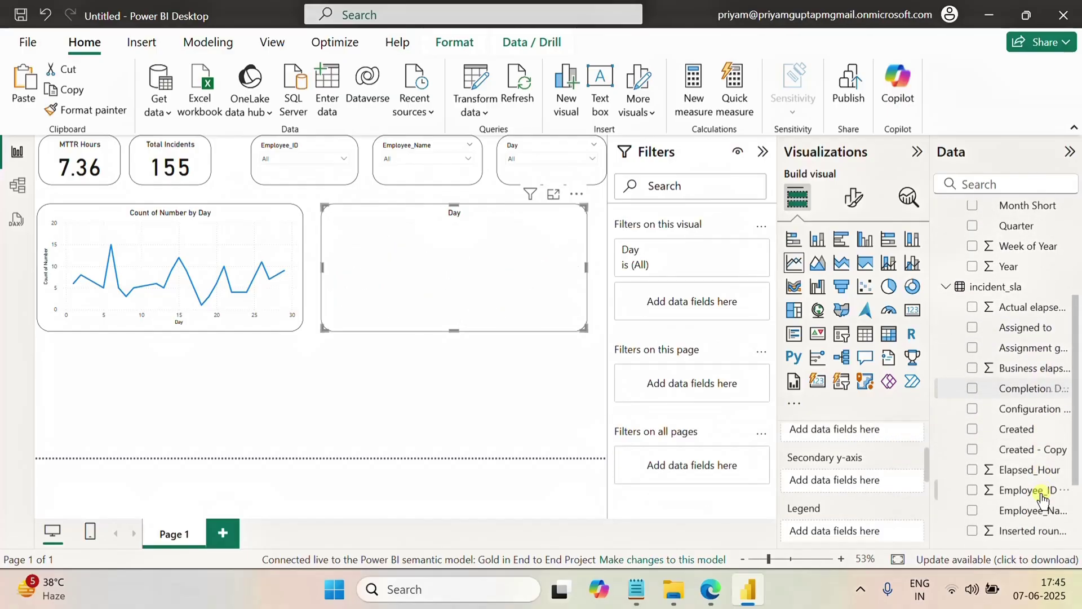
left_click(974, 468)
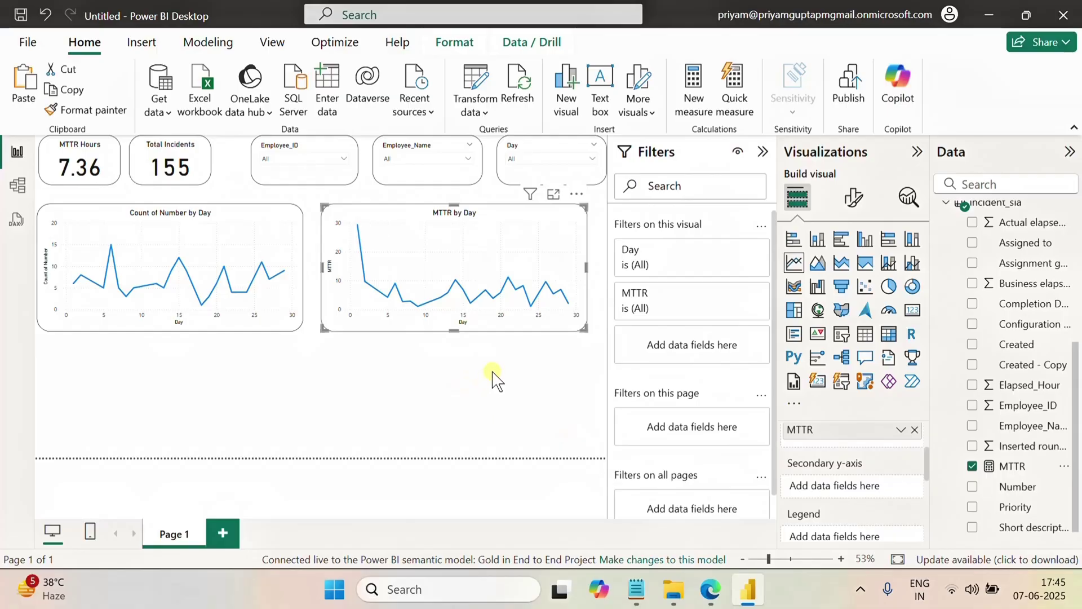
mouse_move(358, 231)
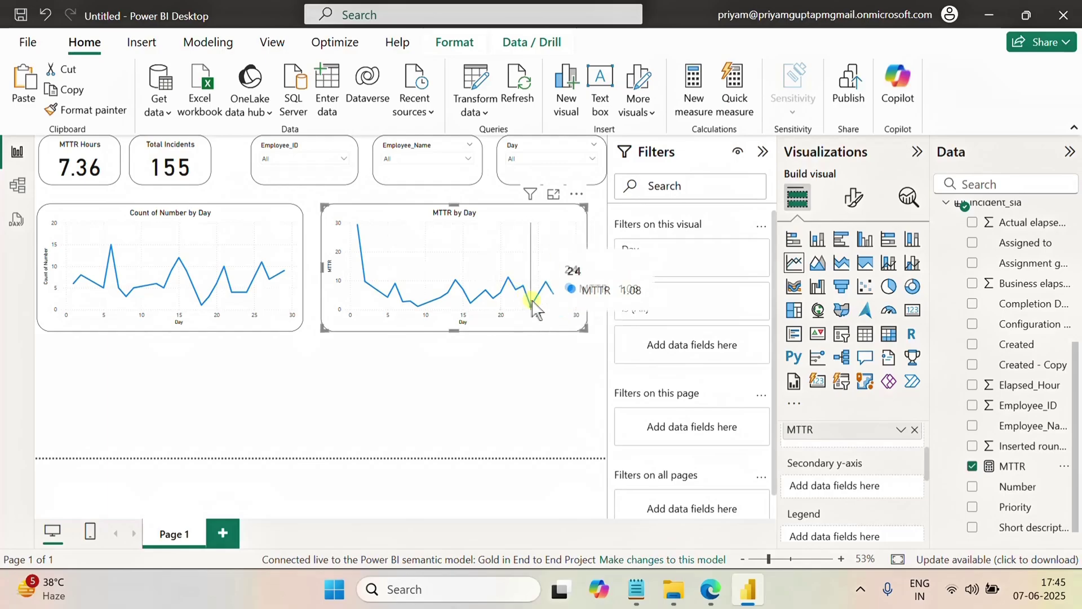
left_click(457, 378)
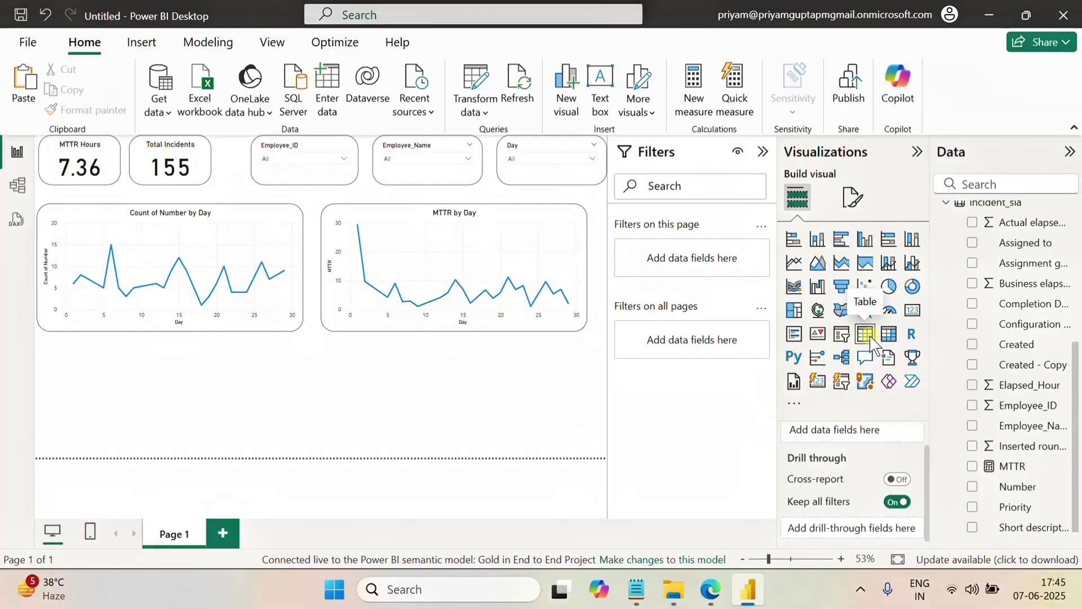
Step: Insert a table visual below the two line charts and stretch it across the full page width
left_click_drag(482, 468, 479, 467)
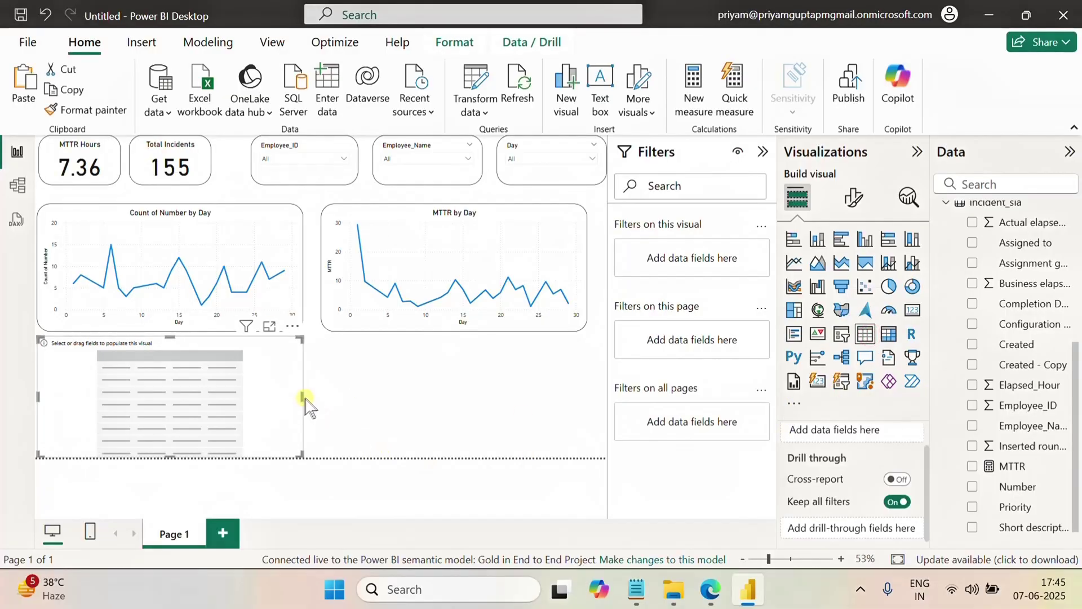
left_click_drag(304, 396, 605, 407)
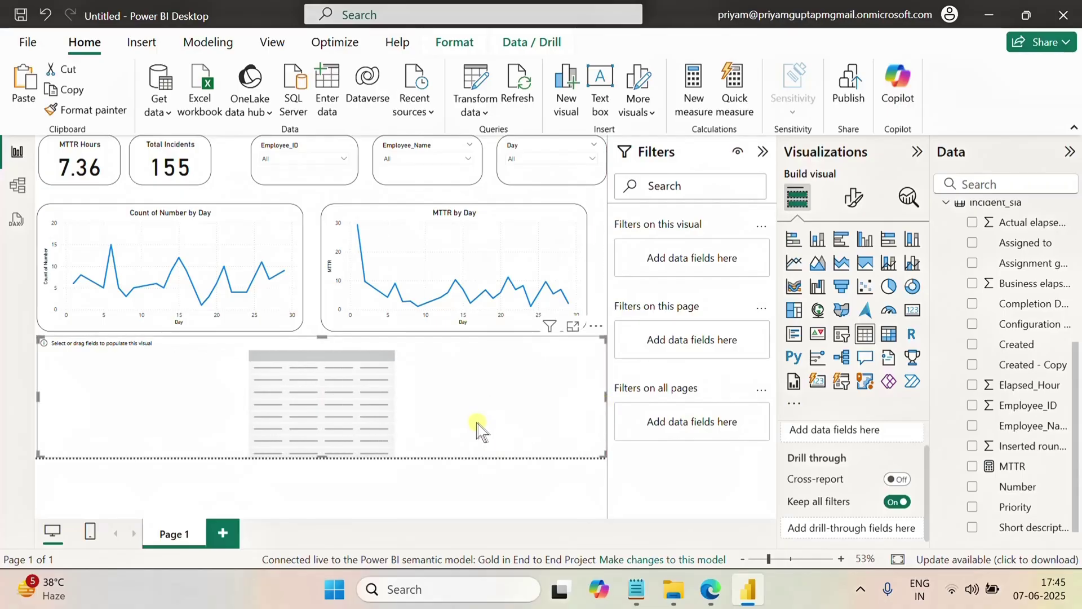
Step: Add the Number and Created fields from incident_sla as columns of the table
scroll(996, 431, "up", 5)
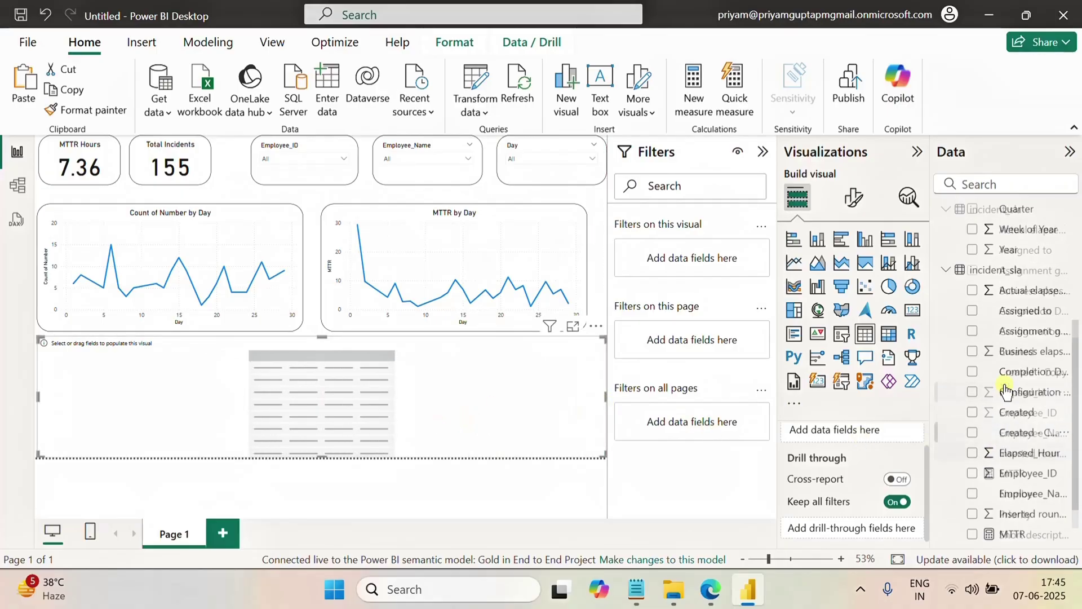
scroll(1007, 384, "down", 5)
scroll(1007, 386, "up", 5)
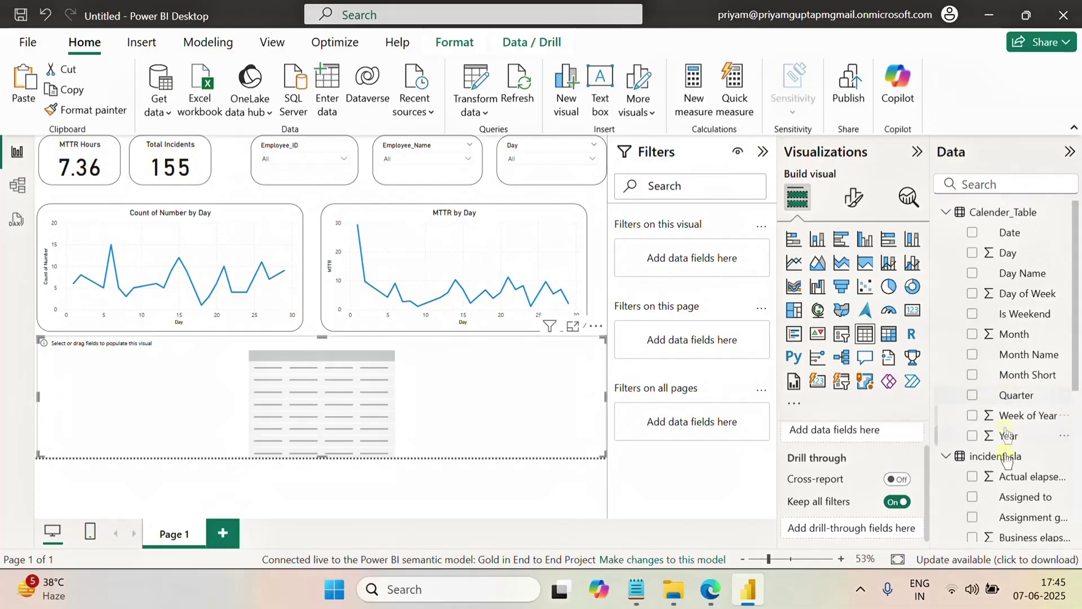
scroll(1007, 440, "down", 3)
scroll(1020, 459, "down", 3)
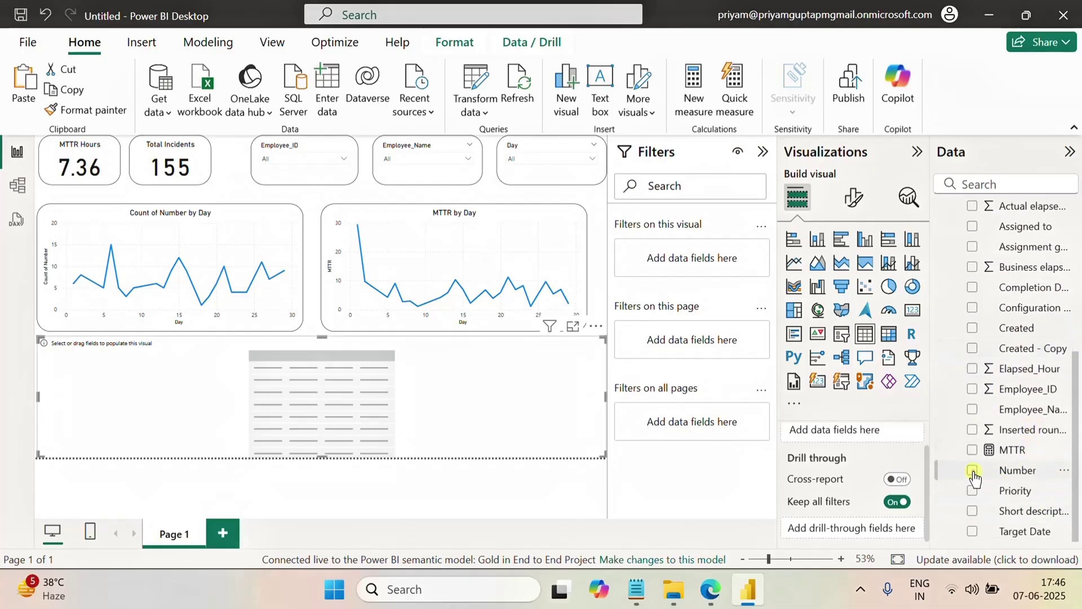
left_click(973, 471)
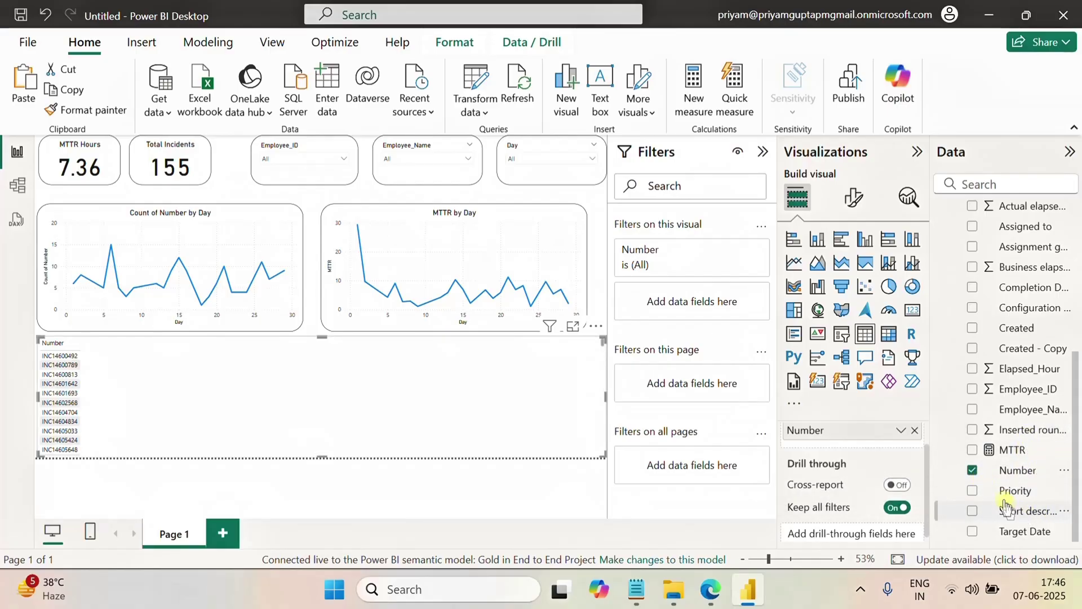
scroll(1027, 451, "up", 3)
scroll(1029, 448, "down", 3)
left_click(974, 329)
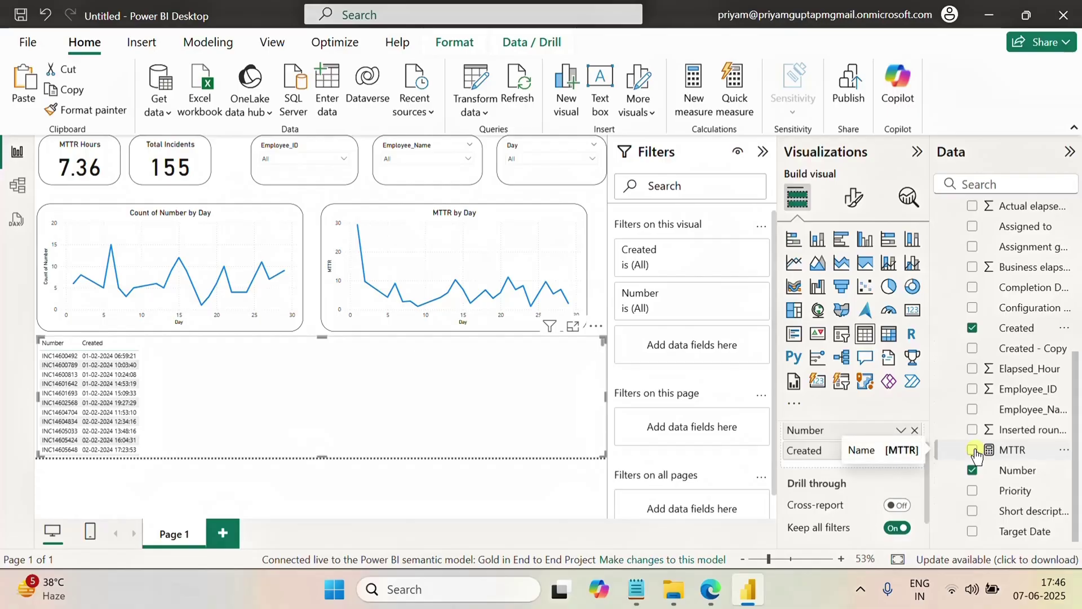
Step: Add MTTR between the table's Number and Created columns, and append the Employee_ID and Employee_Name fields
left_click_drag(1017, 455, 851, 451)
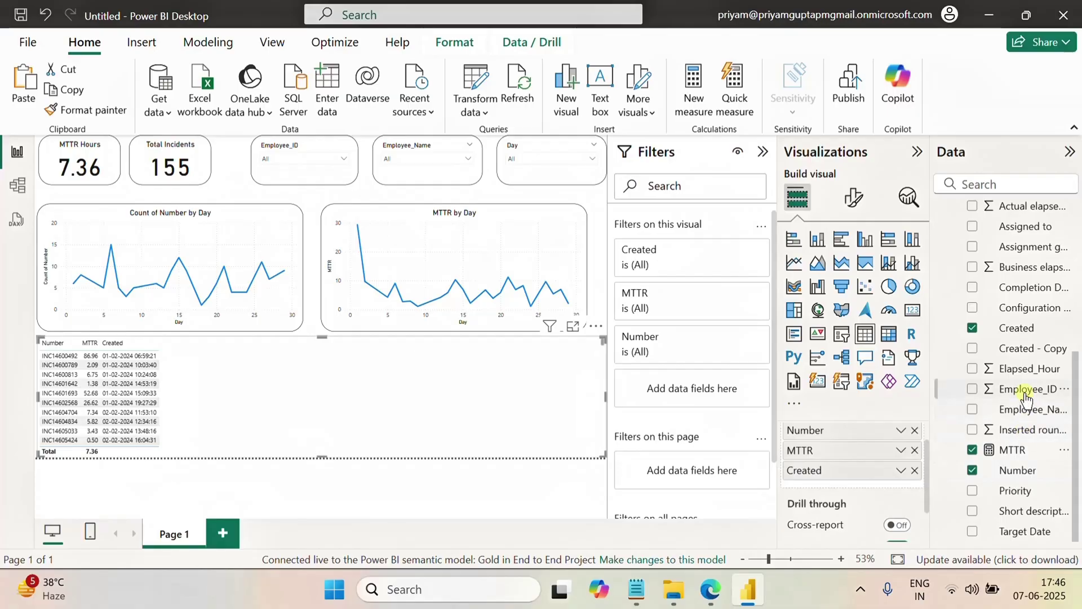
scroll(1025, 400, "up", 5)
scroll(1025, 399, "down", 3)
scroll(1029, 395, "up", 6)
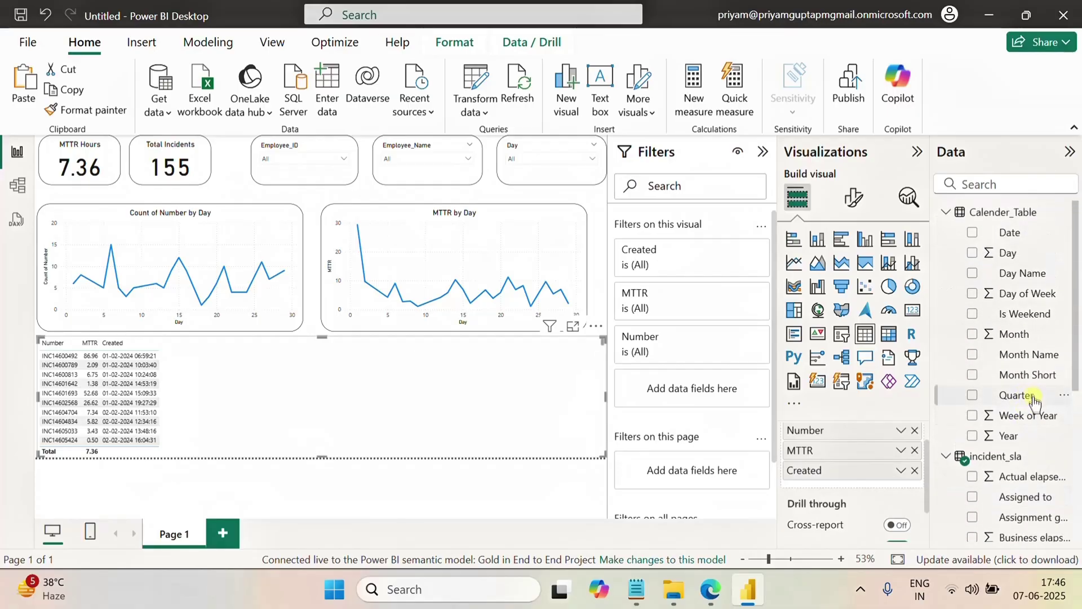
scroll(1038, 473, "down", 5)
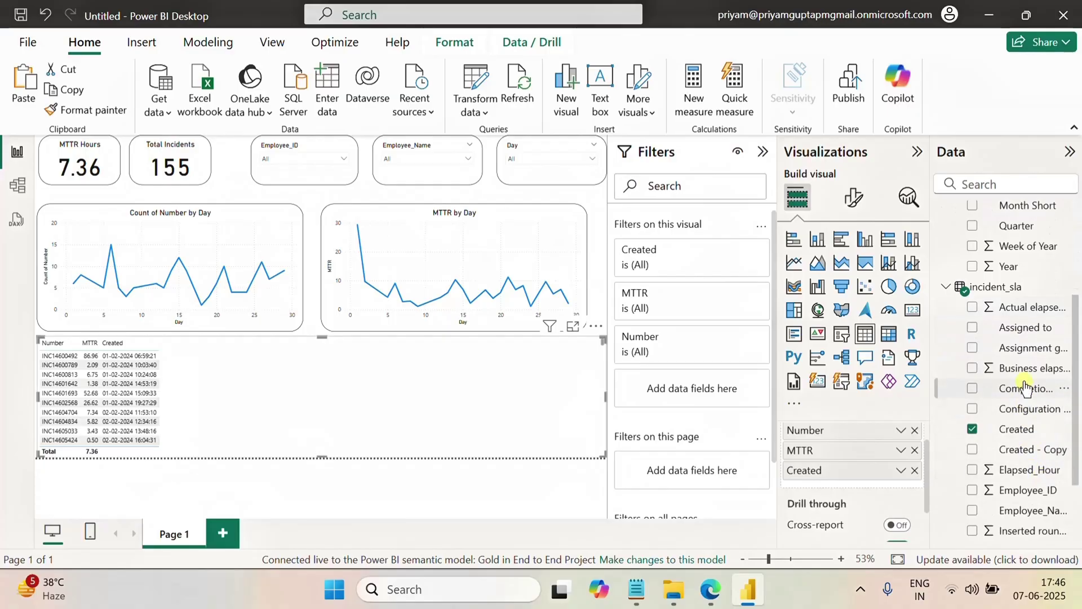
scroll(1025, 387, "down", 3)
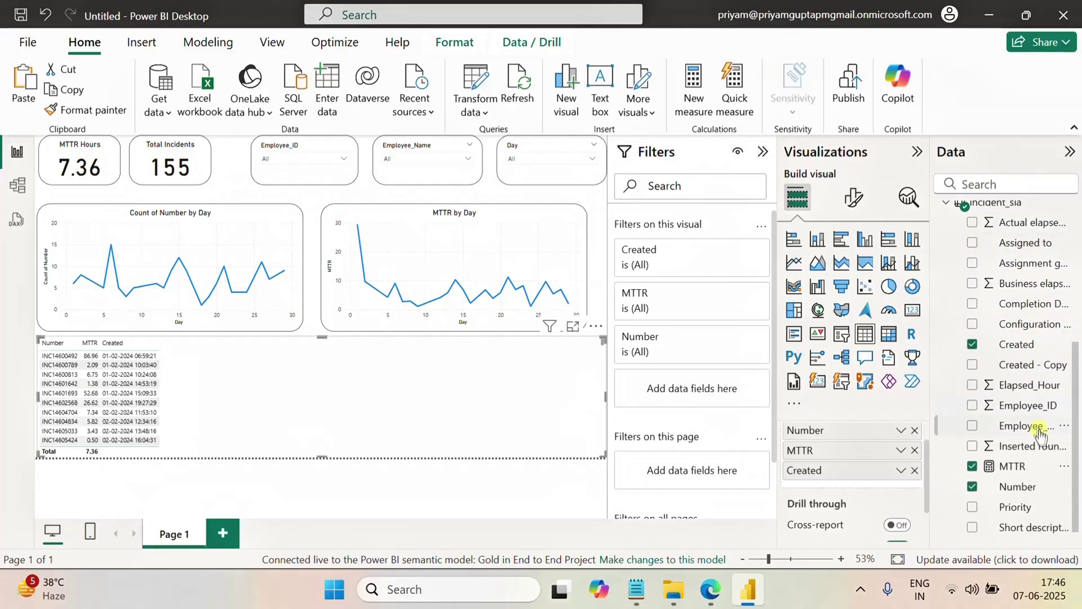
scroll(1040, 434, "down", 1)
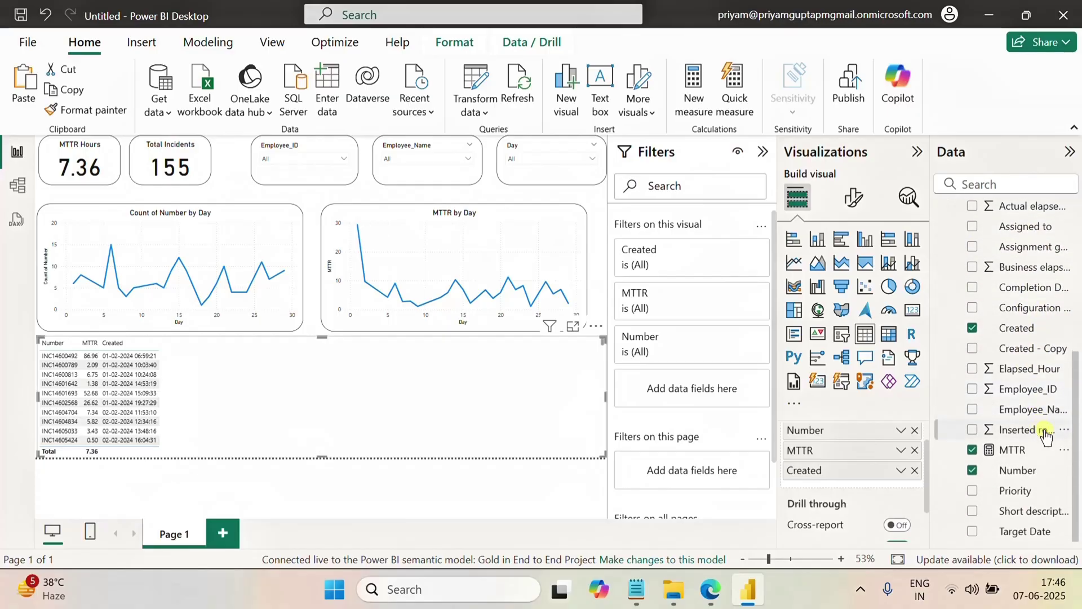
left_click(972, 389)
left_click(972, 409)
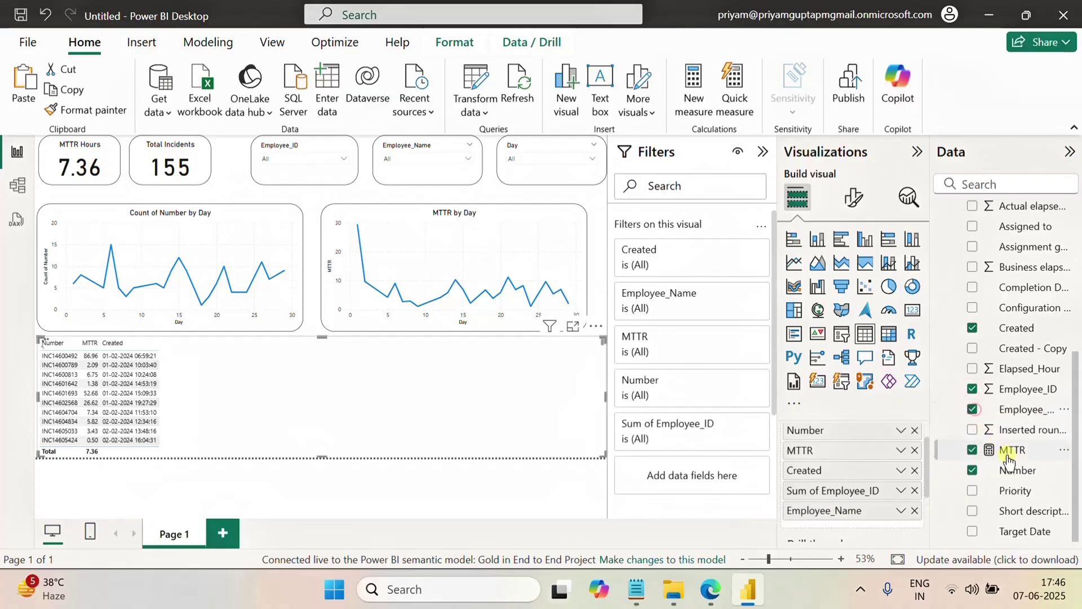
Step: Set Employee_ID to Don't summarize in the table and add the Short description field as the last column
left_click(900, 491)
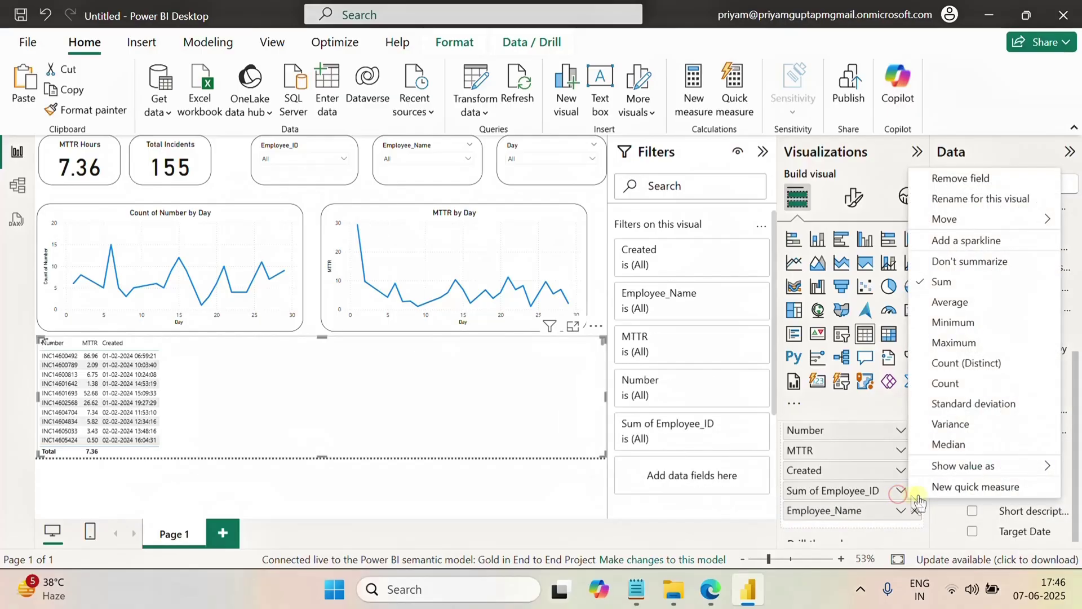
left_click(954, 263)
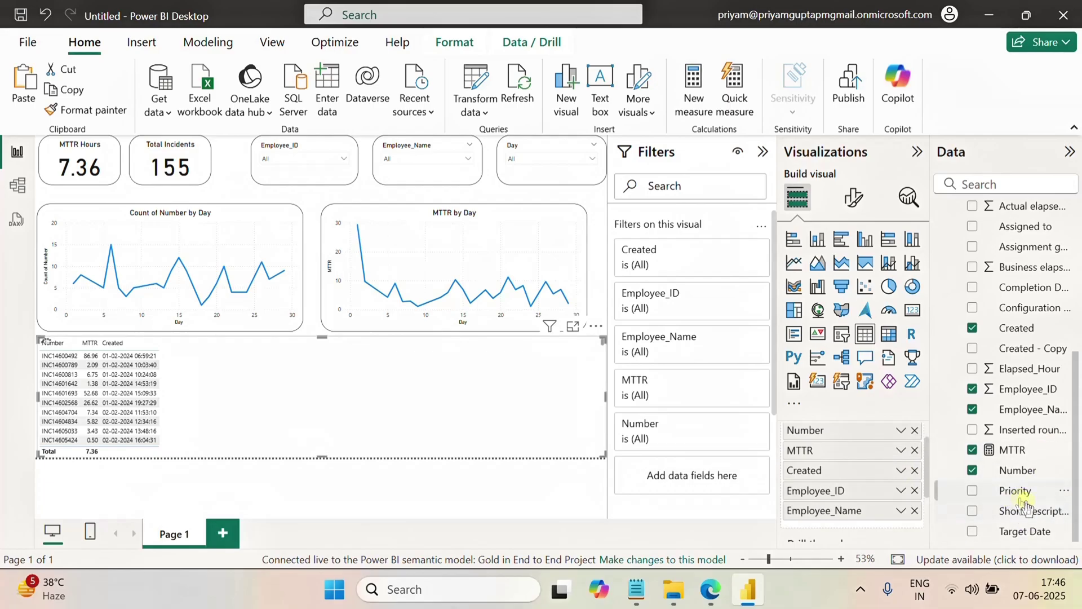
left_click(972, 511)
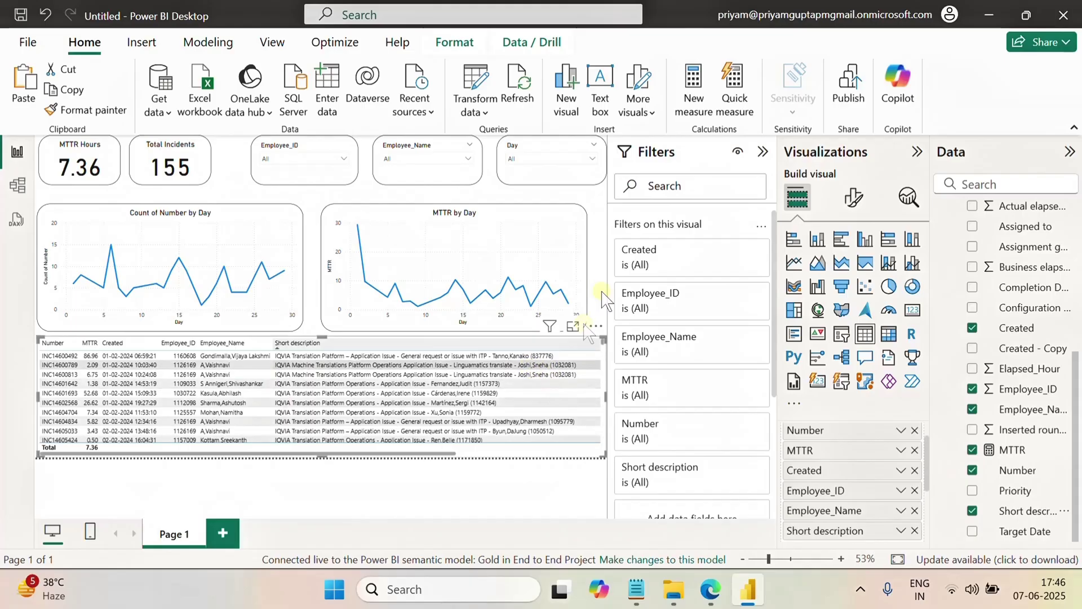
Step: Try to copy the MTTR by Day chart's formatting onto the table with Format painter
left_click(571, 217)
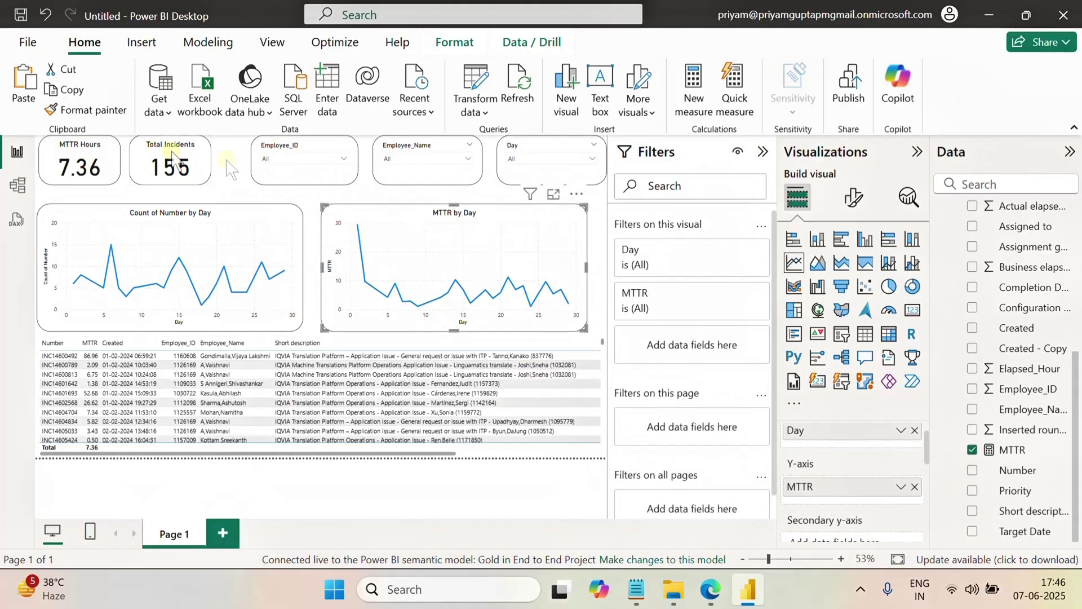
left_click(119, 113)
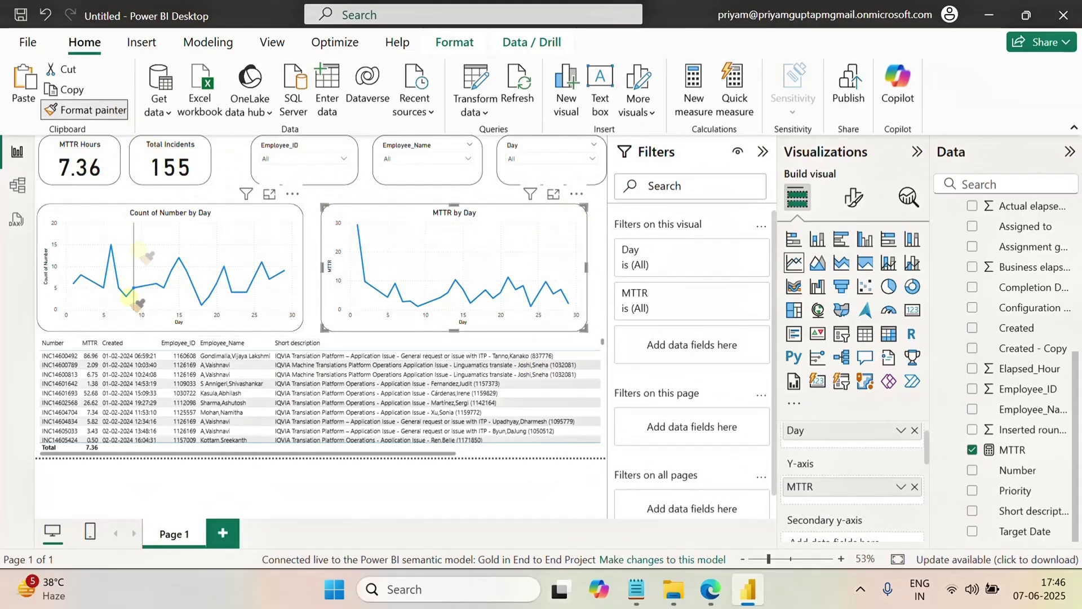
left_click(51, 340)
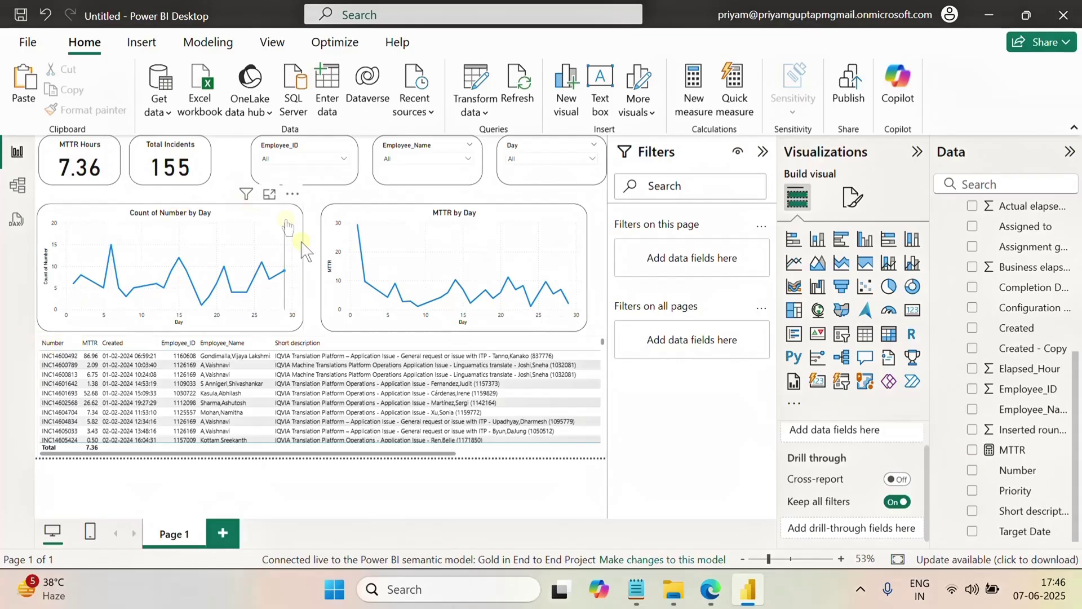
Step: Copy the Count of Number by Day chart's formatting onto the table with Format painter, and clear any row selection
left_click(298, 217)
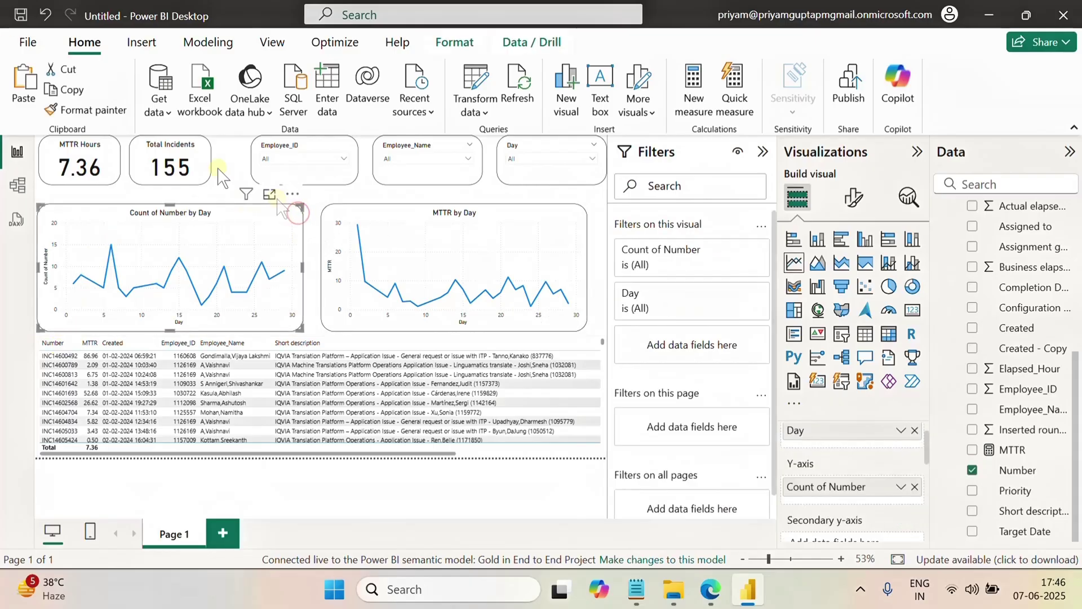
left_click(110, 110)
left_click(103, 356)
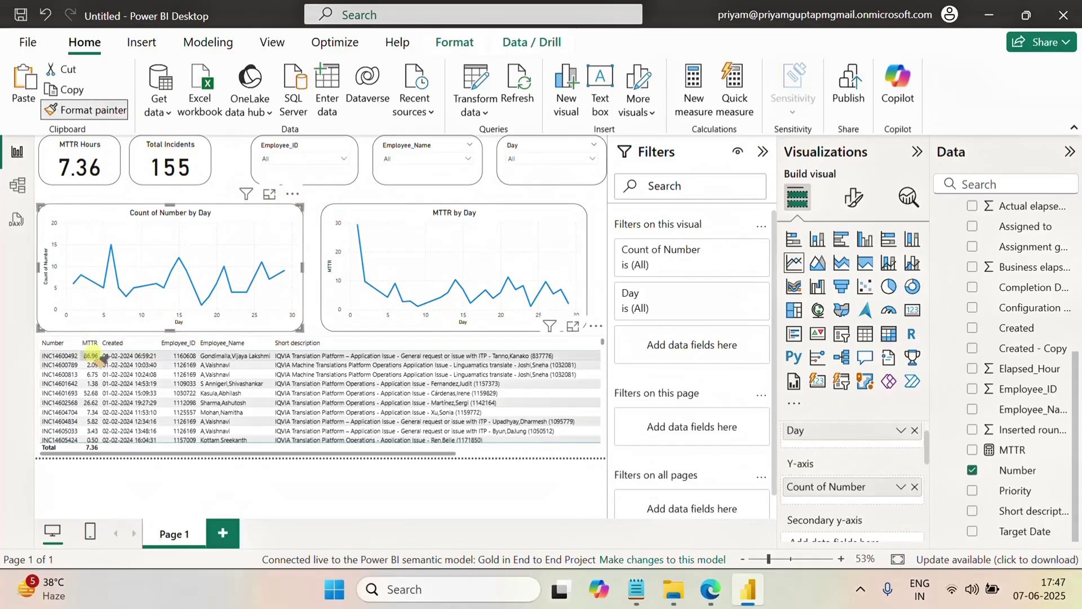
left_click(103, 357)
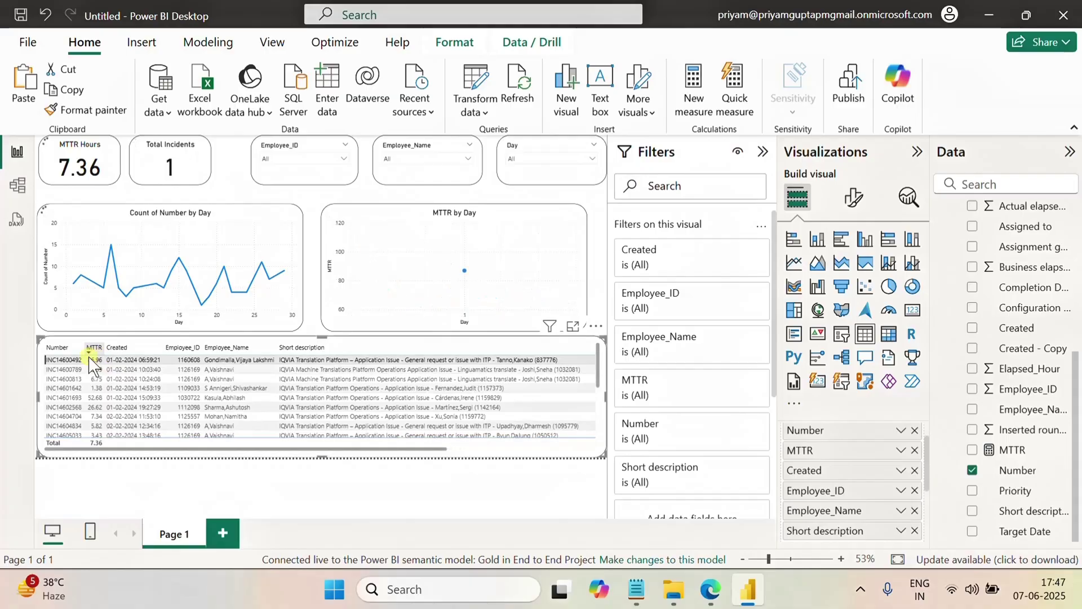
left_click(94, 361)
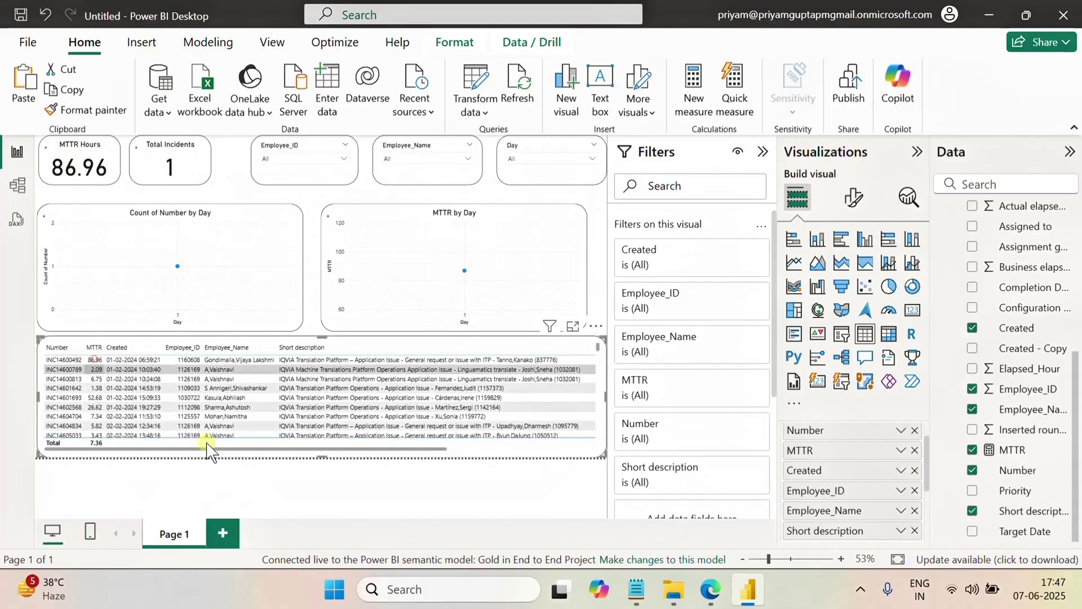
left_click(402, 495)
mouse_move(342, 454)
left_mouse_down()
mouse_move(563, 459)
mouse_move(338, 465)
left_mouse_up()
left_click(358, 381)
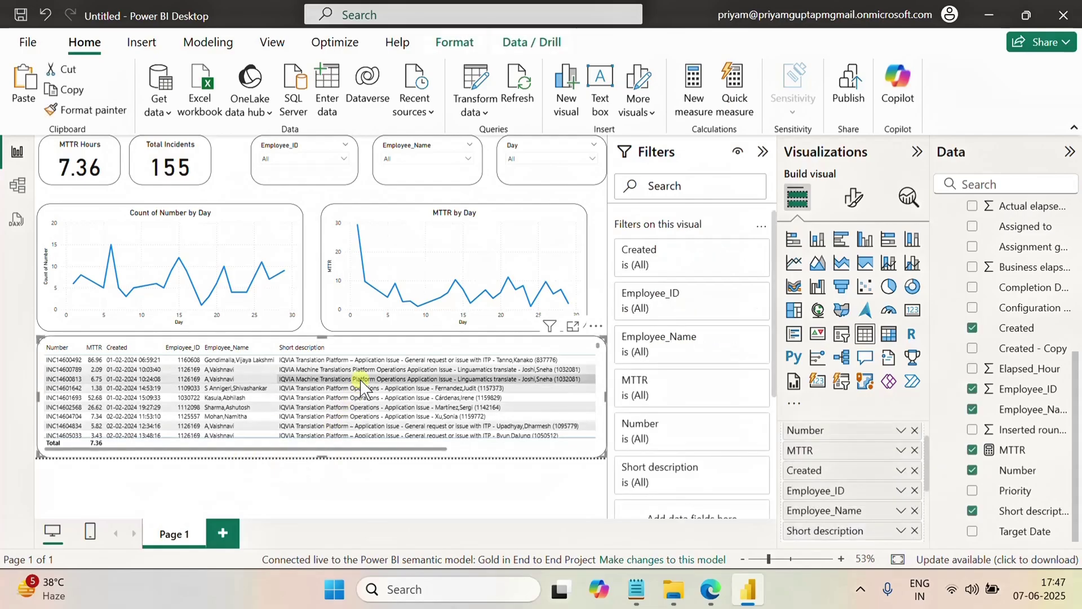
scroll(360, 385, "down", 5)
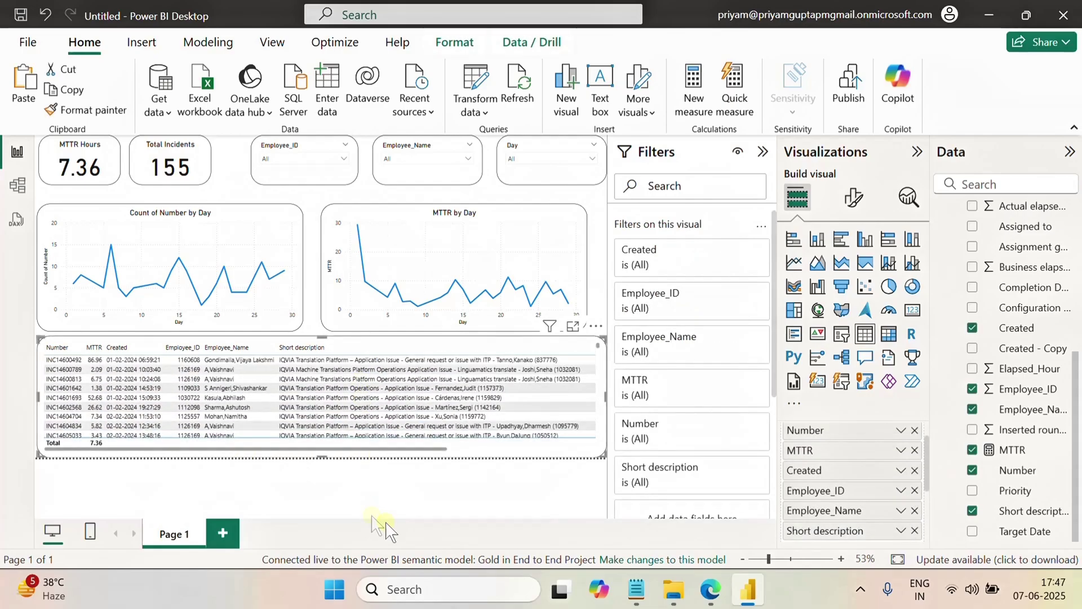
left_click(479, 488)
left_click_drag(399, 453, 283, 454)
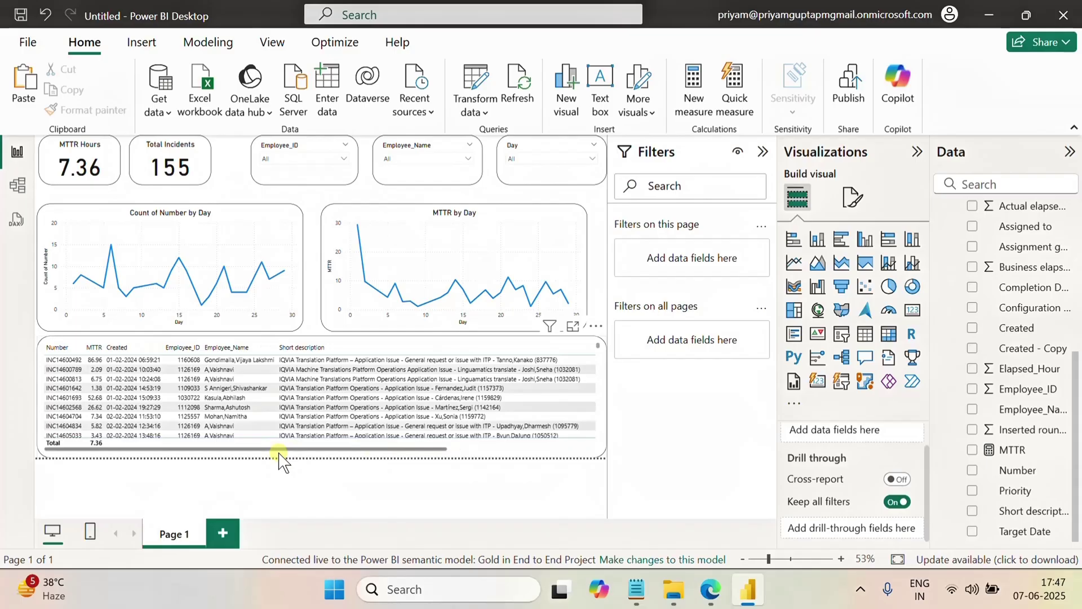
left_click(427, 498)
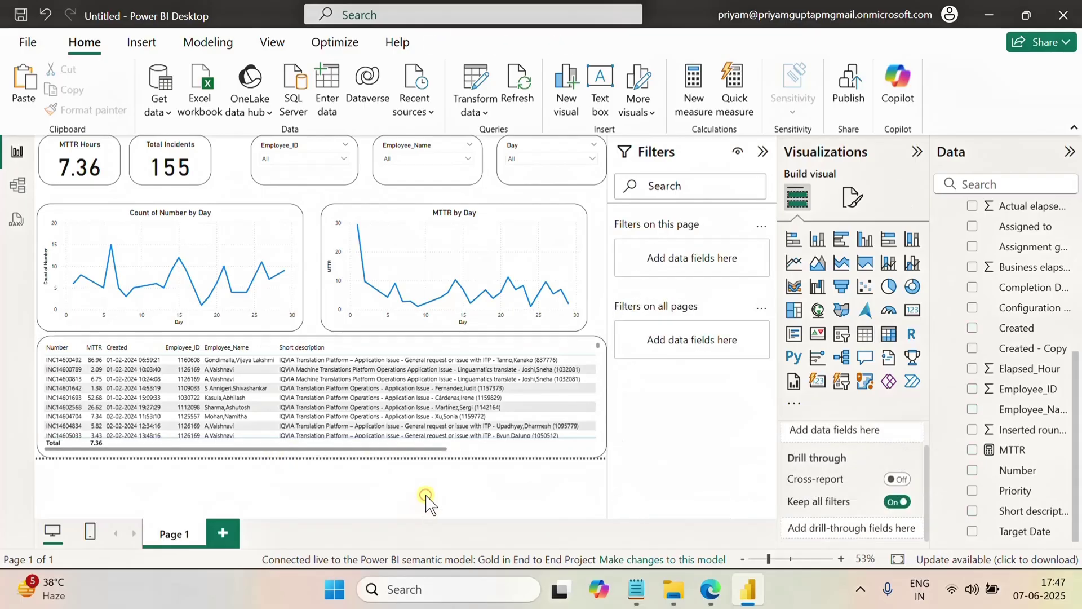
Step: Make the table's column headers bold and left-aligned
left_click(45, 340)
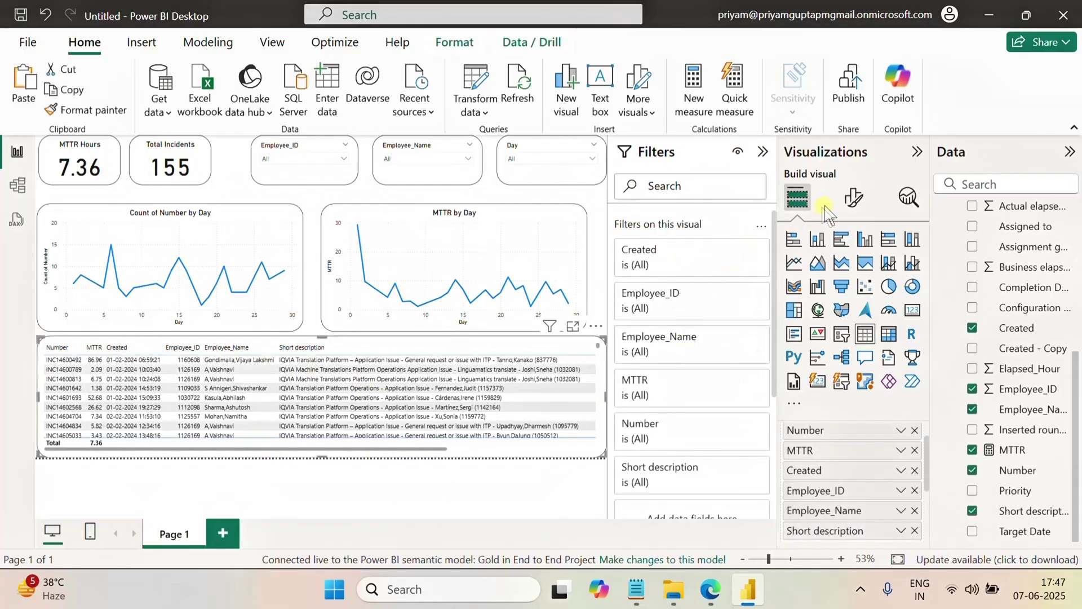
left_click(853, 197)
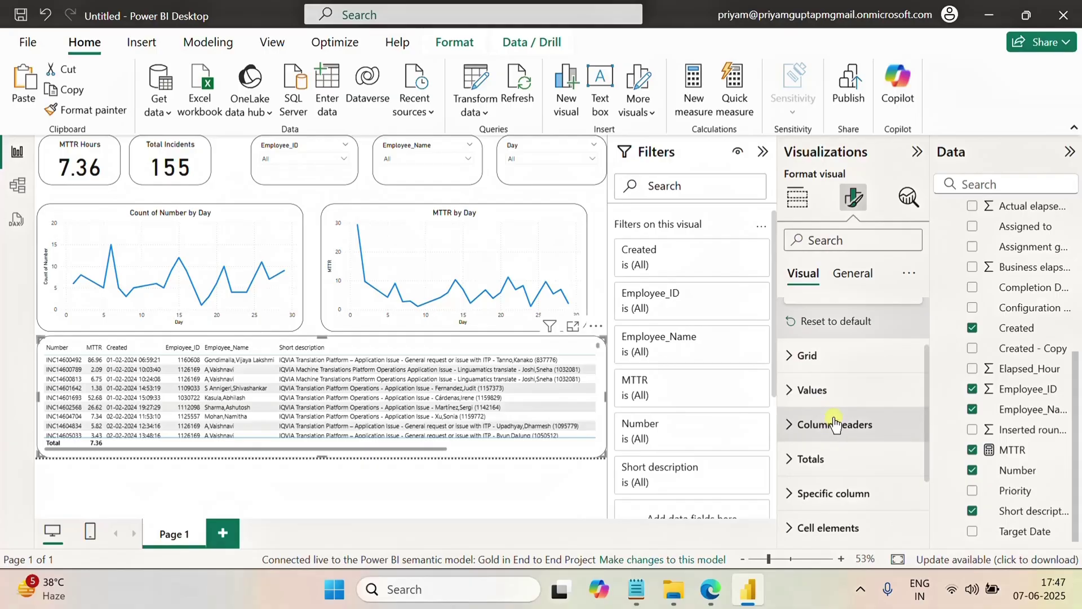
left_click(801, 426)
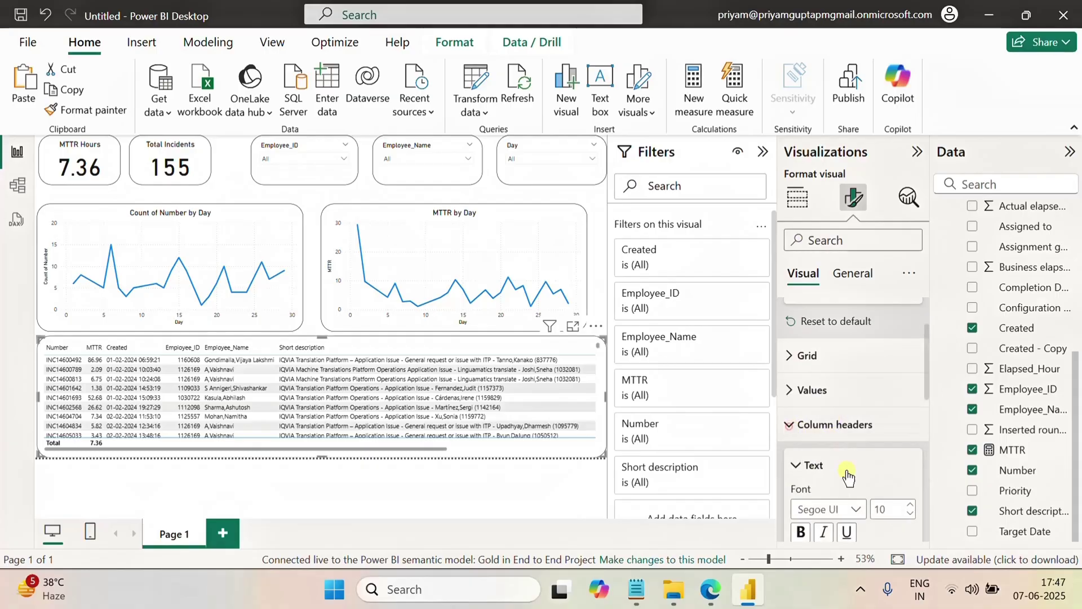
scroll(868, 451, "down", 3)
left_click(798, 365)
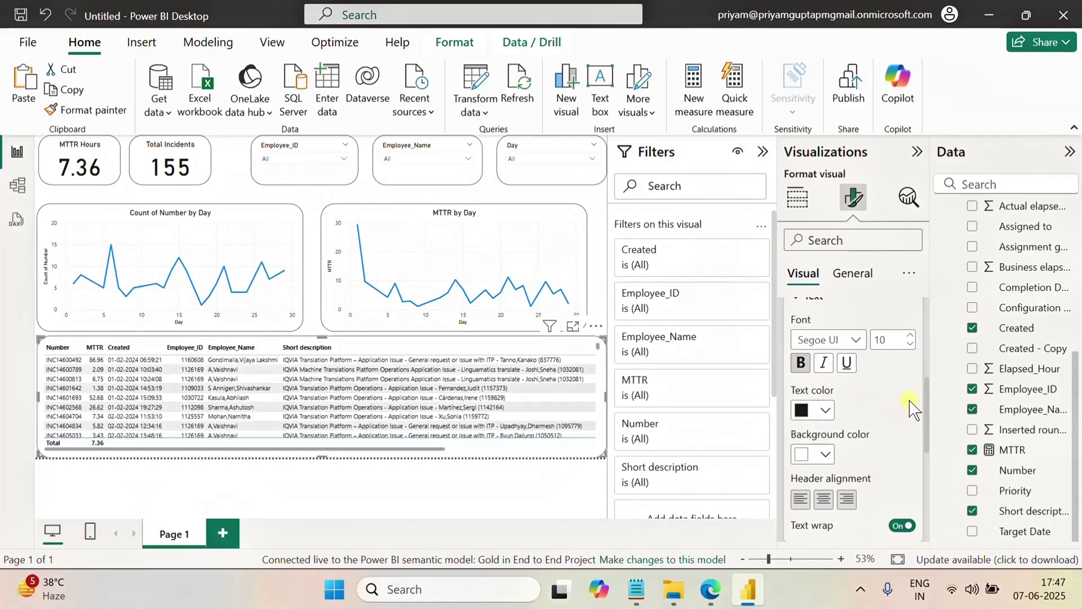
left_click(824, 499)
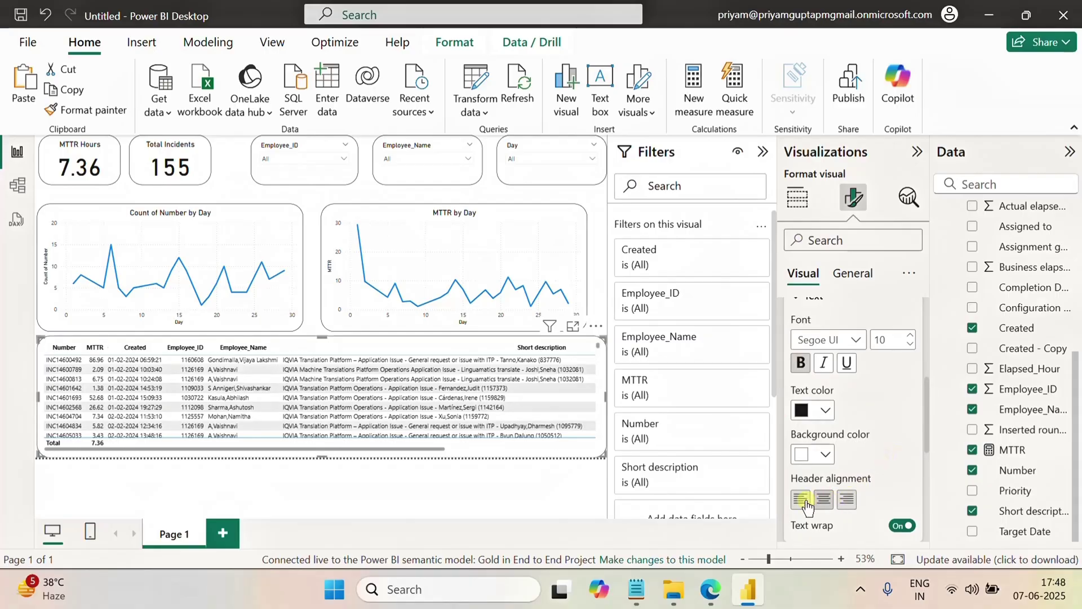
left_click(806, 500)
Step: Review the table's remaining visual and general format settings, and check its columns across the full width
scroll(910, 468, "down", 5)
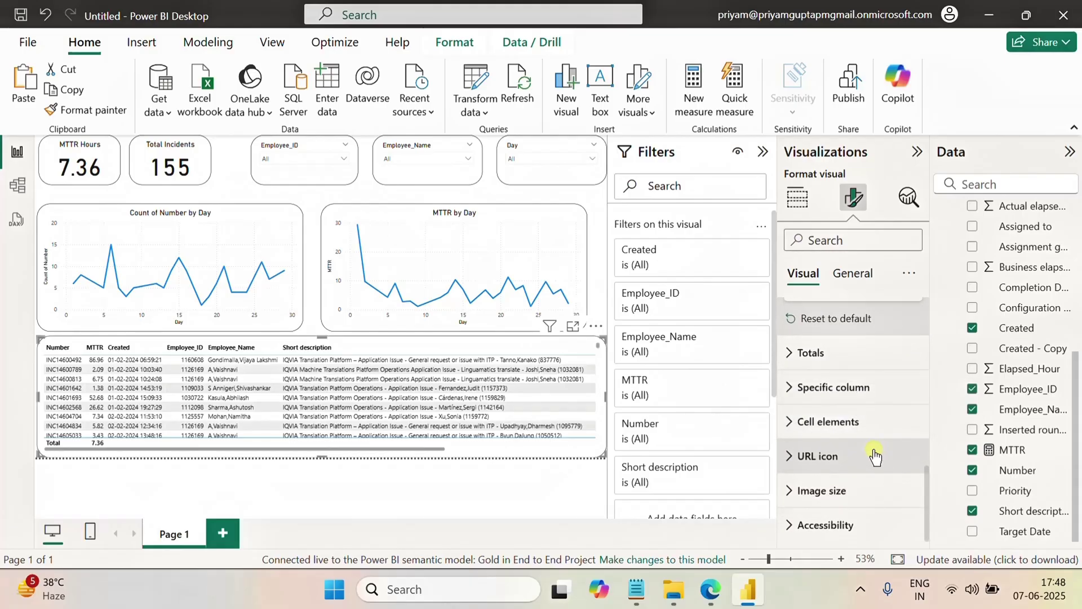
scroll(878, 420, "up", 5)
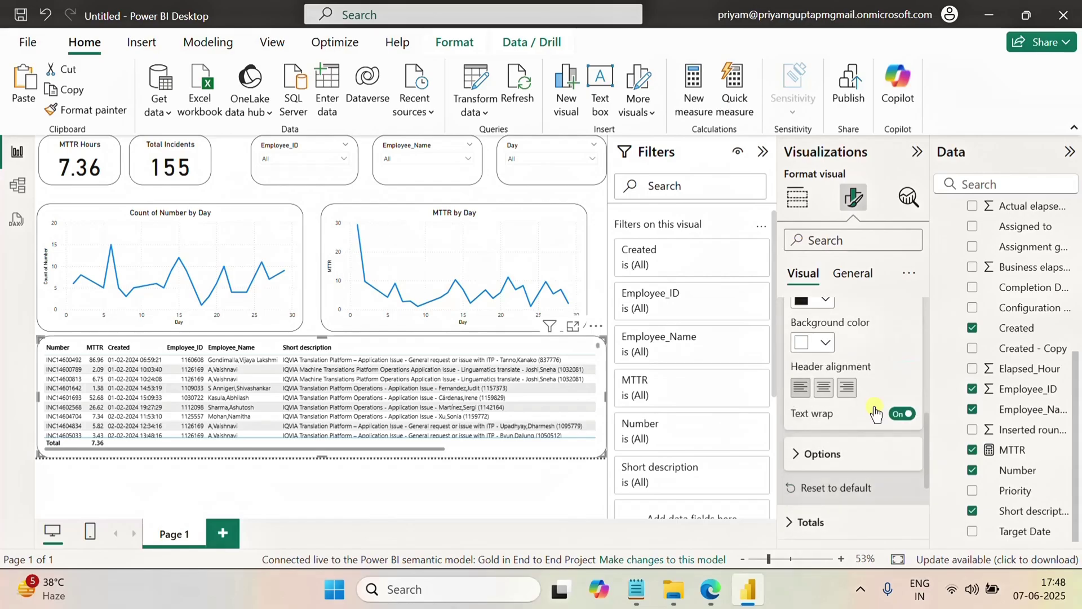
scroll(888, 413, "up", 2)
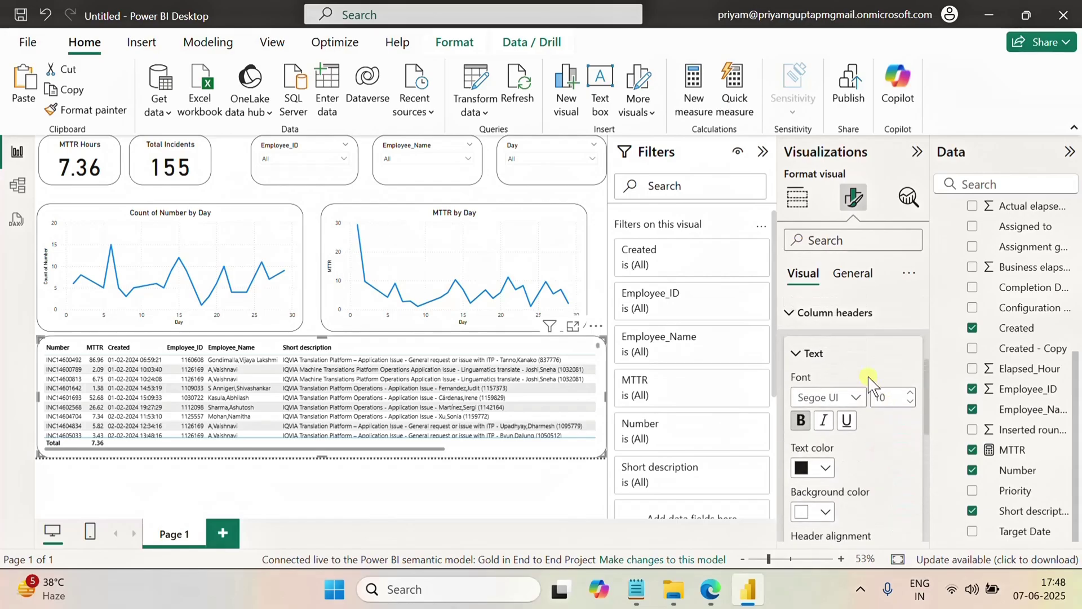
scroll(866, 372, "up", 4)
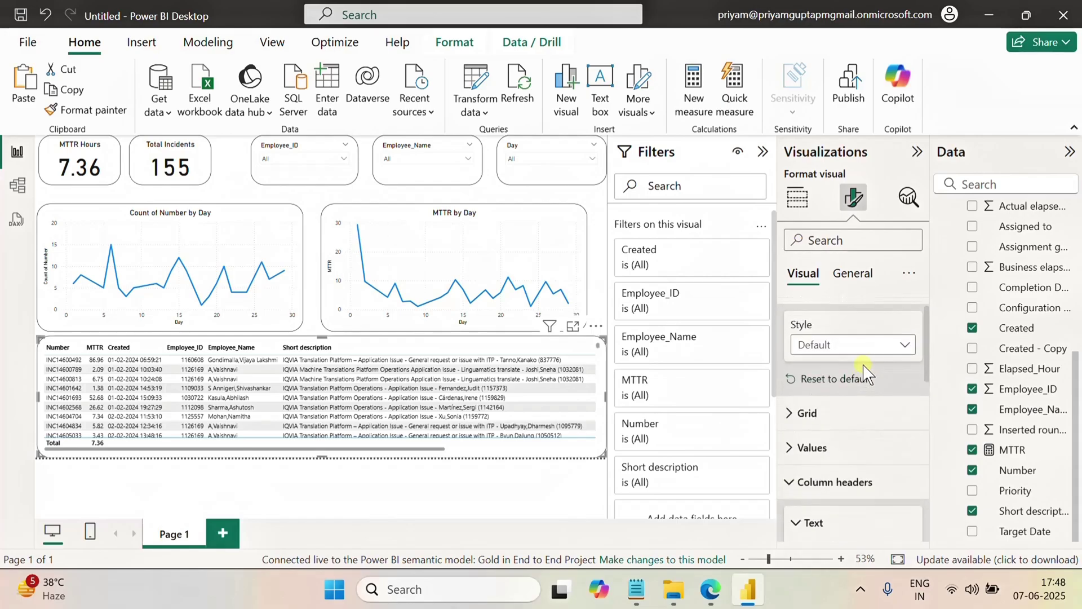
left_click(899, 307)
left_click(851, 277)
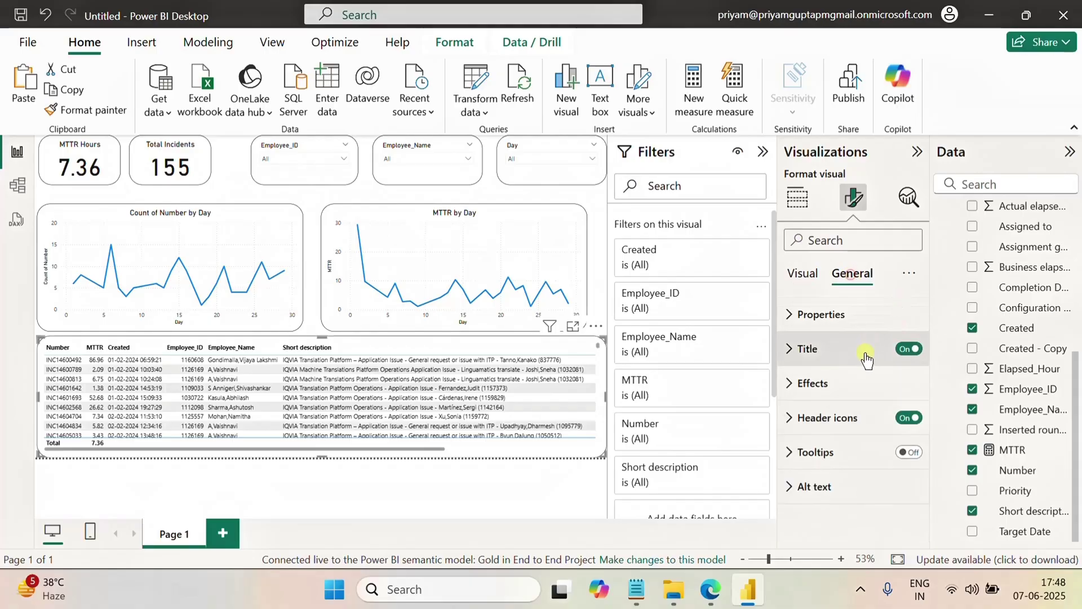
left_click(803, 272)
left_click(515, 448)
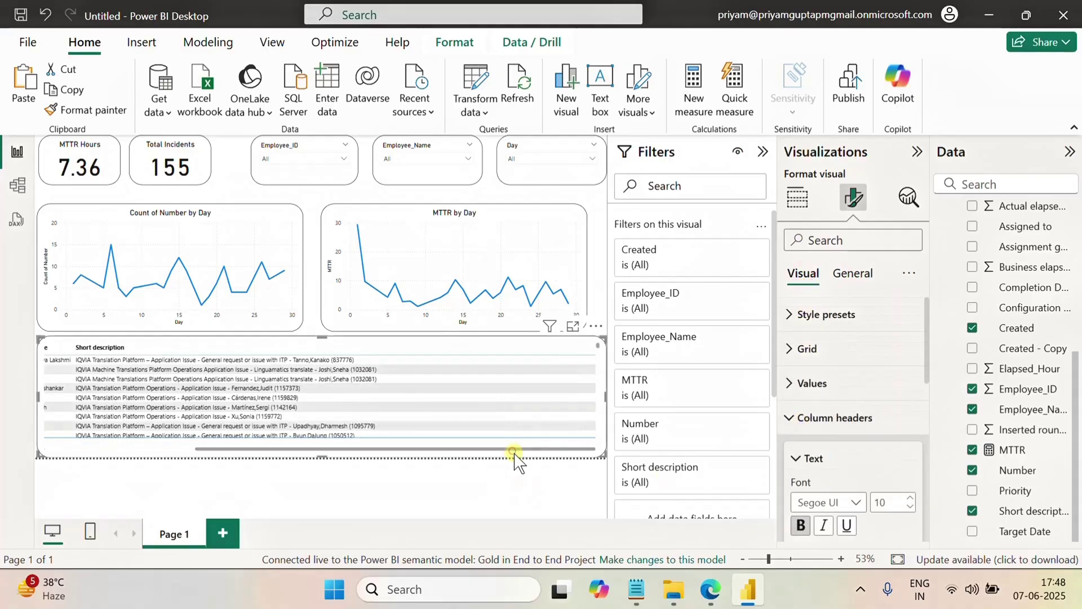
left_click_drag(420, 450, 175, 459)
left_click(238, 480)
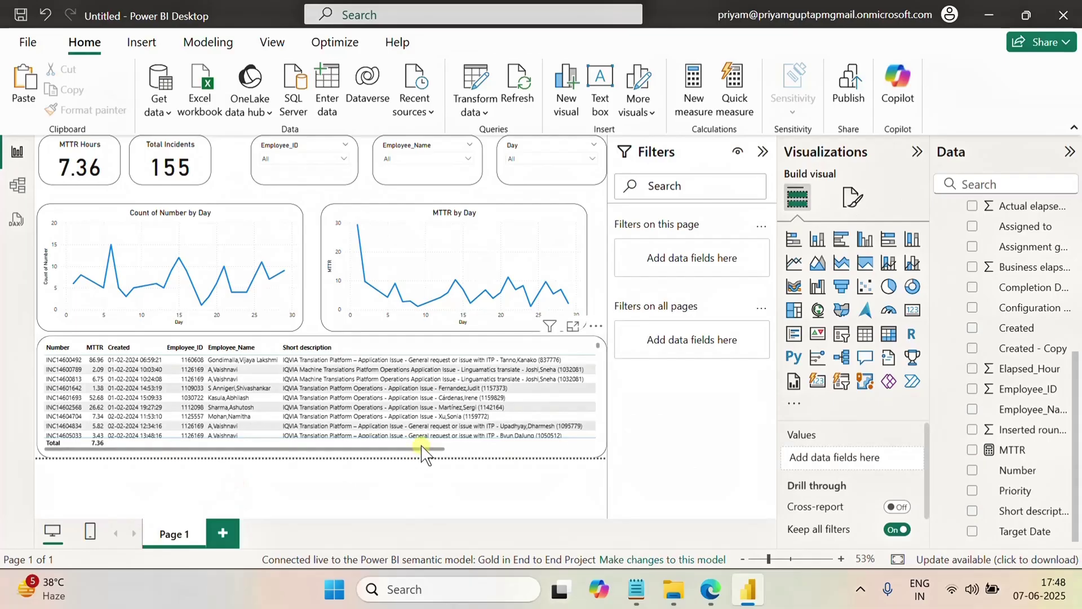
Step: Filter the report to the first employee listed in the Employee_ID slicer and inspect the MTTR by Day chart
left_click(344, 159)
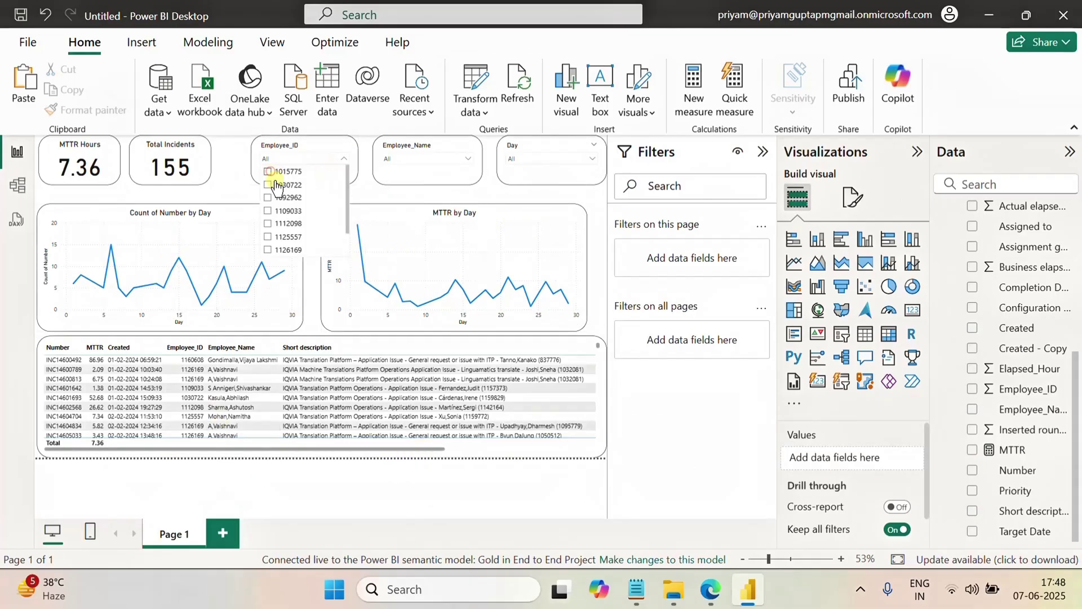
left_click(269, 171)
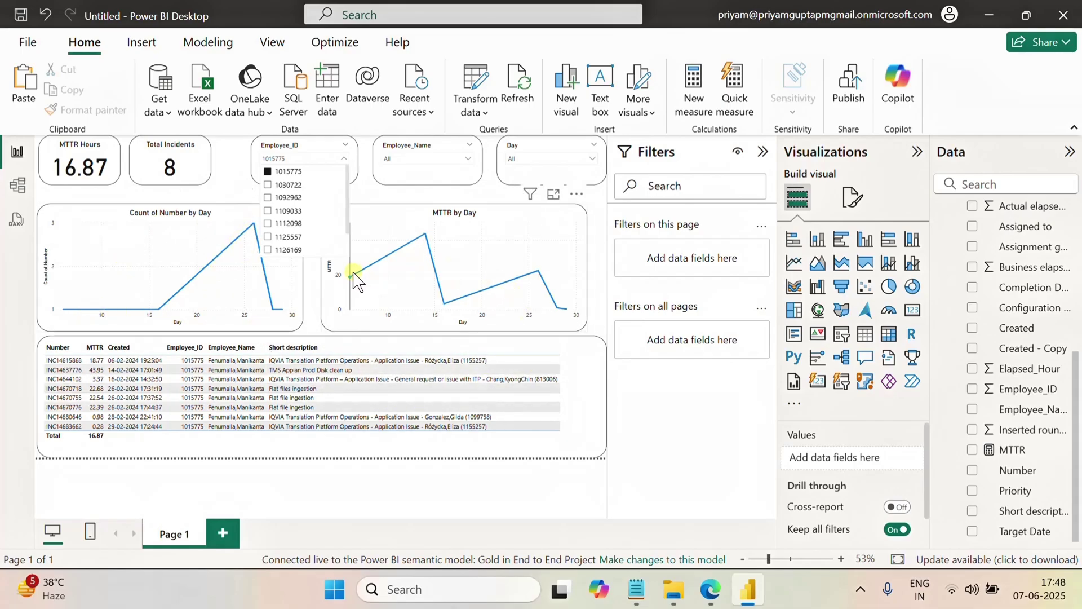
mouse_move(352, 276)
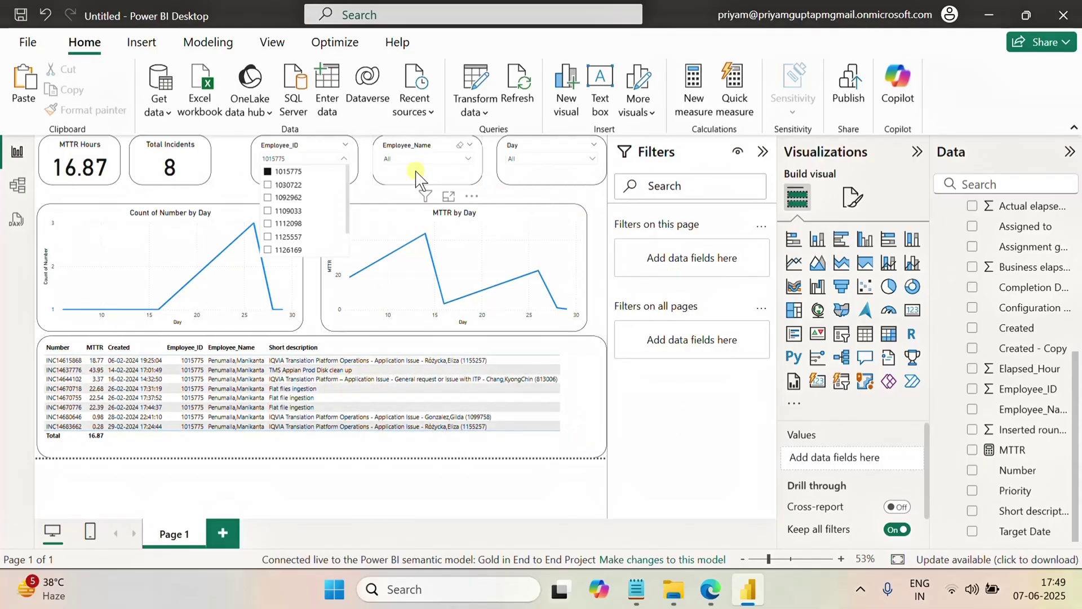
Step: Clear the Employee_ID filter, and test the Employee_Name slicer with its first employee and the Day slicer with day 1, resetting both
left_click(285, 171)
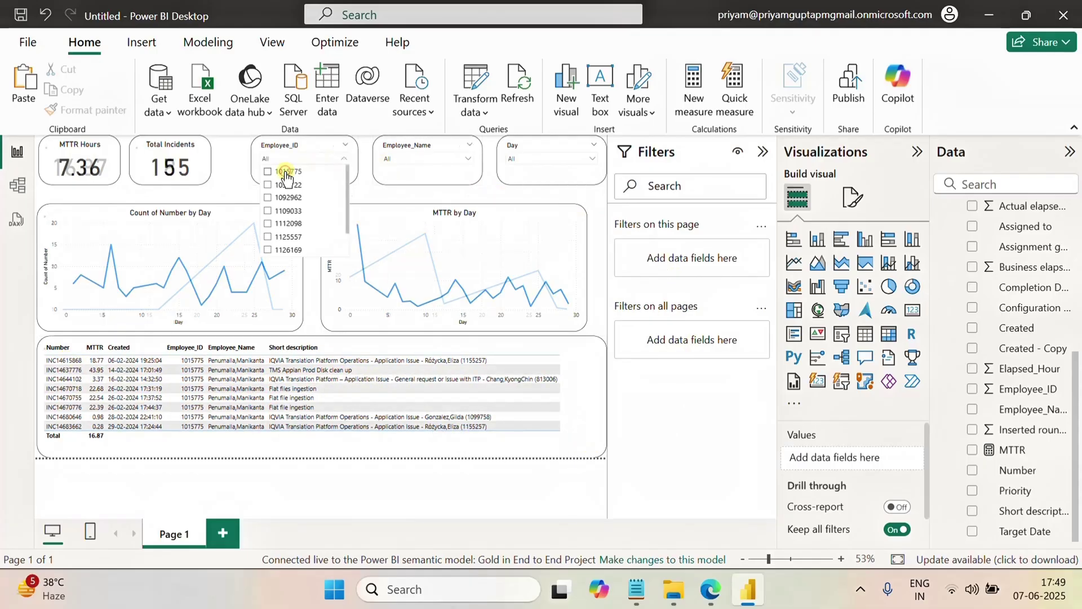
left_click(468, 158)
left_click(391, 174)
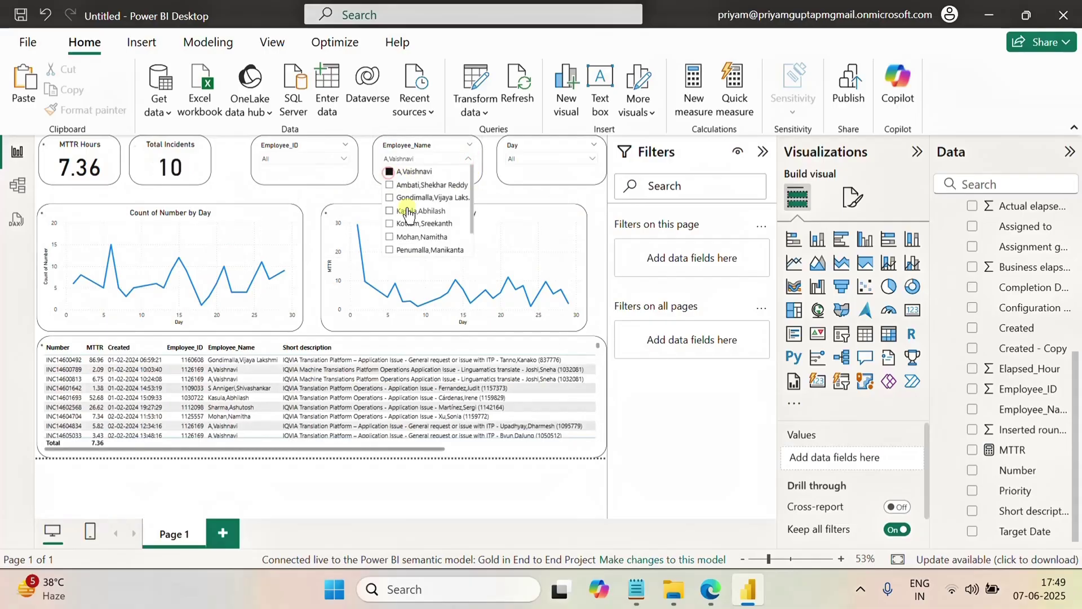
left_click(407, 174)
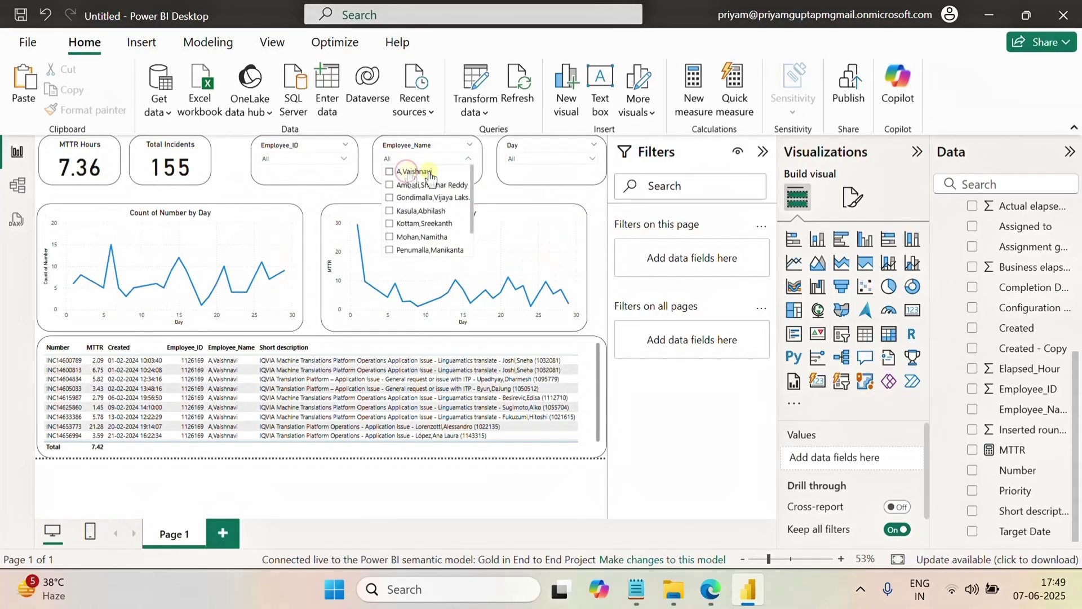
left_click(552, 160)
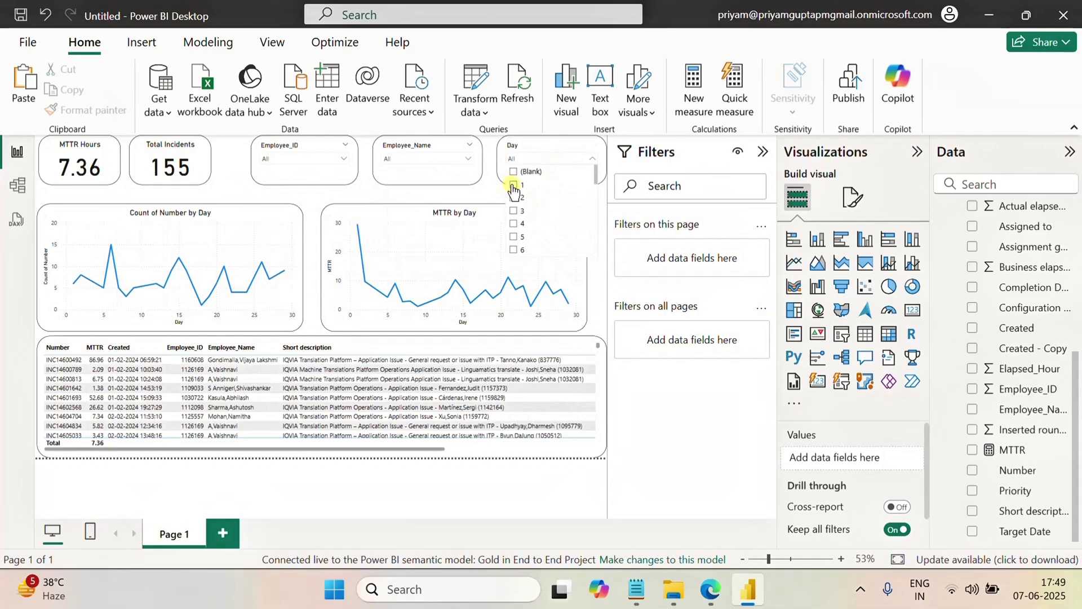
left_click(513, 185)
left_click(514, 186)
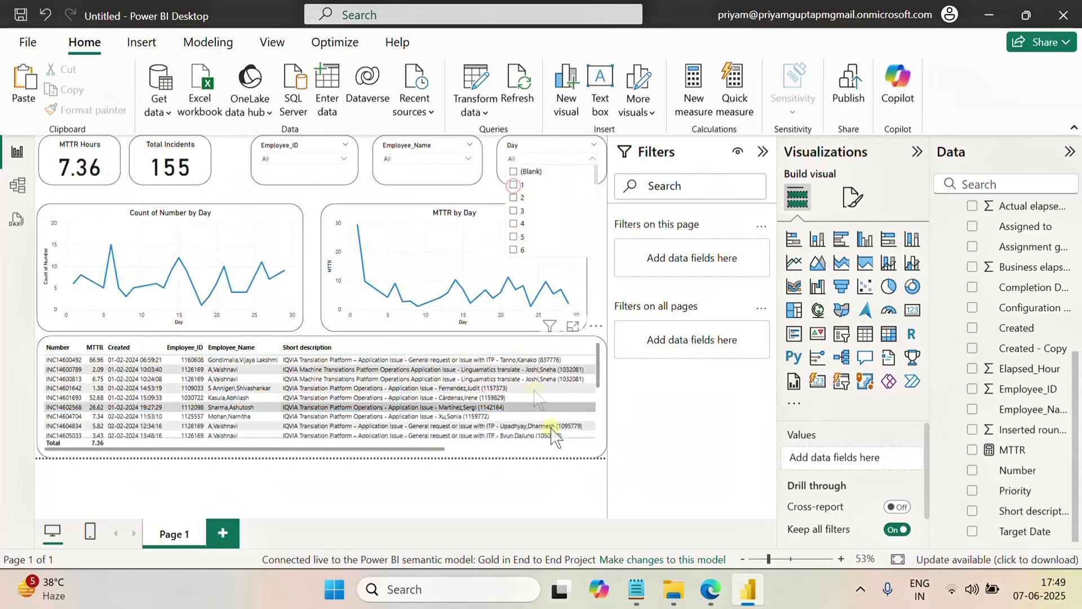
left_click(547, 479)
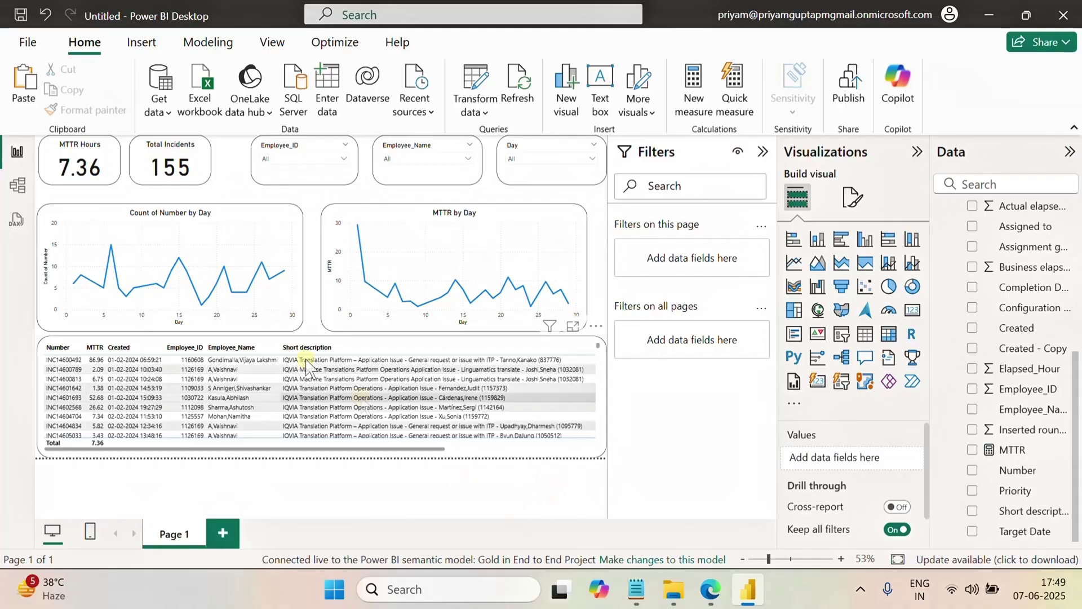
Step: Save the report as a Power BI file named incidents in a new folder on the Desktop
left_click(34, 45)
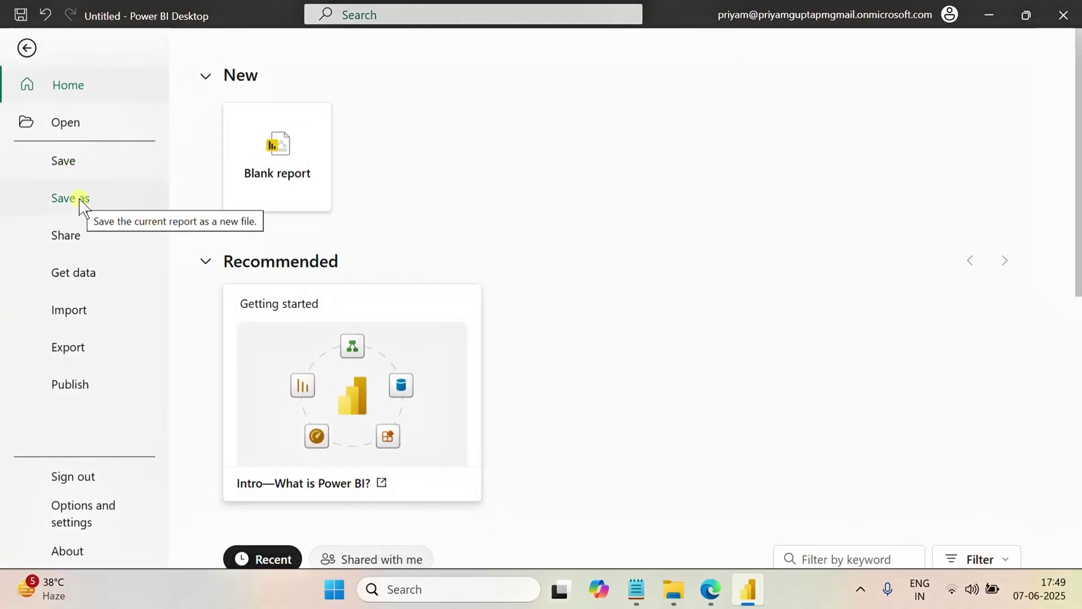
left_click(71, 198)
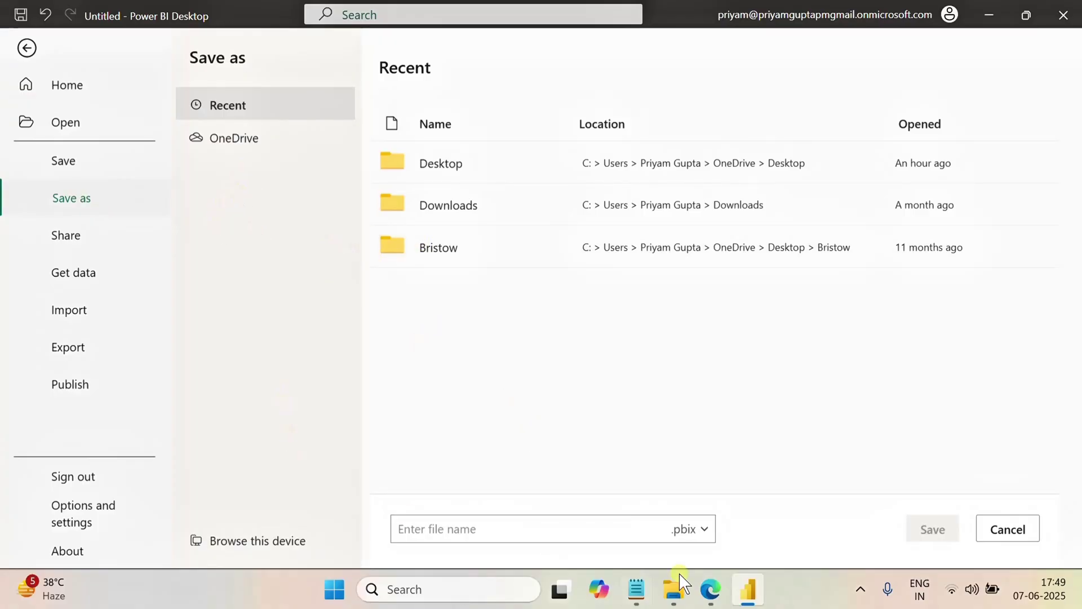
left_click(431, 164)
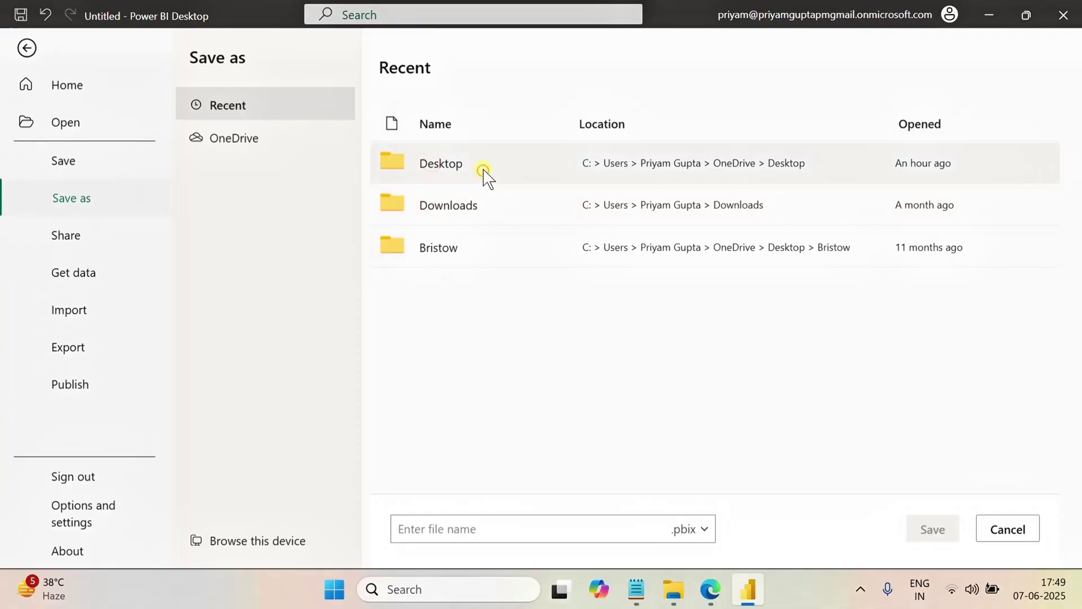
left_click(296, 543)
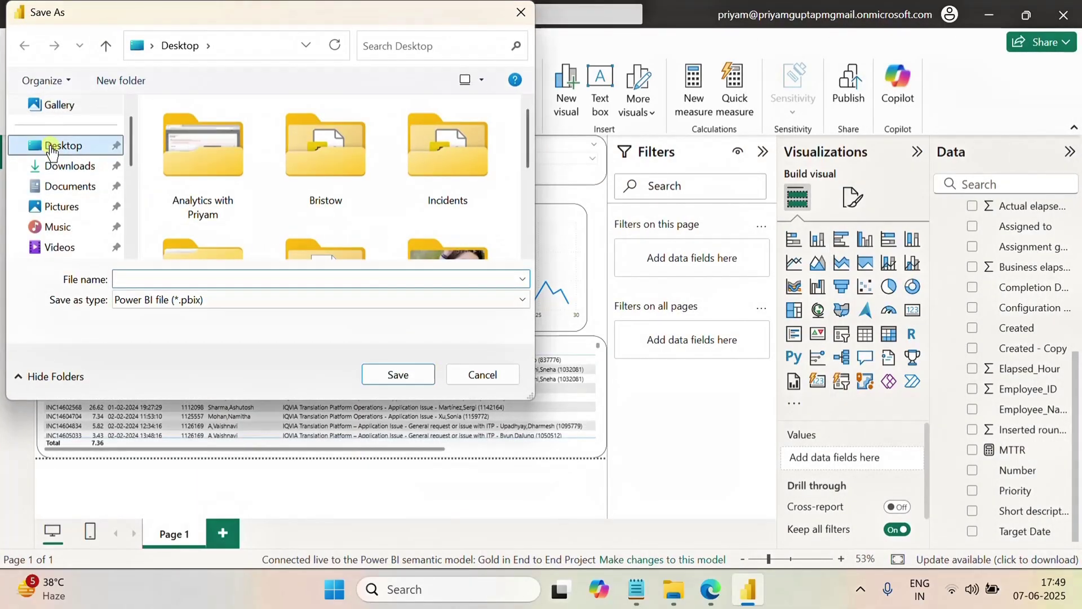
left_click(85, 149)
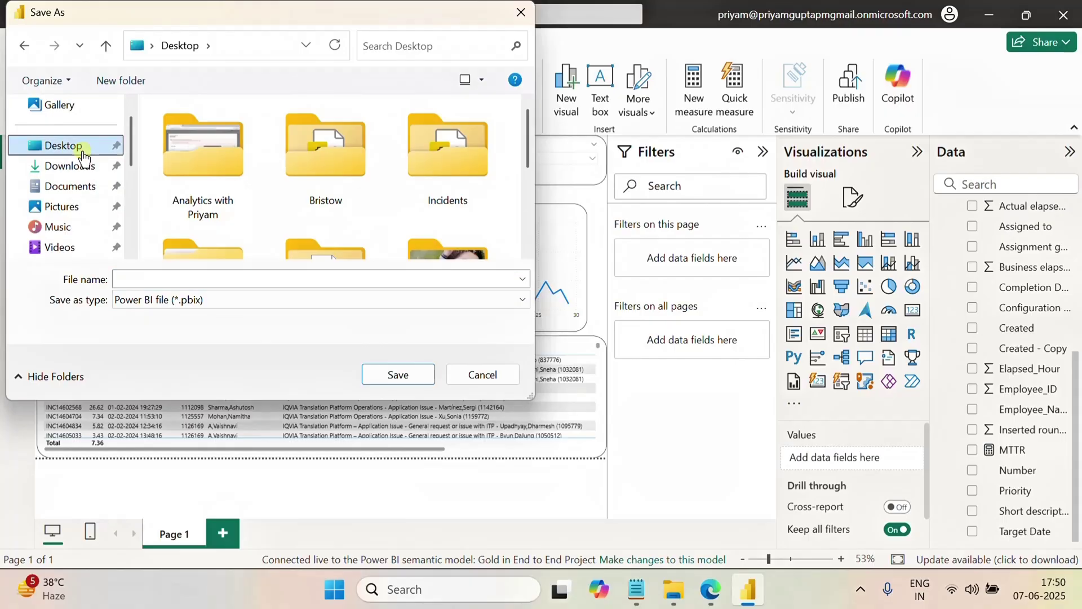
left_click(132, 79)
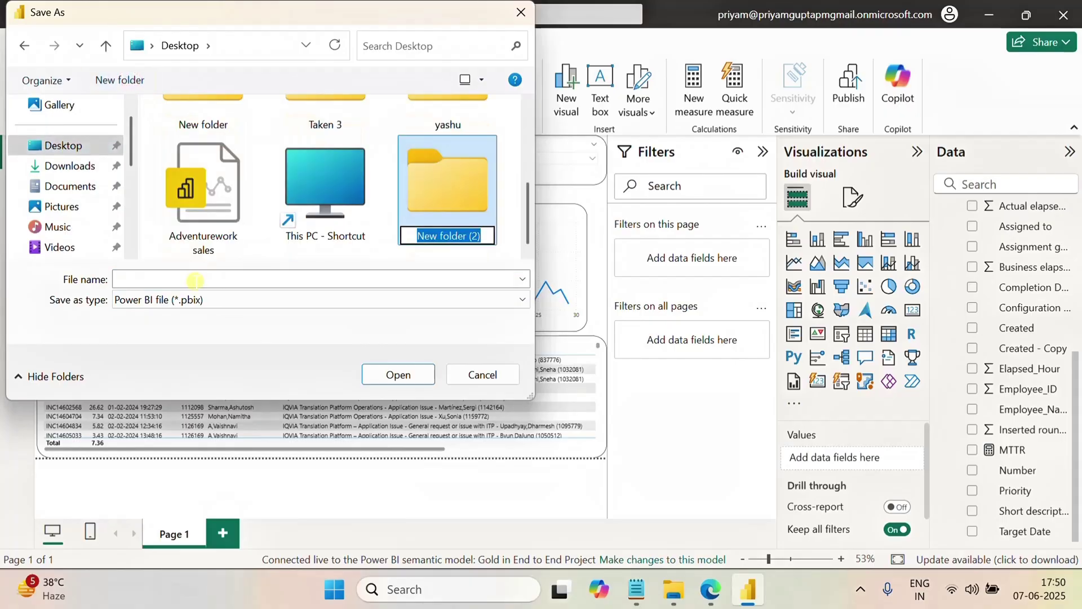
left_click(449, 189)
double_click(448, 189)
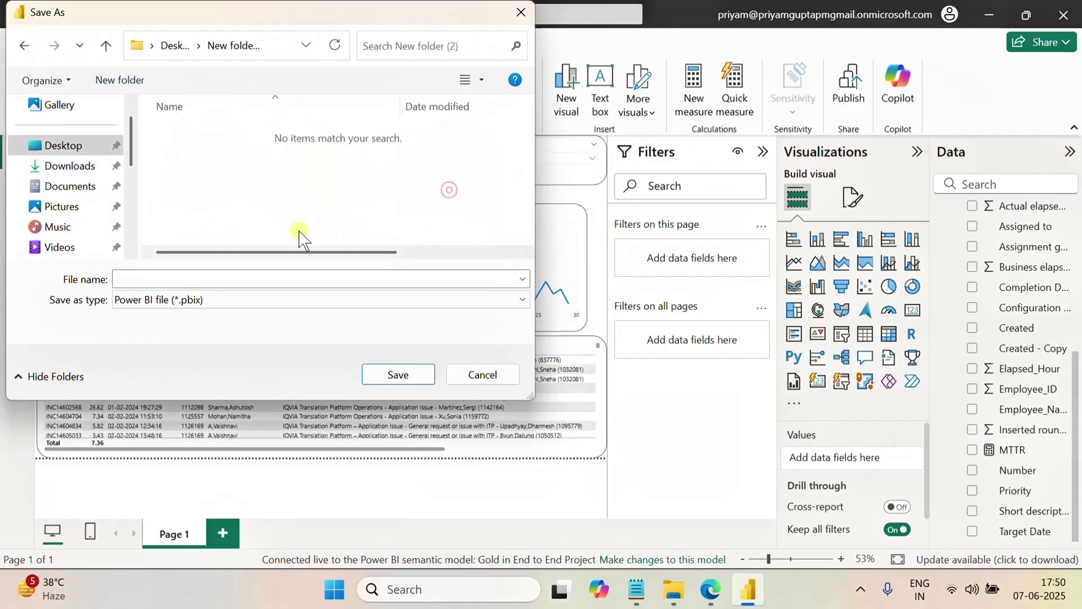
left_click(210, 276)
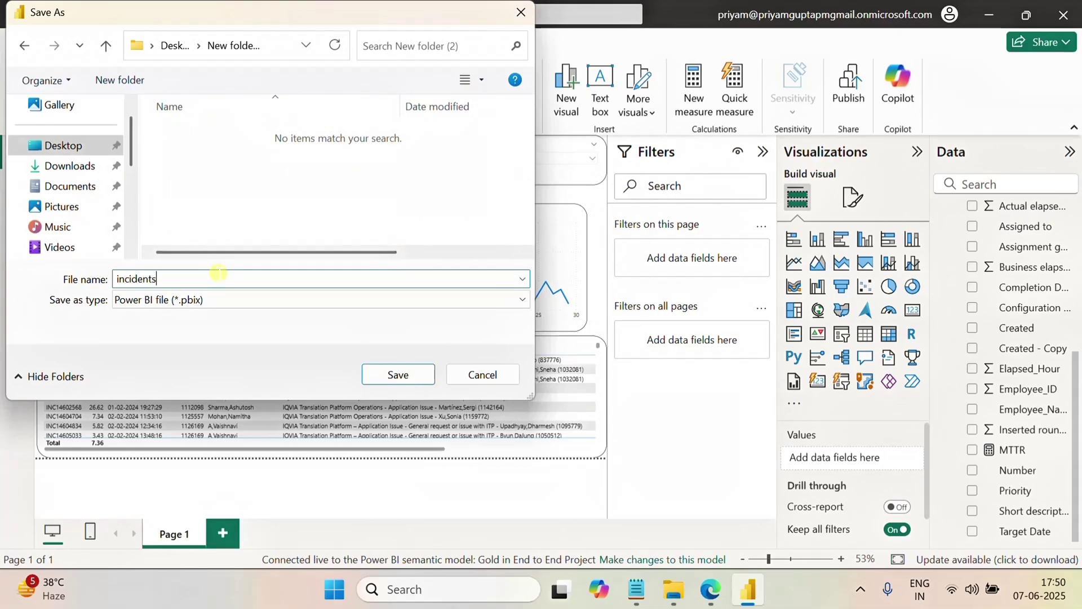
left_click(398, 374)
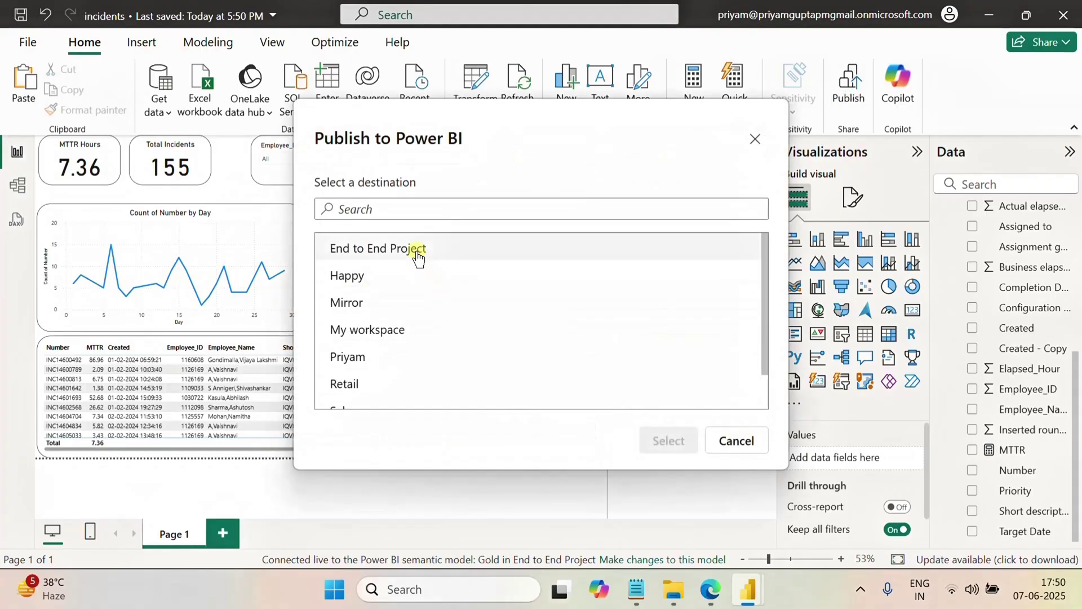
Step: Publish the incidents report to the End to End Project workspace and dismiss the publishing confirmation
left_click(417, 252)
left_click(670, 441)
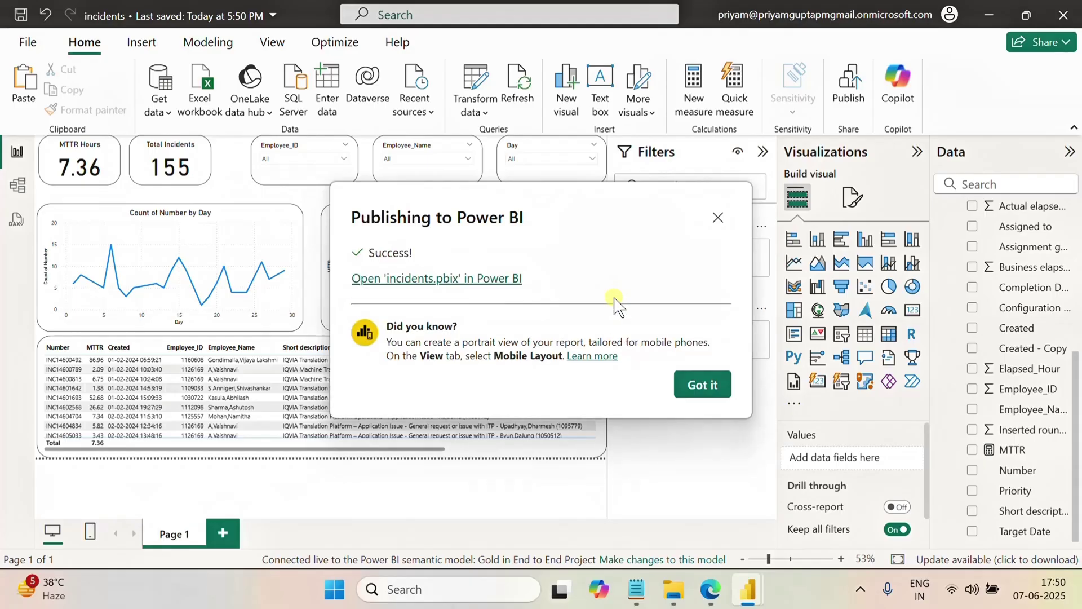
left_click(708, 393)
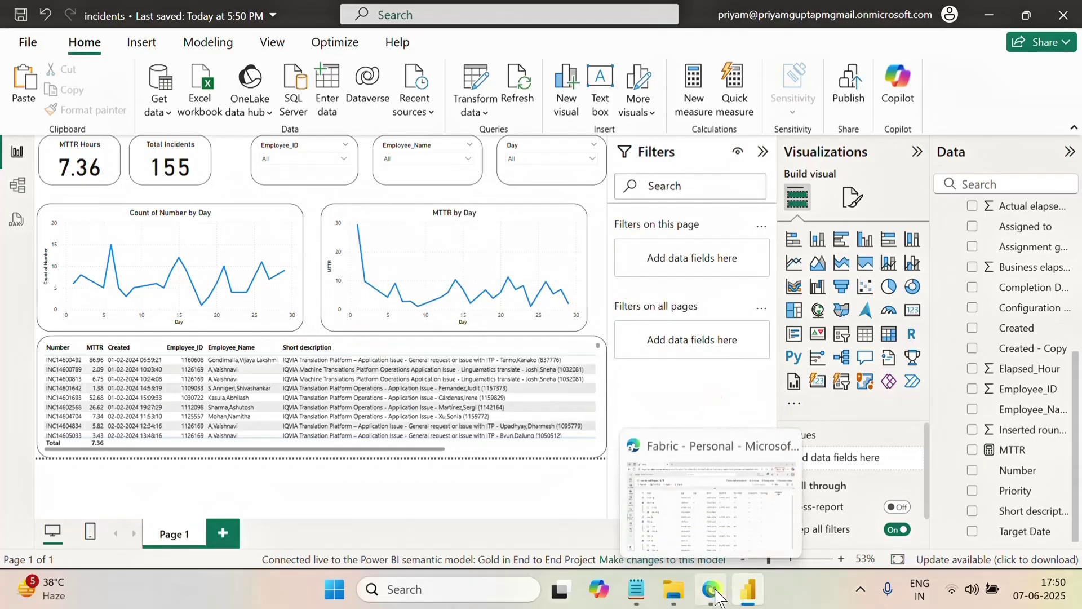
Step: Switch to Fabric in the Edge browser, reload the End to End Project workspace and check its item list for the published report
left_click(688, 561)
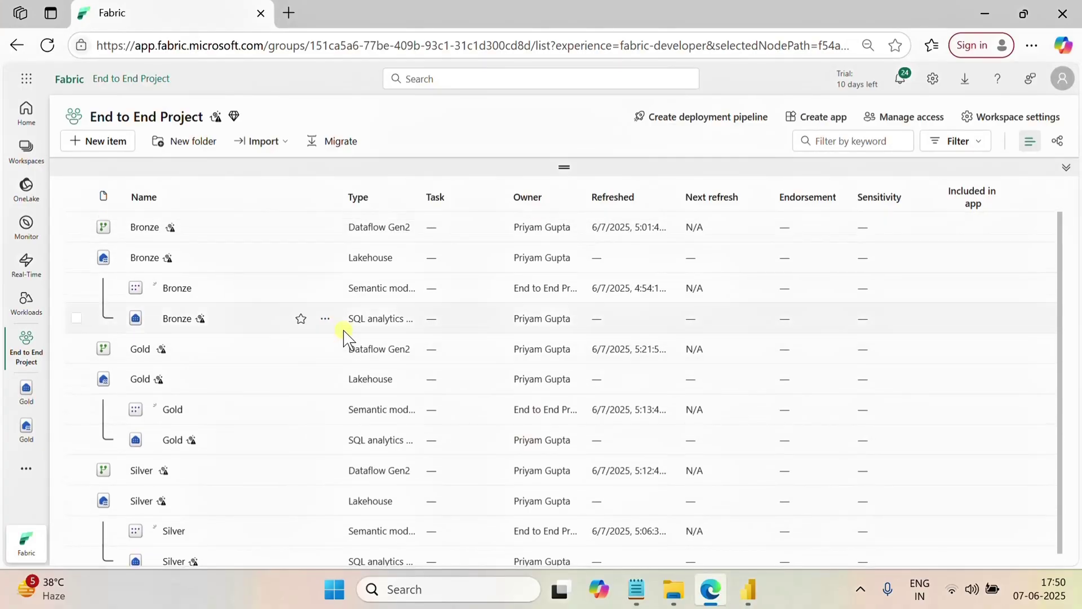
left_click(47, 45)
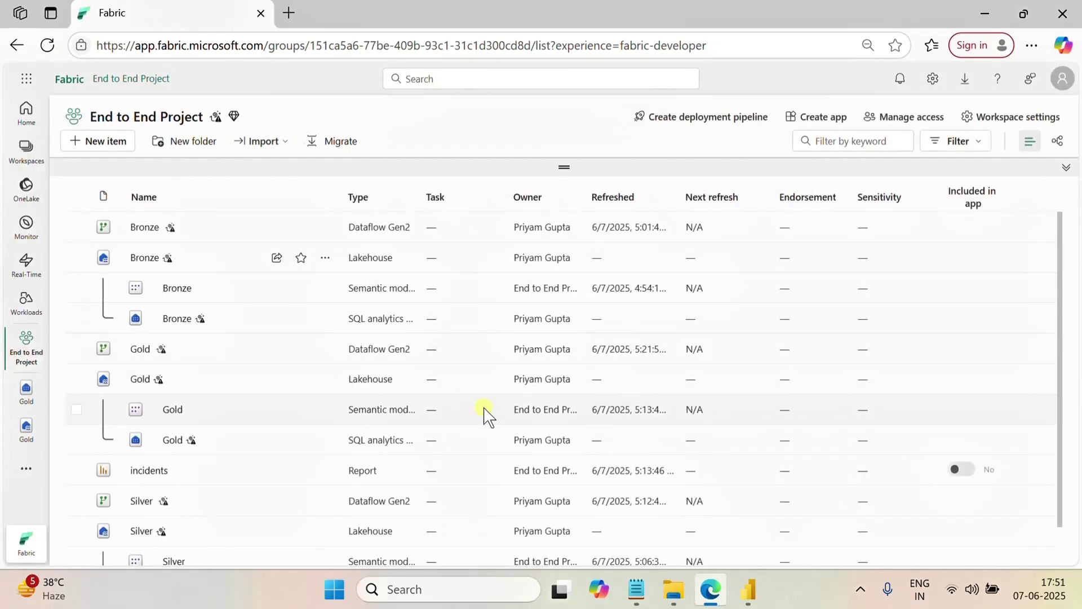
scroll(483, 412, "down", 1)
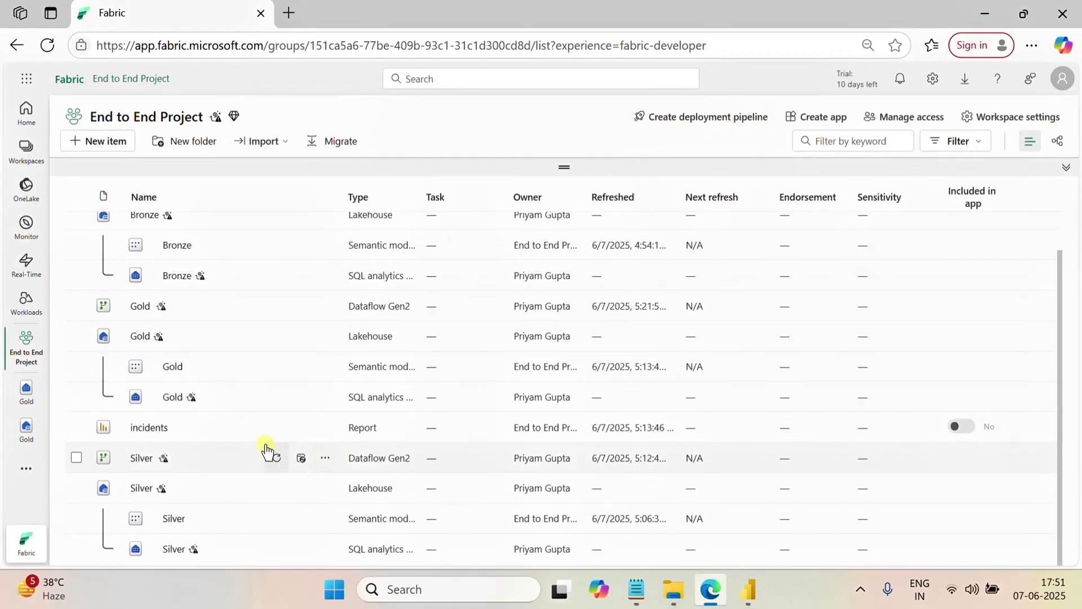
scroll(232, 293, "up", 1)
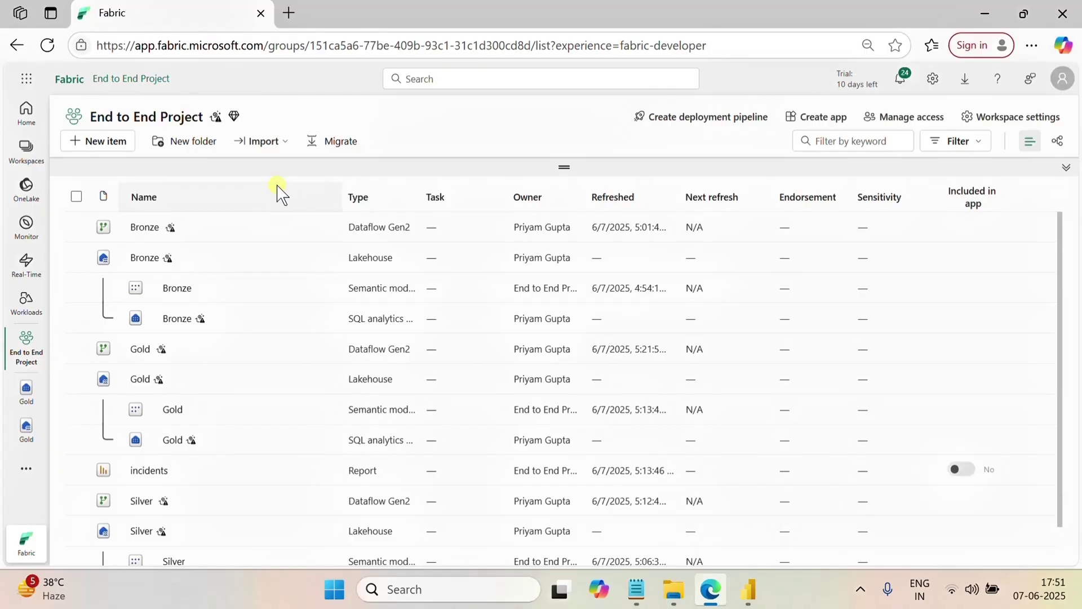
scroll(322, 416, "down", 1)
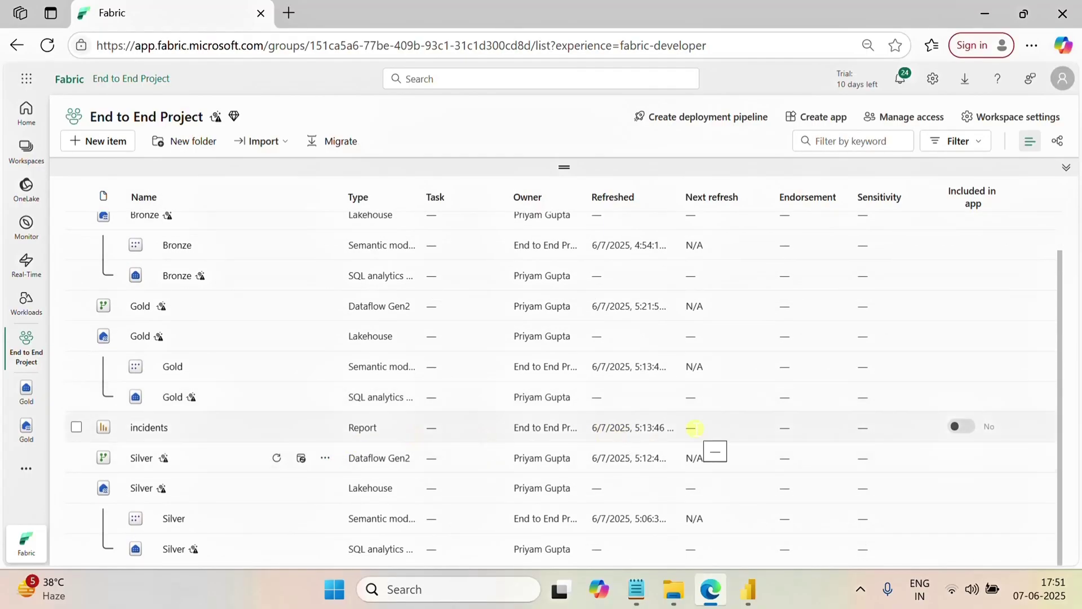
scroll(398, 371, "up", 1)
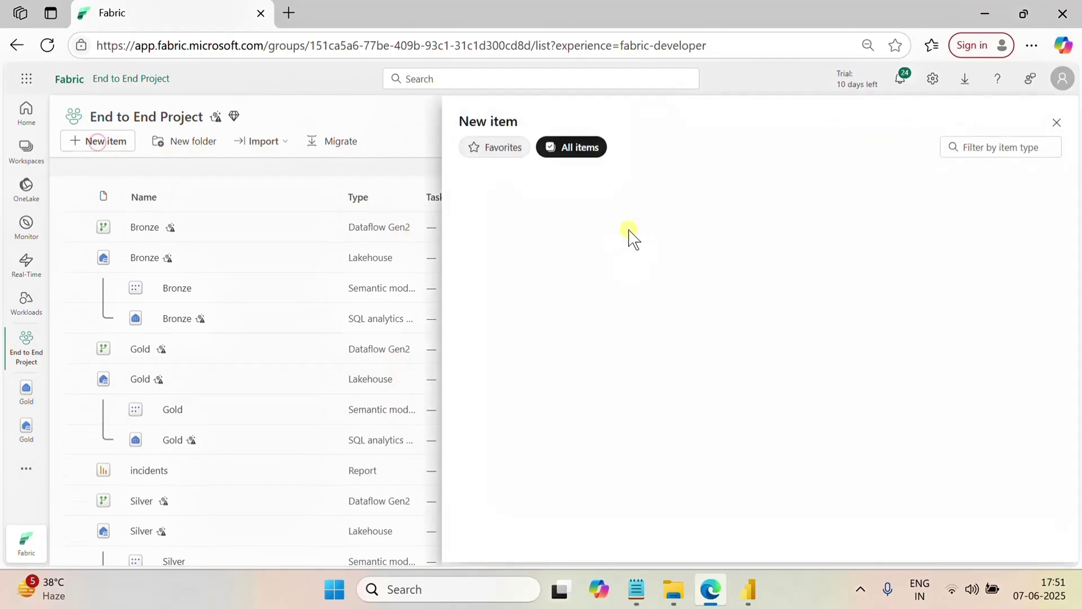
Step: Create a new data pipeline named Trigger Dataflows in the End to End Project workspace
scroll(823, 310, "down", 8)
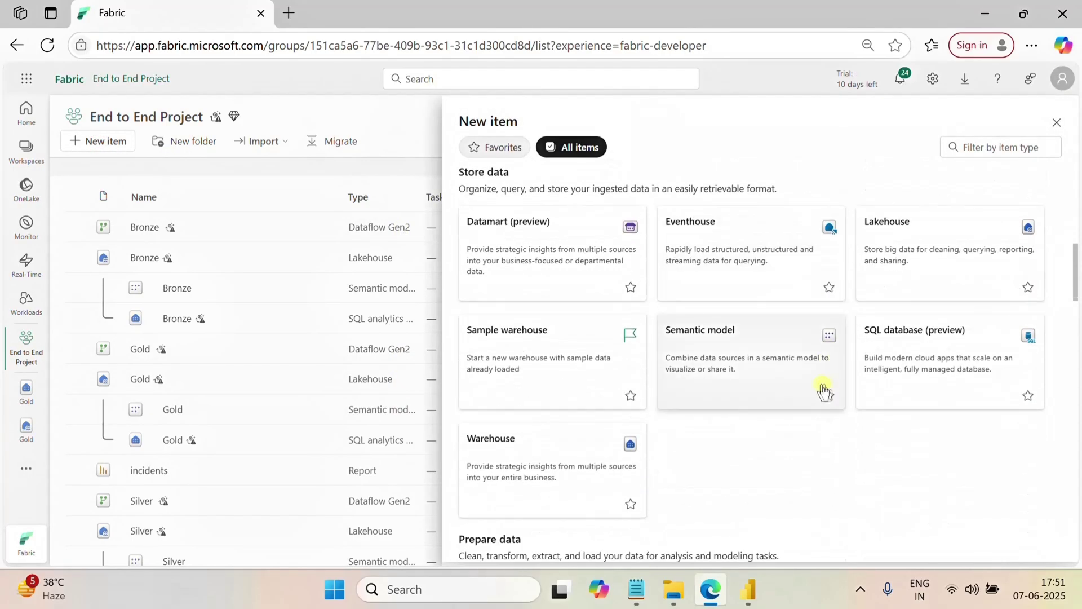
scroll(779, 401, "down", 6)
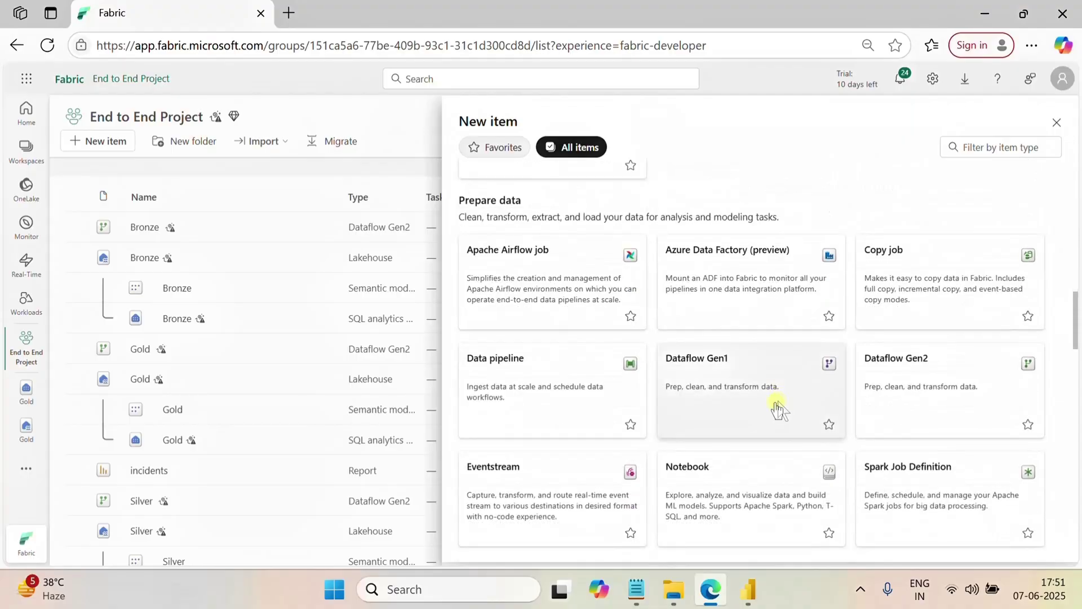
left_click(573, 390)
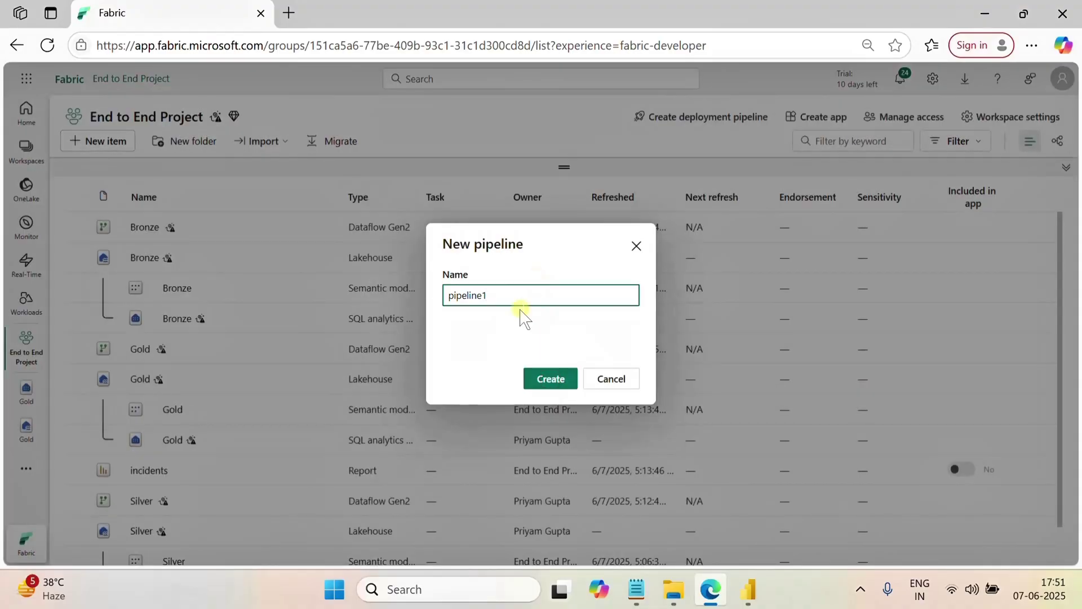
left_click_drag(511, 294, 422, 304)
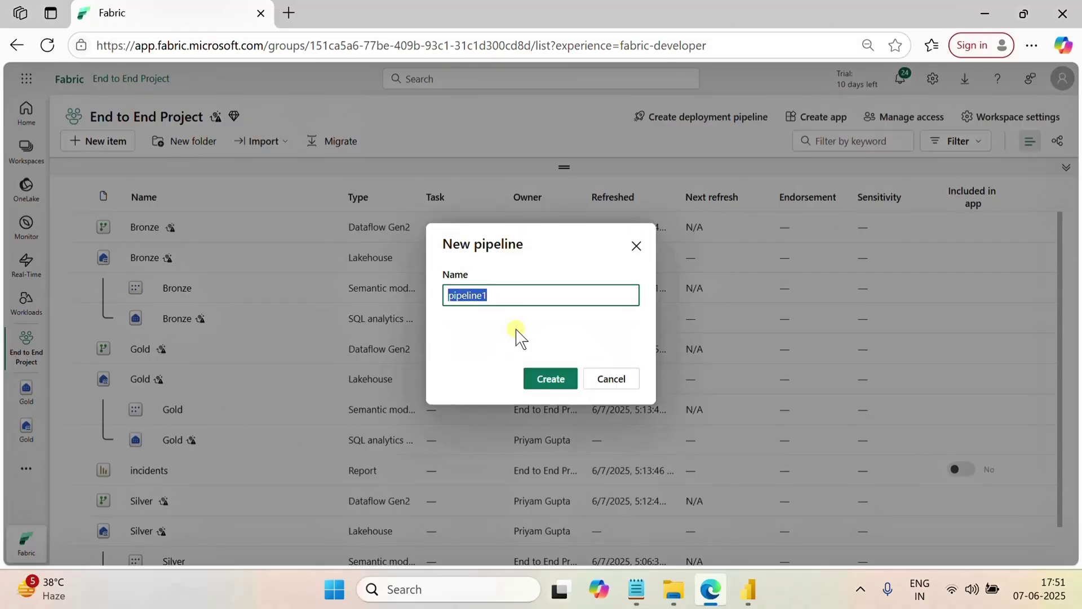
type("Trigger Dataflows")
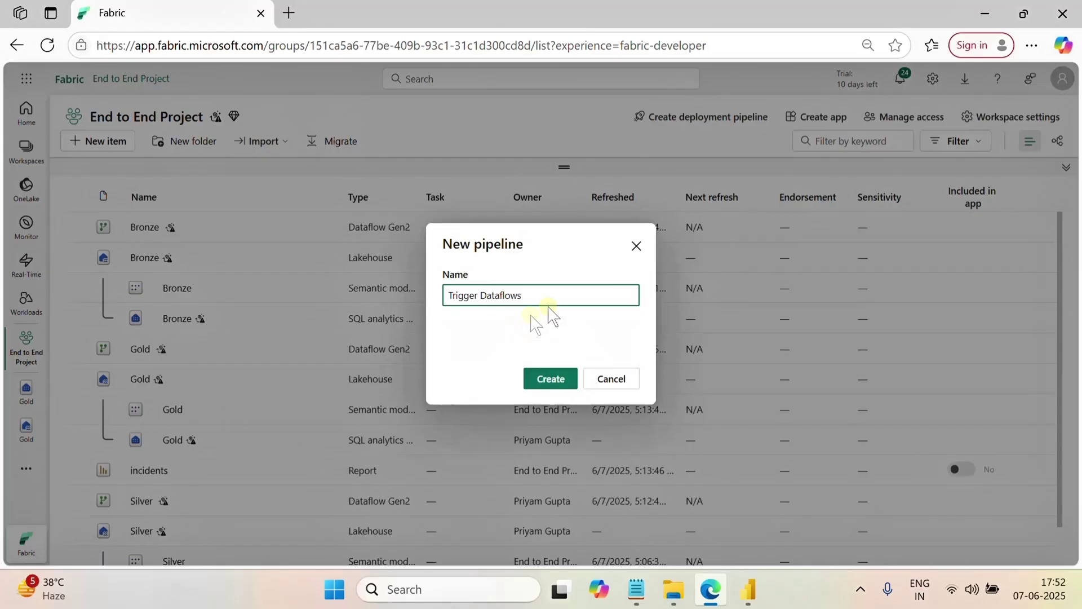
left_click(551, 378)
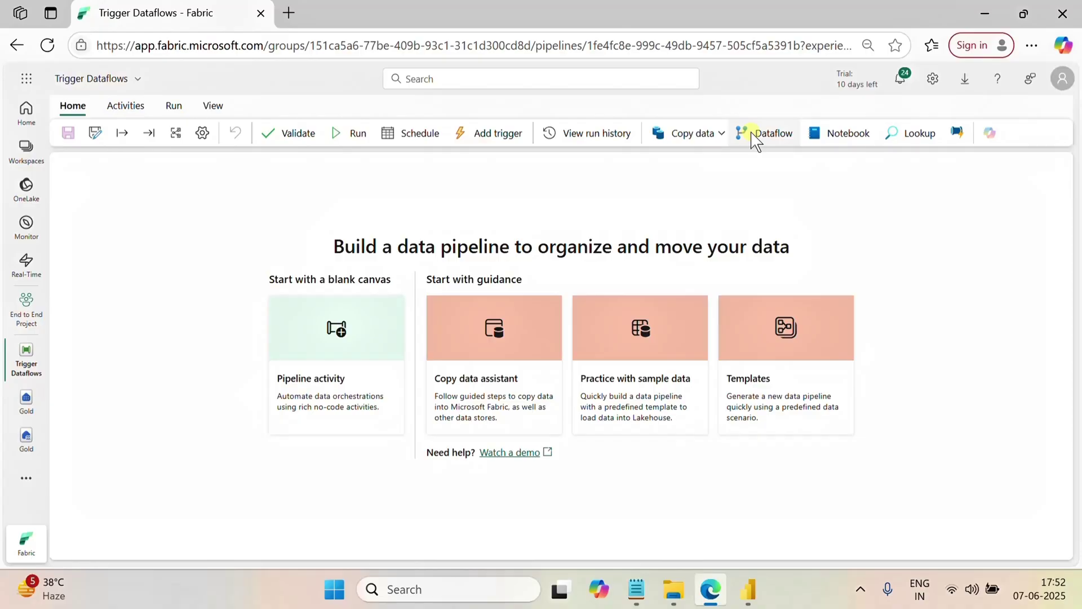
Step: Add a Dataflow activity to the pipeline canvas, move it toward the upper middle and name it Bronze
left_click(755, 139)
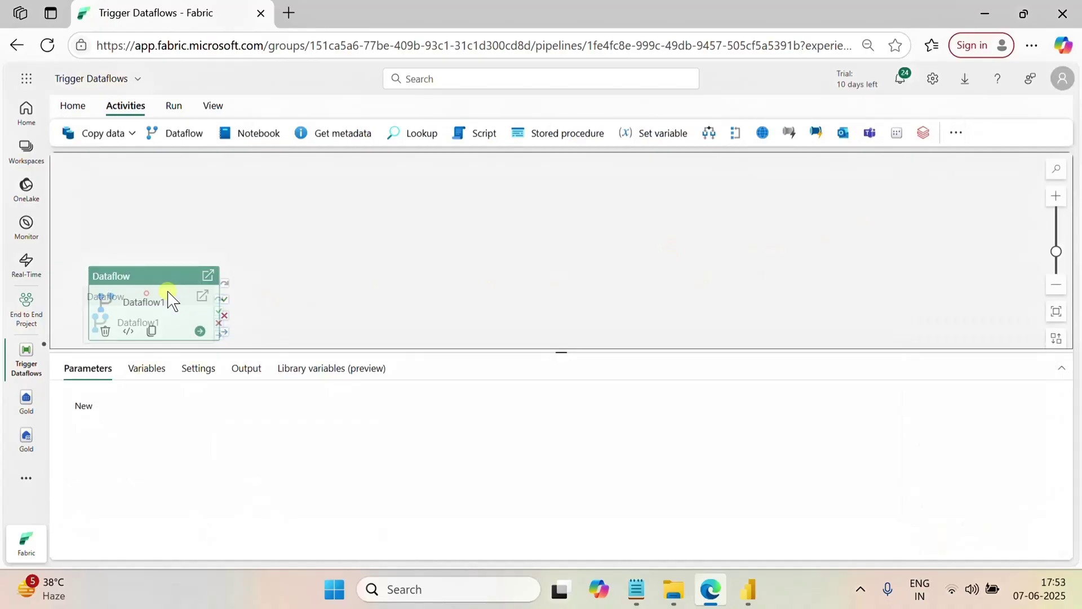
left_click_drag(169, 299, 305, 228)
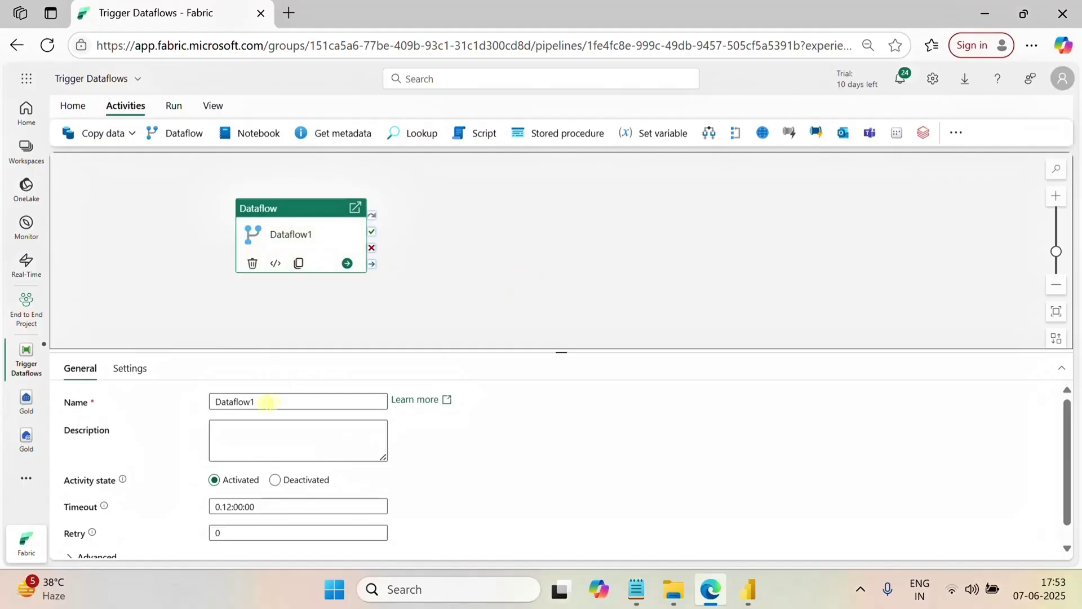
left_click_drag(290, 398, 213, 399)
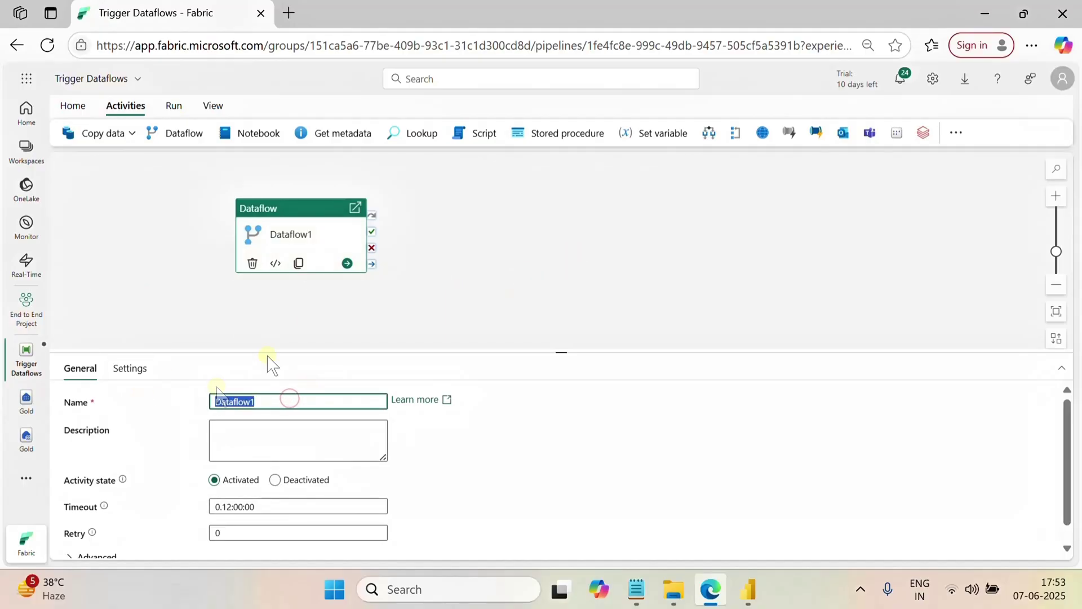
key("BackSpace")
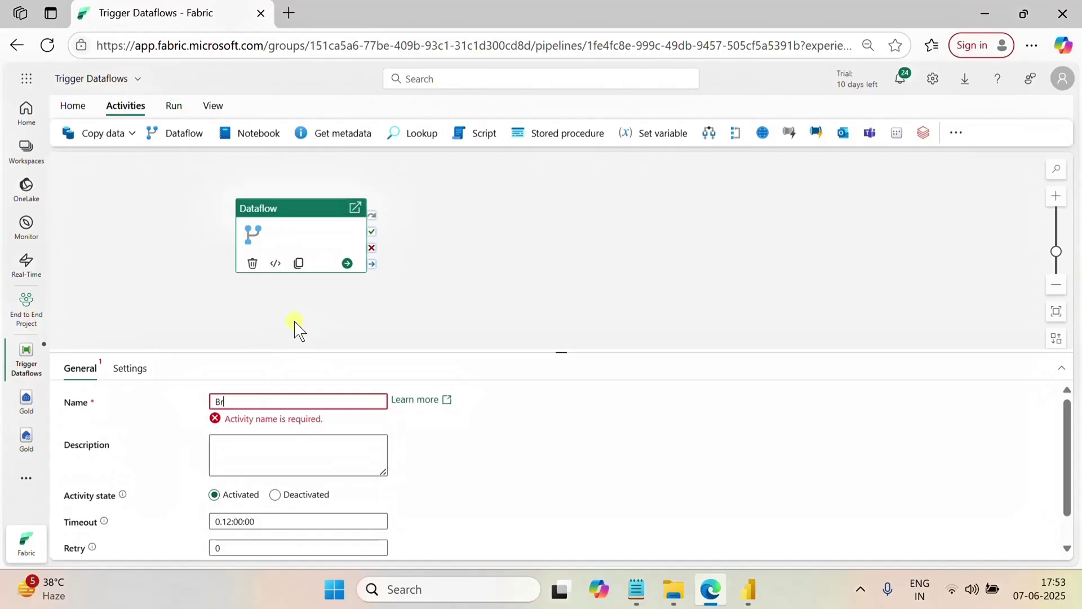
type("Bronze")
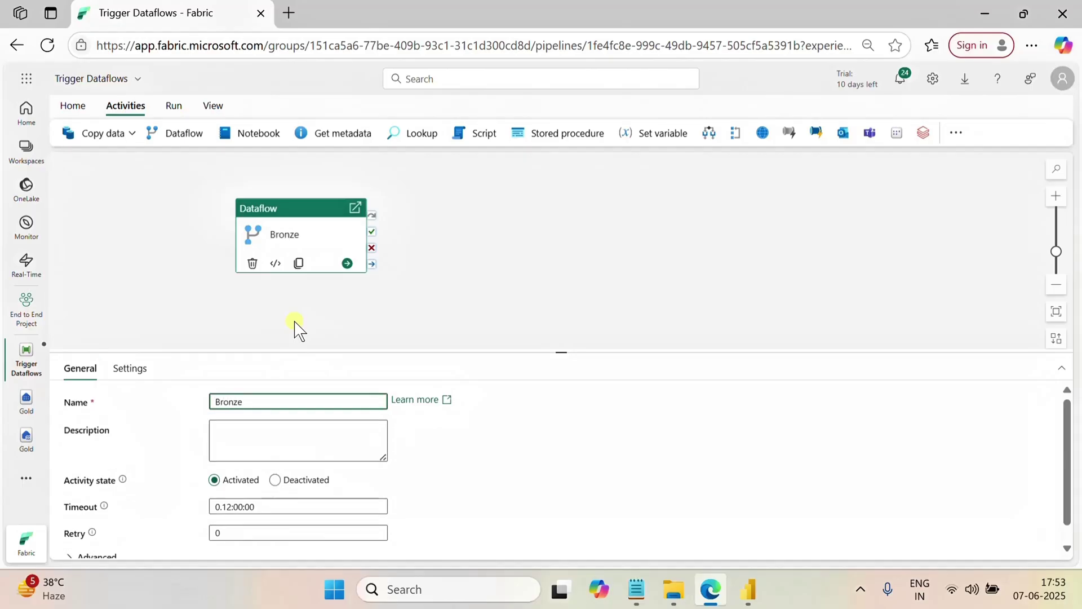
left_click(294, 328)
left_click(303, 261)
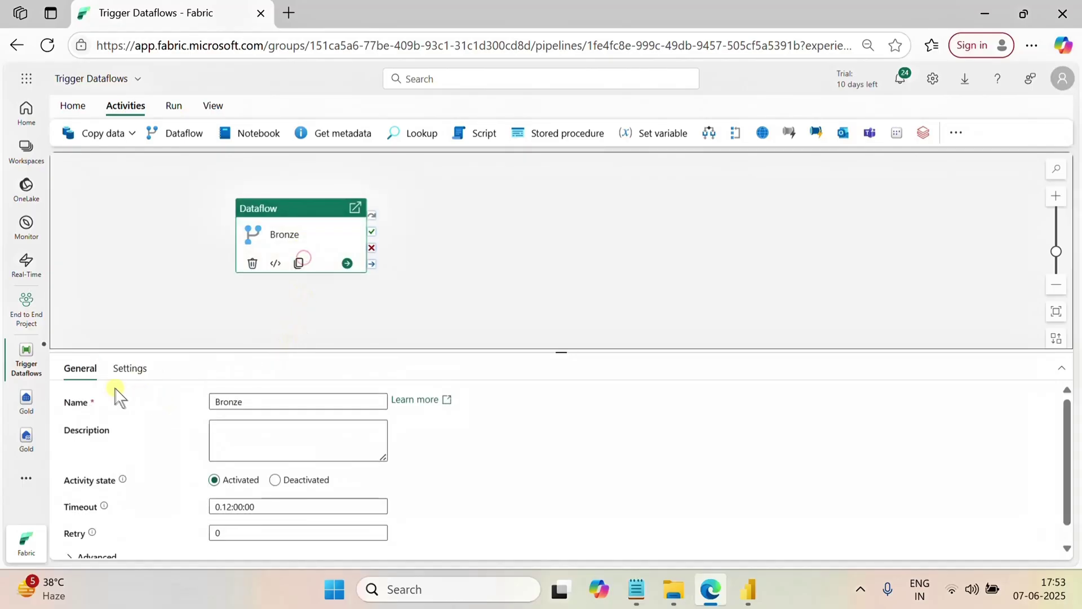
Step: Set the Bronze activity to run the Bronze dataflow from the End to End Project workspace
left_click(130, 368)
left_click(382, 428)
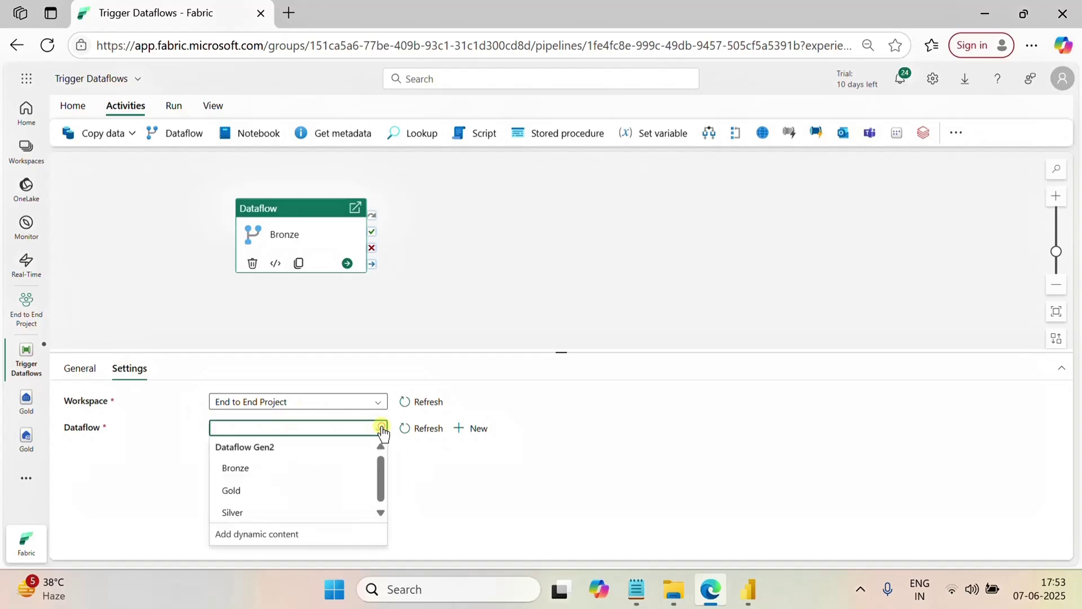
left_click(260, 468)
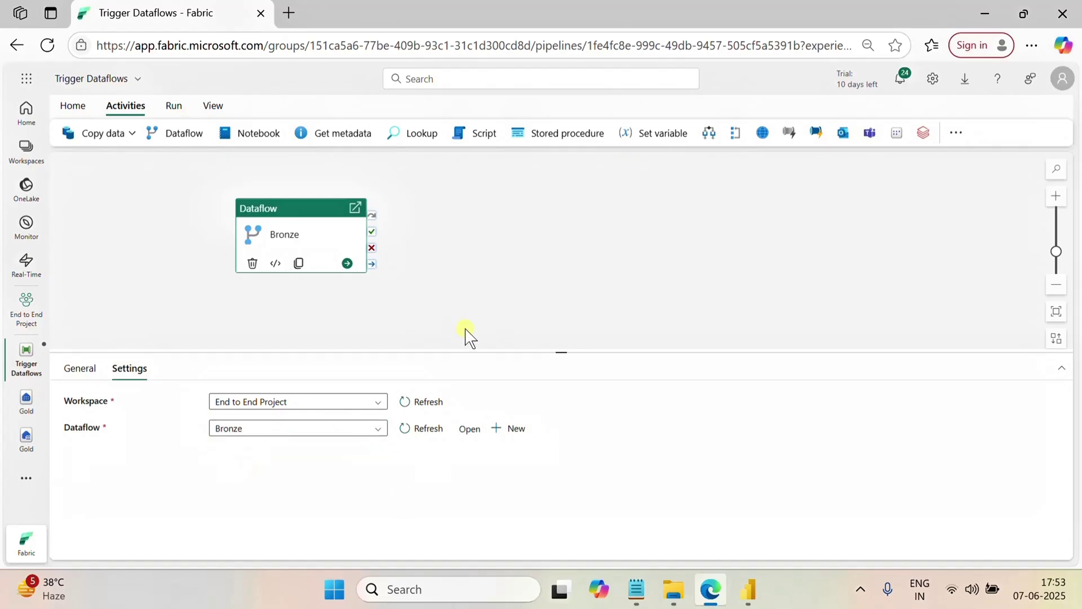
left_click(460, 268)
left_click(309, 228)
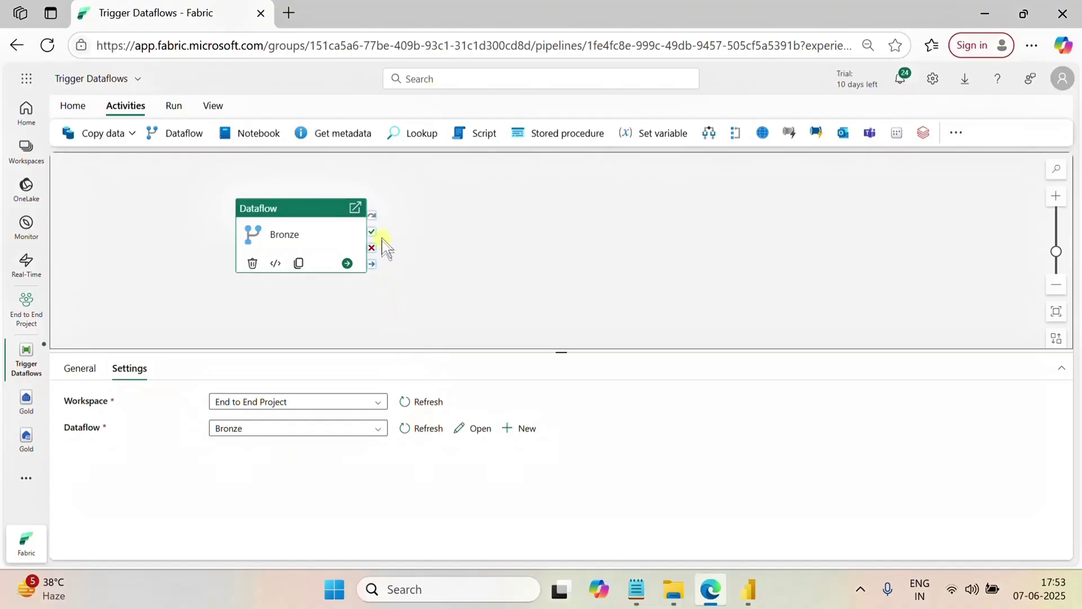
left_click(485, 216)
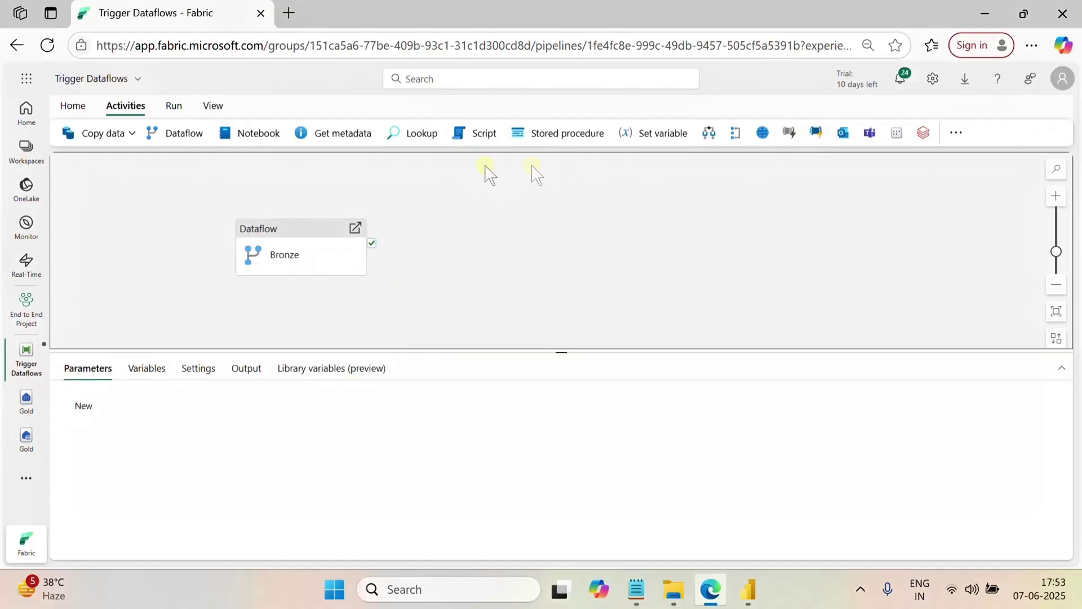
Step: Add a second Dataflow activity beside Bronze on the pipeline canvas and name it Silver
left_click(181, 141)
left_click_drag(441, 204, 443, 224)
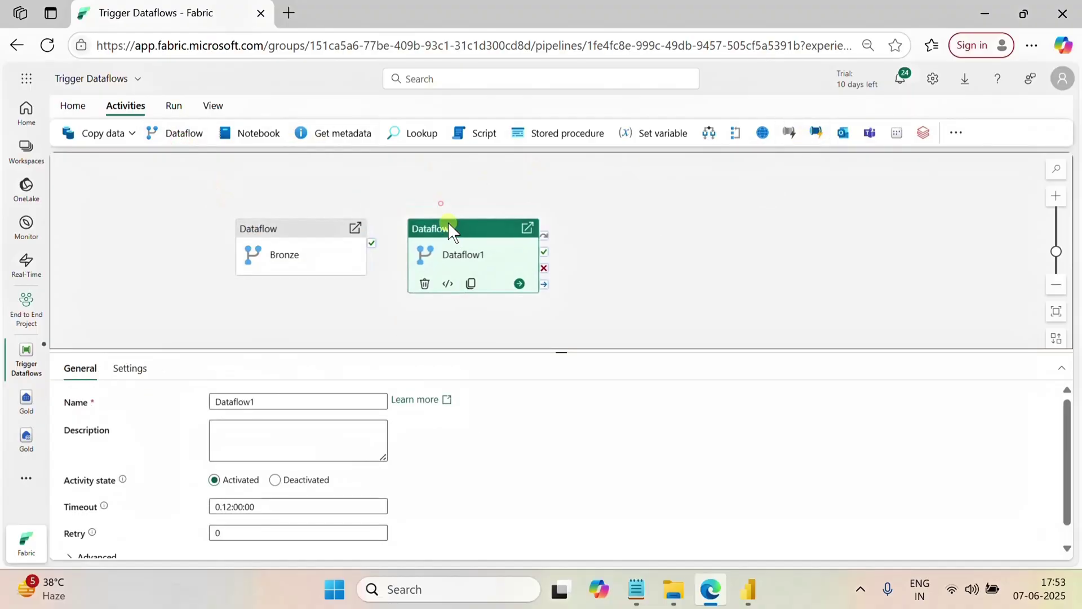
left_click_drag(289, 403, 207, 396)
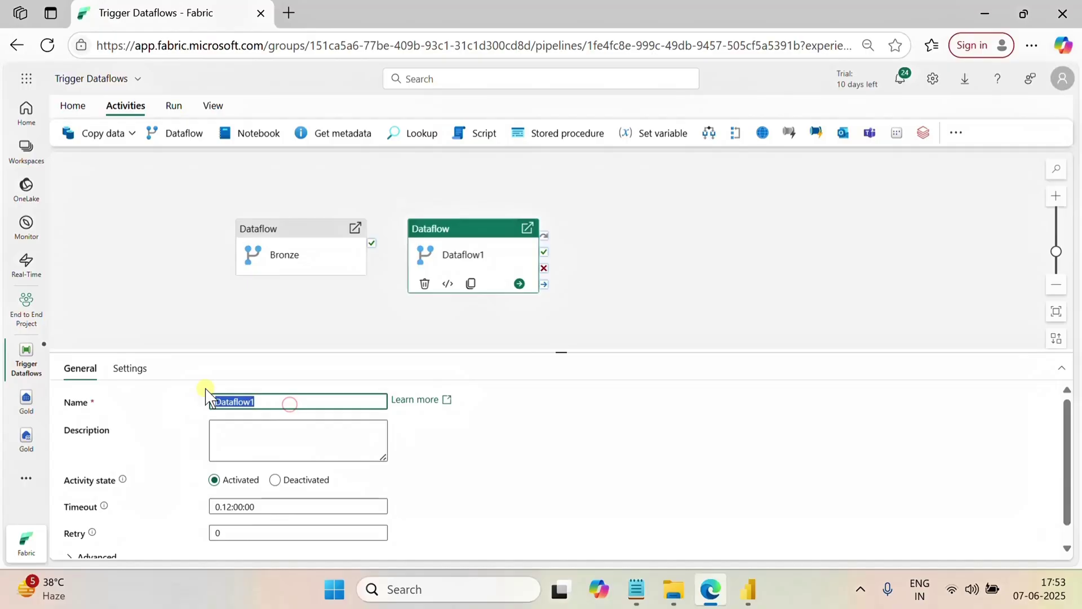
type("Silver")
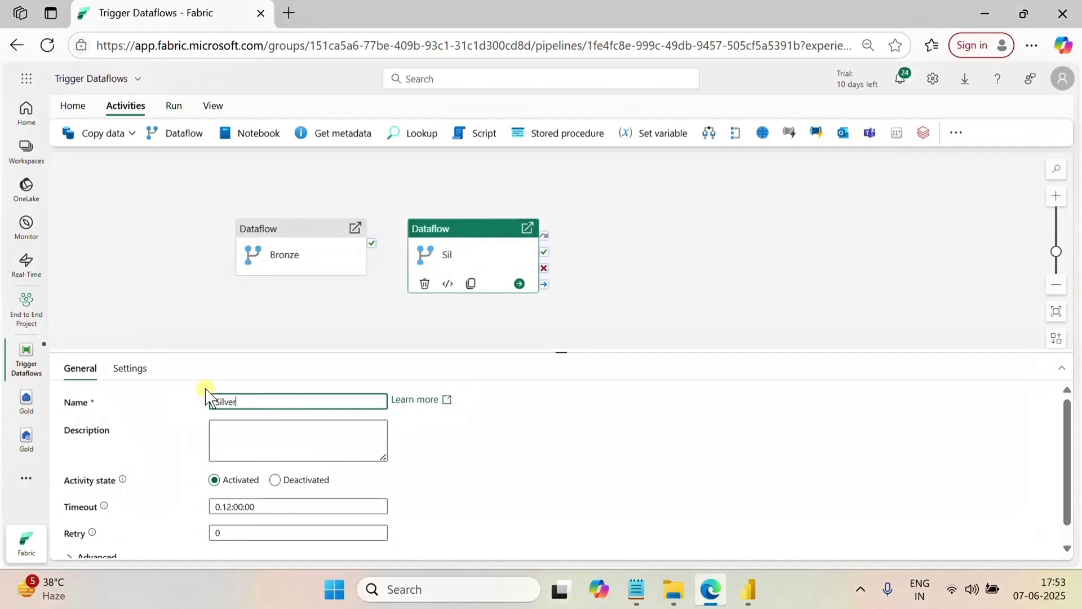
Step: Set the Silver activity to run the Silver dataflow from the End to End Project workspace
left_click(129, 370)
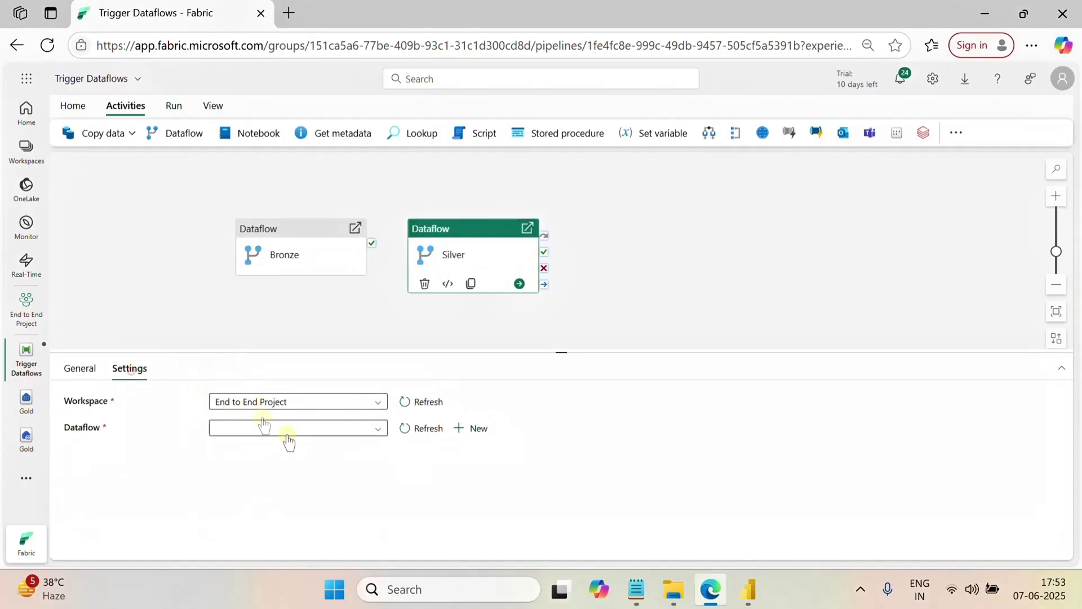
left_click(326, 432)
left_click(243, 512)
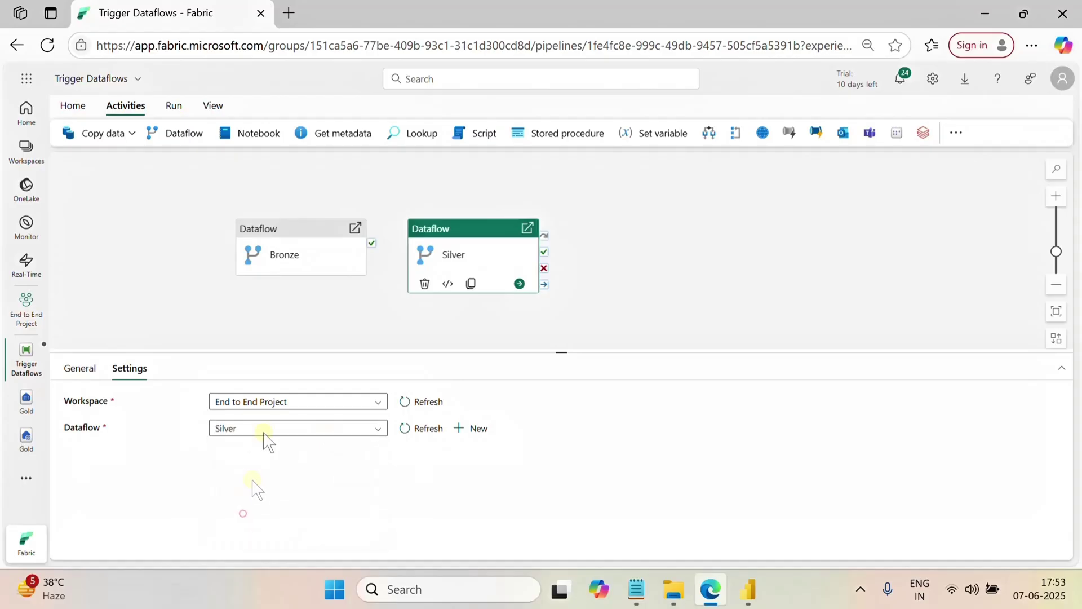
left_click(304, 339)
left_click_drag(479, 258, 479, 246)
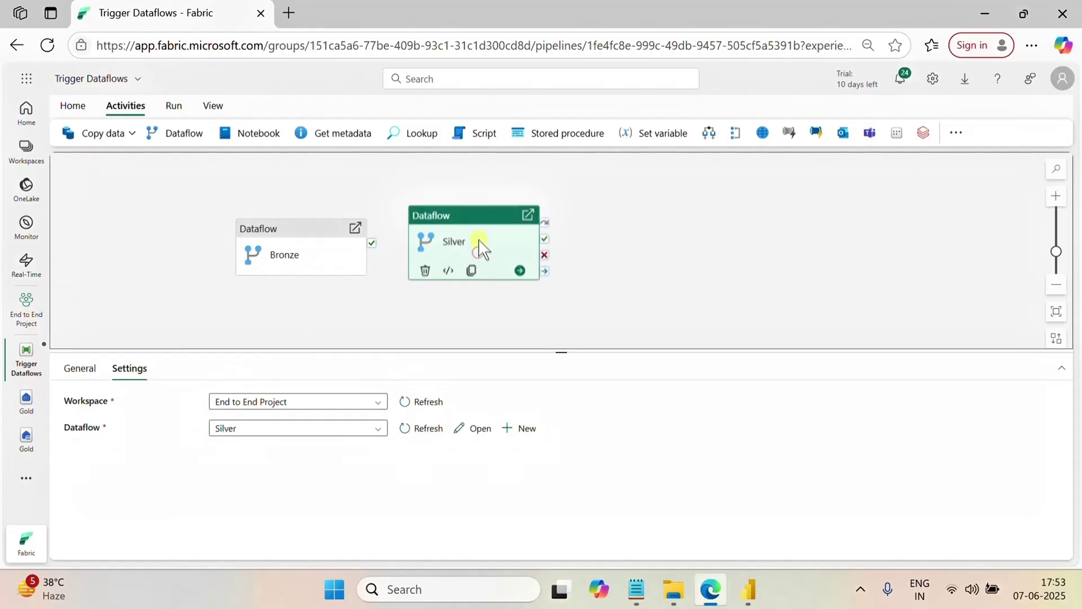
left_click(654, 261)
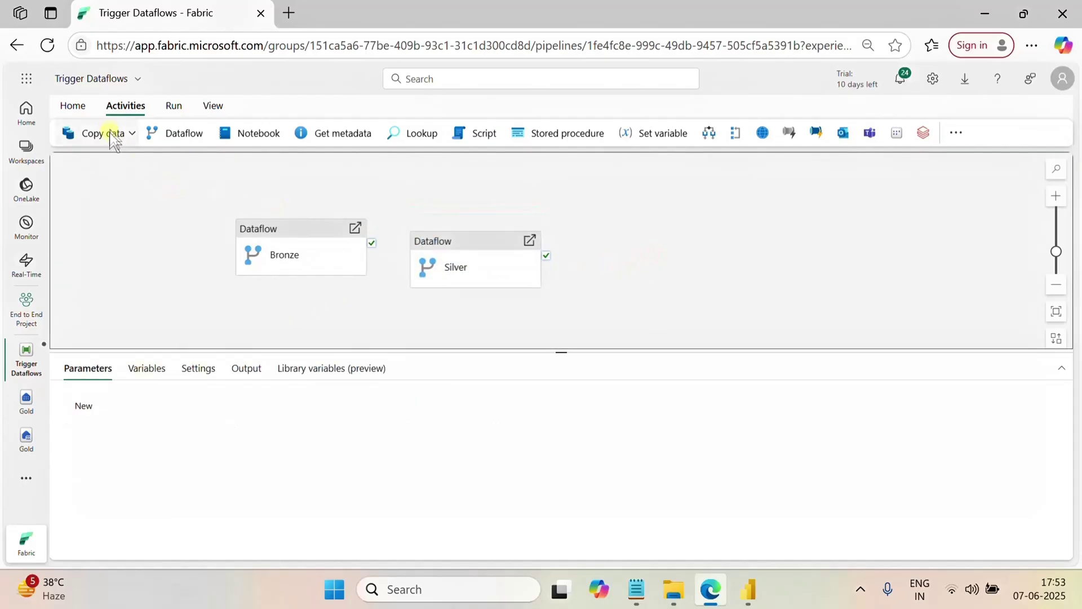
Step: Add a third Dataflow activity and arrange it in a row to the right of Bronze and Silver
left_click(174, 133)
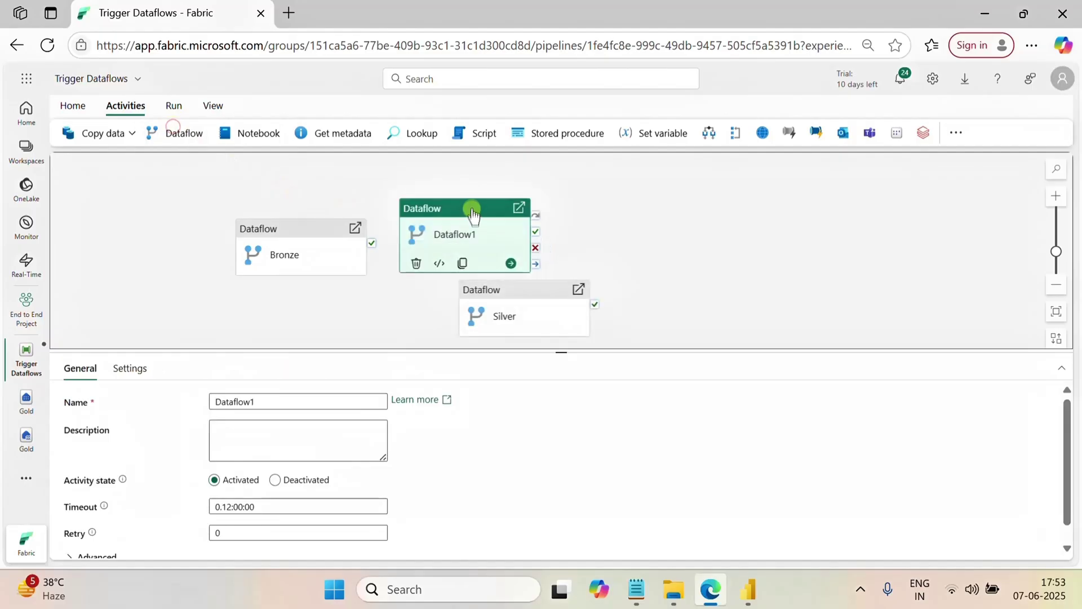
left_click_drag(472, 207, 745, 227)
left_click_drag(523, 289, 508, 243)
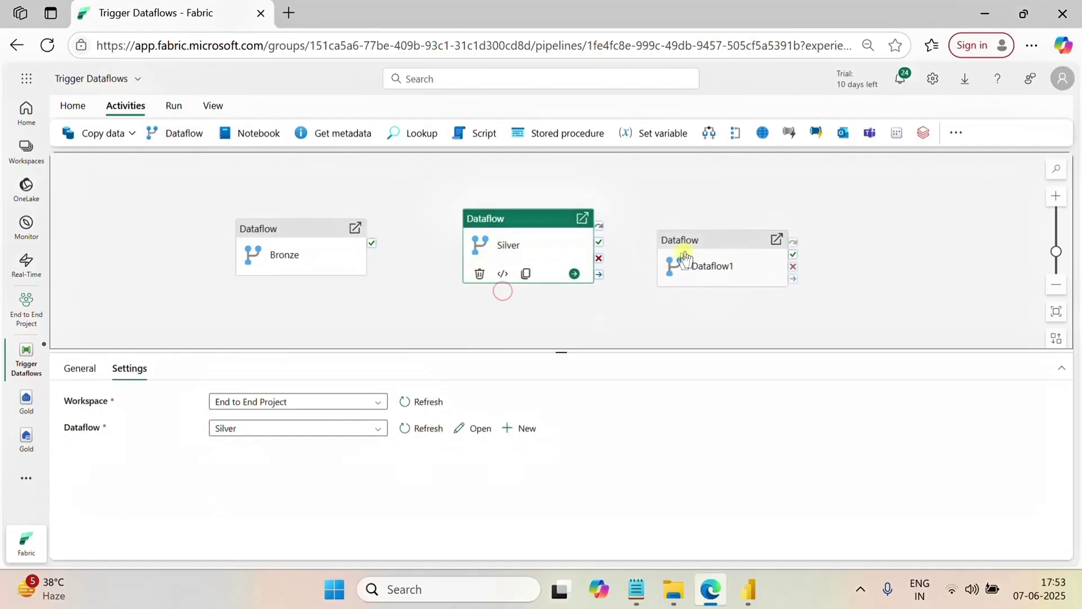
left_click(722, 244)
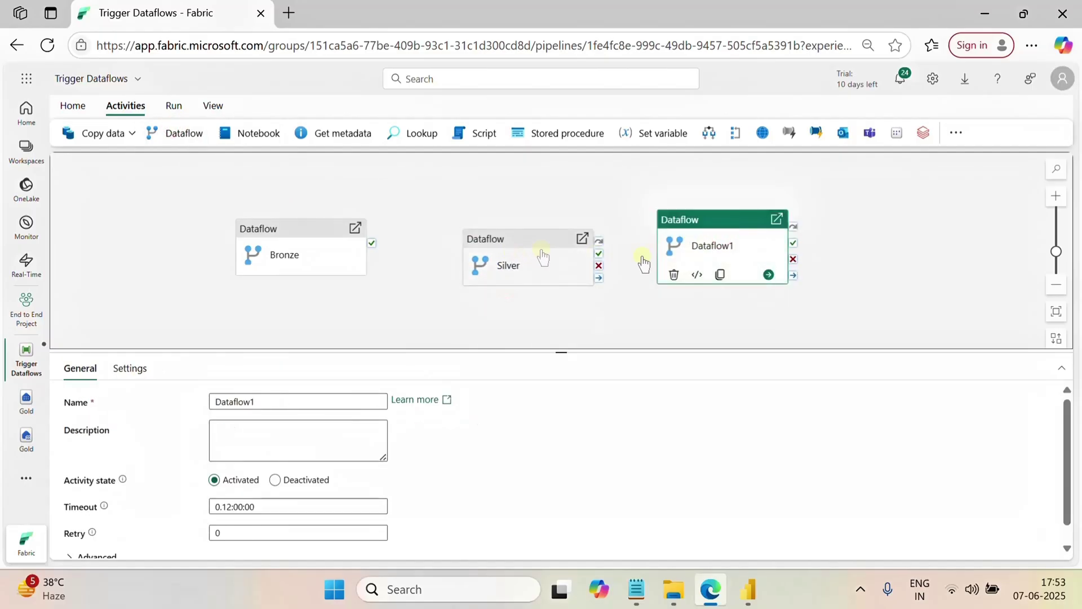
Step: Set the third Dataflow activity to run the Gold dataflow and name the activity Gold
left_click(139, 376)
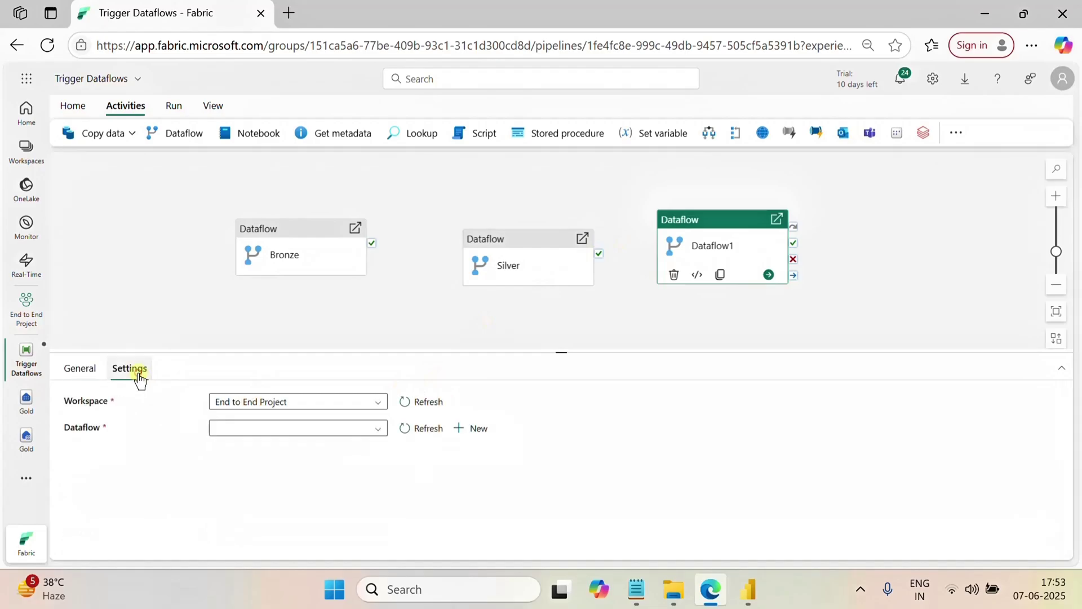
left_click(313, 432)
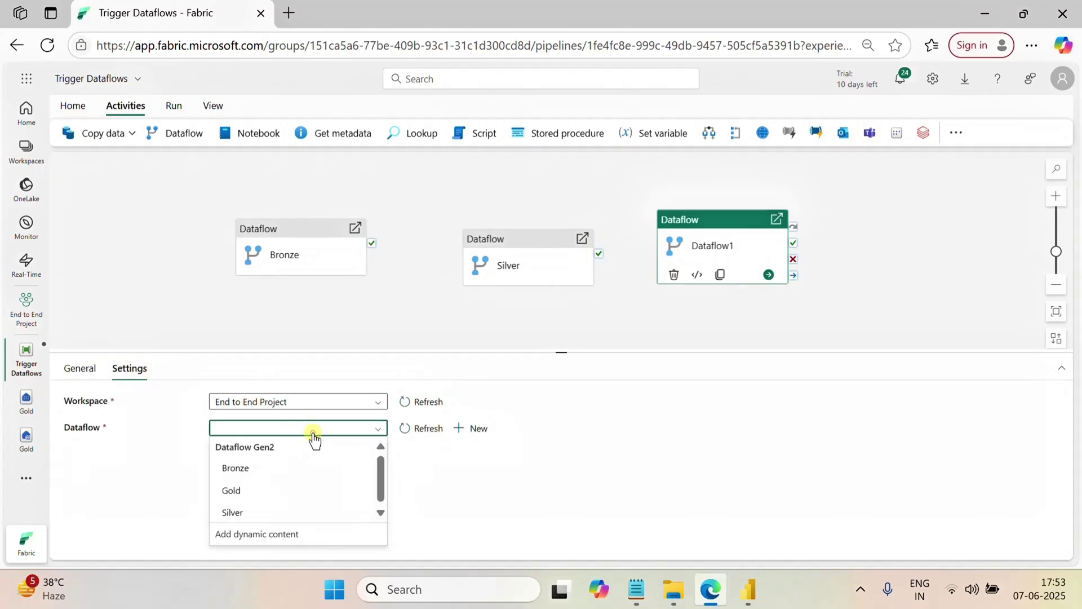
left_click(241, 492)
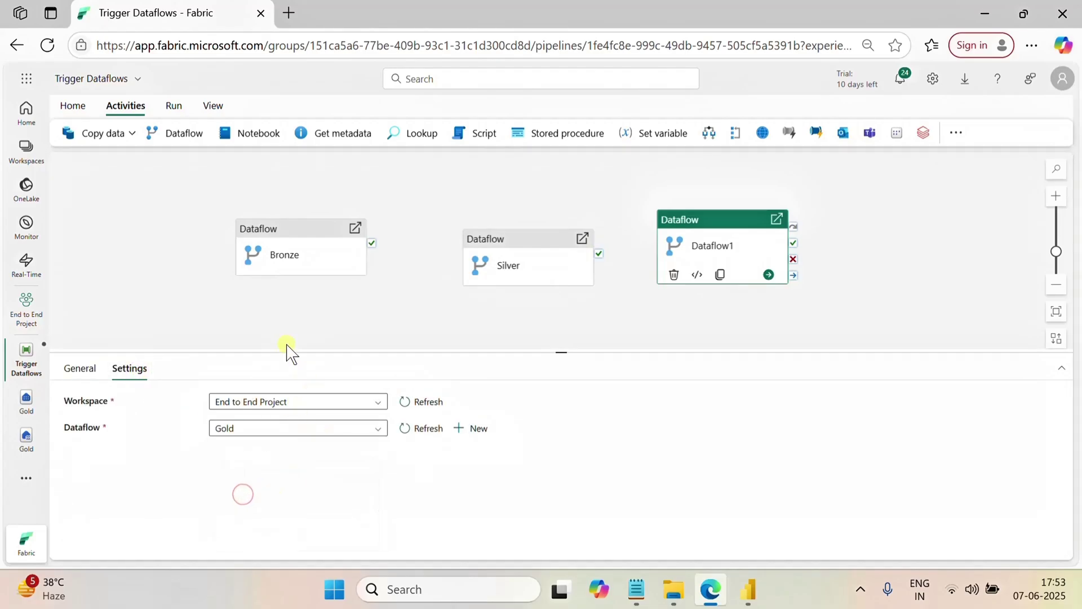
left_click(84, 381)
left_click_drag(286, 398, 200, 409)
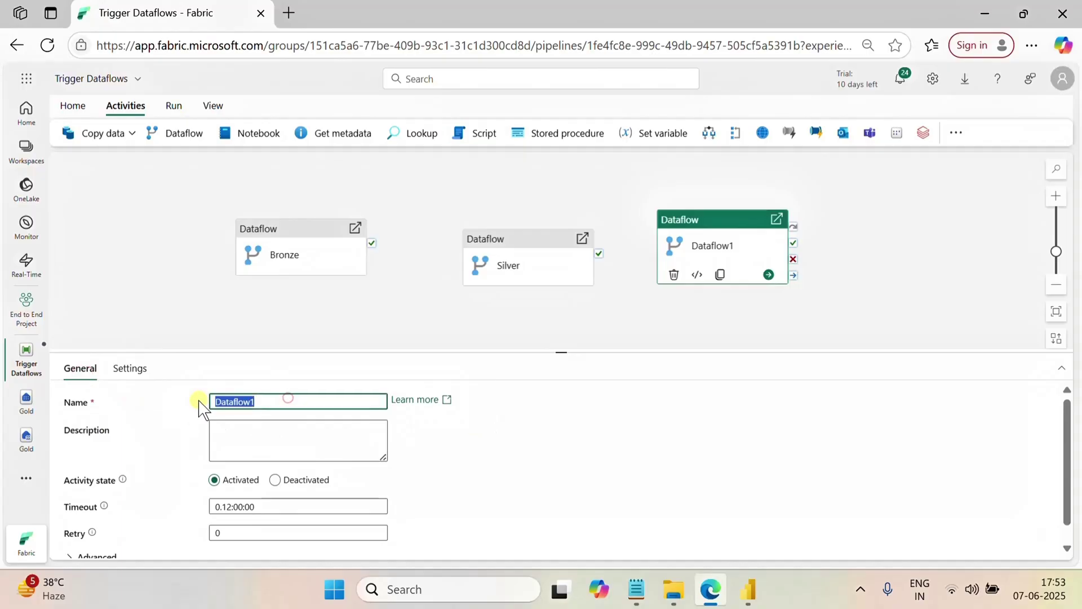
key("BackSpace")
type("G")
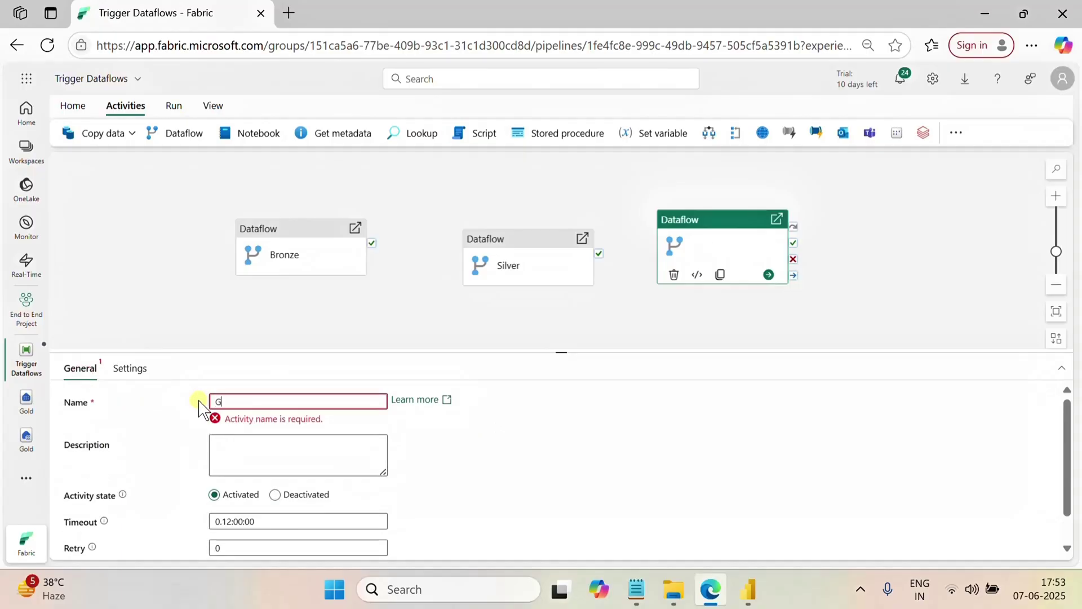
type("old")
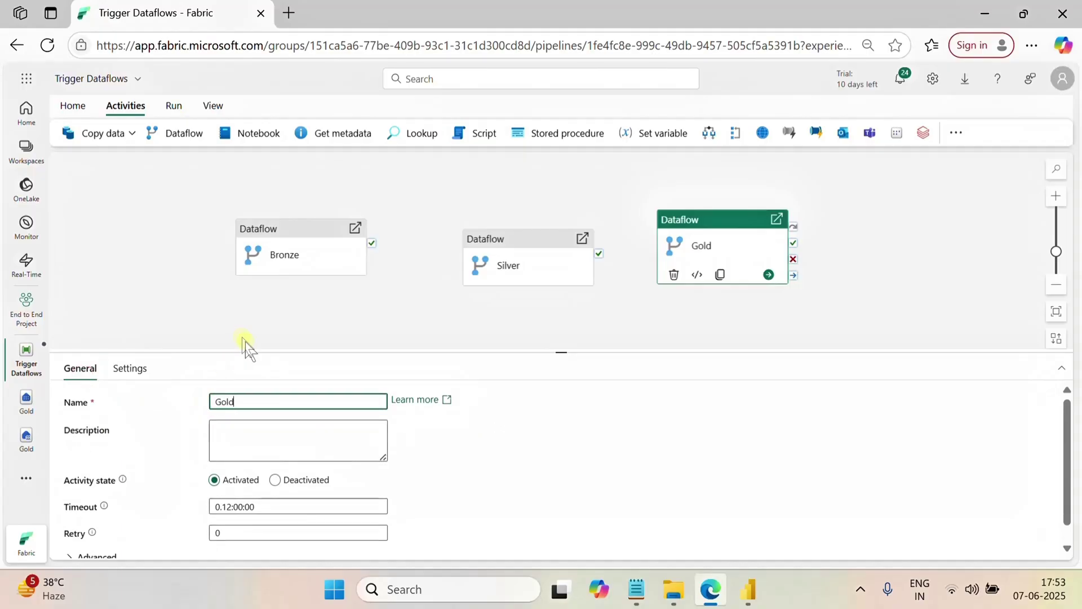
Step: Review the names and selected dataflows of the Gold, Silver and Bronze activities
left_click(692, 251)
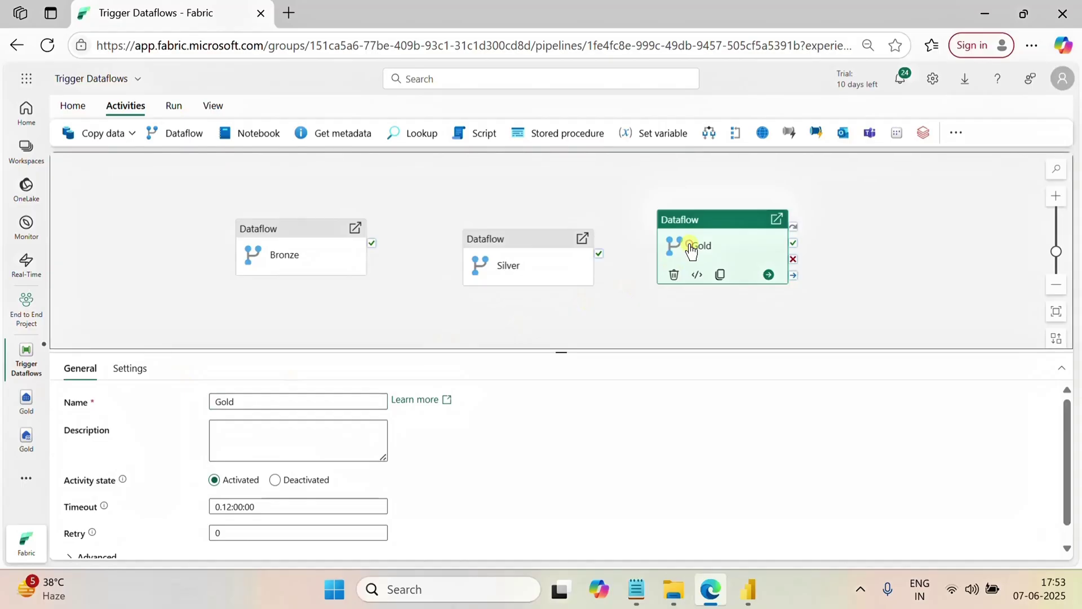
scroll(336, 461, "down", 1)
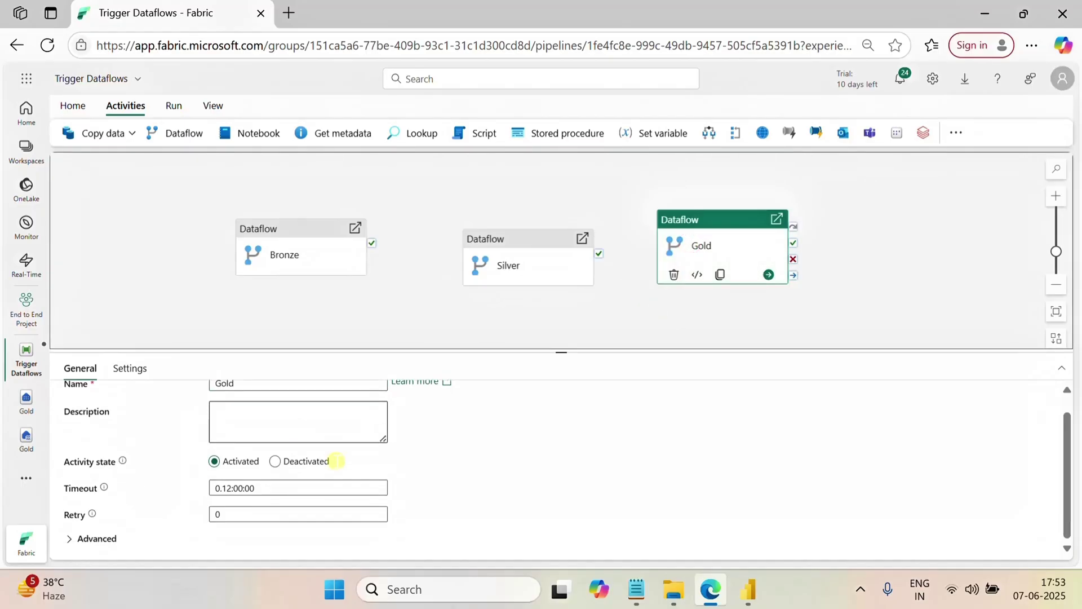
left_click(139, 370)
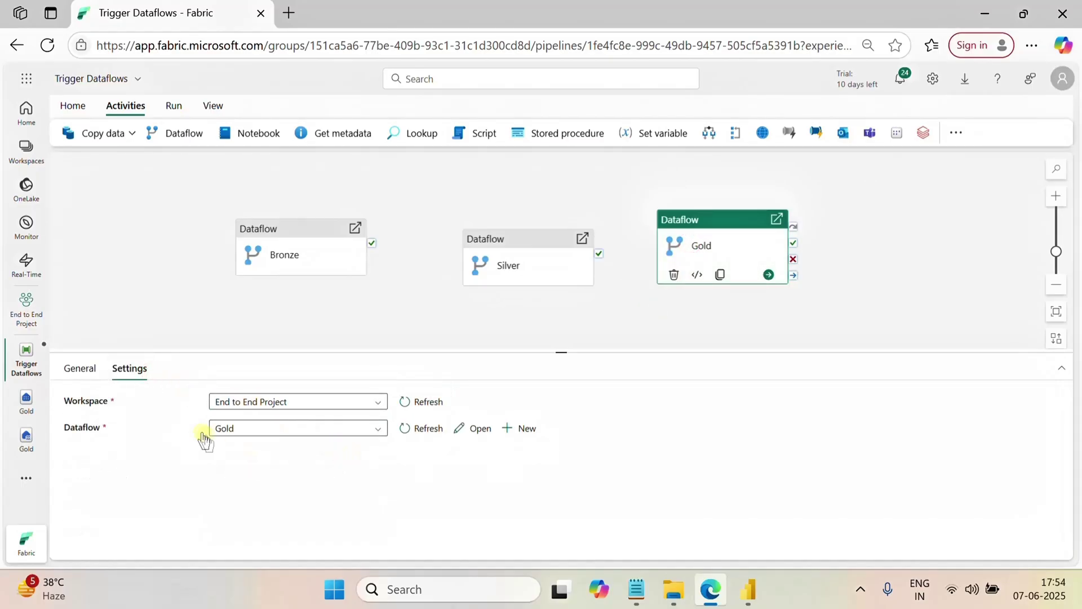
left_click_drag(486, 323, 488, 321)
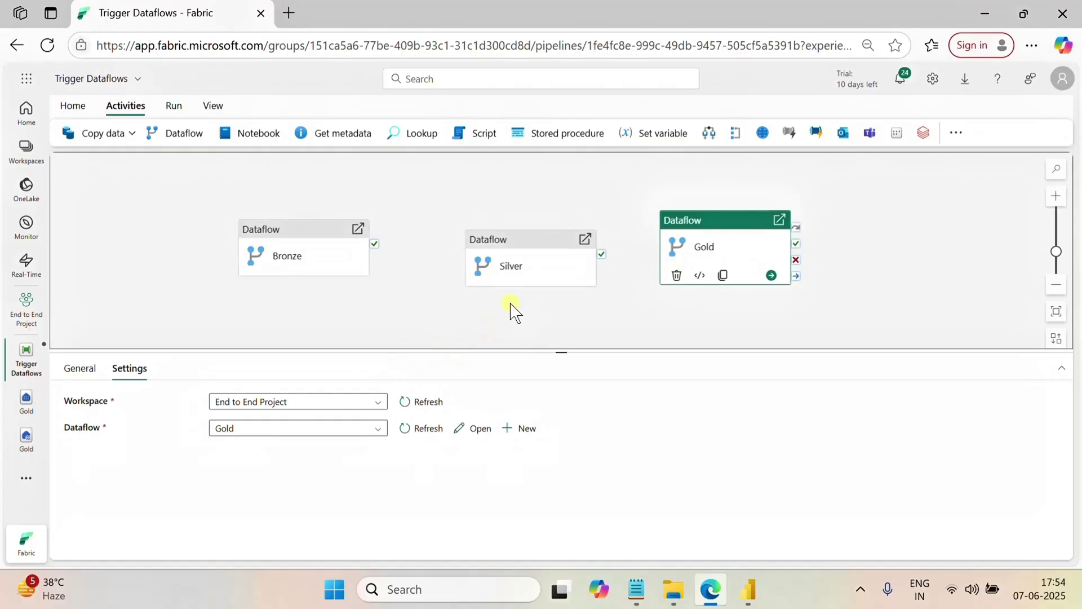
left_click(510, 248)
left_click(271, 230)
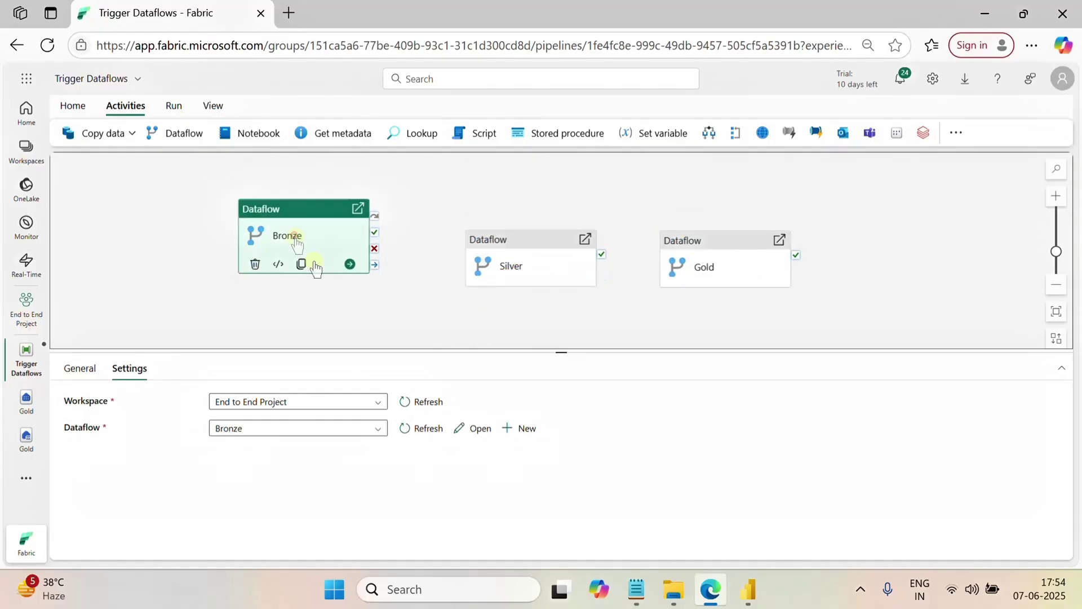
left_click(430, 288)
left_click_drag(523, 247, 509, 225)
left_click(88, 376)
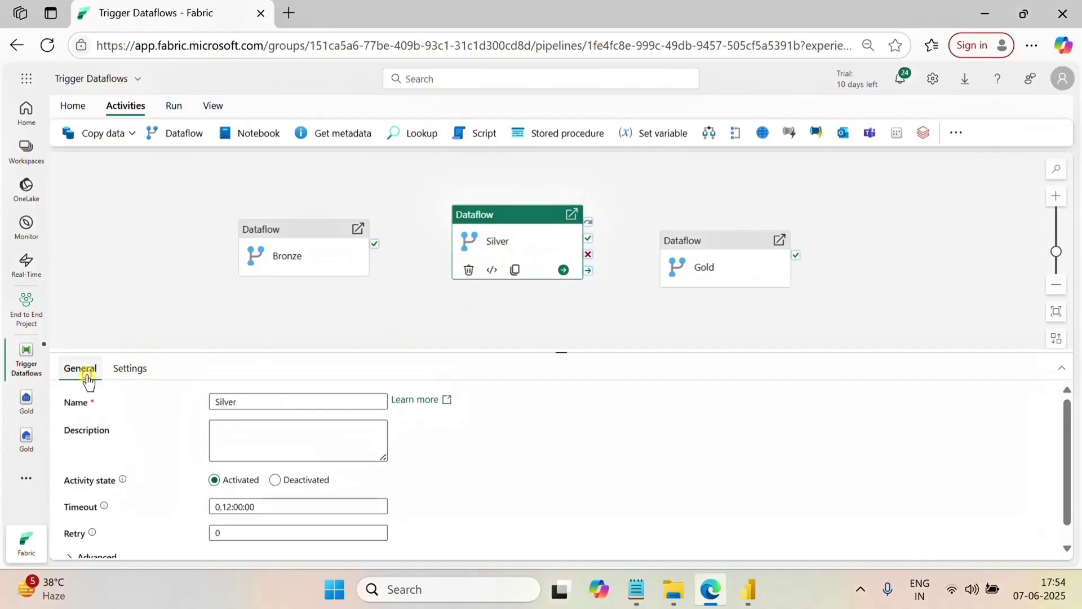
left_click(140, 377)
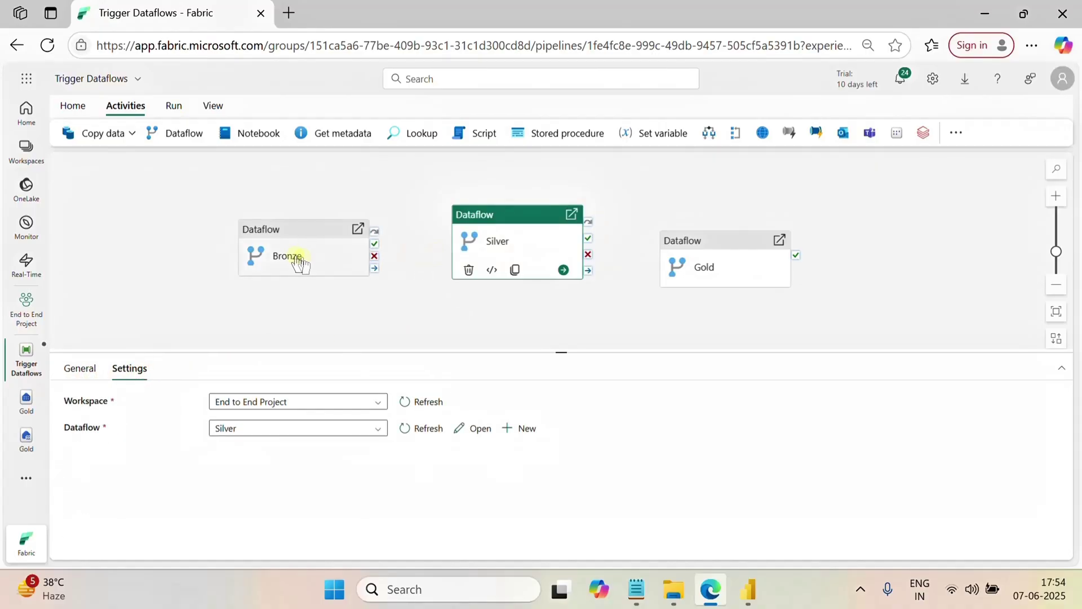
left_click(295, 258)
left_click(73, 377)
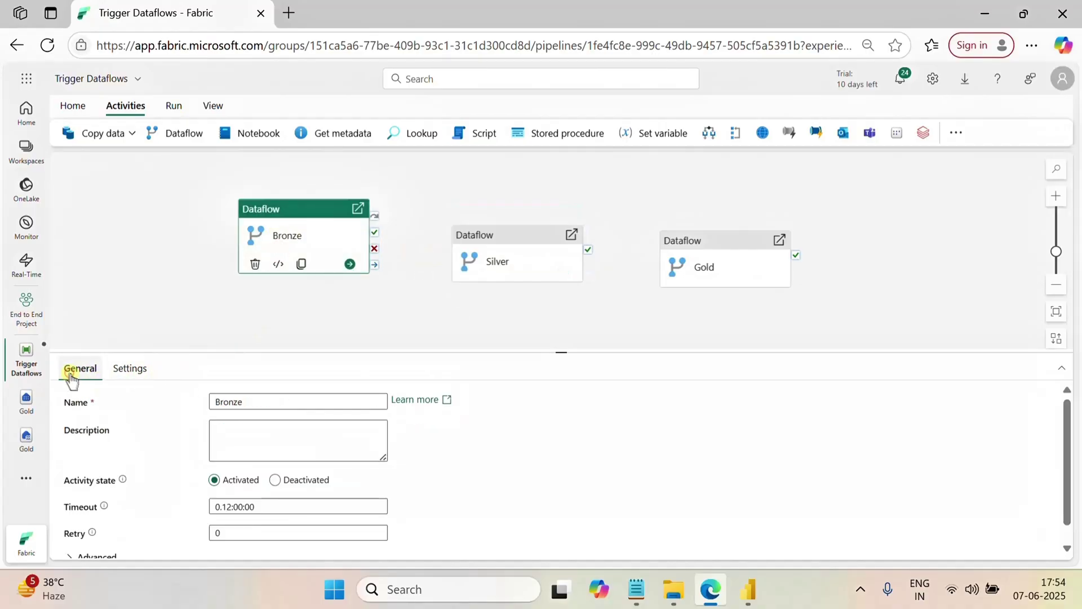
left_click(280, 331)
Step: Connect Bronze to Silver and Silver to Gold with on-success links, and align Gold with Silver
left_click_drag(374, 244, 461, 251)
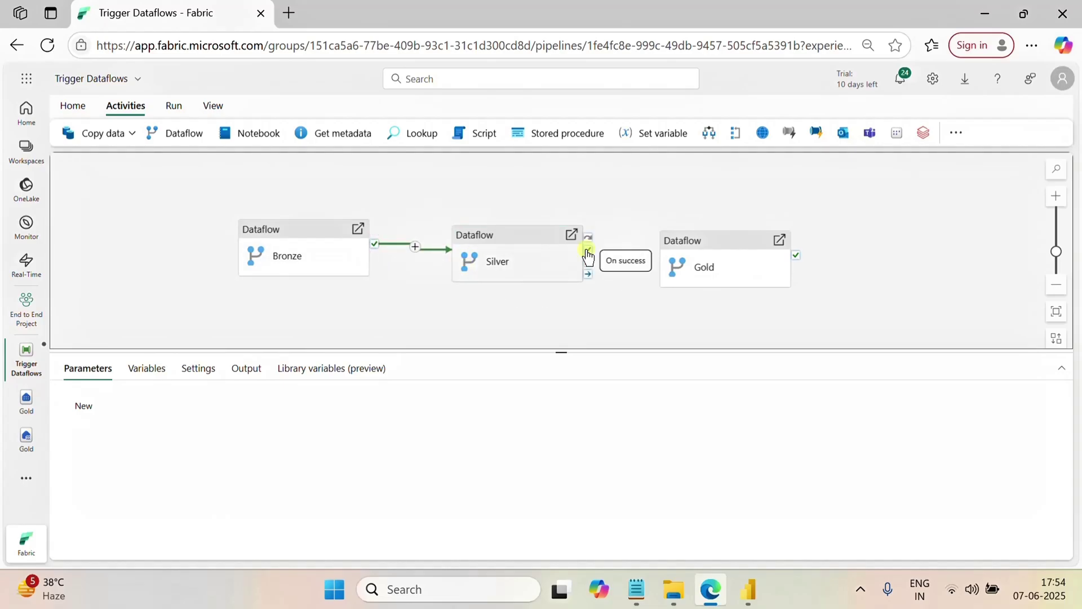
left_click_drag(587, 251, 706, 243)
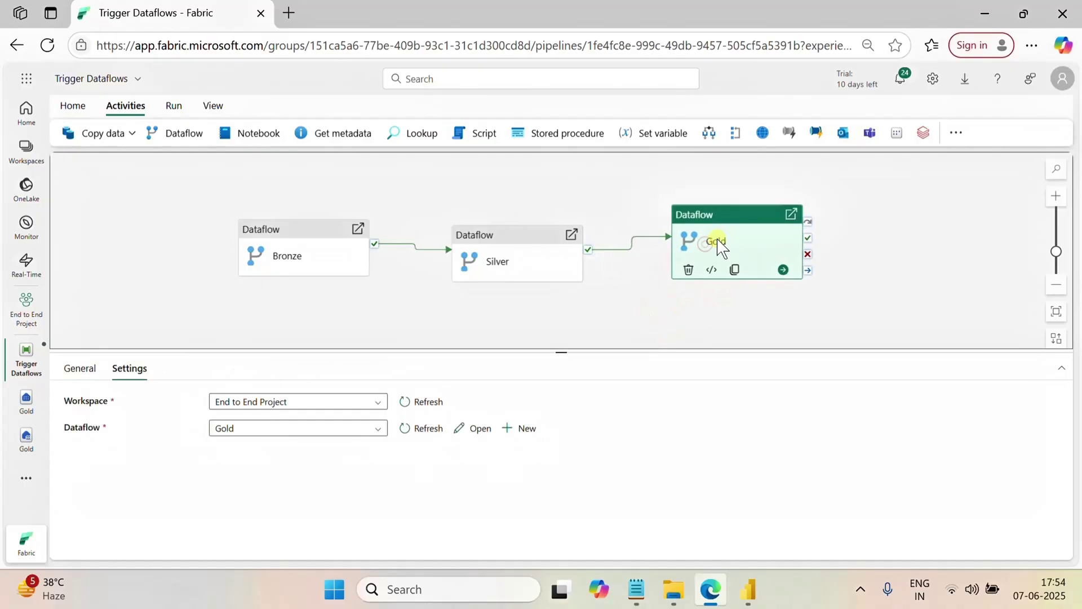
left_click(594, 303)
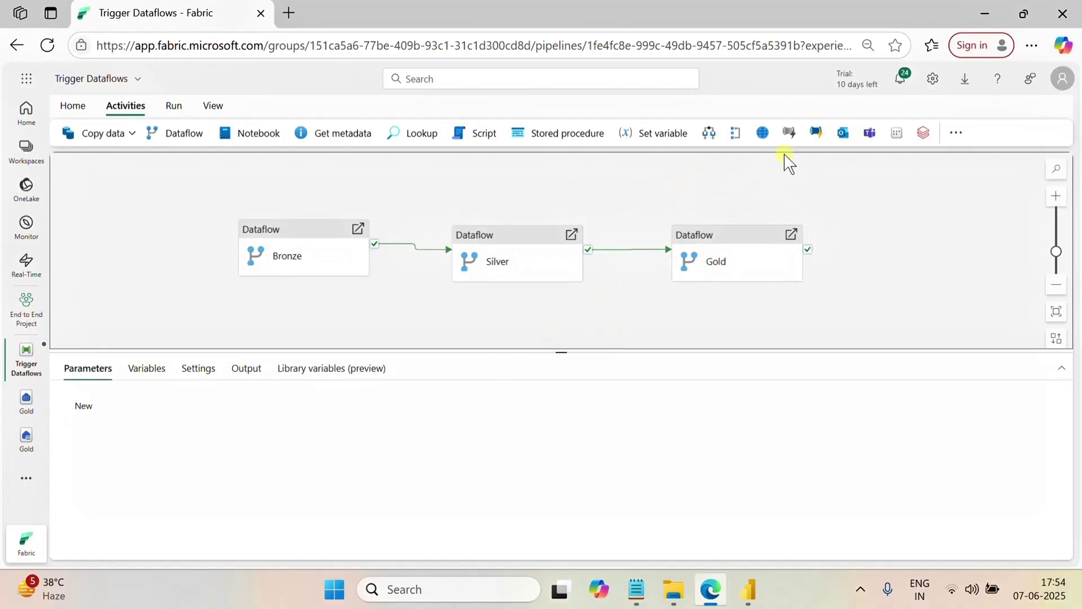
Step: Turn on the pipeline's scheduled run and set it to repeat daily at 20:00
left_click(174, 106)
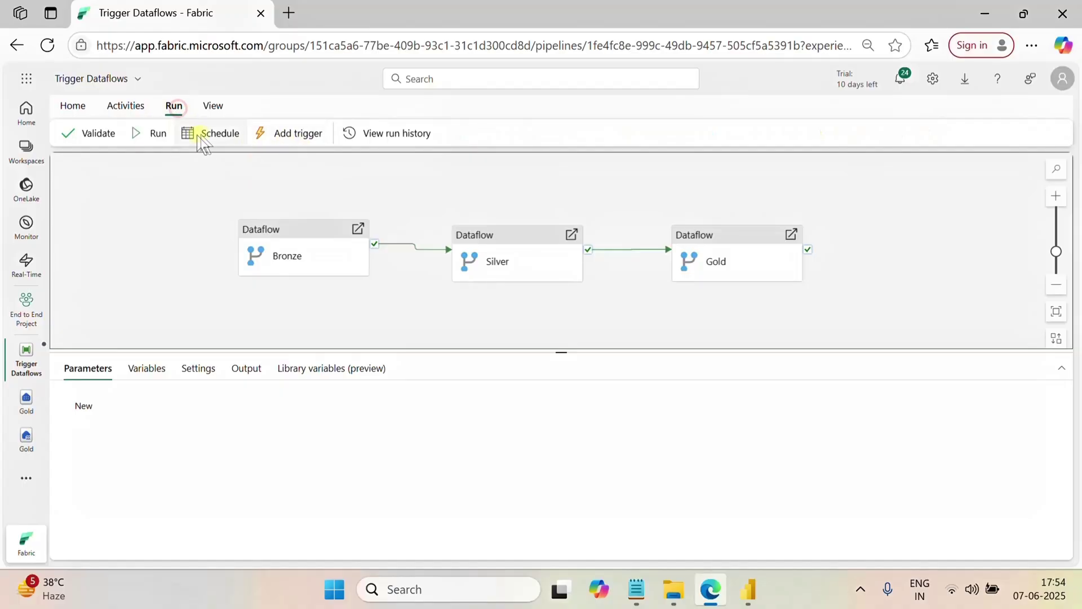
left_click(204, 142)
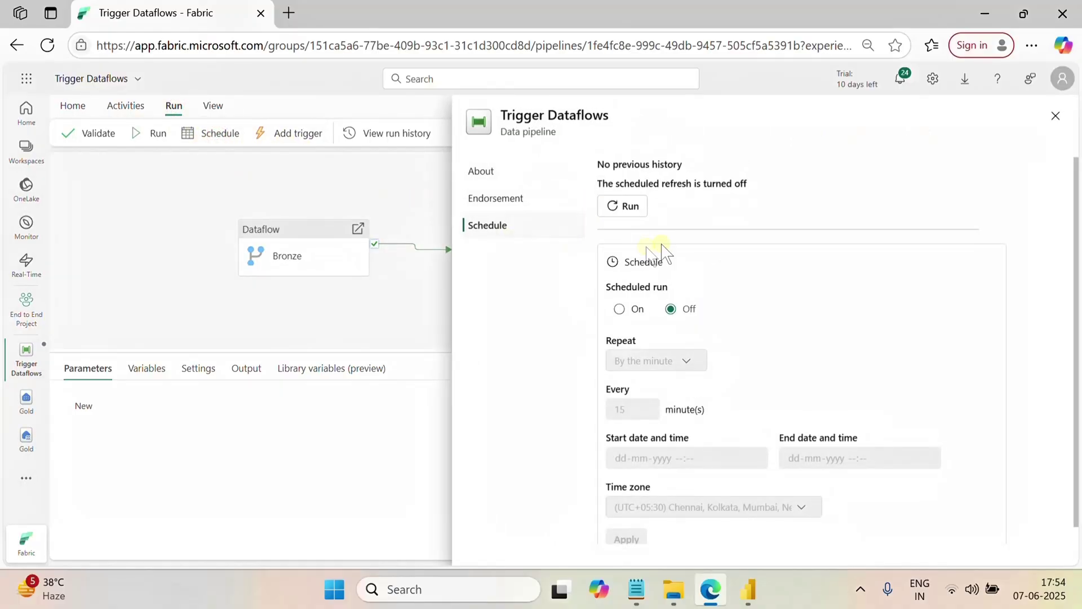
left_click(620, 308)
left_click(684, 344)
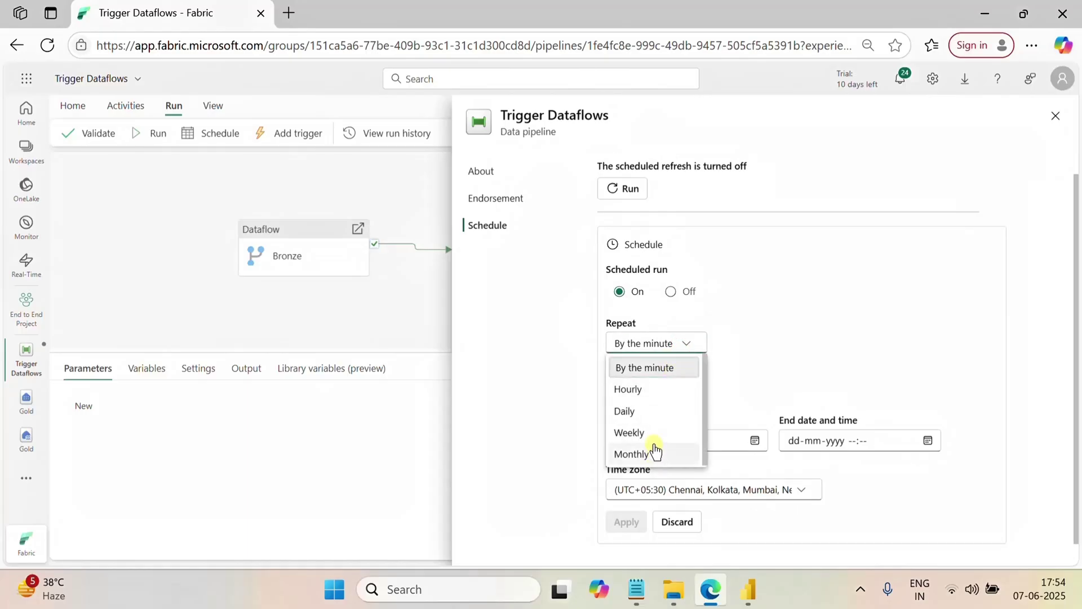
left_click(633, 420)
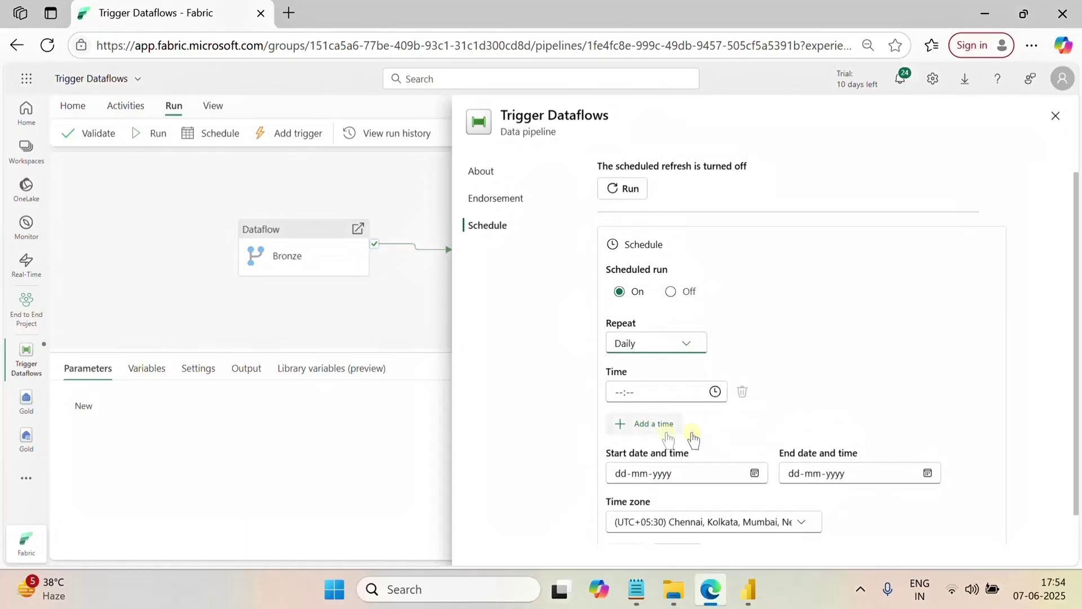
left_click(714, 391)
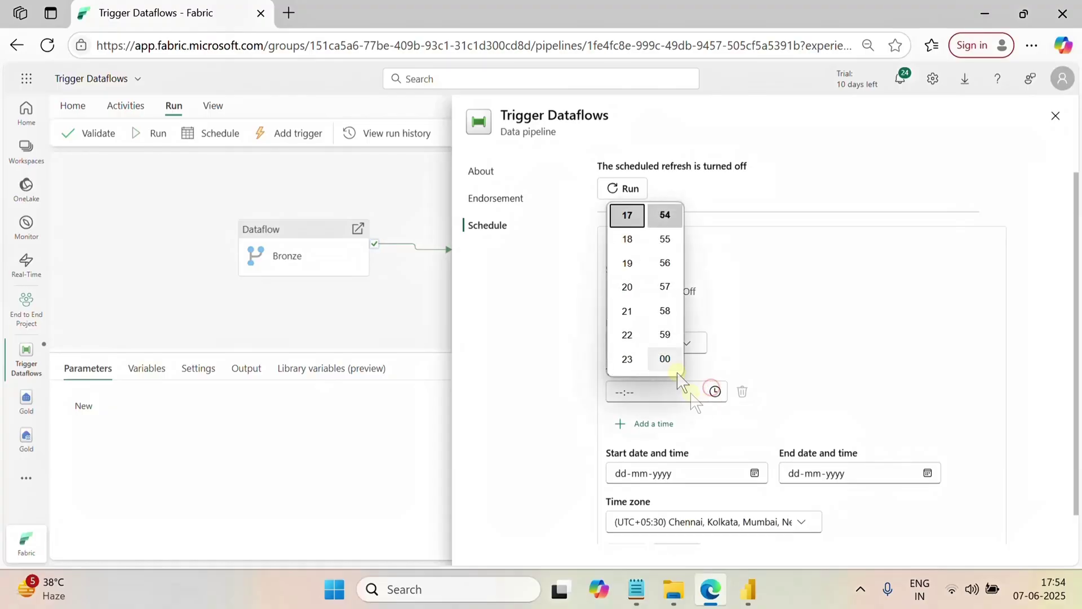
left_click(628, 285)
scroll(669, 293, "down", 5)
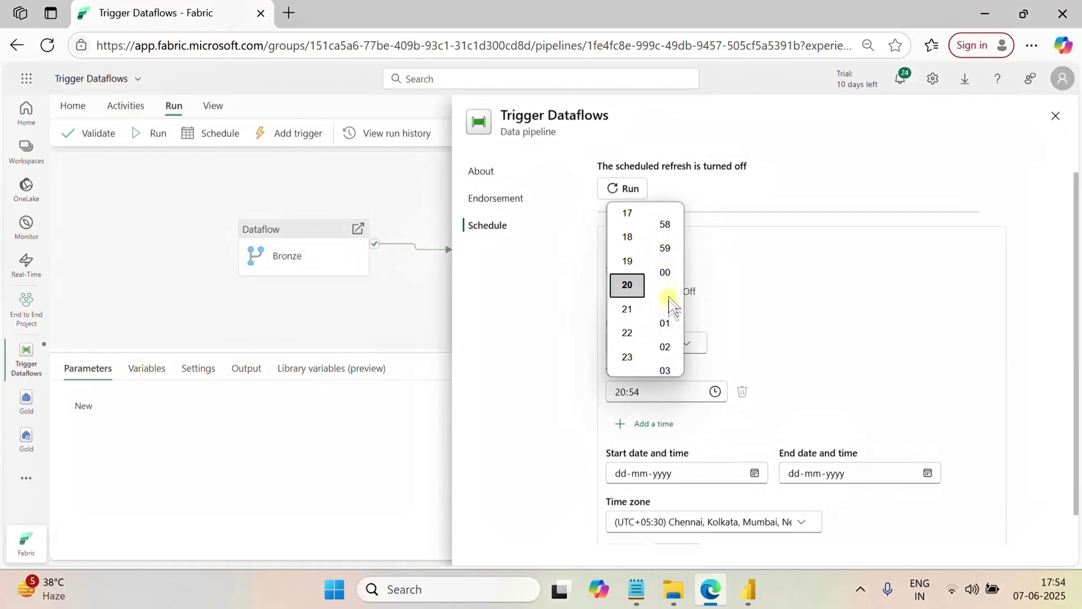
left_click(666, 284)
left_click(828, 349)
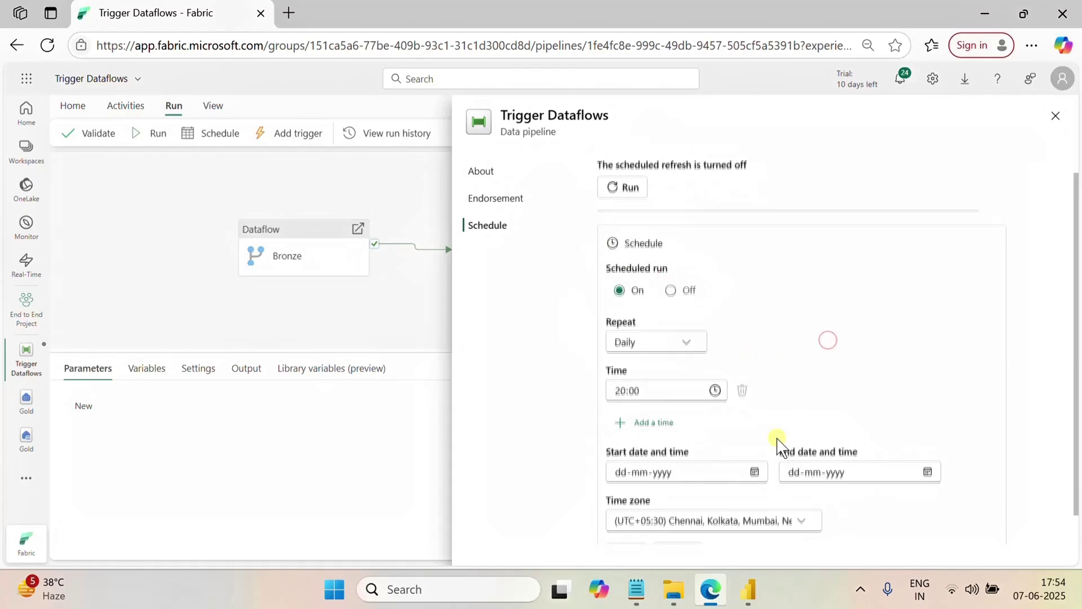
Step: Set the schedule's start date to 07-06-2025 and end date to 07-06-2029, apply it and close the schedule settings
scroll(775, 442, "down", 1)
left_click(755, 440)
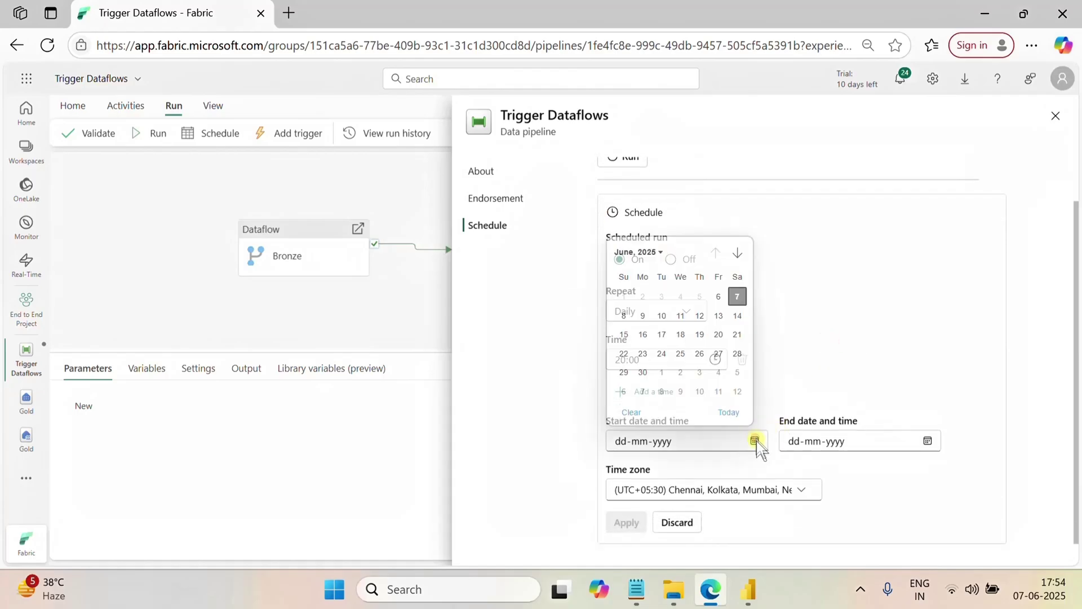
left_click(737, 296)
left_click(928, 441)
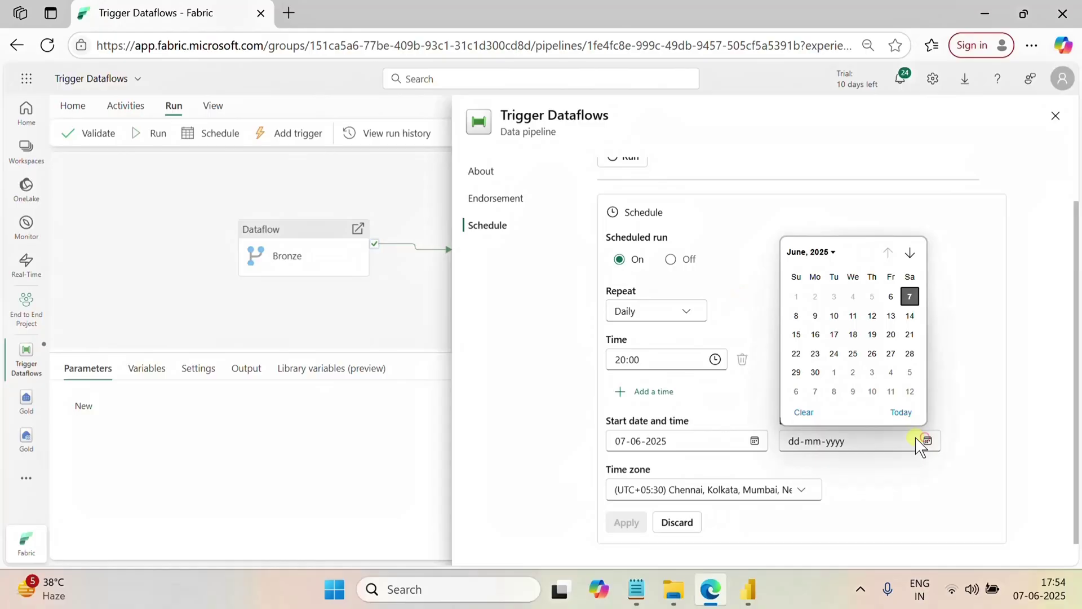
left_click(827, 252)
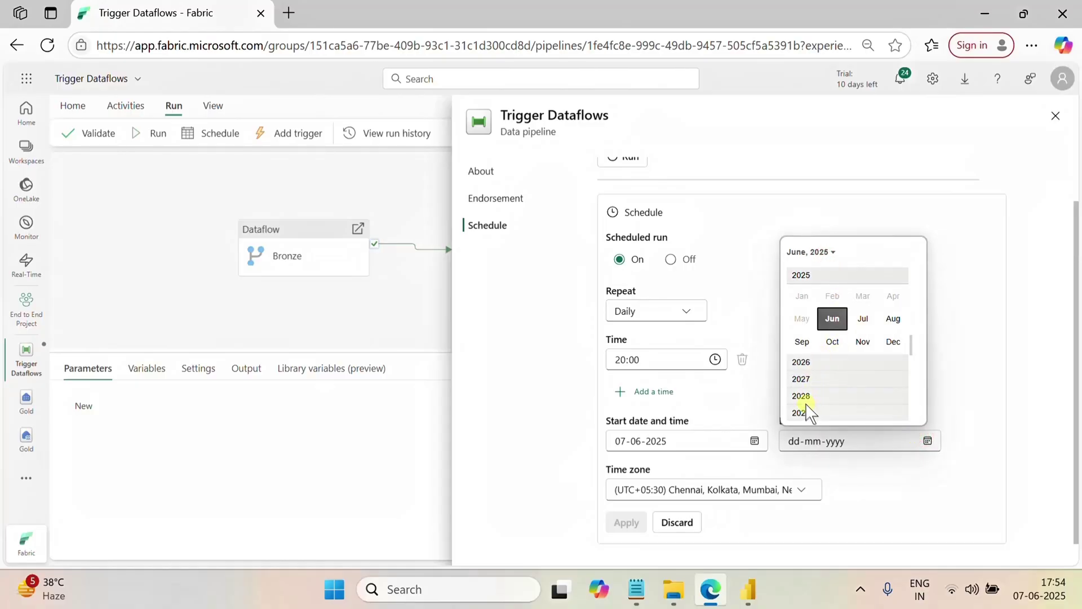
left_click(807, 411)
left_click(833, 318)
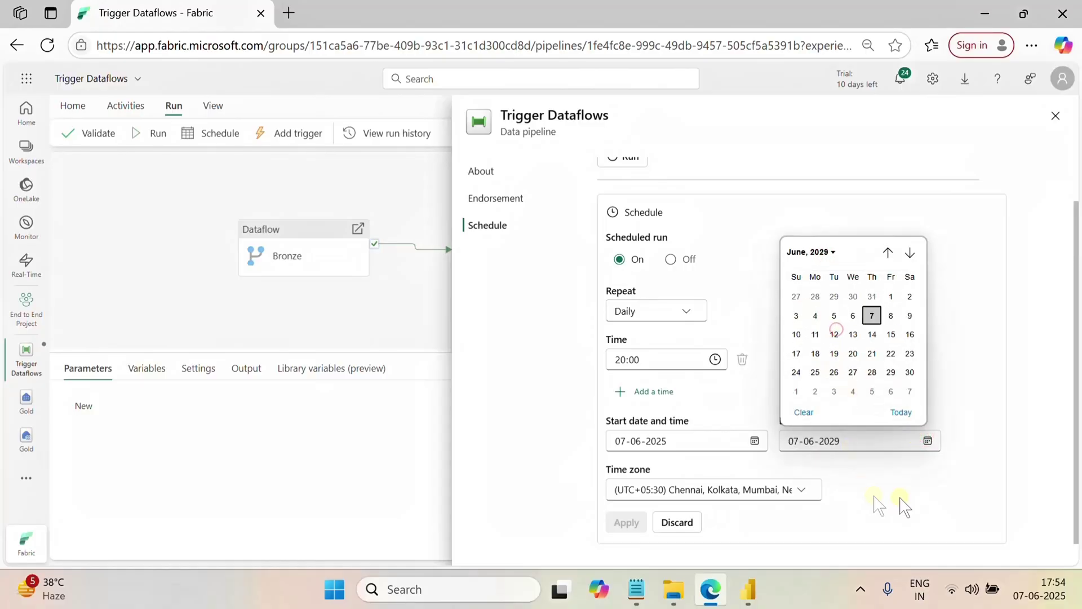
left_click(901, 480)
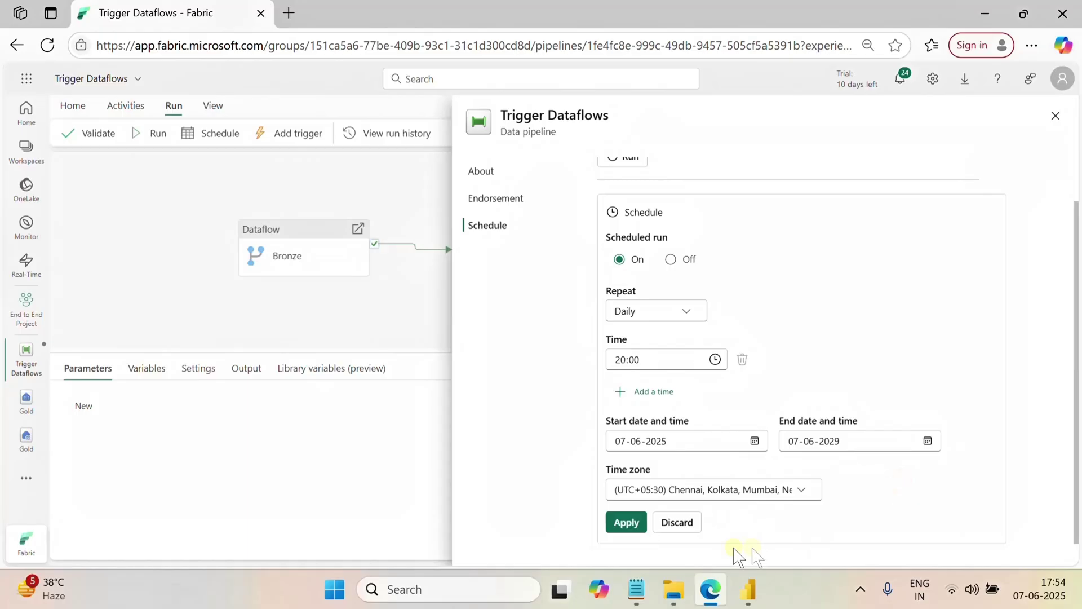
left_click(630, 524)
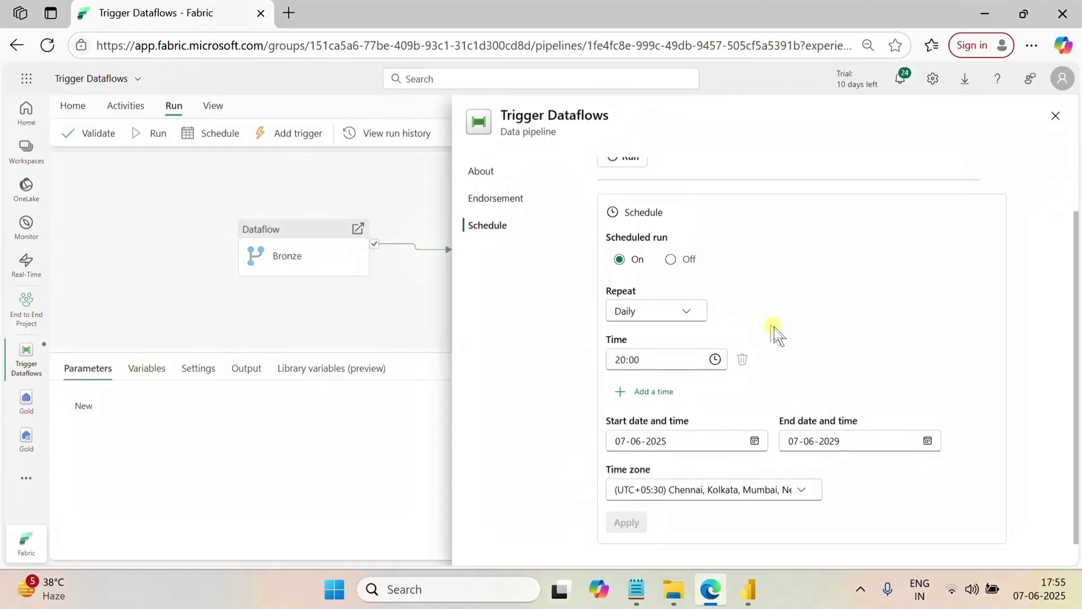
scroll(847, 352, "down", 2)
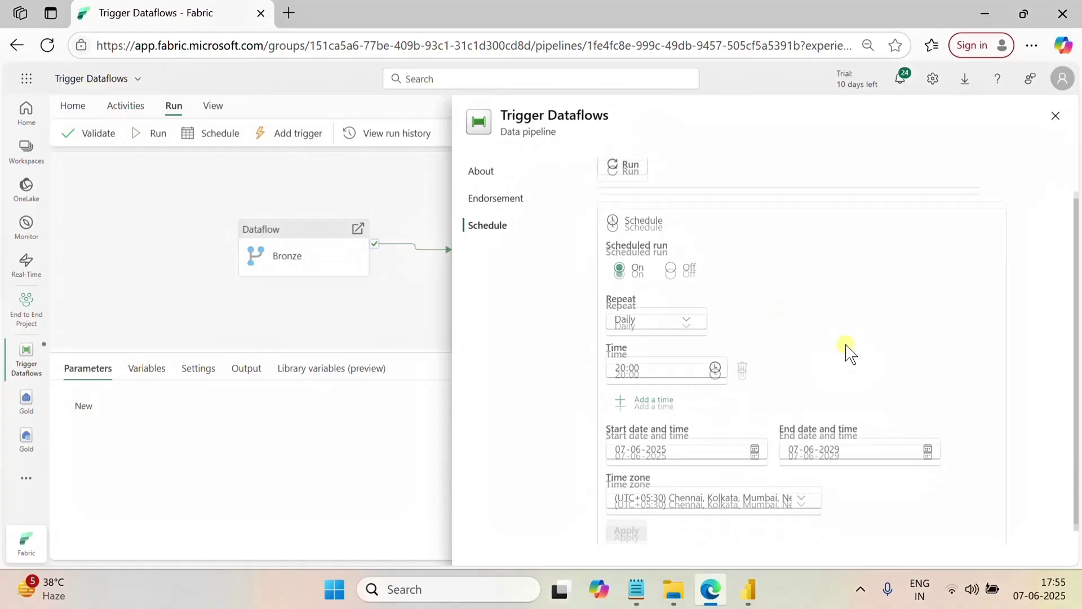
left_click(1053, 117)
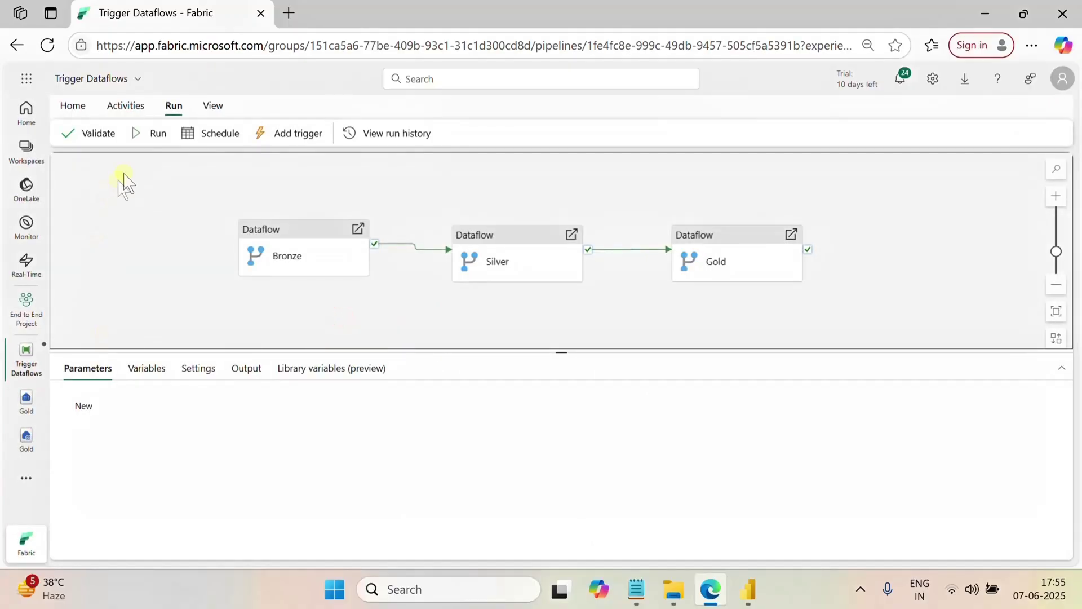
Step: Run the Trigger Dataflows pipeline manually
left_click(148, 133)
left_click(509, 363)
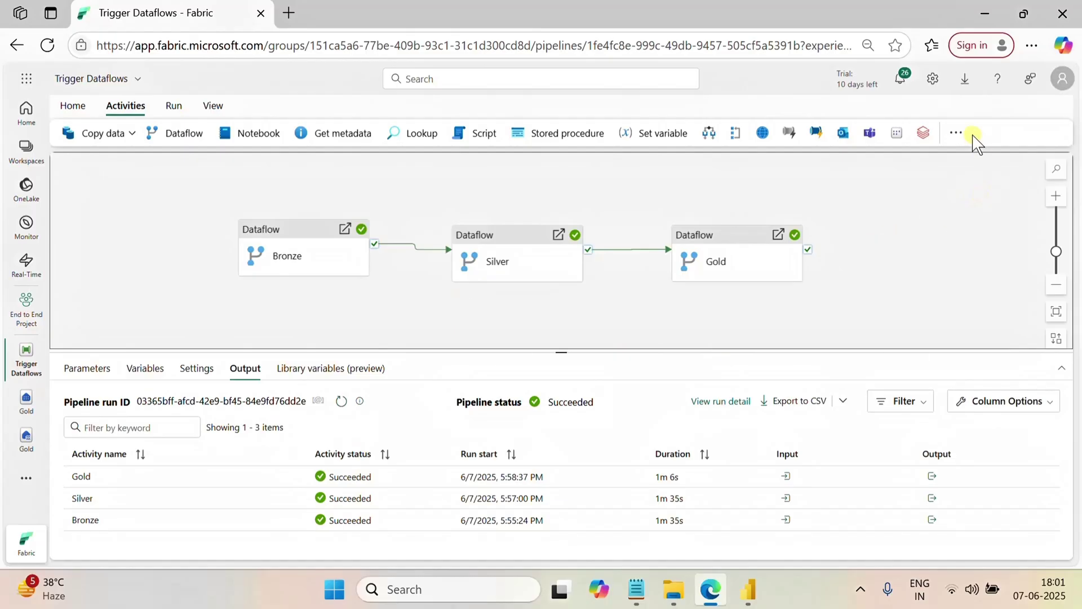
Step: Add a Semantic model refresh activity to the right of Gold and link Gold to it on success
left_click(959, 134)
scroll(1017, 411, "down", 4)
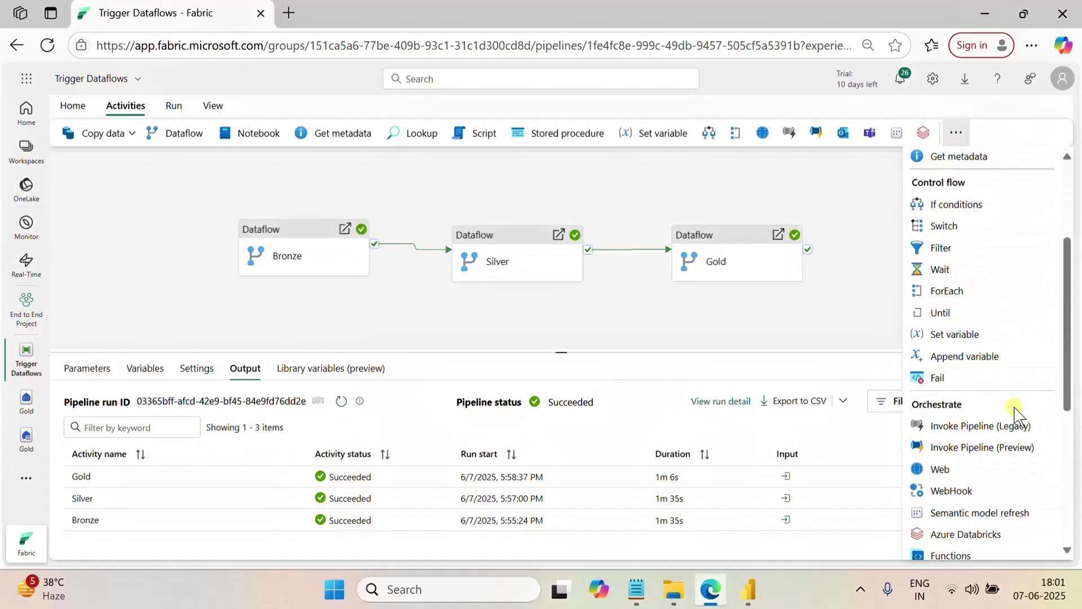
left_click(988, 345)
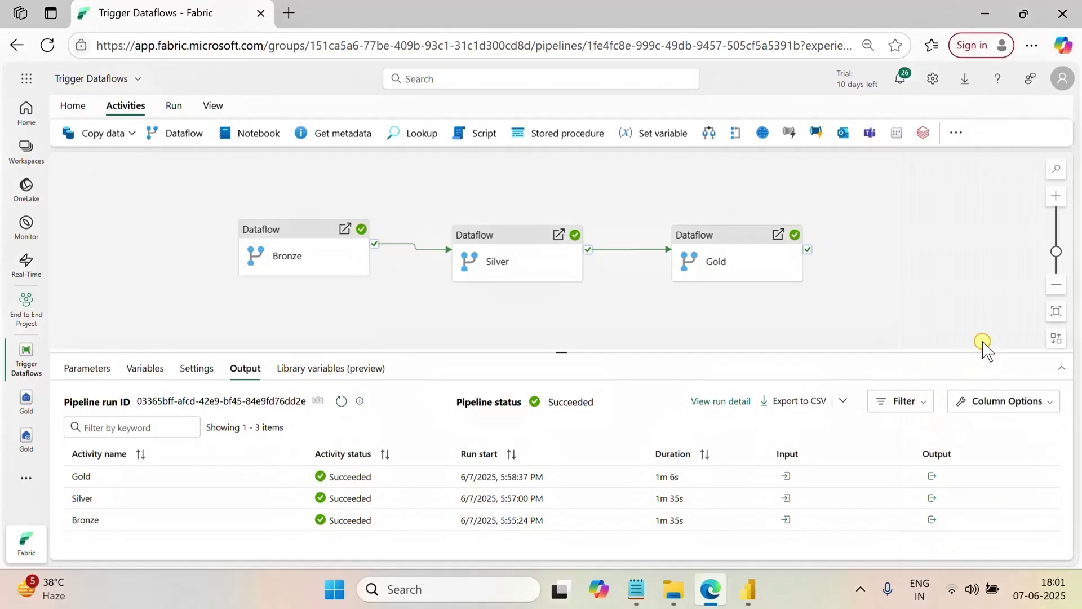
left_click_drag(468, 222, 936, 255)
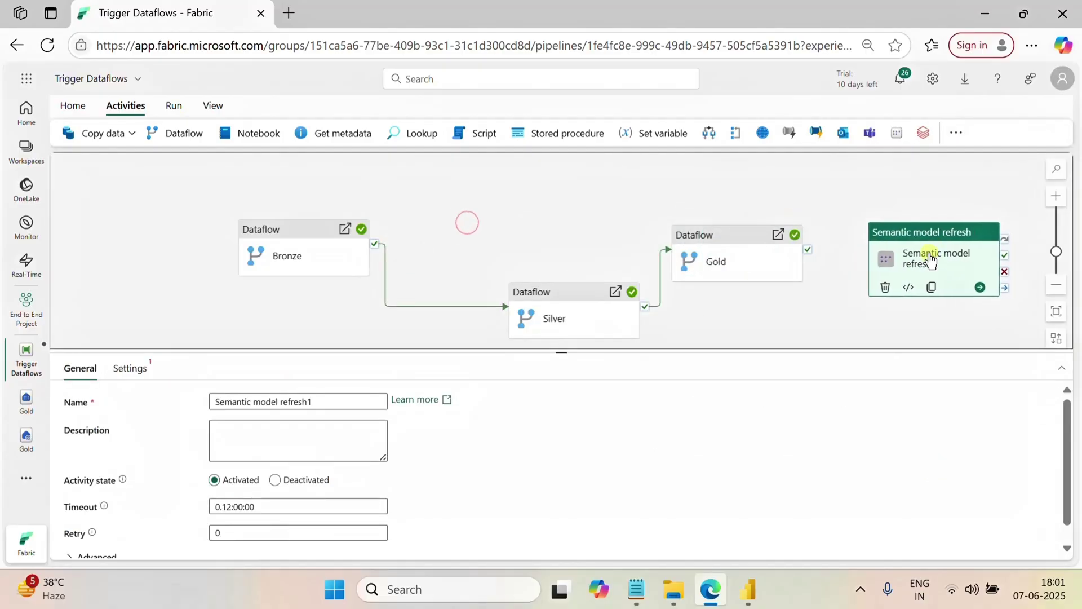
left_click_drag(808, 250, 880, 259)
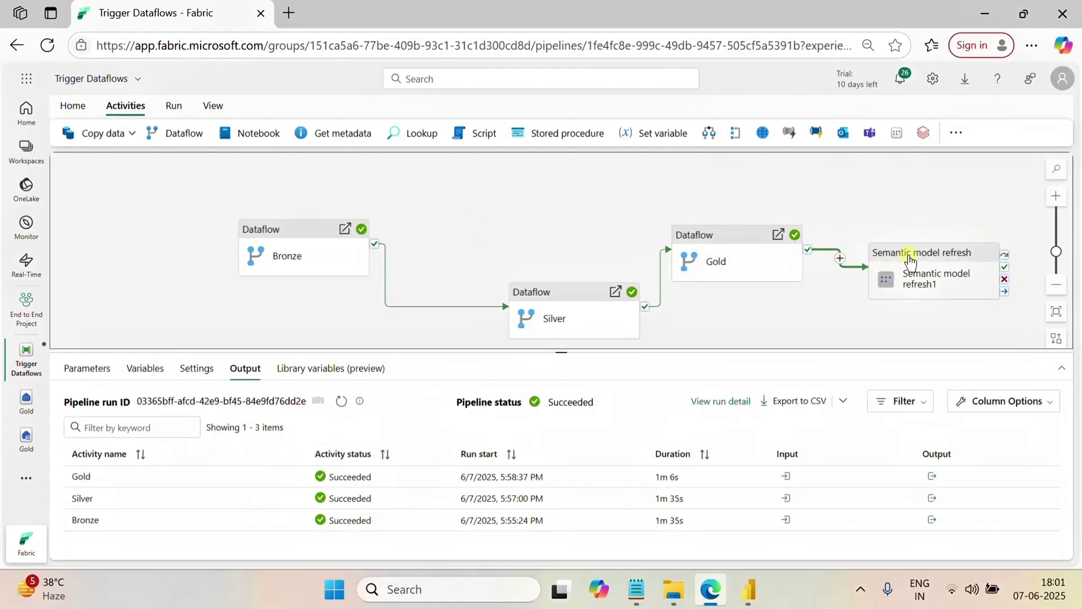
Step: Create a Power BI Semantic Model connection for the refresh activity, signing in with the organizational account
left_click(906, 255)
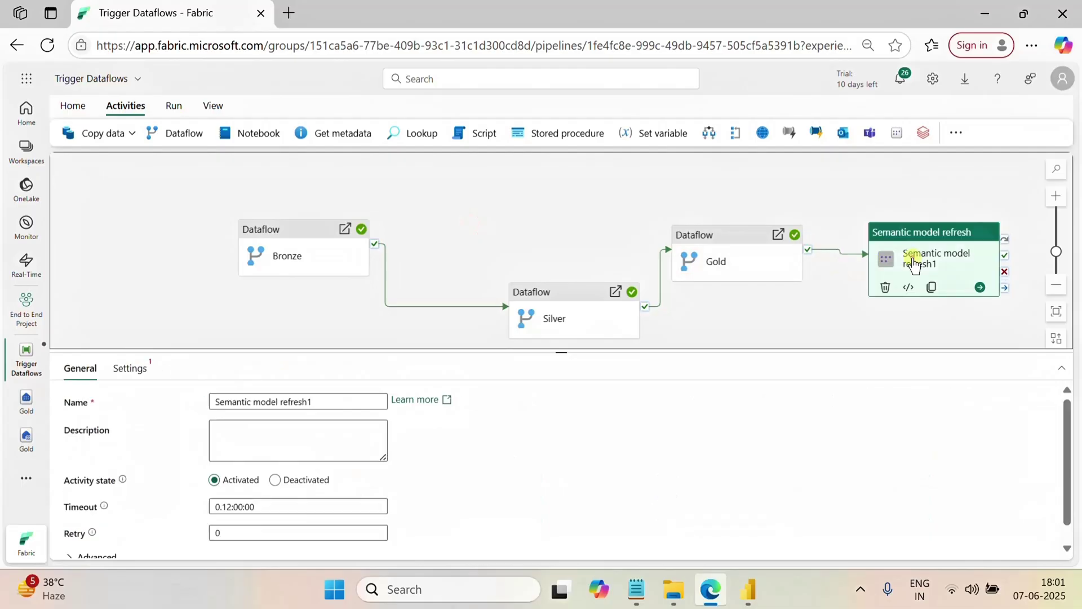
left_click(133, 370)
left_click(315, 404)
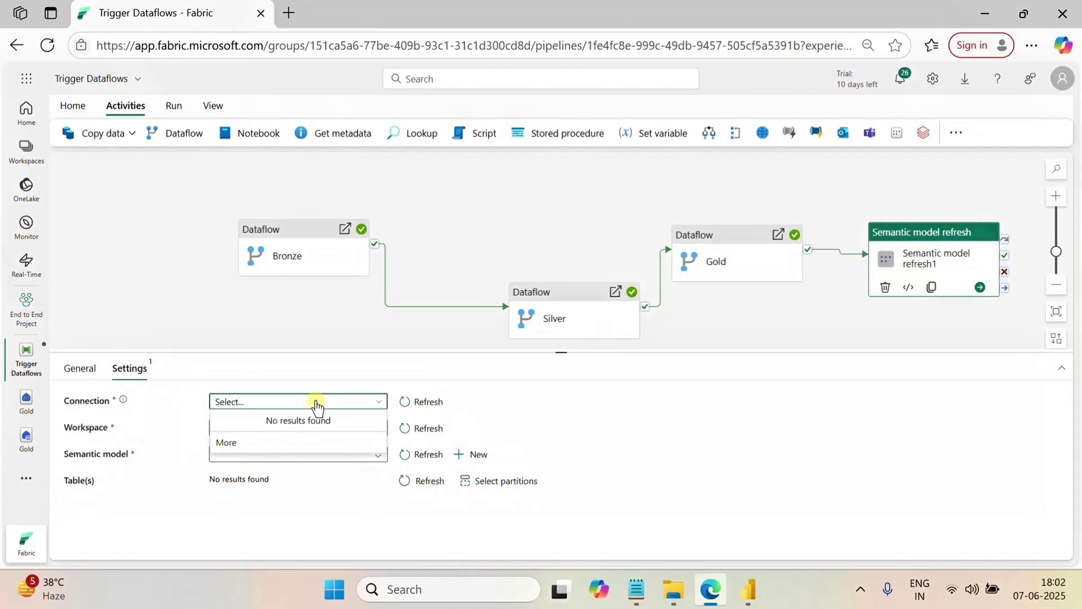
left_click(495, 440)
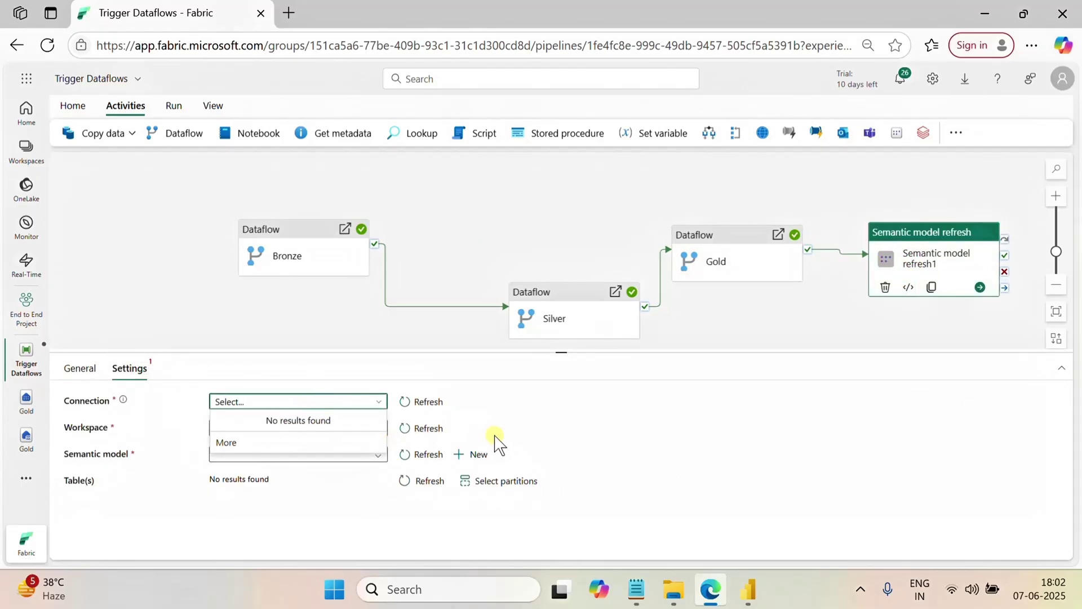
left_click(415, 403)
left_click(372, 404)
left_click(262, 442)
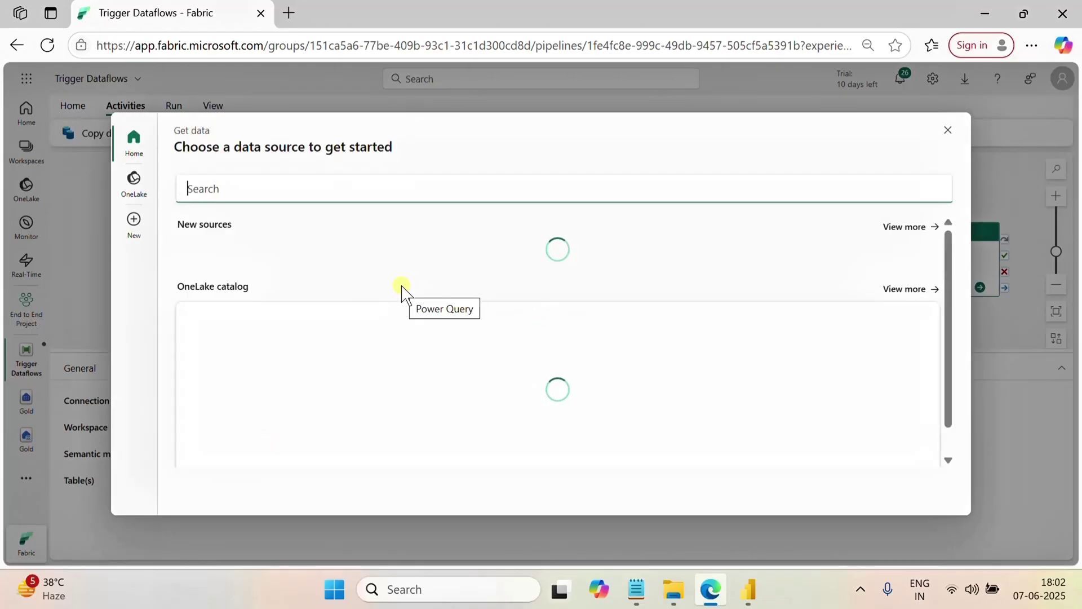
left_click(276, 260)
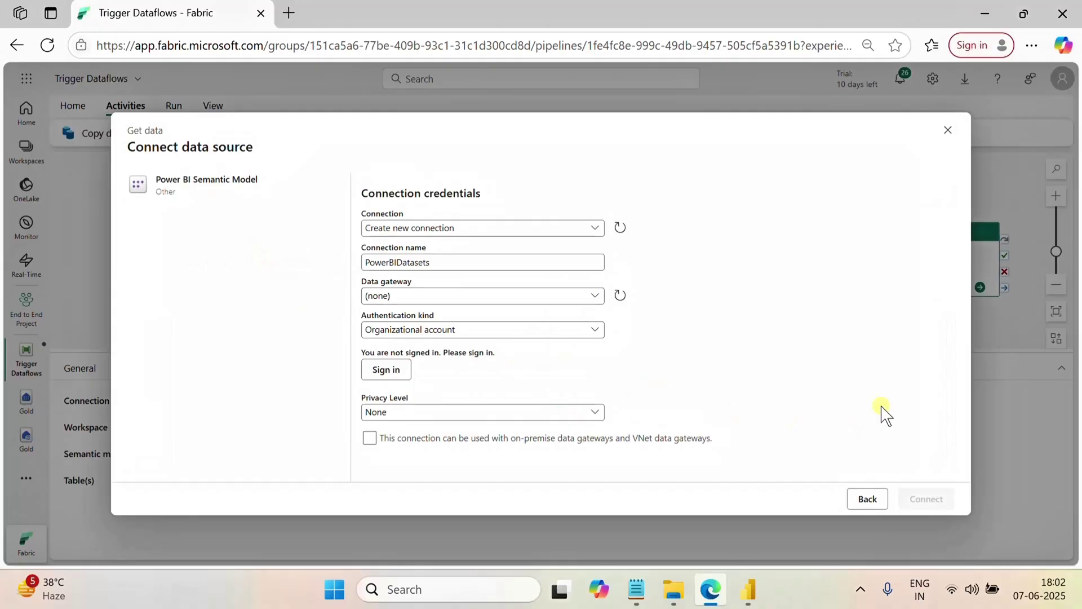
left_click(380, 370)
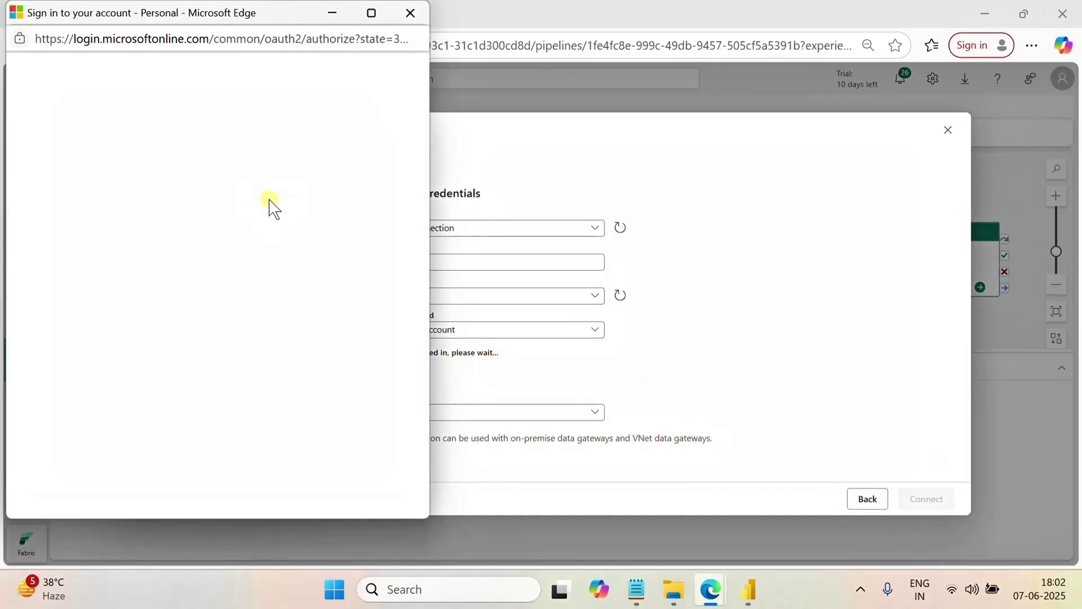
left_click(199, 182)
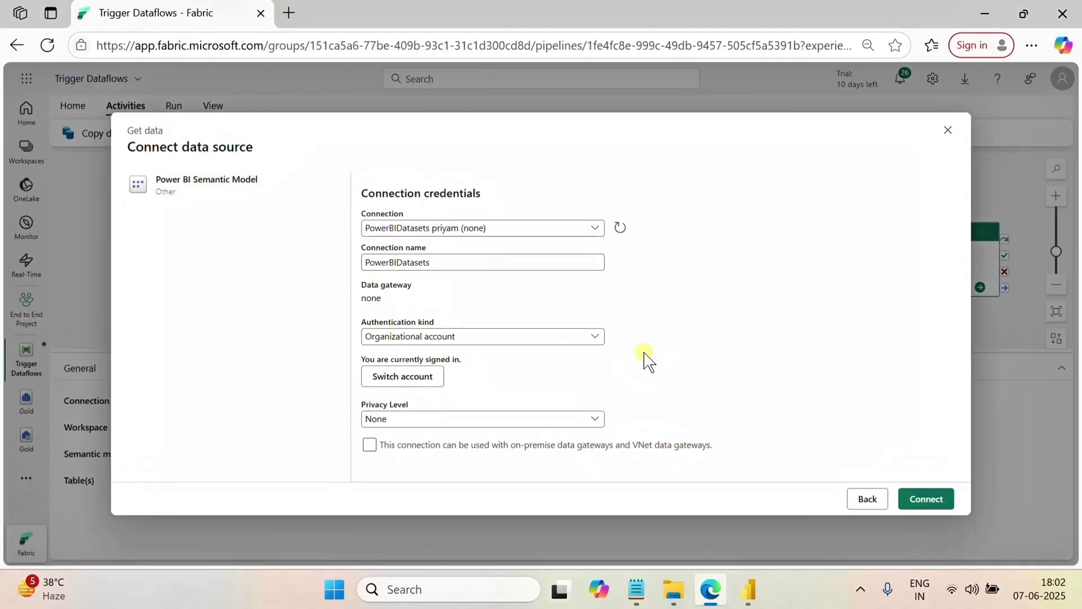
left_click(928, 499)
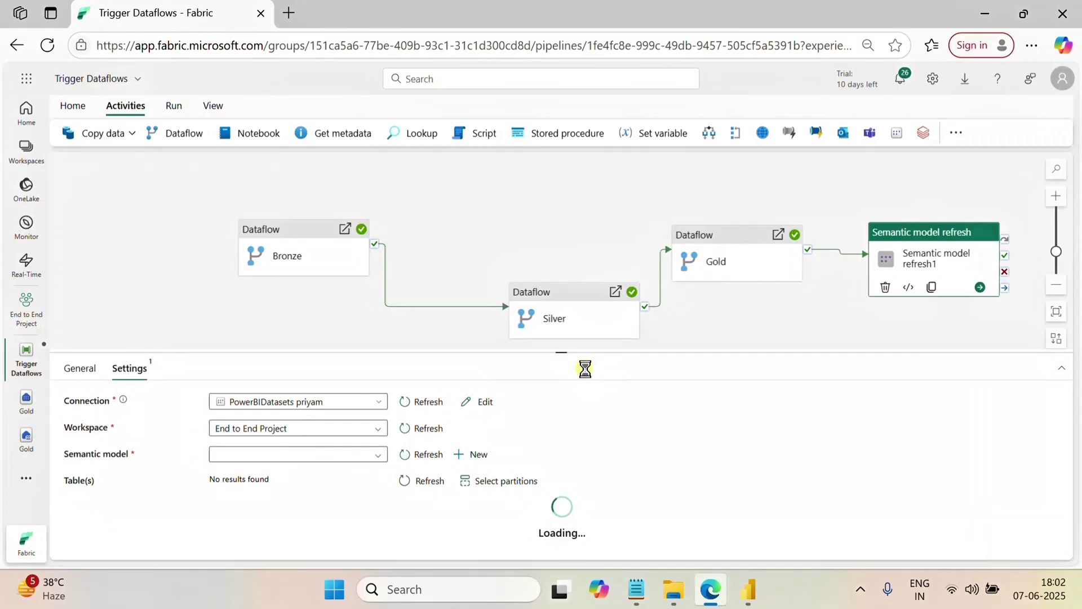
Step: Set the refresh activity's semantic model to Gold and select the incident_sla and Calender_Table tables
left_click(359, 458)
scroll(350, 510, "down", 2)
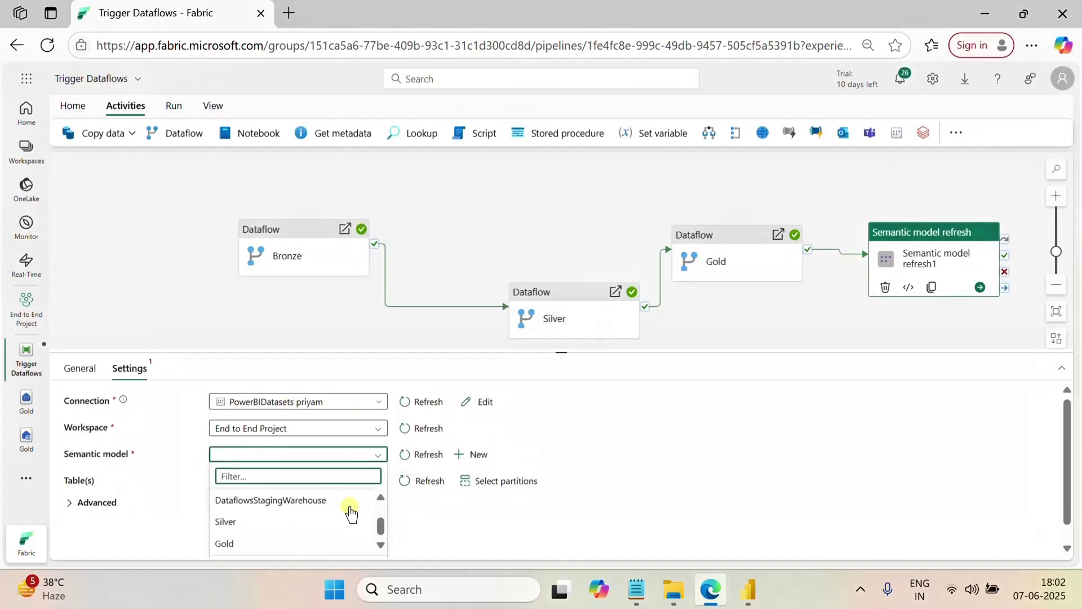
scroll(351, 510, "up", 1)
scroll(353, 514, "down", 1)
left_click(268, 543)
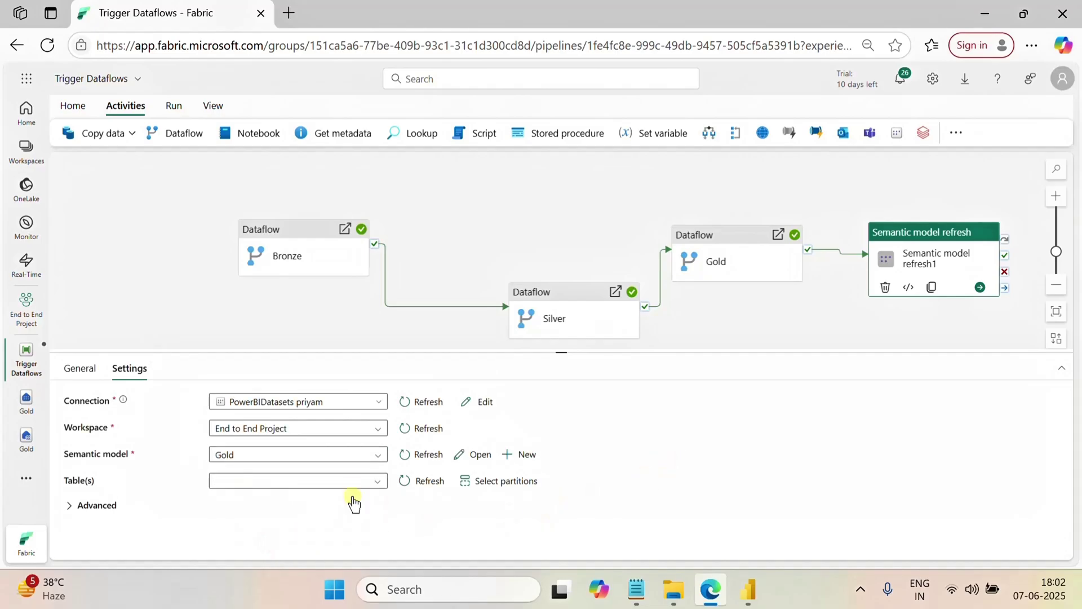
left_click(376, 480)
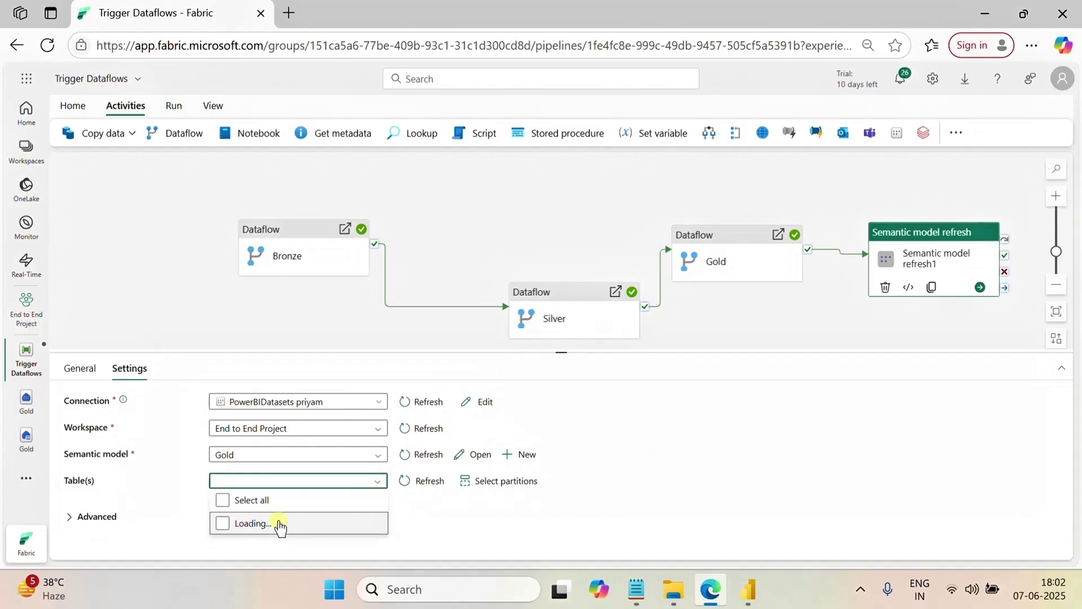
left_click(243, 527)
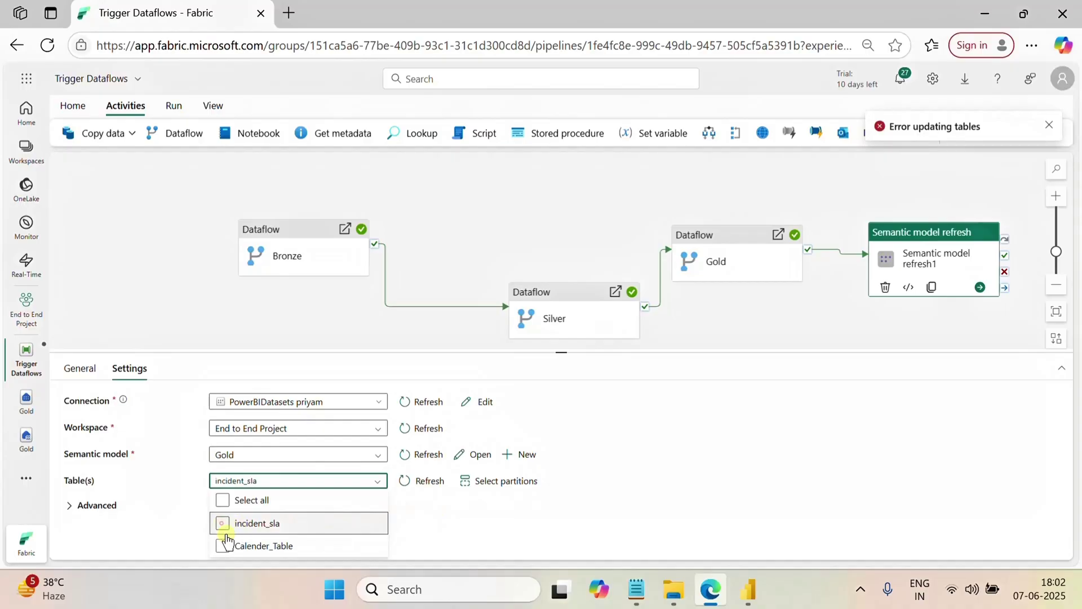
left_click(224, 546)
left_click(474, 529)
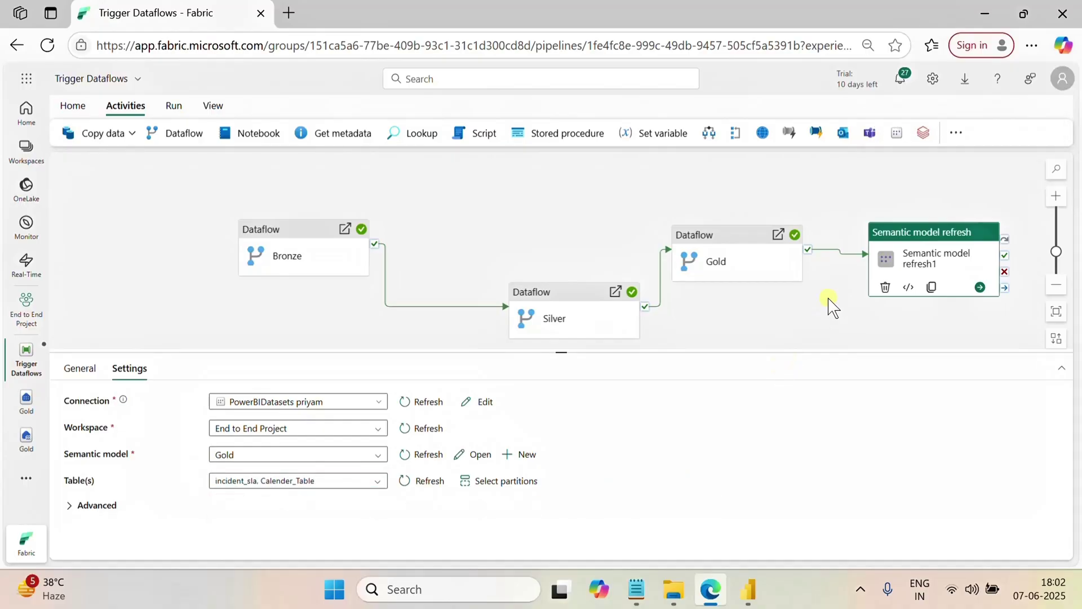
Step: Show the refresh activity's general settings and move the activity slightly farther from Gold on the canvas
left_click(86, 370)
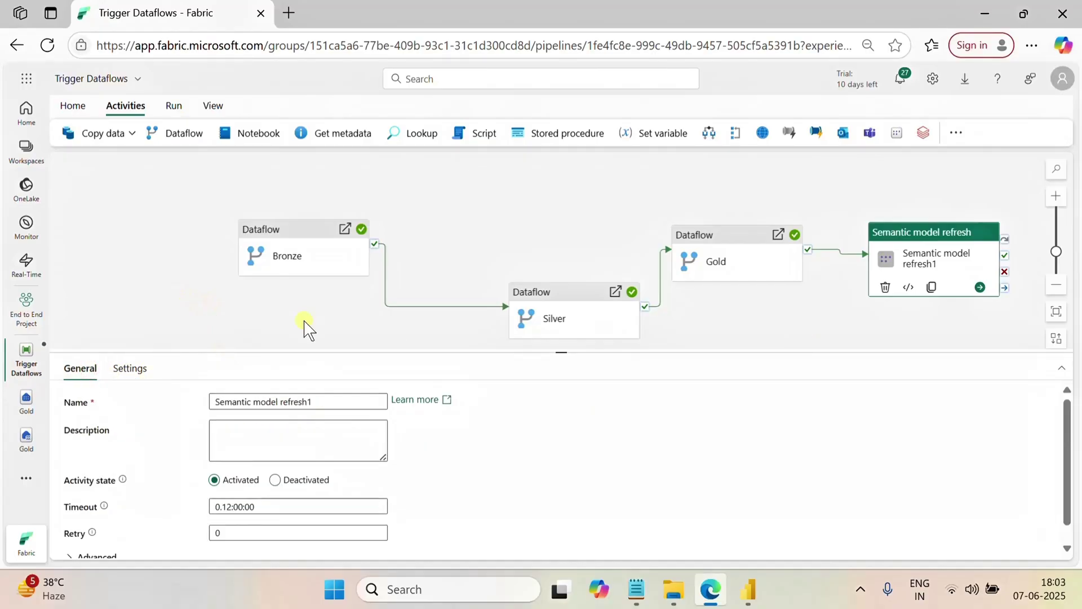
left_click_drag(899, 231, 913, 229)
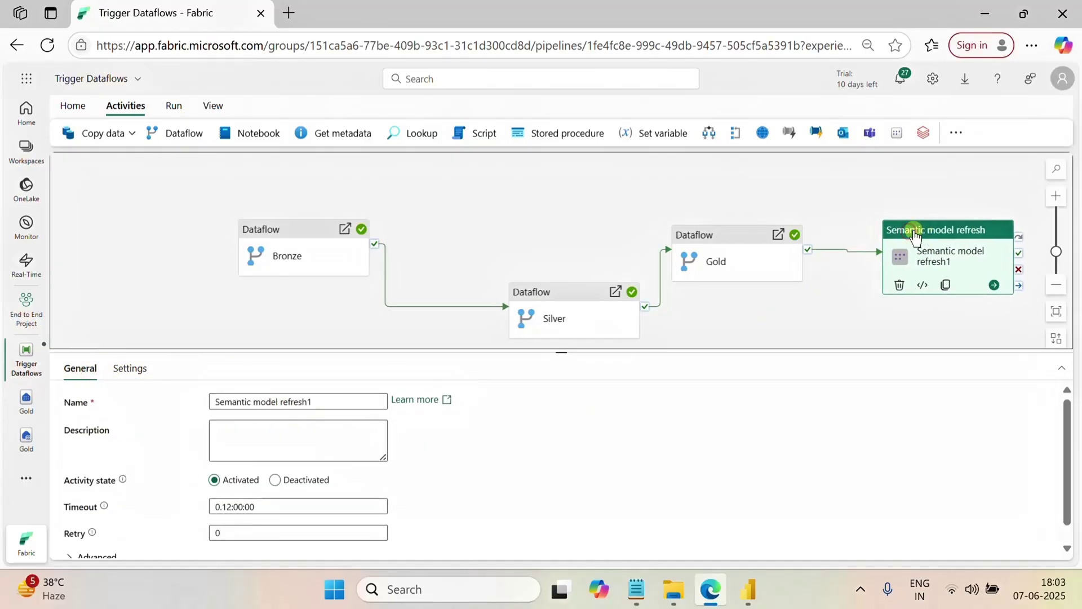
Step: Move Gold closer to the semantic model refresh activity and Silver up closer to Bronze, and save and run the Trigger Dataflows pipeline
left_click_drag(744, 244, 773, 276)
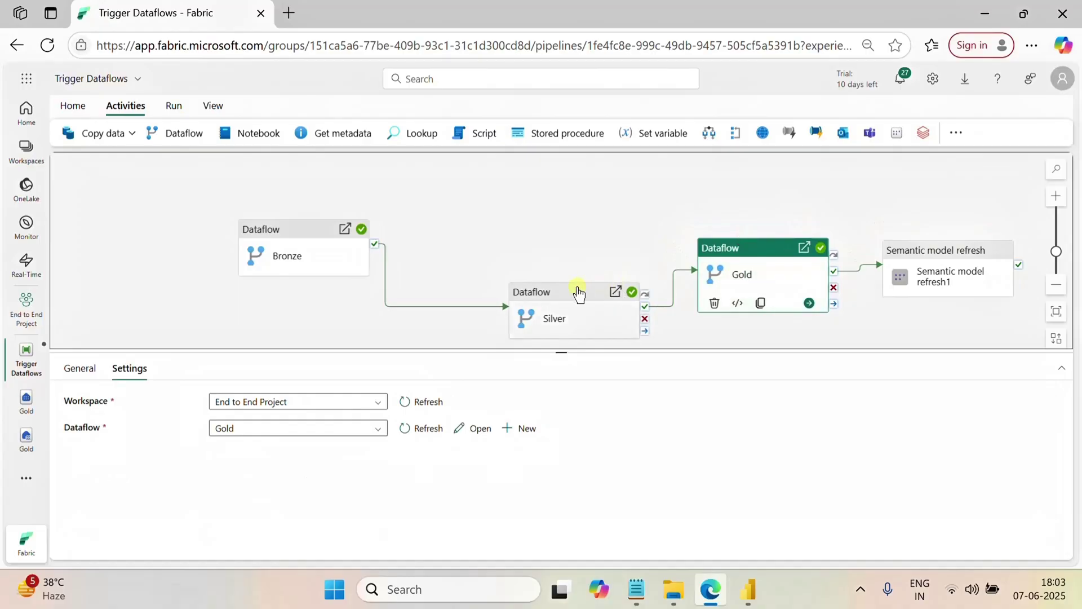
left_click_drag(578, 291, 527, 256)
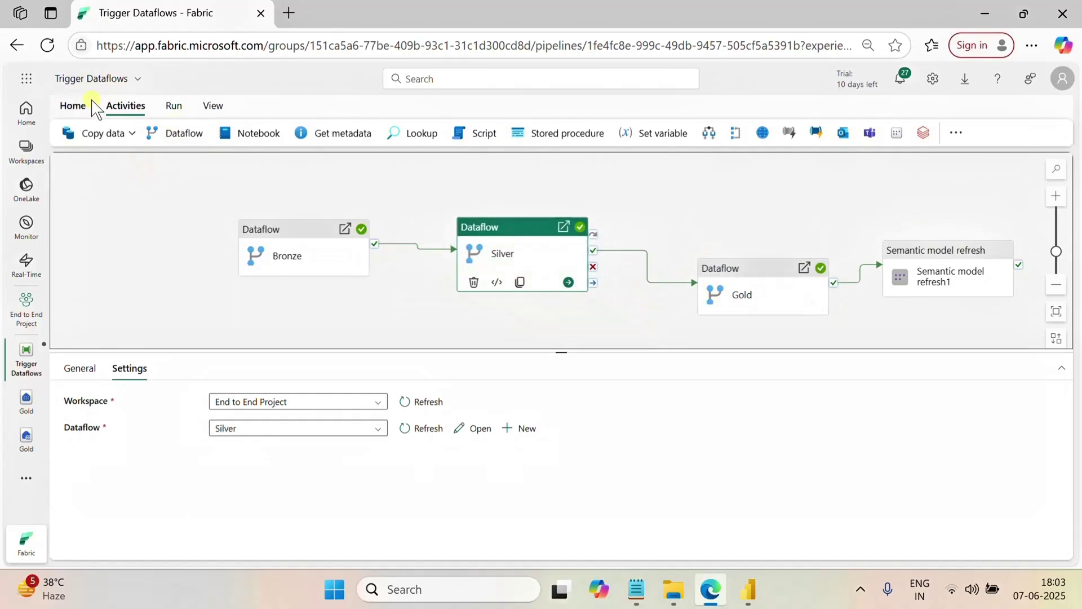
left_click(175, 106)
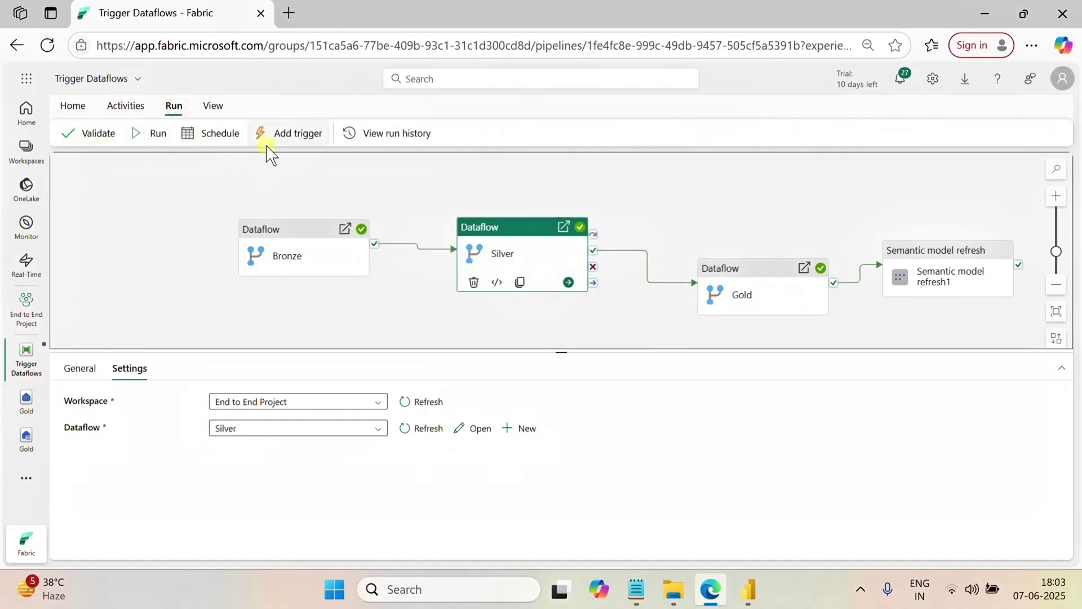
left_click(152, 135)
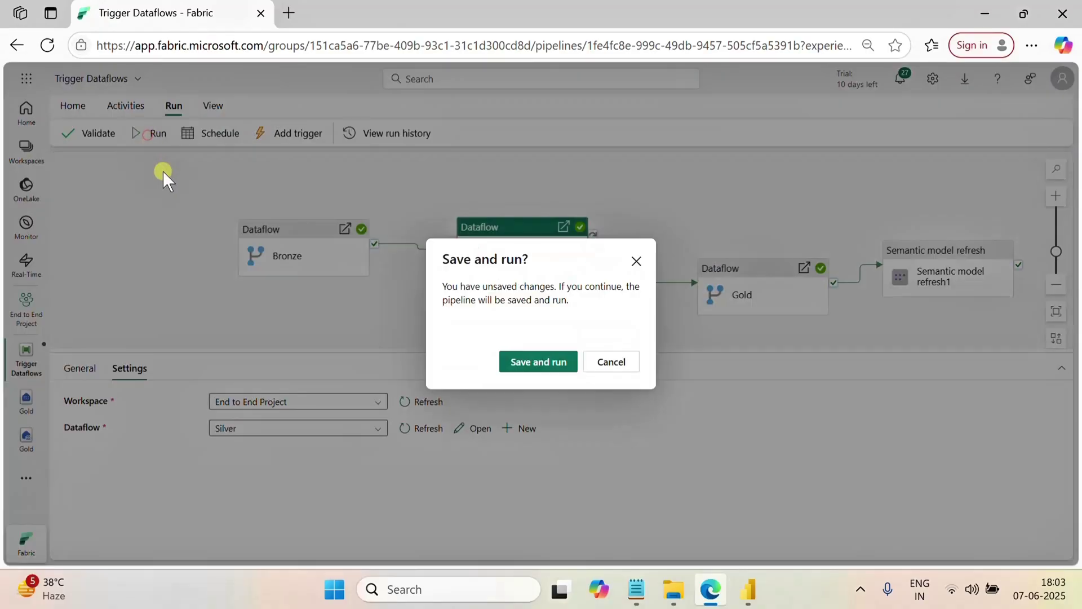
left_click(545, 362)
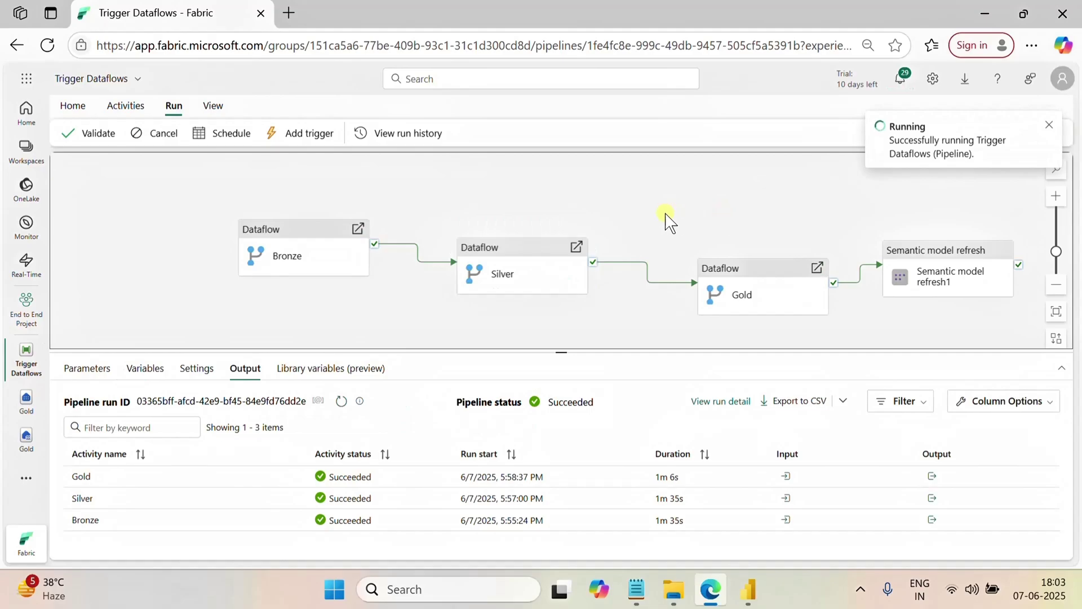
left_click(1050, 125)
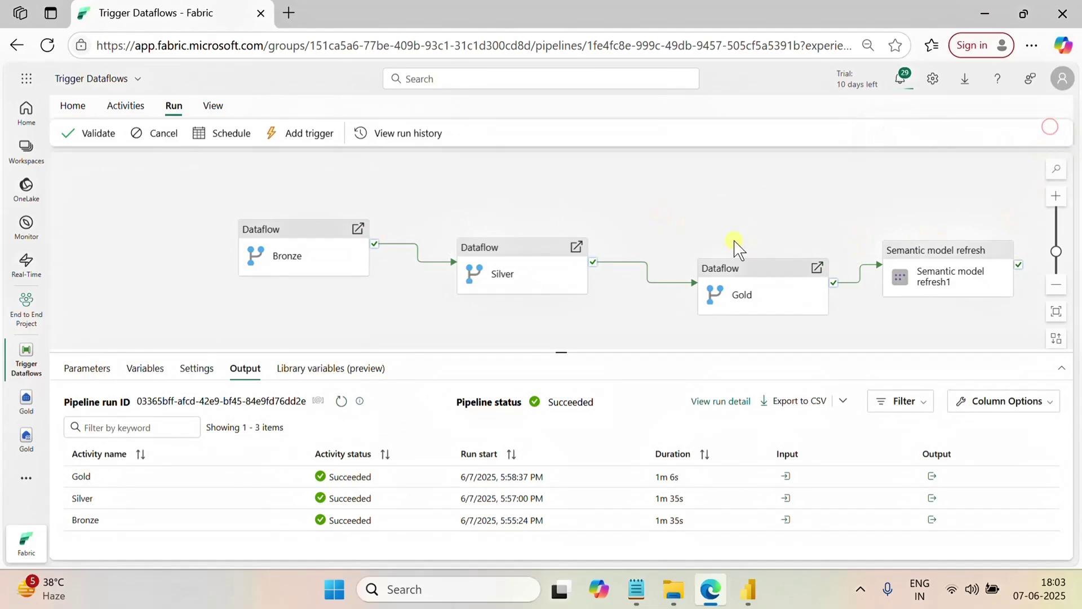